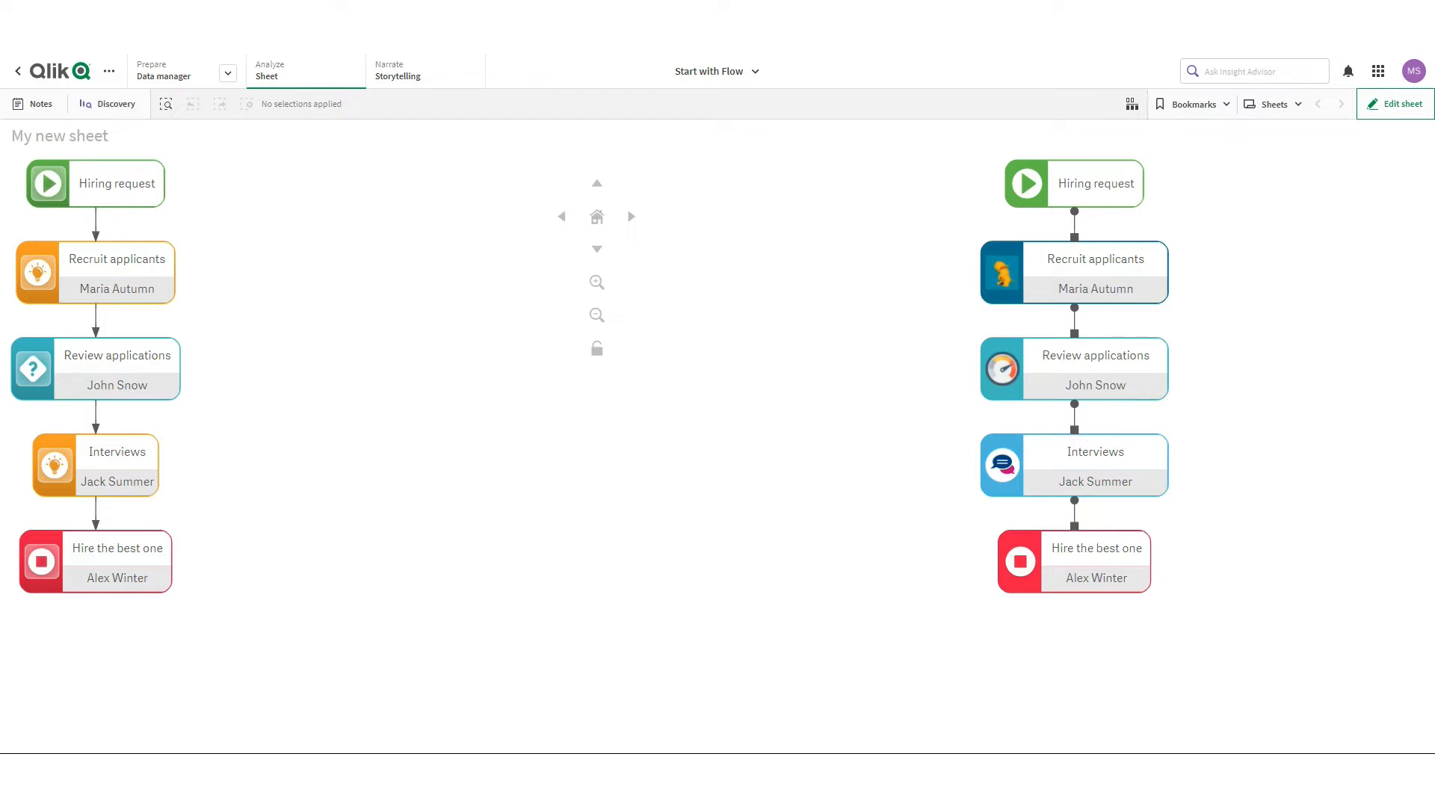
- Switch to the empty Flow - Existing Data app and open its script editor
{"action": "left_click", "coordinate": [86, 16]}
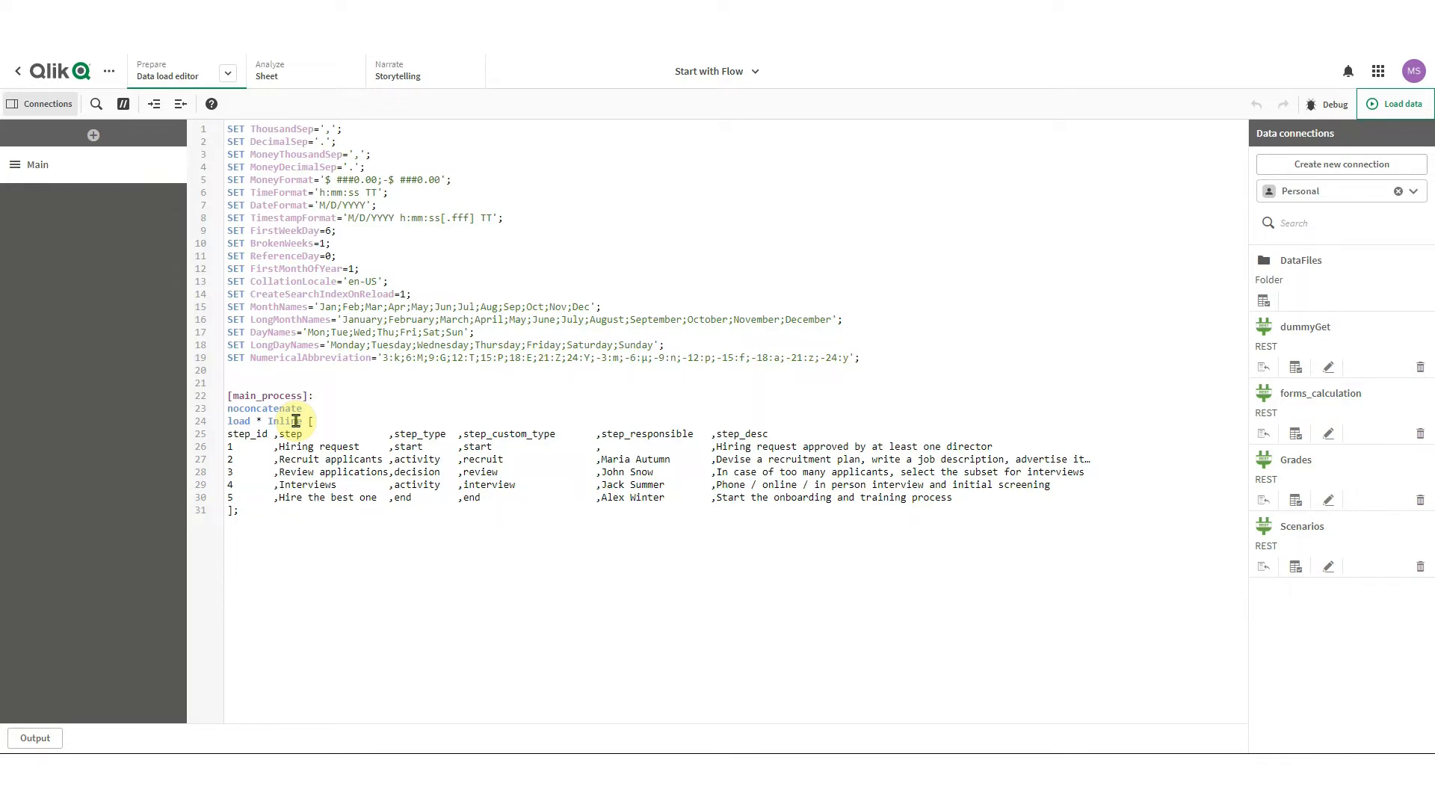
{"action": "left_click", "coordinate": [453, 15]}
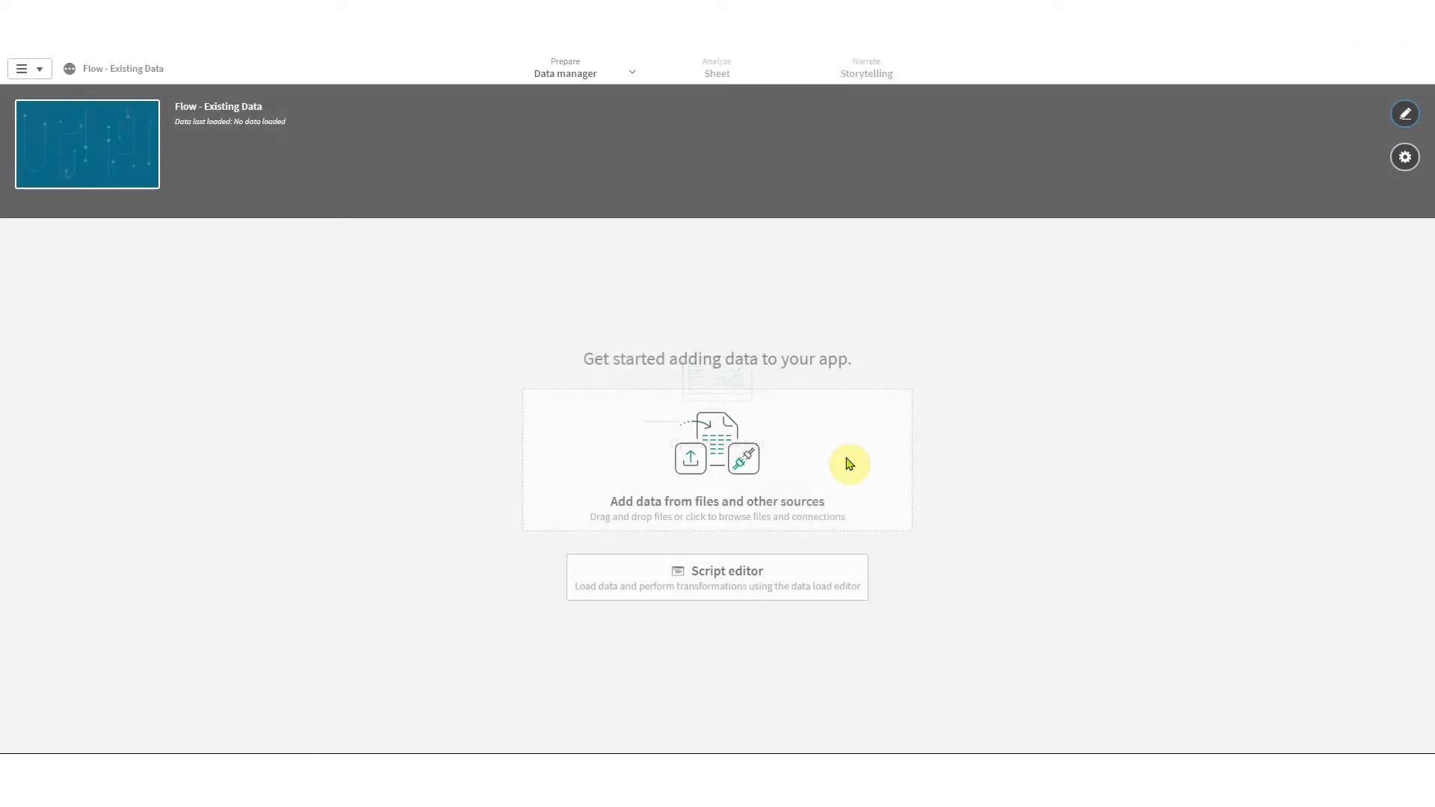
{"action": "left_click", "coordinate": [797, 574]}
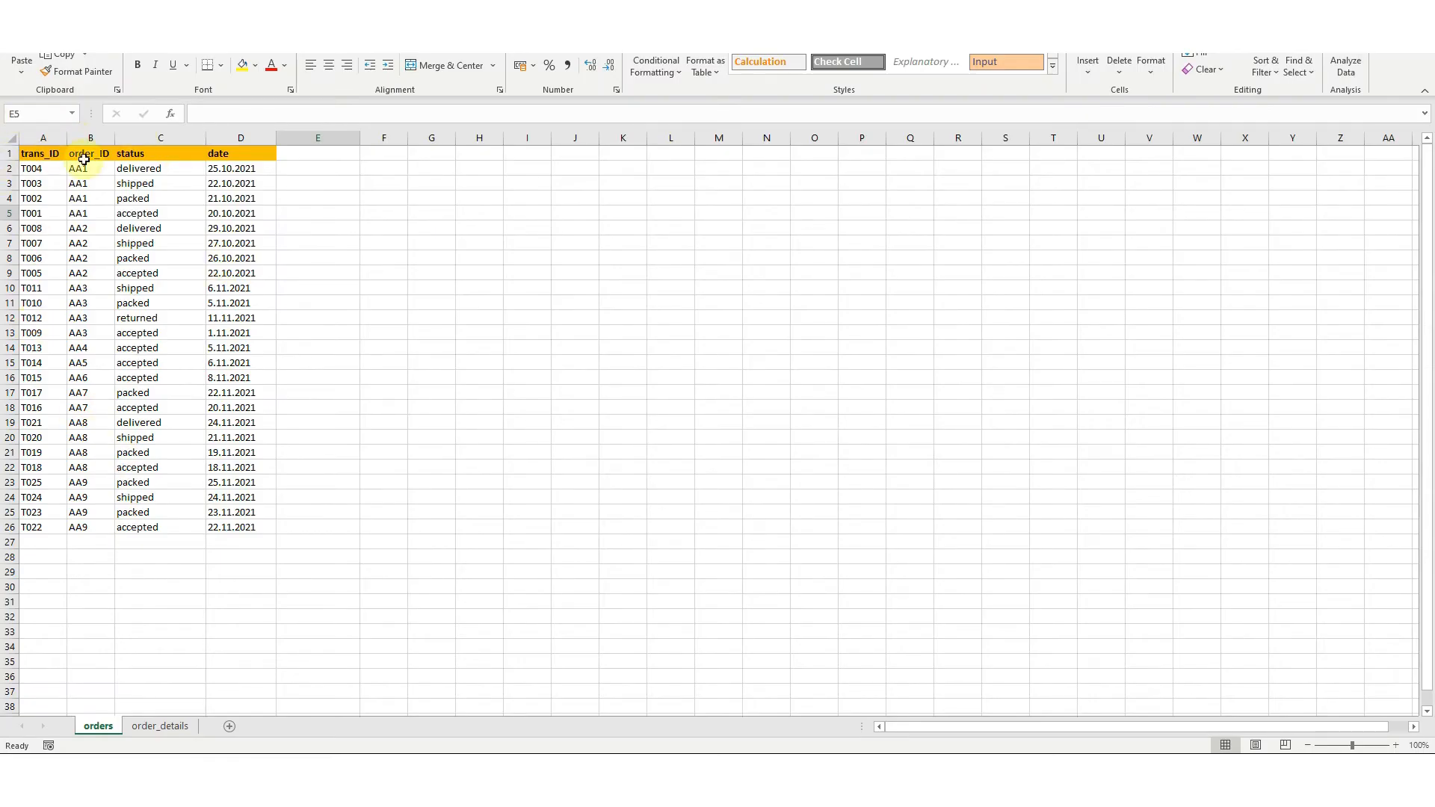
- Switch to the order workbook in Excel and examine the trans_ID, order_ID, status and date columns of the orders sheet
{"action": "left_click", "coordinate": [144, 729]}
{"action": "left_click", "coordinate": [97, 729]}
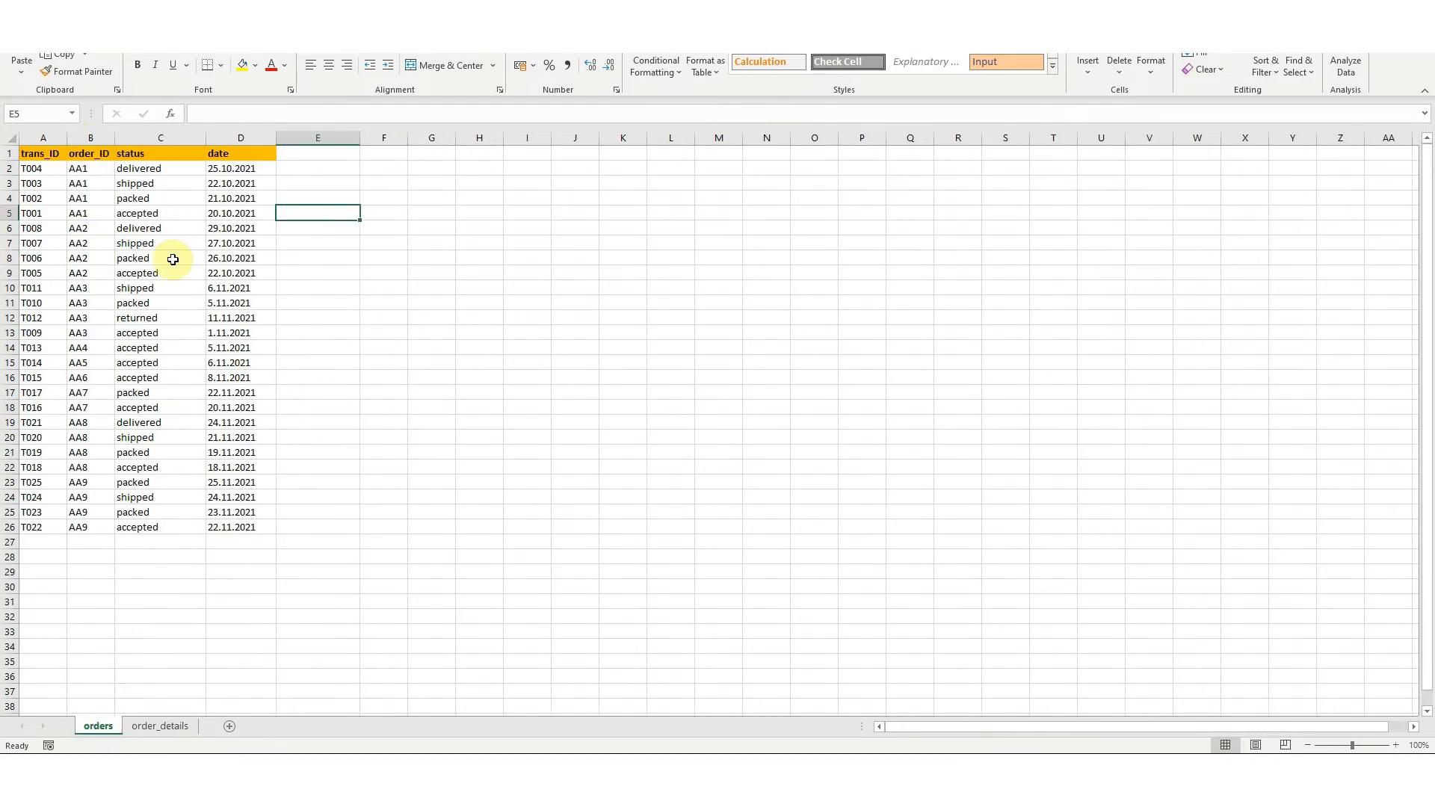
{"action": "left_click", "coordinate": [1396, 745]}
{"action": "left_click", "coordinate": [1396, 745]}
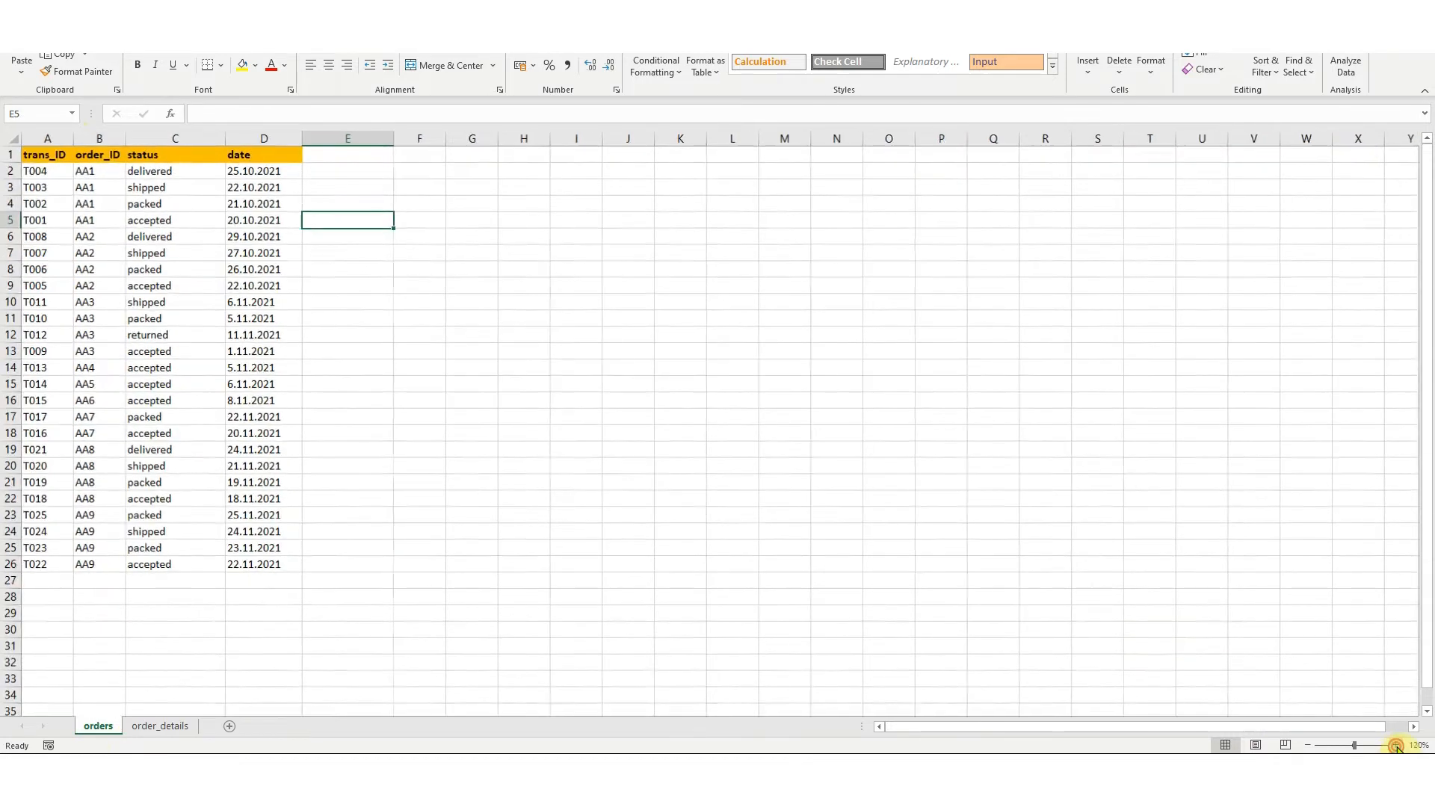
{"action": "left_click", "coordinate": [1395, 746]}
{"action": "left_click", "coordinate": [1395, 745]}
{"action": "scroll", "coordinate": [452, 471], "scroll_direction": "up", "scroll_amount": 1}
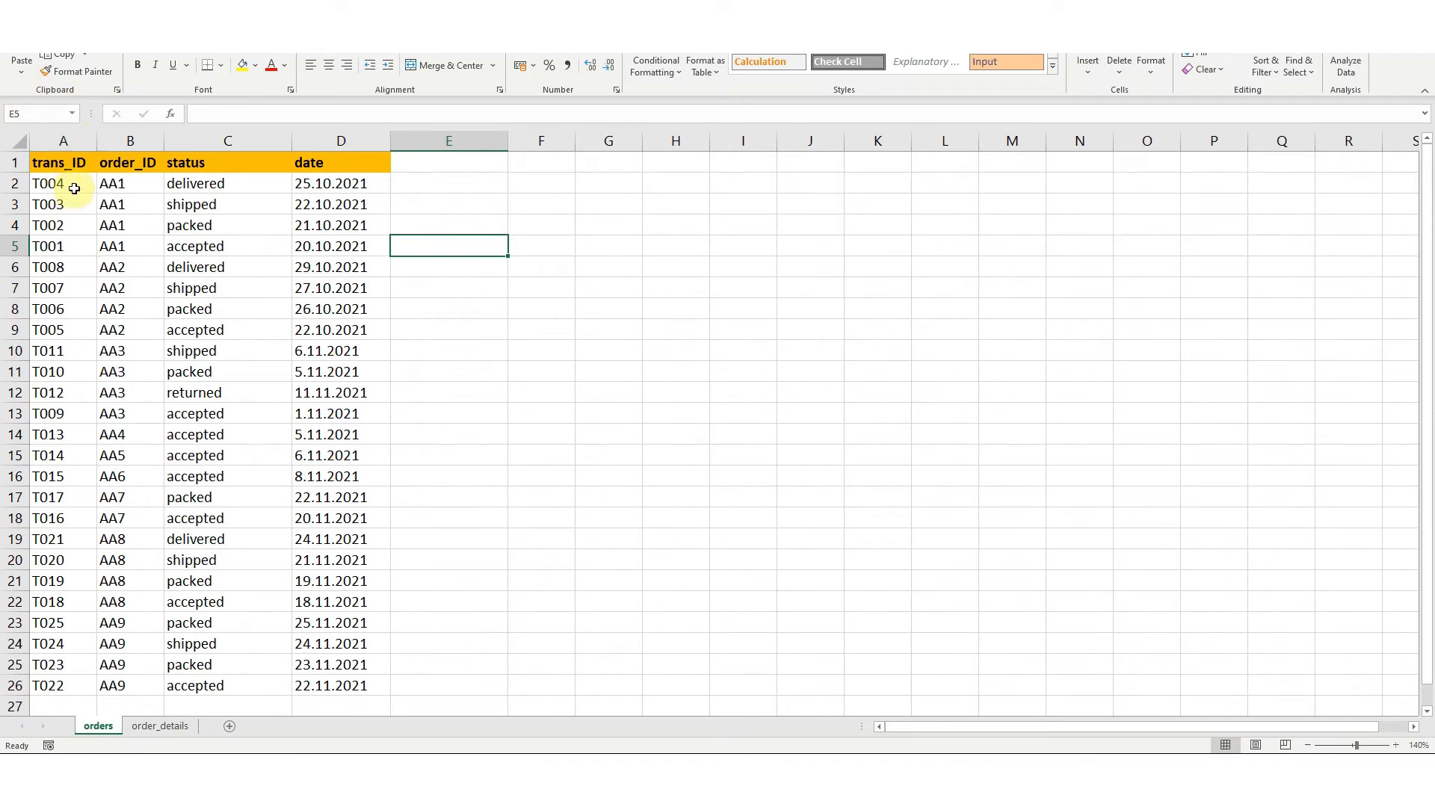
{"action": "left_click_drag", "start_coordinate": [61, 182], "coordinate": [66, 373]}
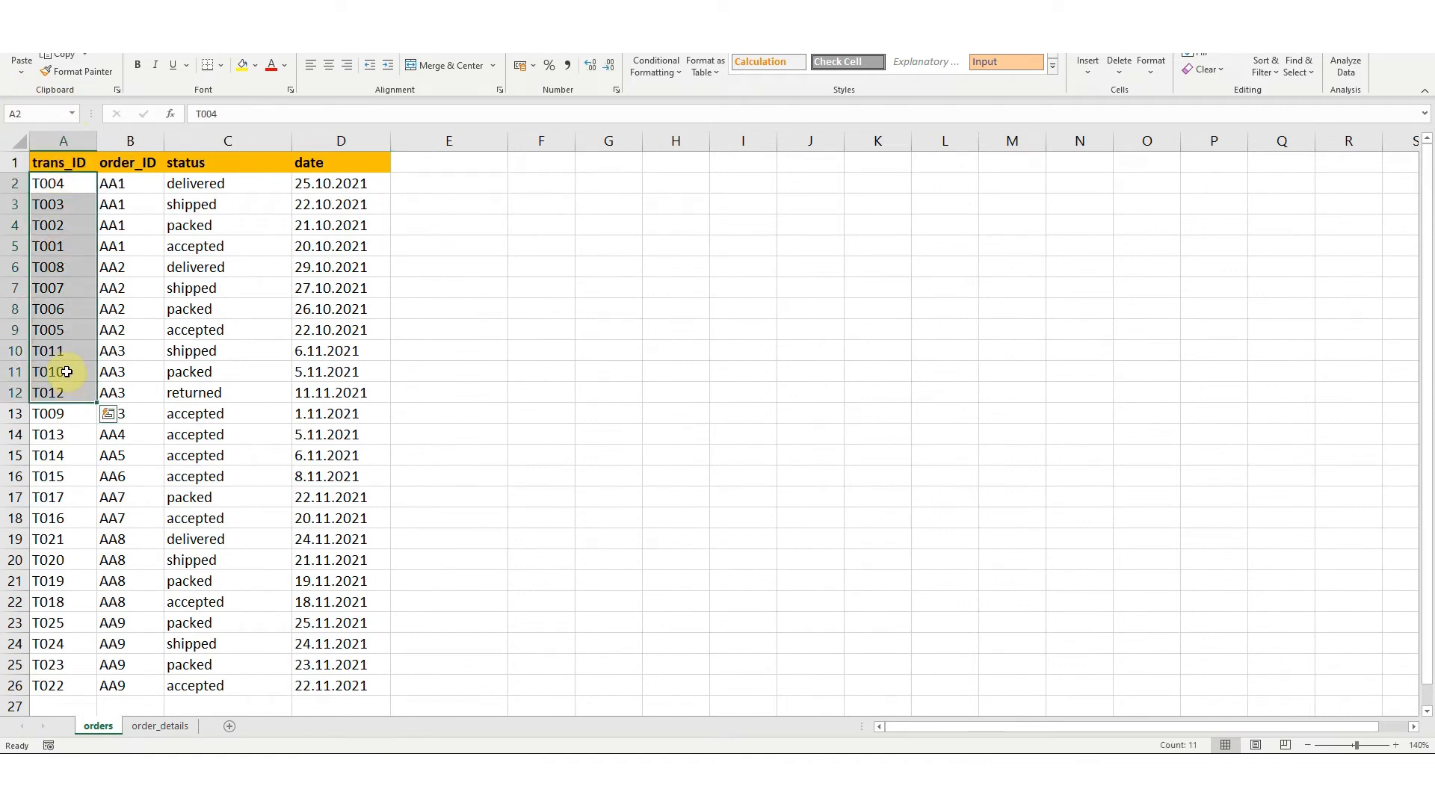
{"action": "left_click", "coordinate": [15, 184]}
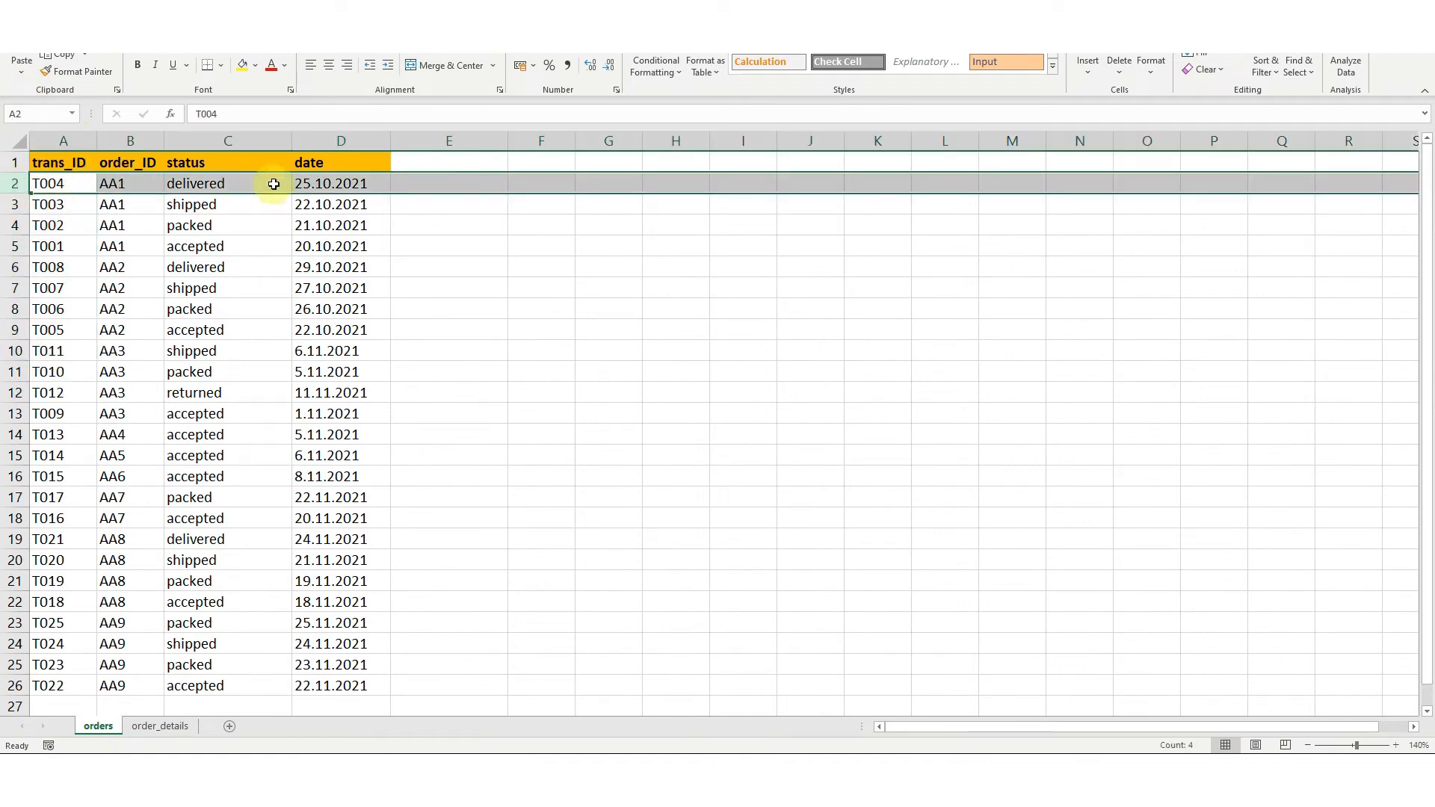
{"action": "left_click", "coordinate": [118, 182]}
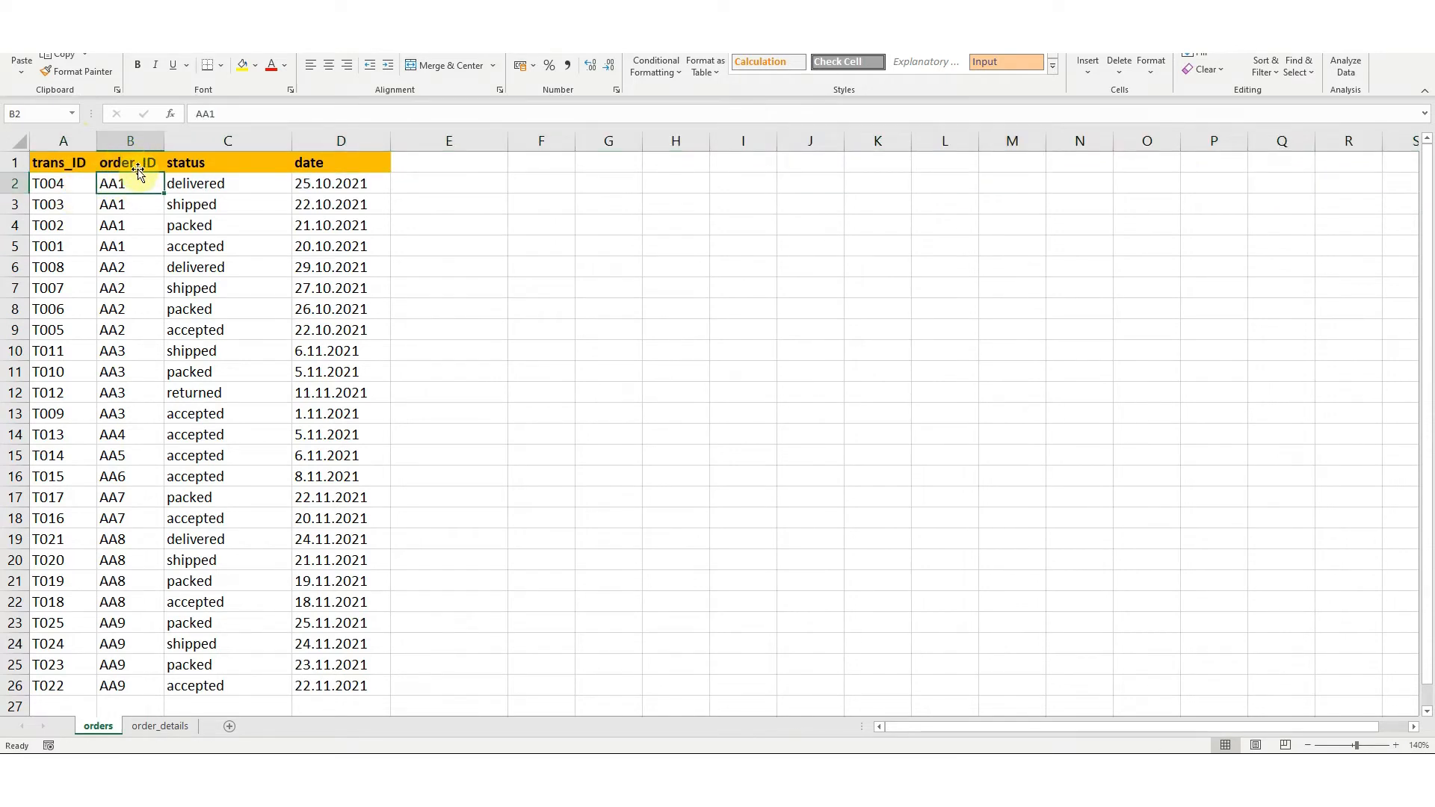
{"action": "left_click", "coordinate": [235, 187]}
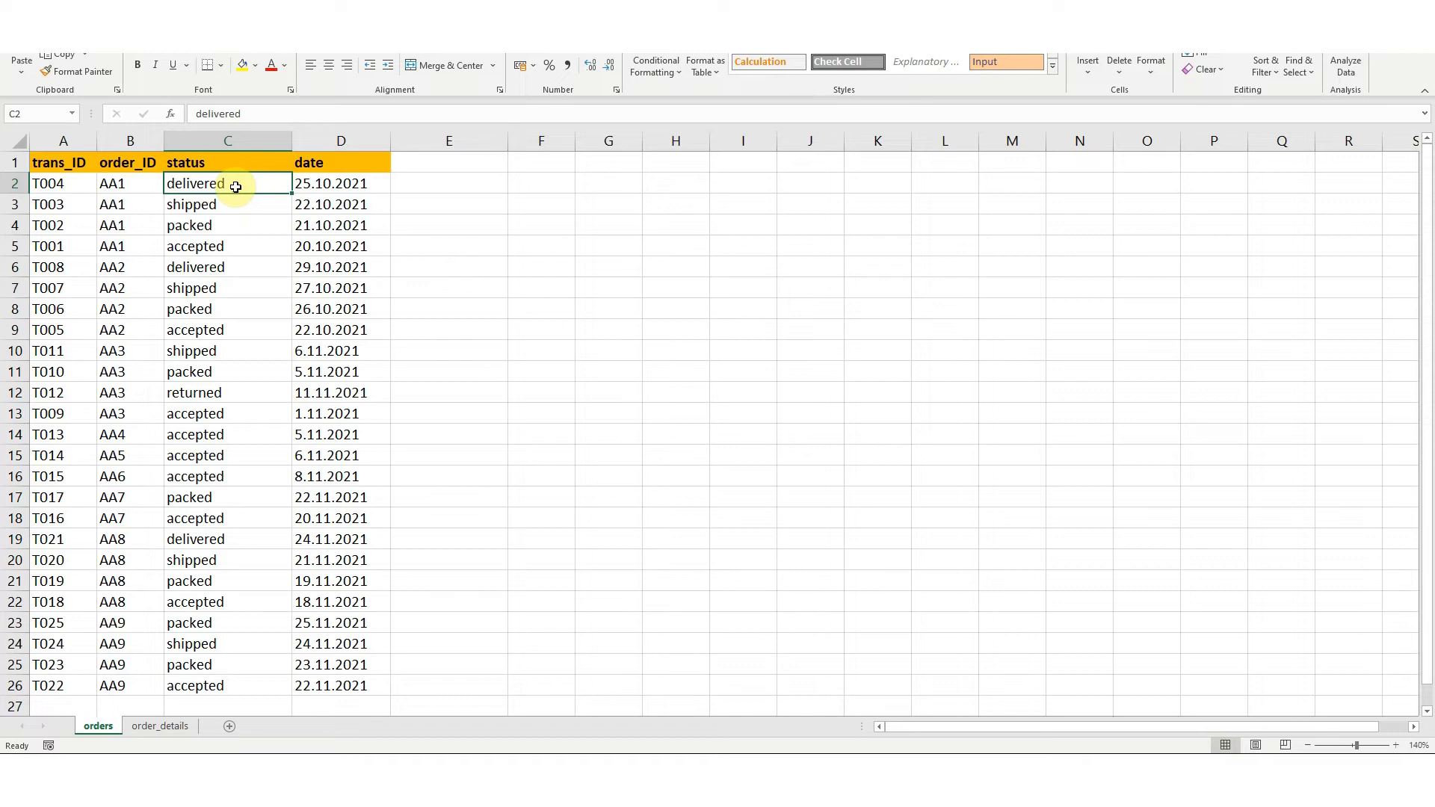
{"action": "left_click", "coordinate": [346, 184]}
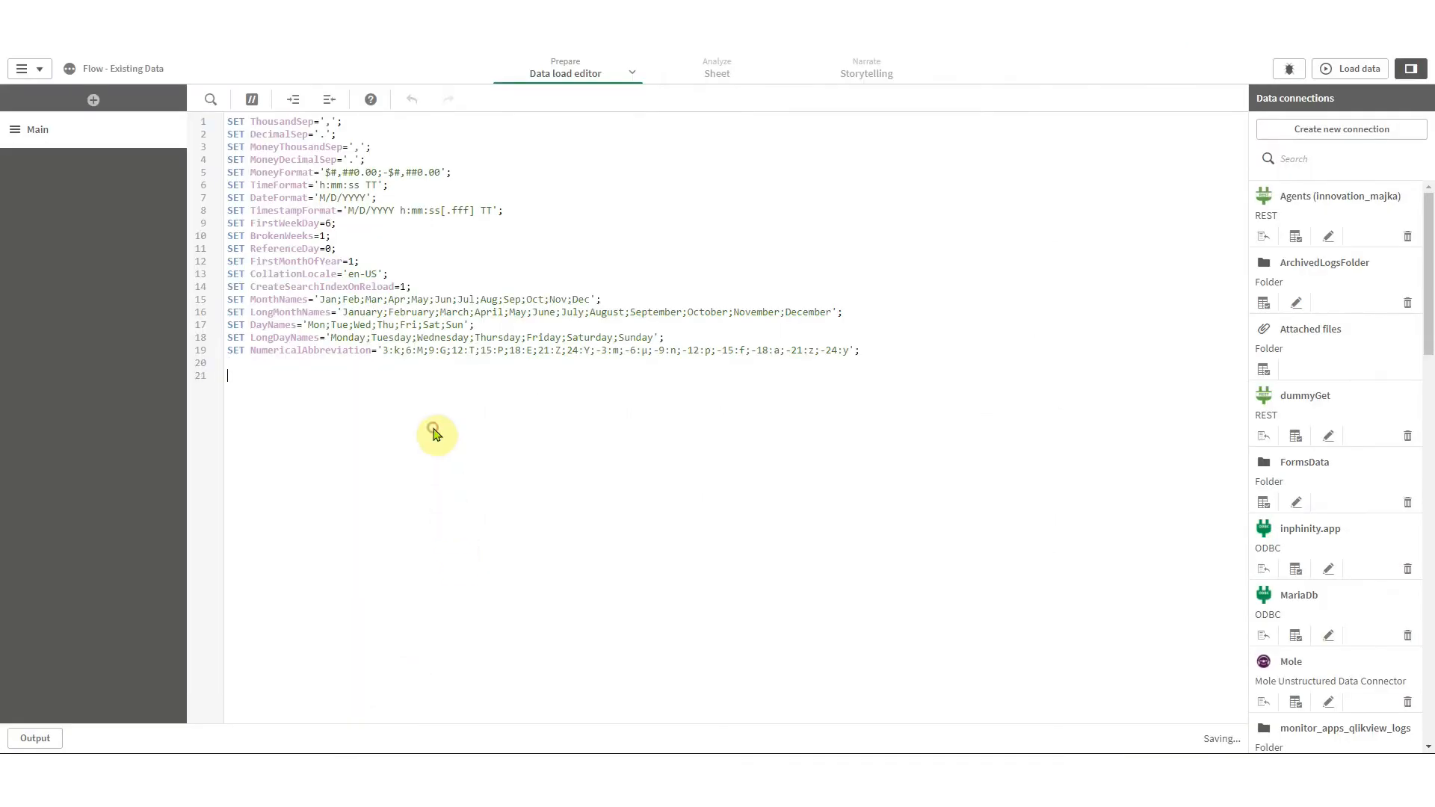
- Attach Orders.xlsx to the app and insert the load script for all four fields of its orders table
{"action": "left_click", "coordinate": [1263, 369]}
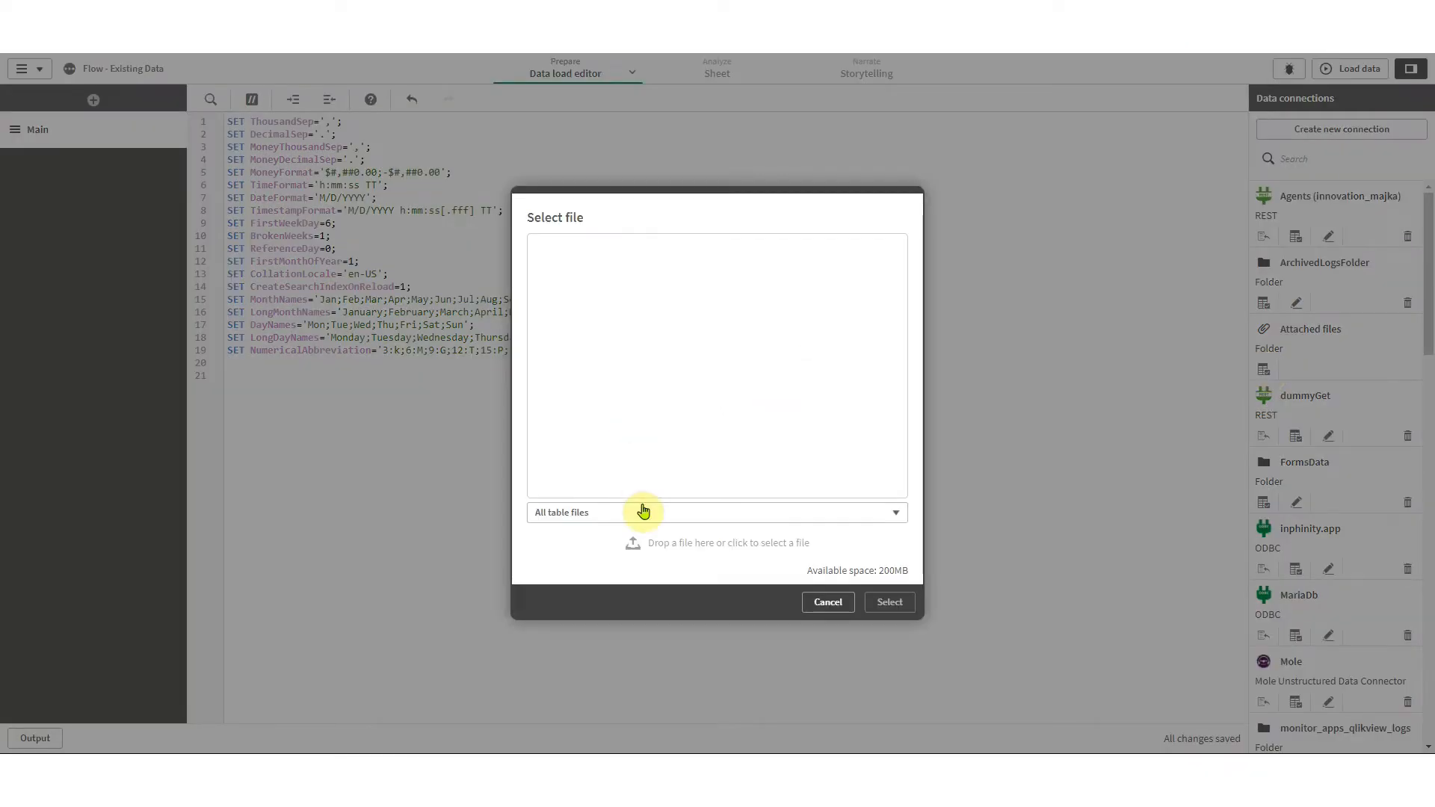
{"action": "left_click_drag", "start_coordinate": [949, 3], "coordinate": [831, 54]}
{"action": "left_click", "coordinate": [1348, 3]}
{"action": "left_click_drag", "start_coordinate": [195, 452], "coordinate": [860, 467]}
{"action": "left_click", "coordinate": [1118, 44]}
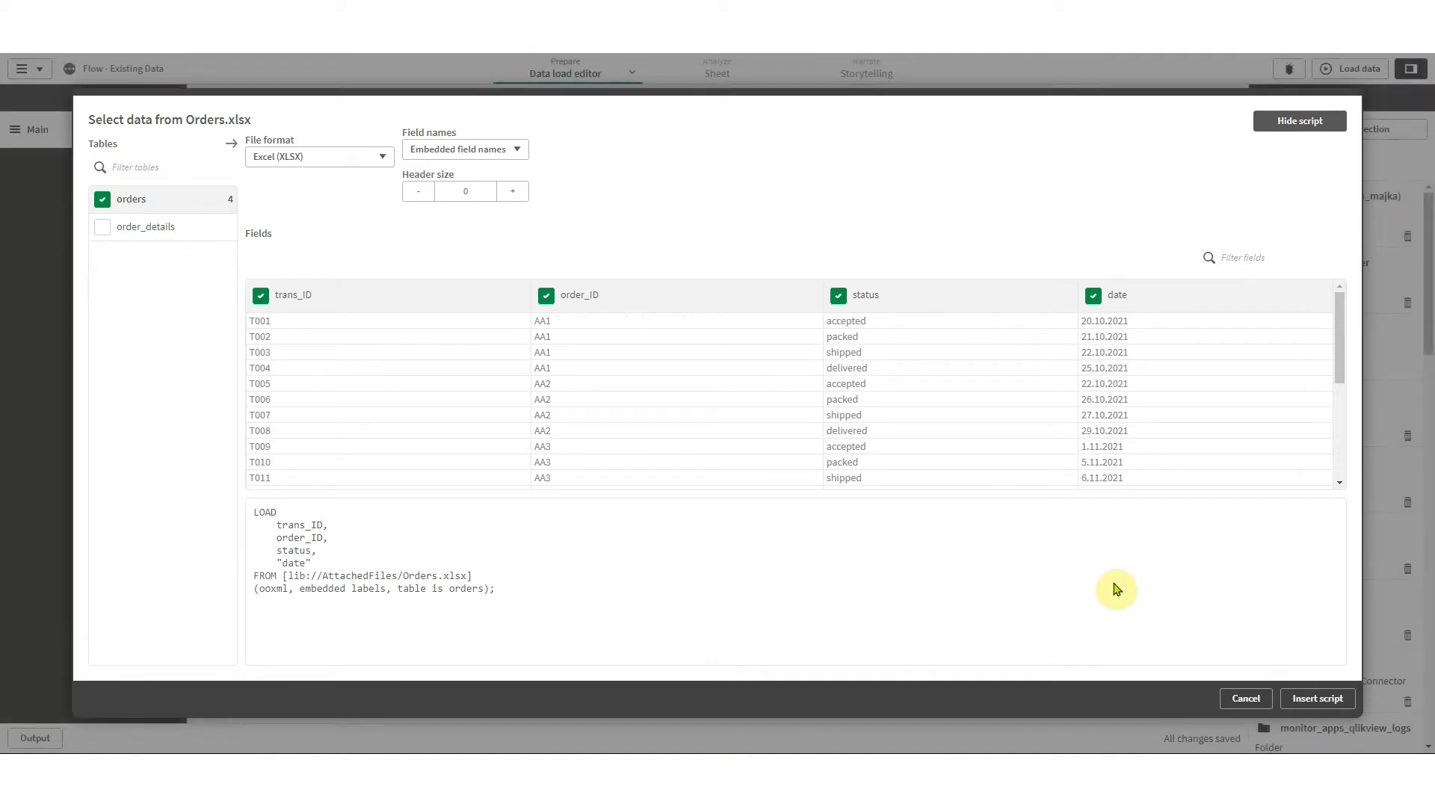
{"action": "left_click", "coordinate": [1320, 698]}
- Label the load statement [orders]: with a noconcatenate prefix, and load the data
{"action": "left_click", "coordinate": [317, 358]}
{"action": "key", "text": "Return"}
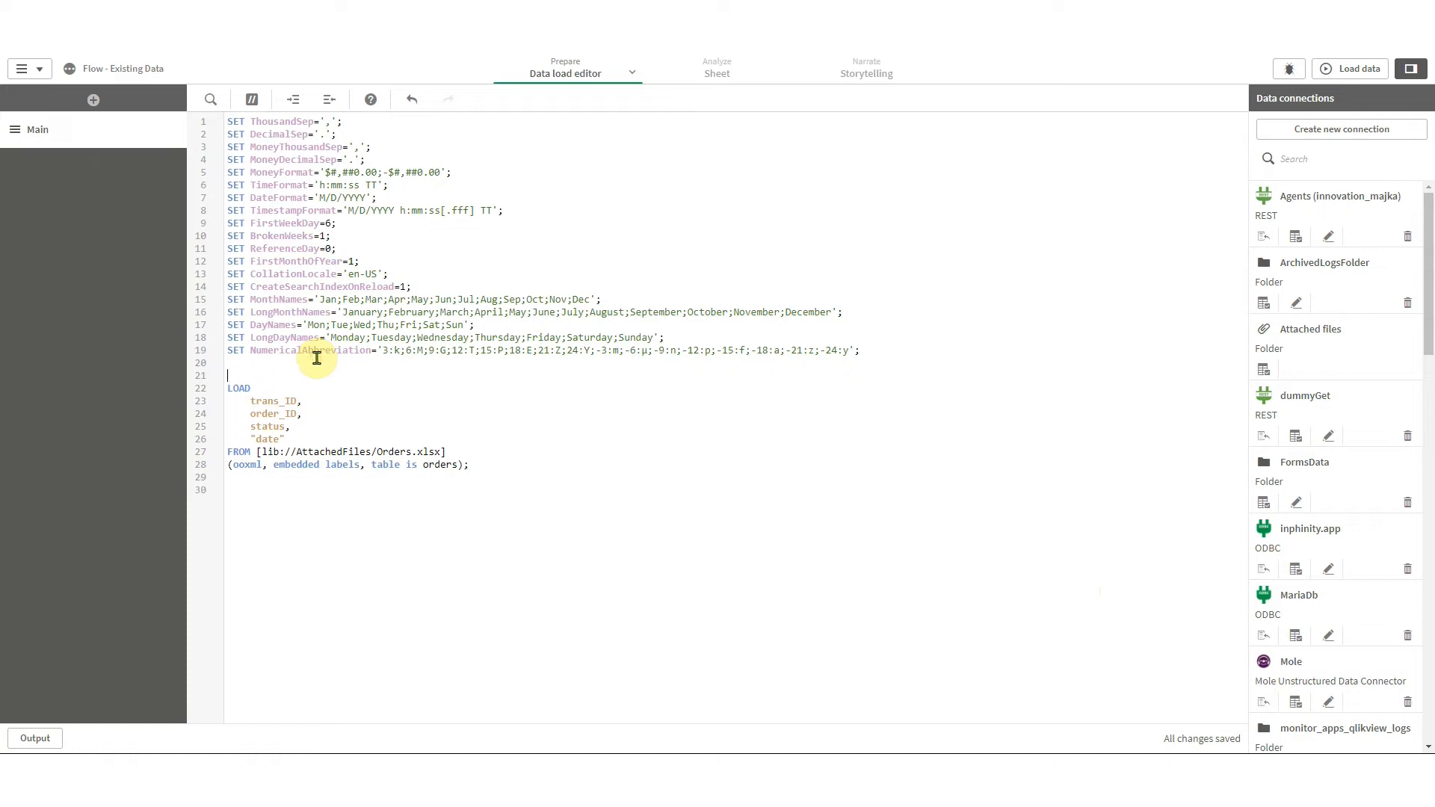
{"action": "type", "text": "[orders]:"}
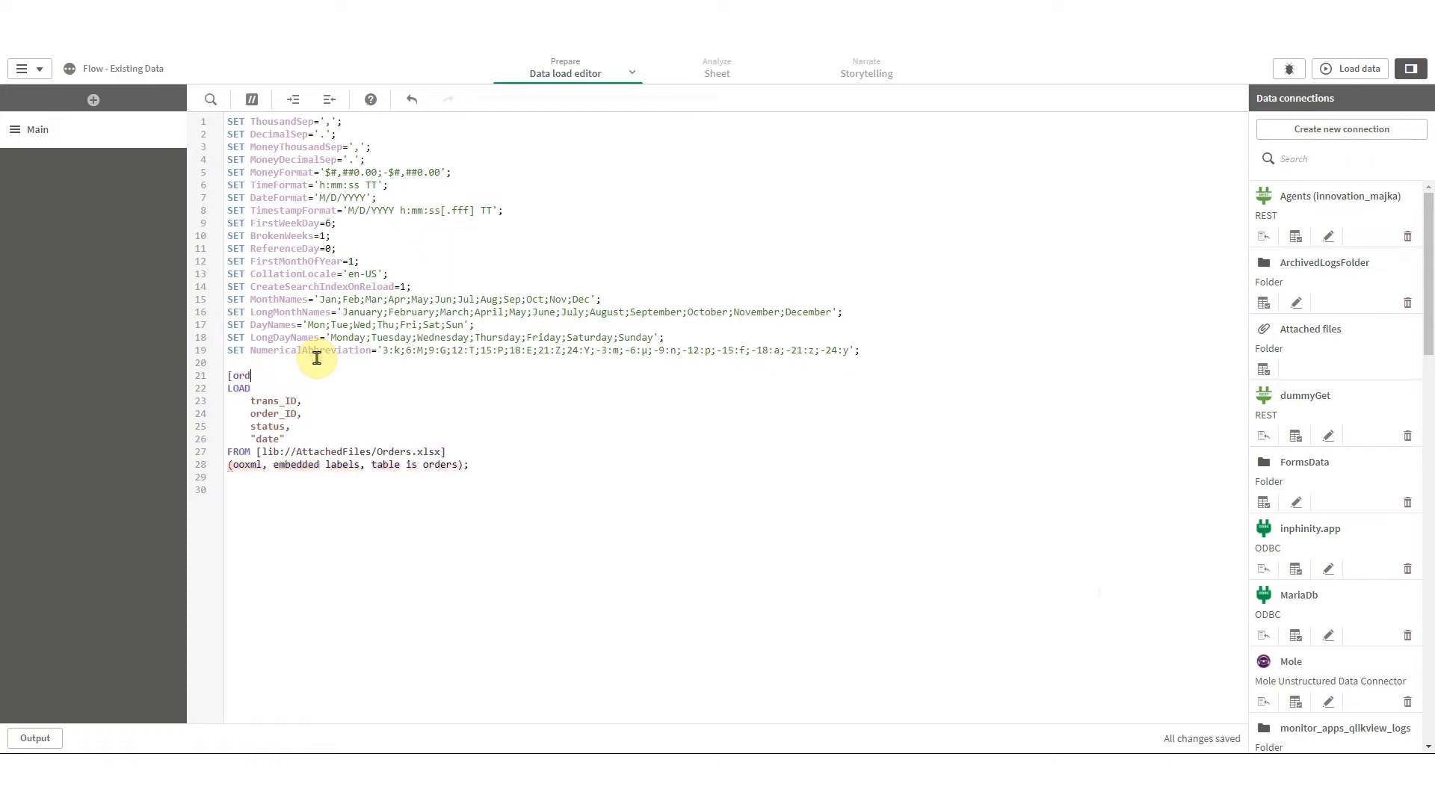
{"action": "key", "text": "Return"}
{"action": "type", "text": "noconcatenate"}
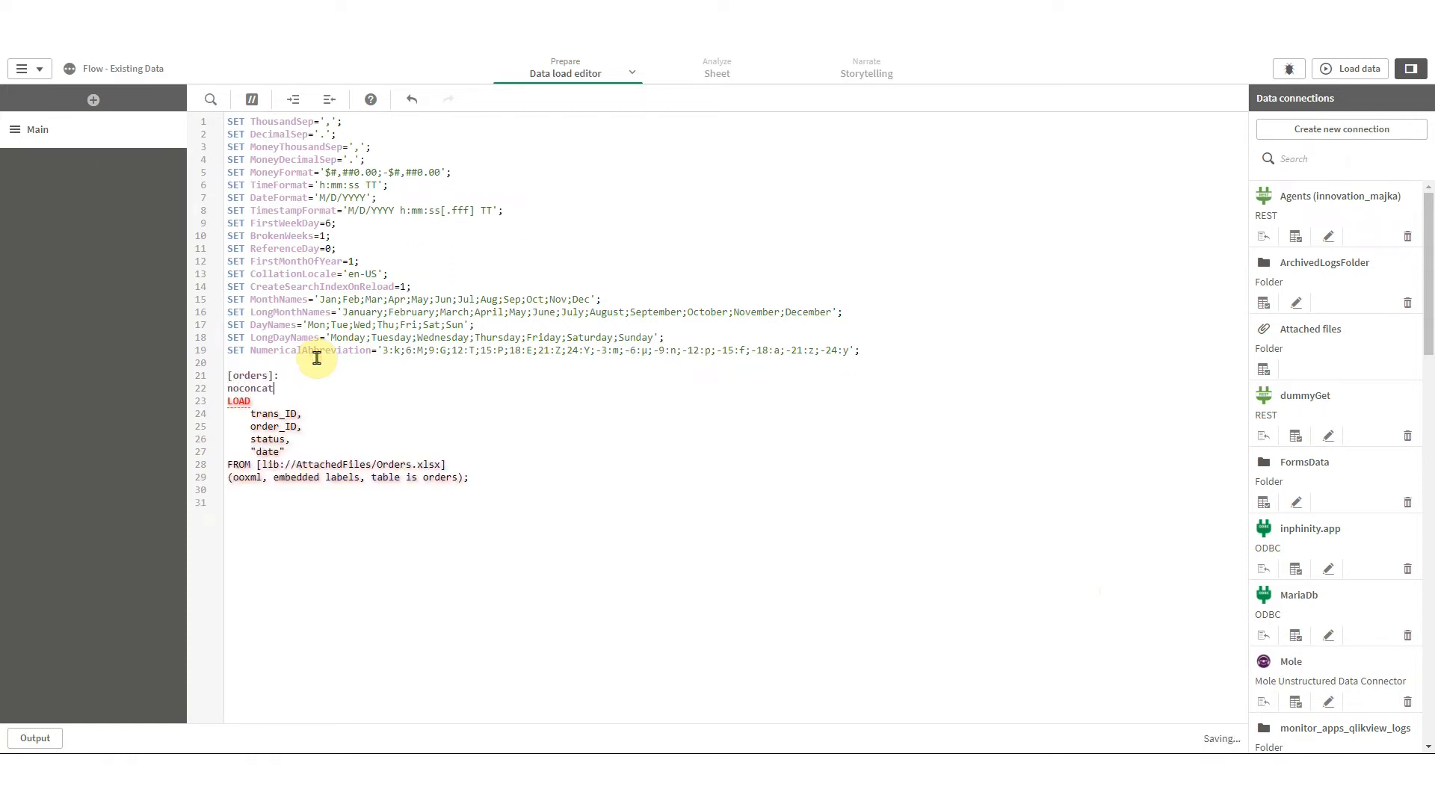
{"action": "left_click", "coordinate": [1357, 68]}
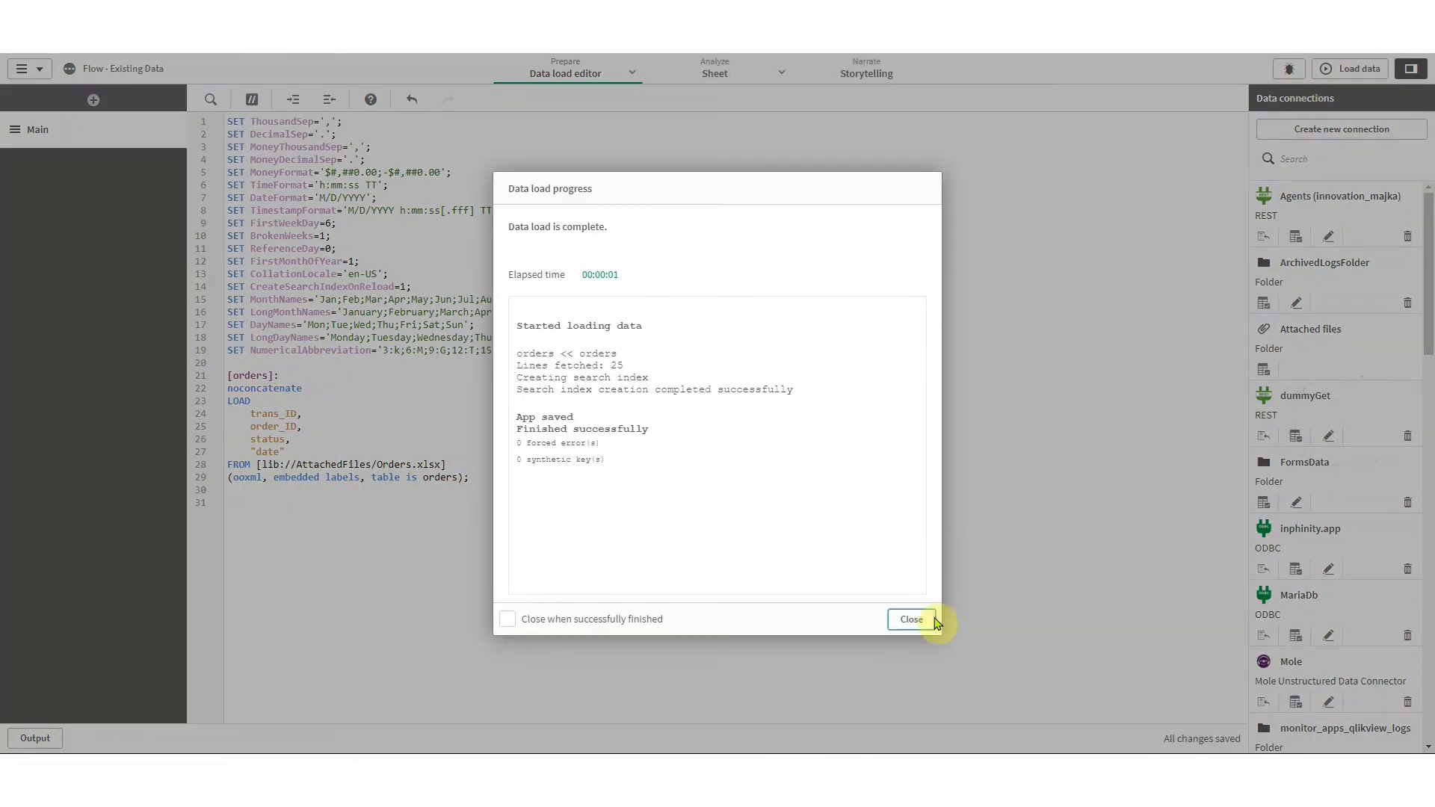
{"action": "left_click", "coordinate": [914, 619]}
- Open My new sheet for editing and add a table chart, extending it downward
{"action": "left_click", "coordinate": [750, 71]}
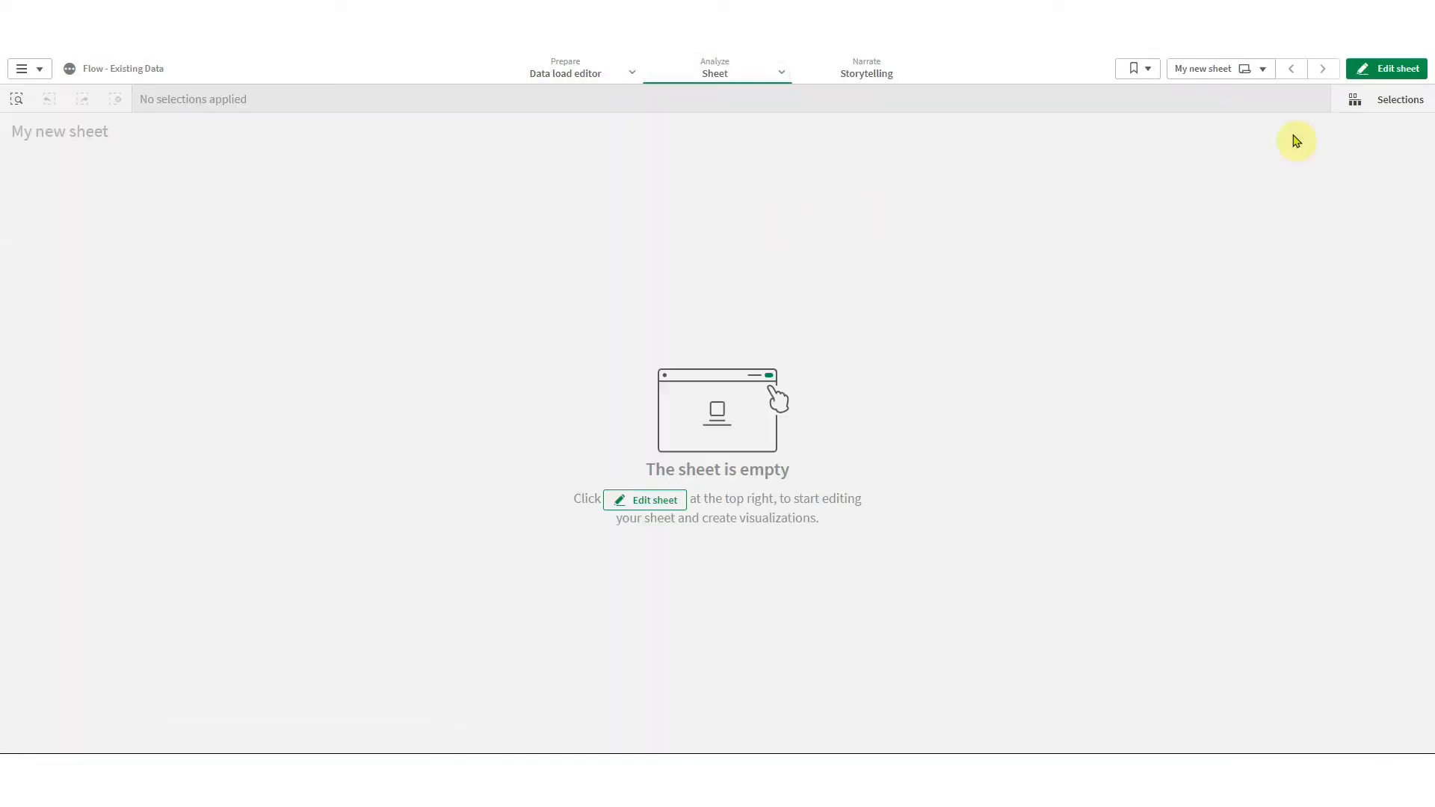
{"action": "left_click", "coordinate": [1385, 68]}
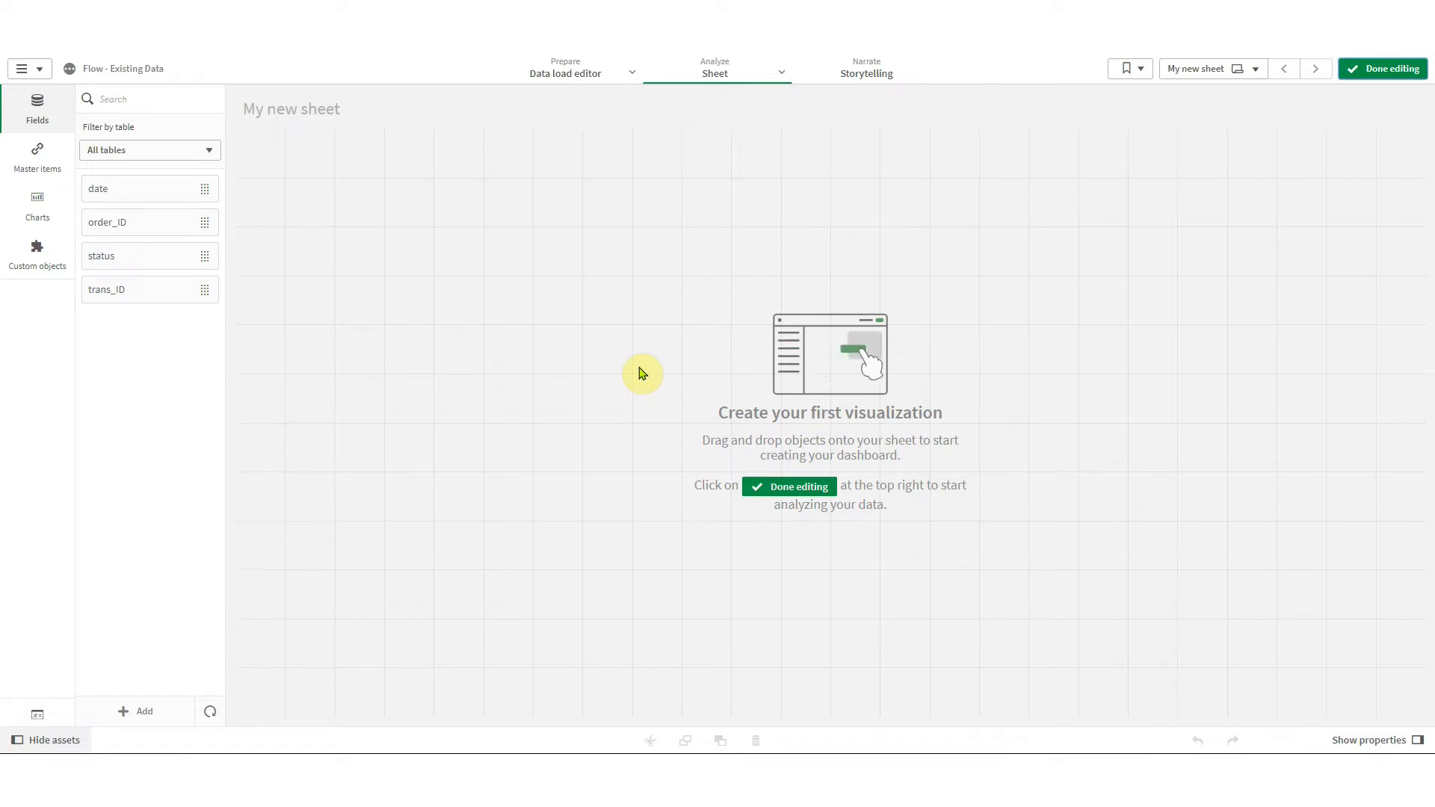
{"action": "left_click", "coordinate": [20, 209]}
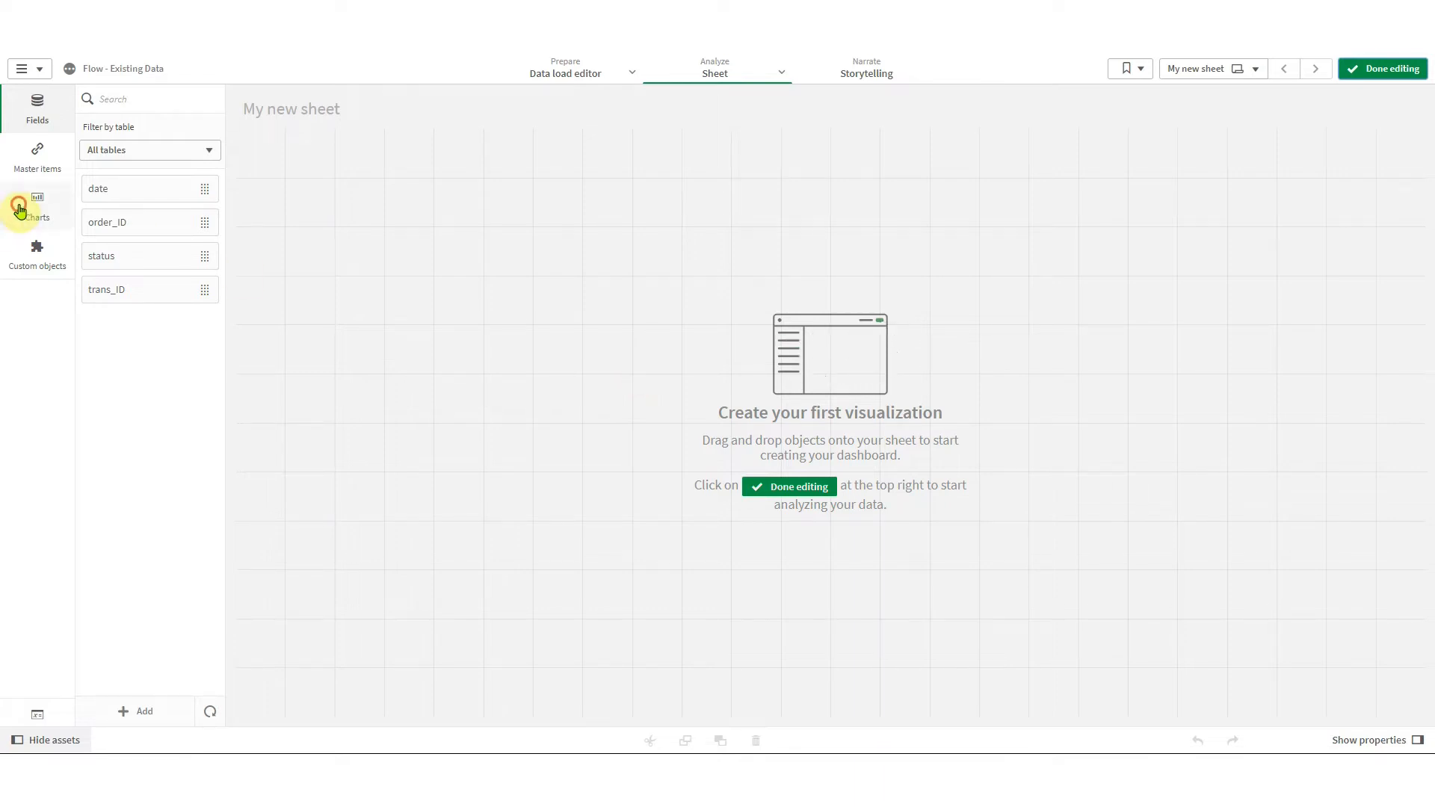
{"action": "left_click_drag", "start_coordinate": [520, 257], "coordinate": [522, 256]}
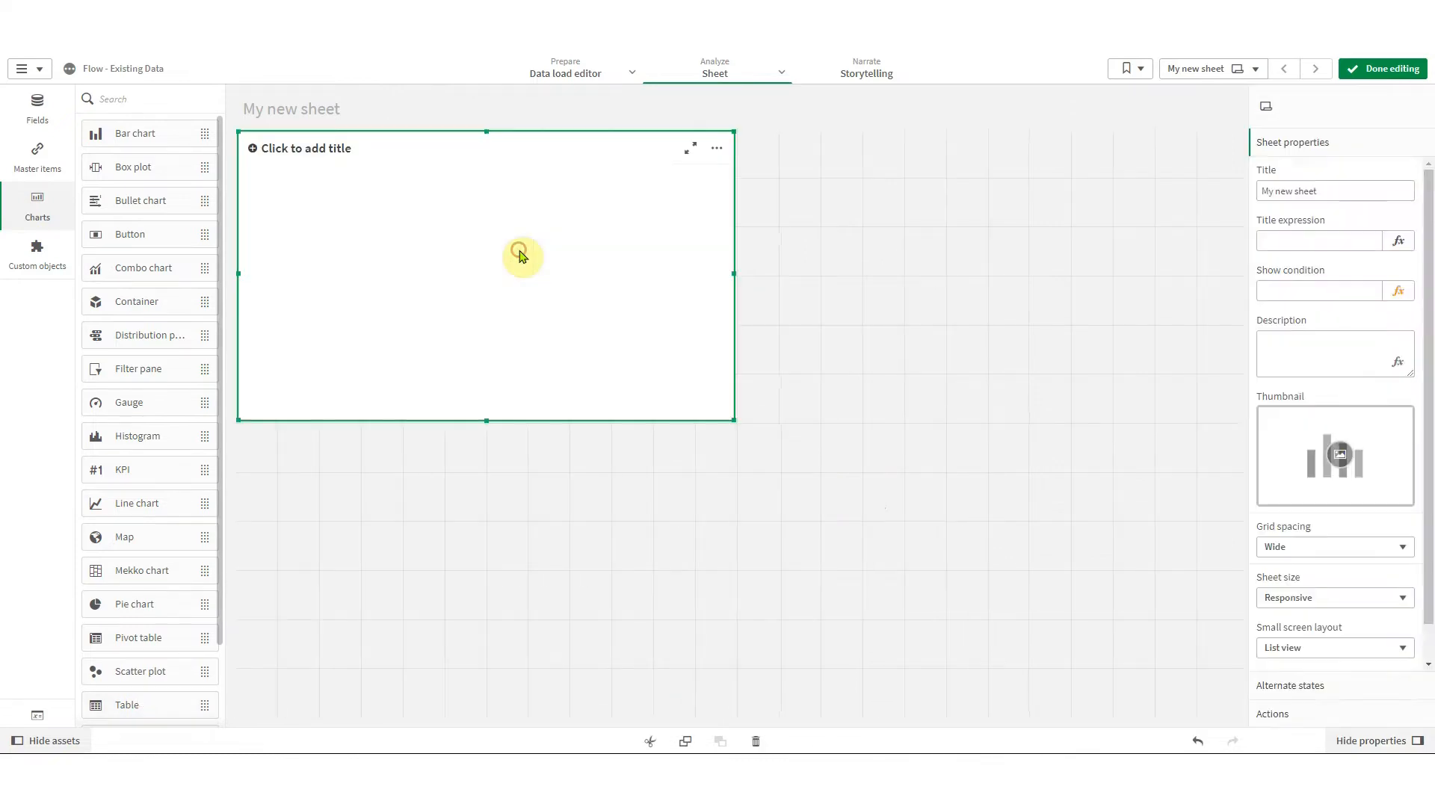
{"action": "left_click_drag", "start_coordinate": [486, 420], "coordinate": [487, 560]}
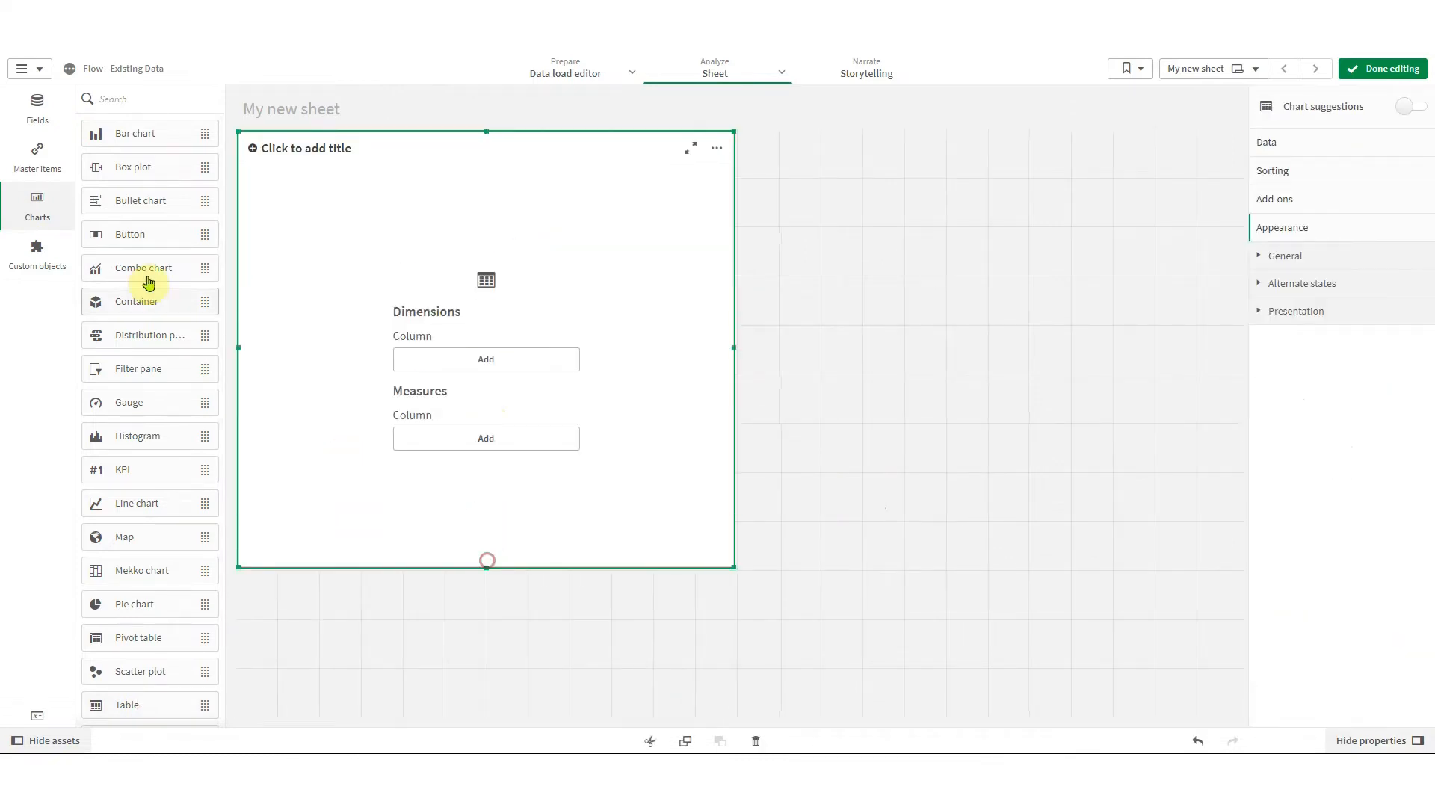
- Add trans_ID, order_ID, status and date as table columns and place the table on the right half of the sheet
{"action": "left_click", "coordinate": [42, 118]}
{"action": "left_click_drag", "start_coordinate": [144, 295], "coordinate": [458, 317]}
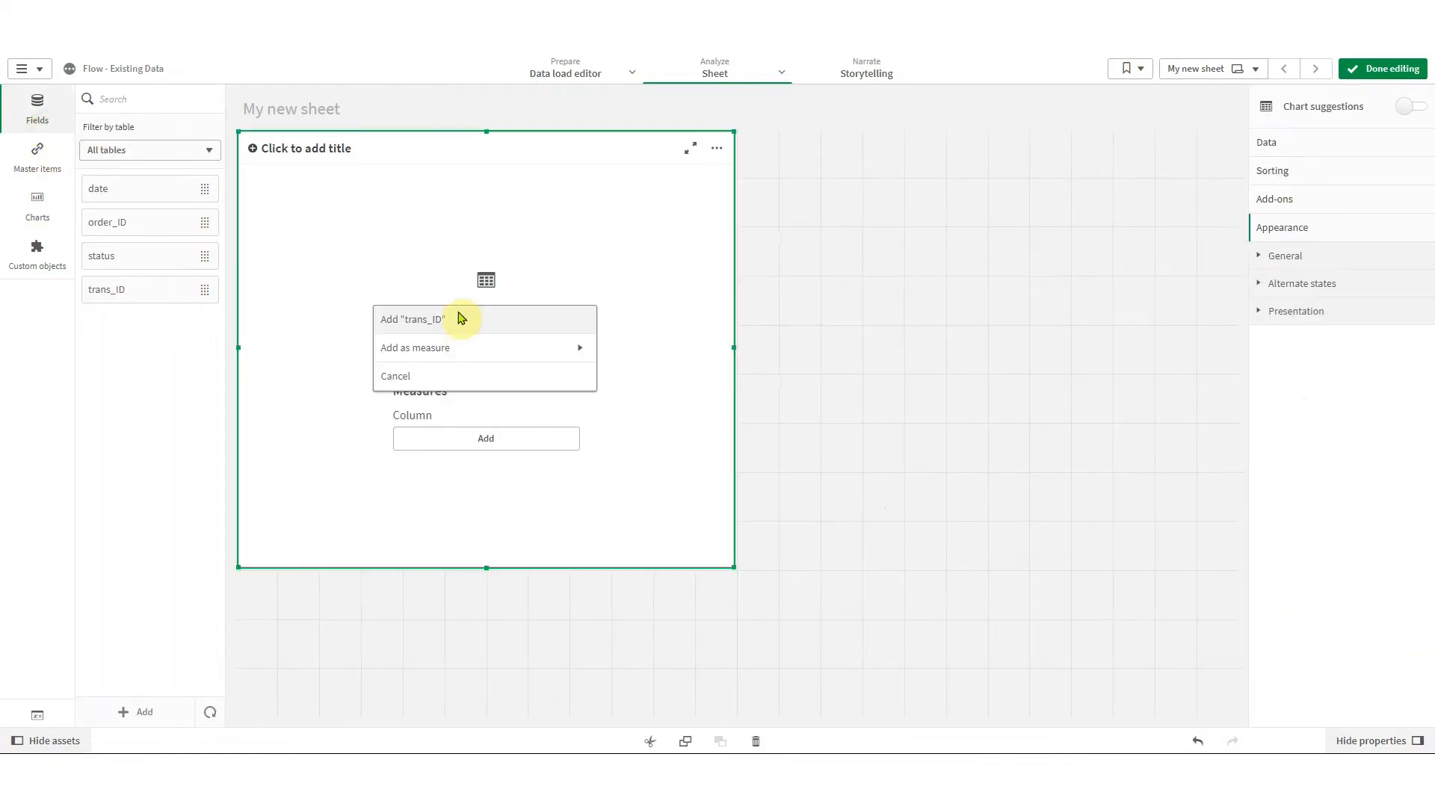
{"action": "left_click", "coordinate": [458, 317]}
{"action": "left_click_drag", "start_coordinate": [120, 219], "coordinate": [475, 308]}
{"action": "left_click", "coordinate": [476, 309]}
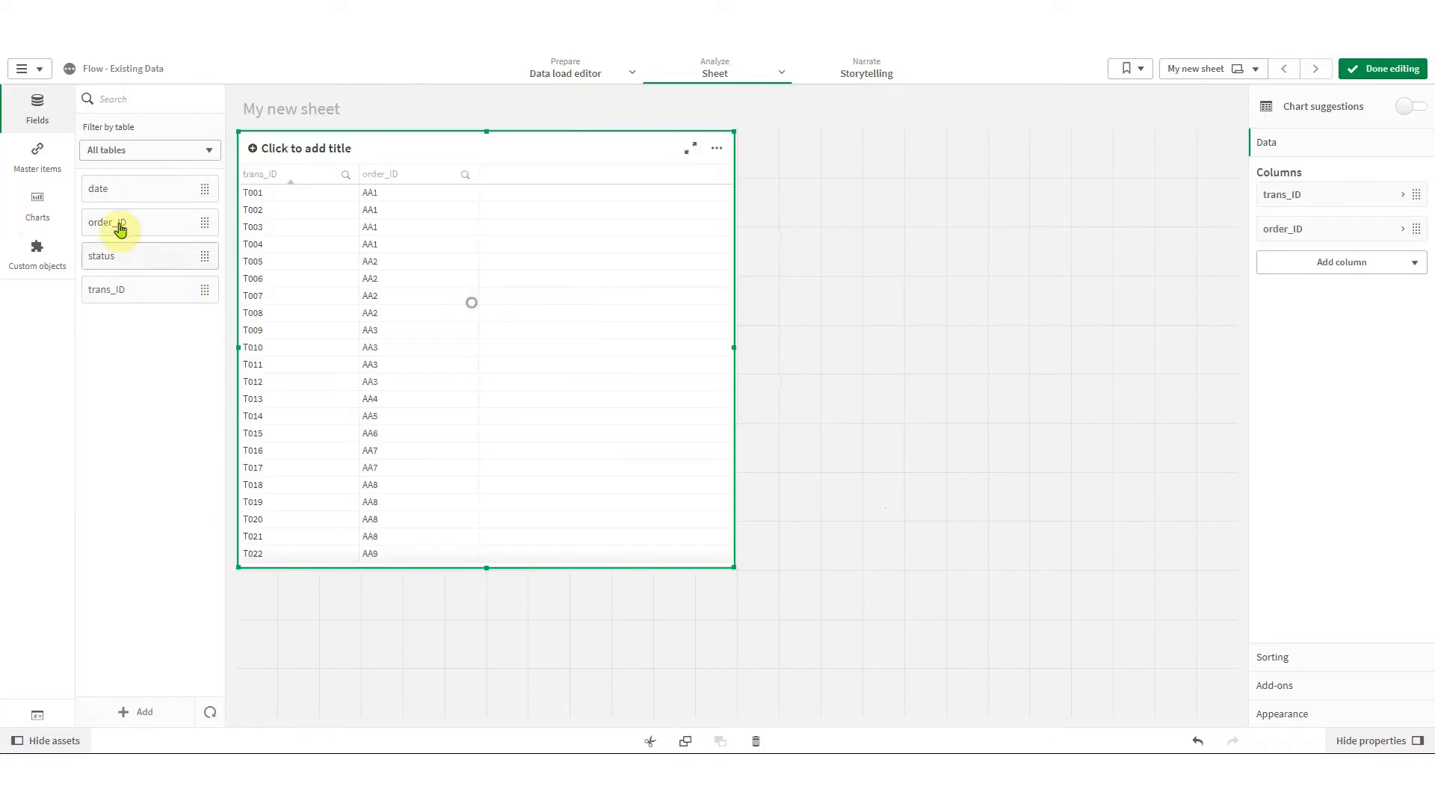
{"action": "left_click_drag", "start_coordinate": [118, 262], "coordinate": [487, 302]}
{"action": "left_click", "coordinate": [486, 302]}
{"action": "left_click_drag", "start_coordinate": [96, 192], "coordinate": [999, 423]}
{"action": "left_click", "coordinate": [490, 307]}
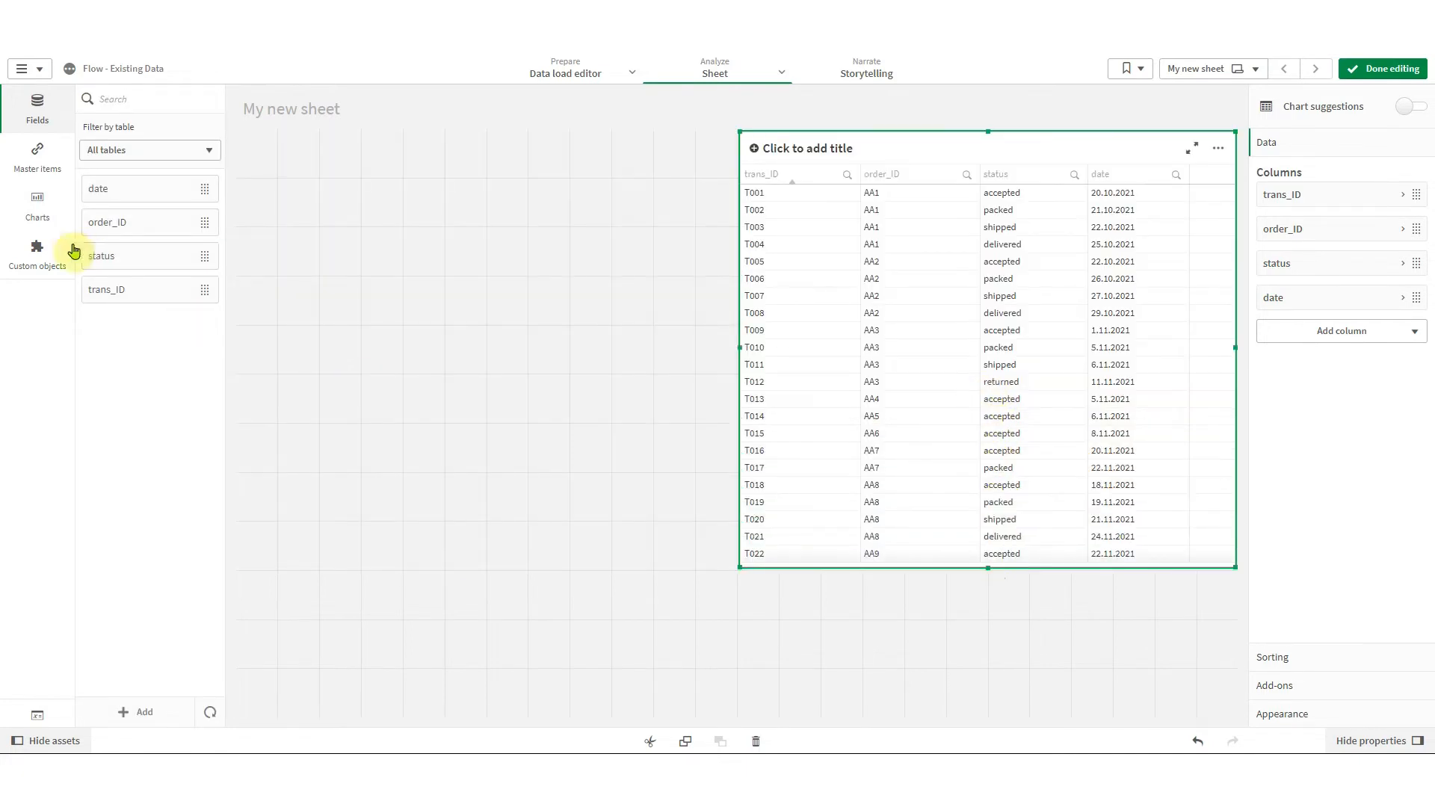
- Add an Inphinity Flow object from the Inphinity bundle beside the table and extend it down most of the sheet
{"action": "left_click", "coordinate": [42, 258]}
{"action": "left_click", "coordinate": [119, 153]}
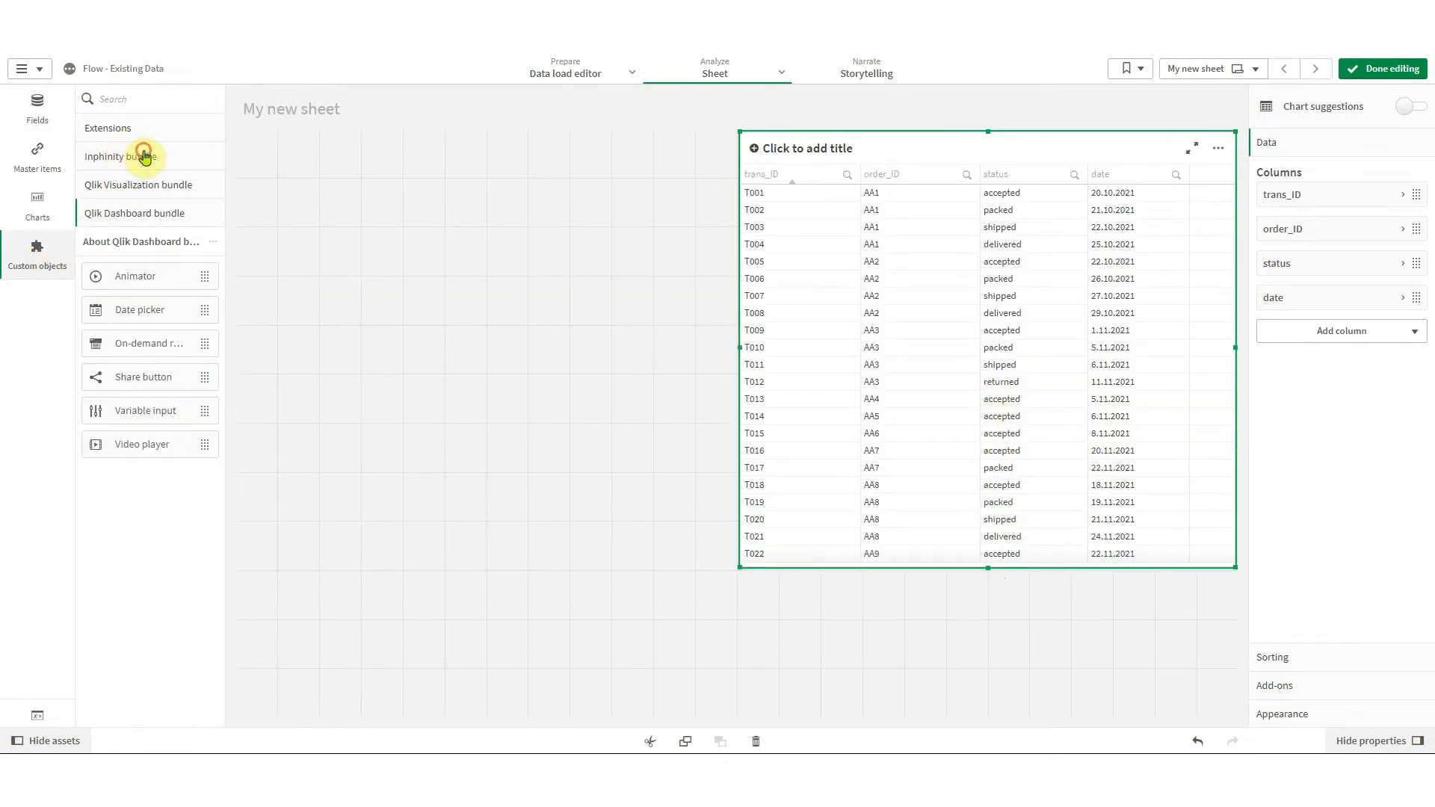
{"action": "left_click_drag", "start_coordinate": [122, 357], "coordinate": [401, 321]}
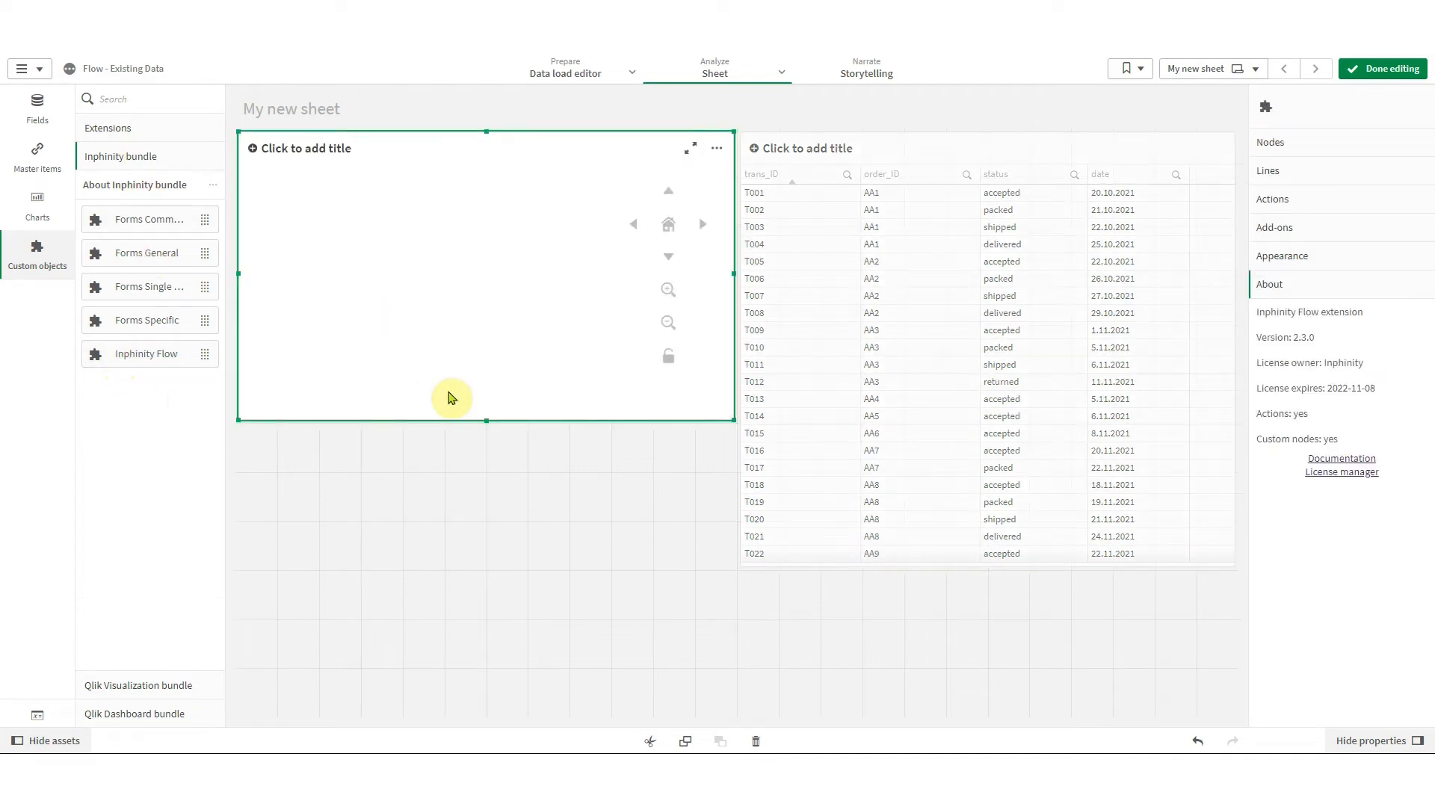
{"action": "left_click_drag", "start_coordinate": [485, 422], "coordinate": [502, 664]}
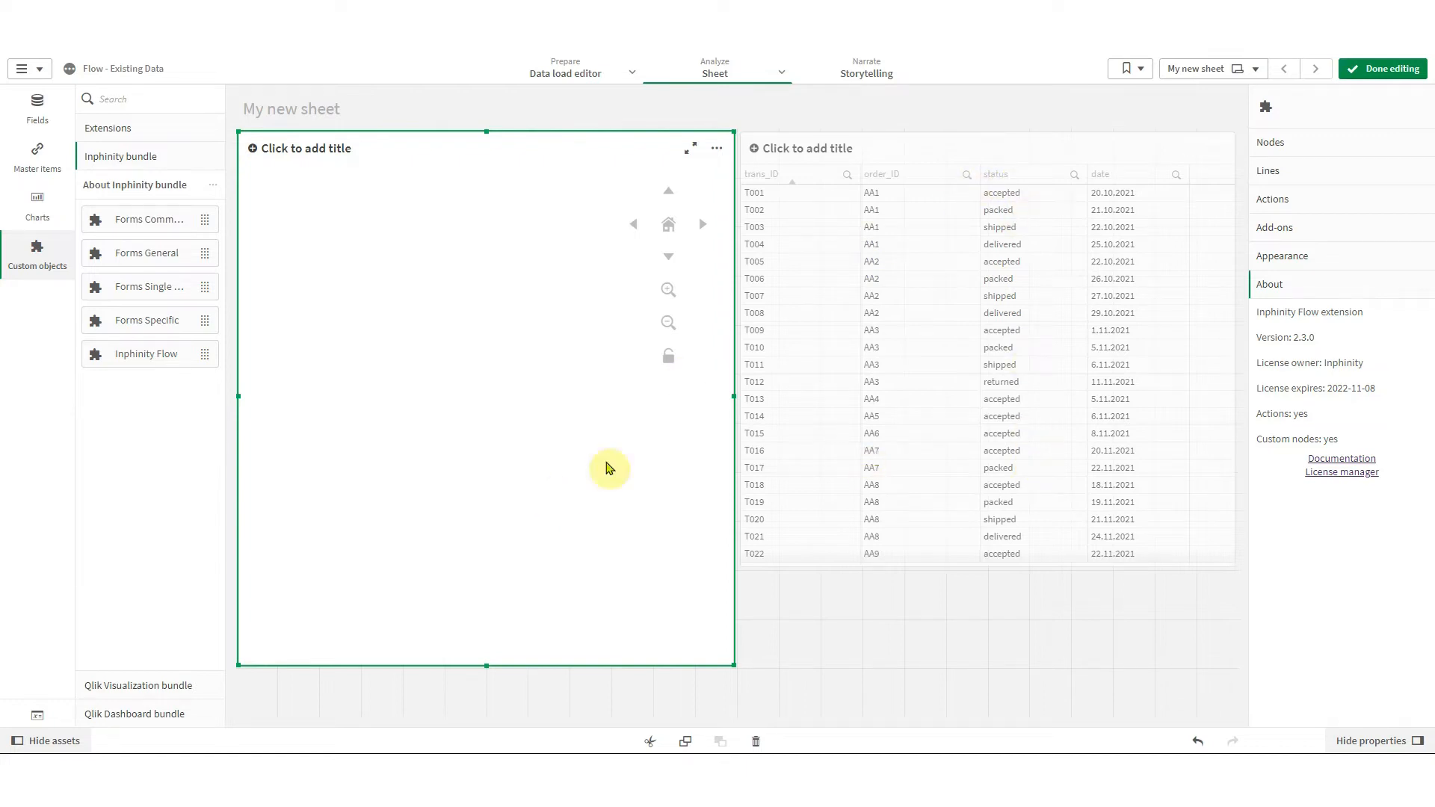
- Define the flow's nodes with id =status, label =status and type ='activity'
{"action": "left_click", "coordinate": [1309, 142]}
{"action": "left_click", "coordinate": [1306, 190]}
{"action": "type", "text": "=status"}
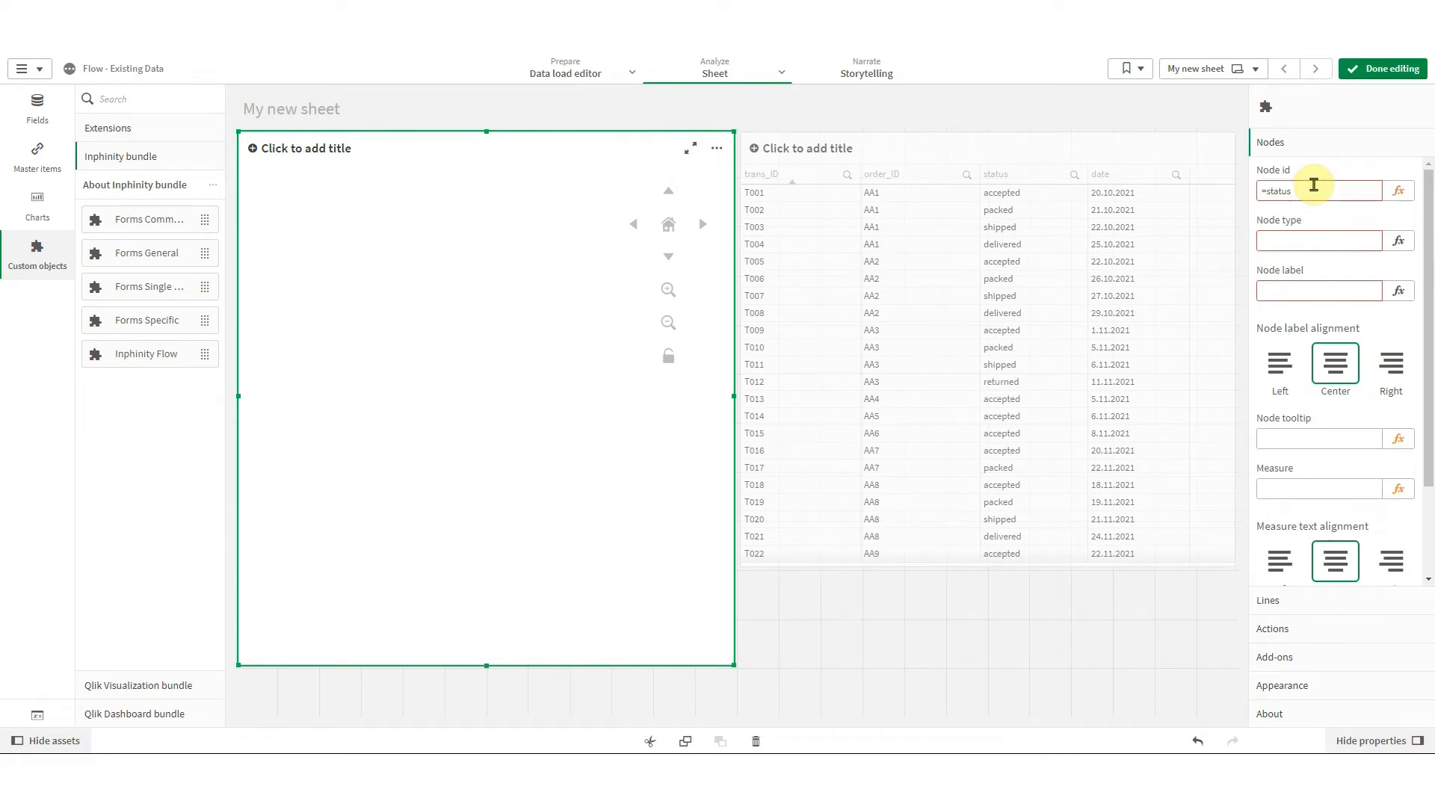
{"action": "left_click", "coordinate": [1286, 292]}
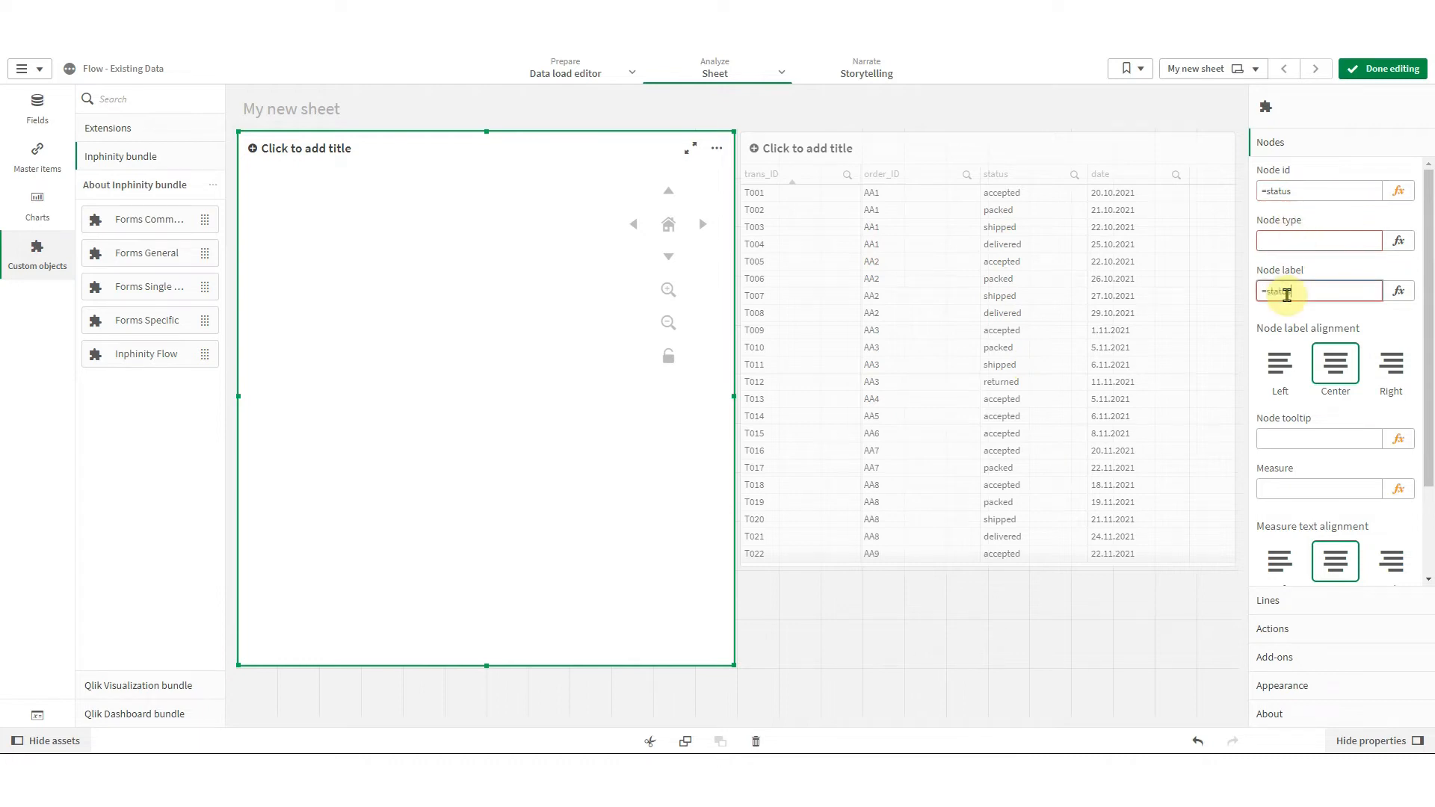
{"action": "type", "text": "=status"}
{"action": "left_click", "coordinate": [1280, 238]}
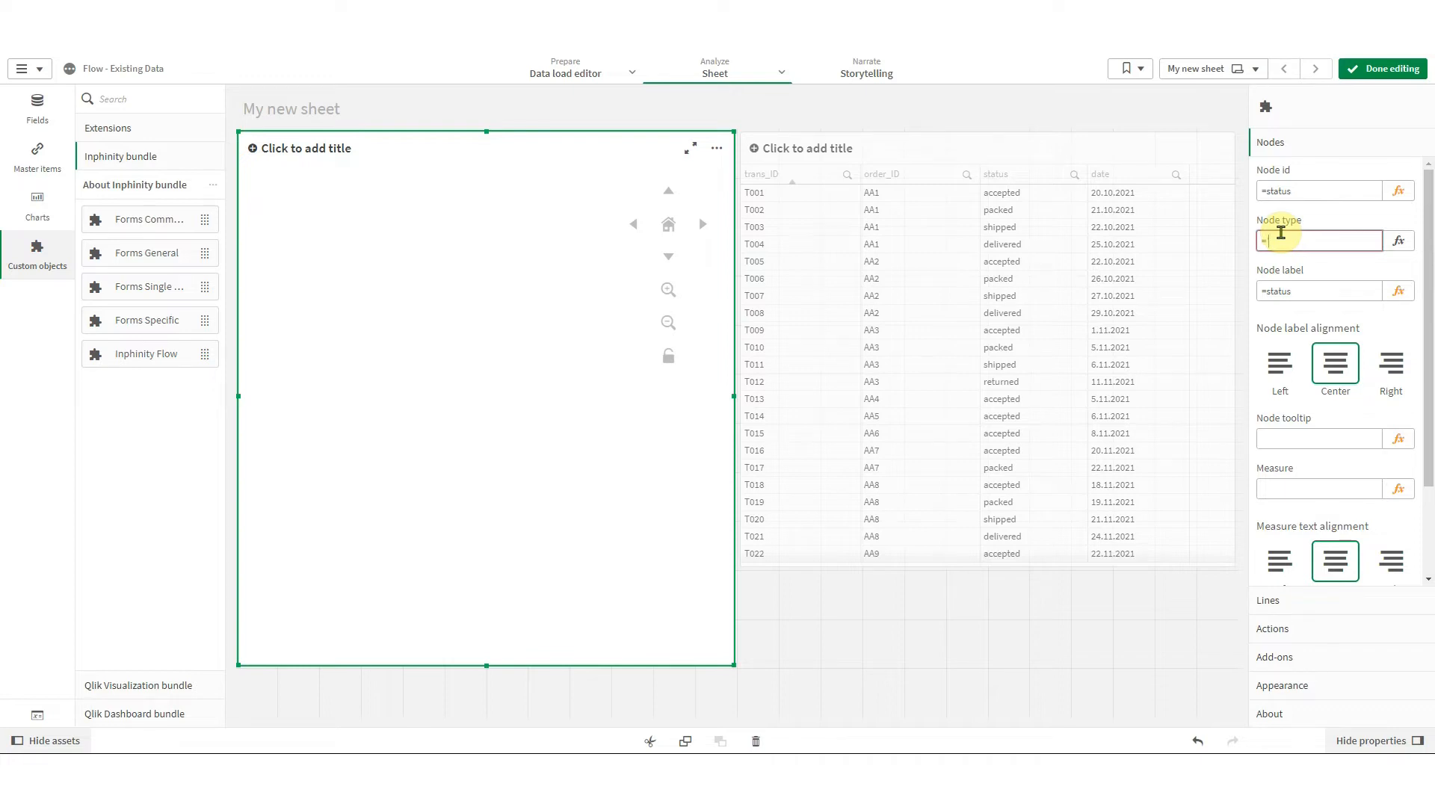
{"action": "type", "text": "='activity'"}
{"action": "key", "text": "Return"}
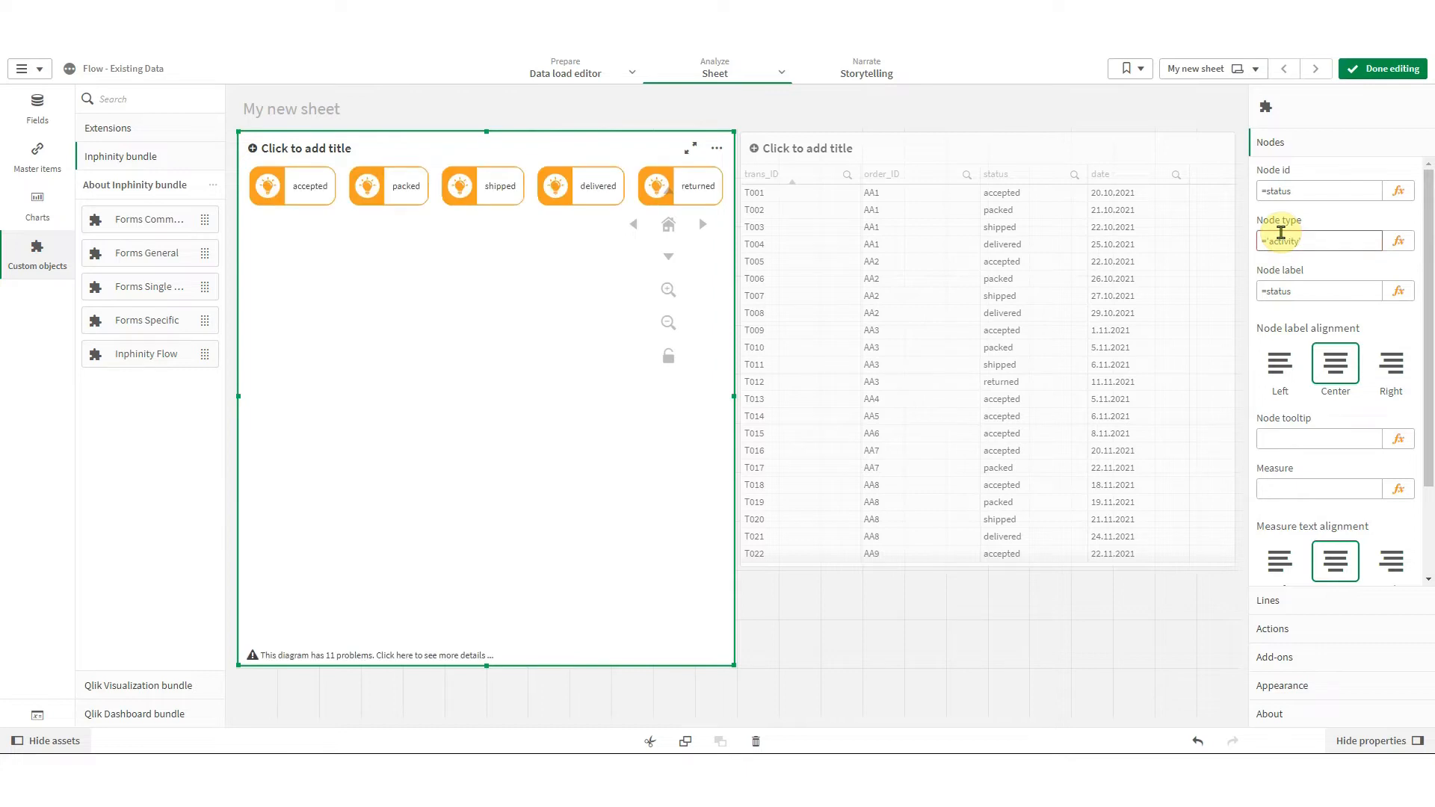
- Finish editing the sheet and check the distinct values of the table's status column against the flow nodes
{"action": "left_click", "coordinate": [1379, 69]}
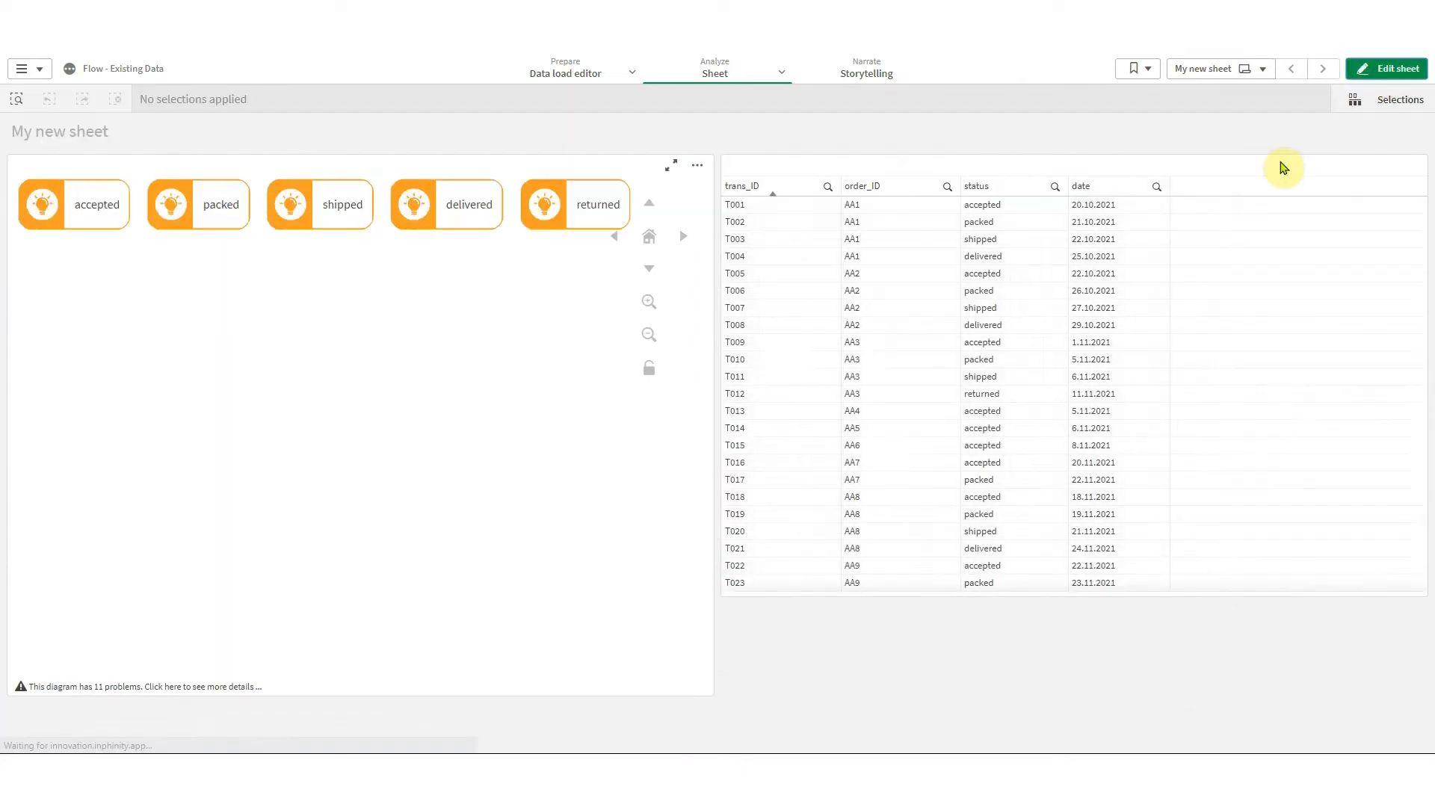
{"action": "left_click", "coordinate": [1053, 187]}
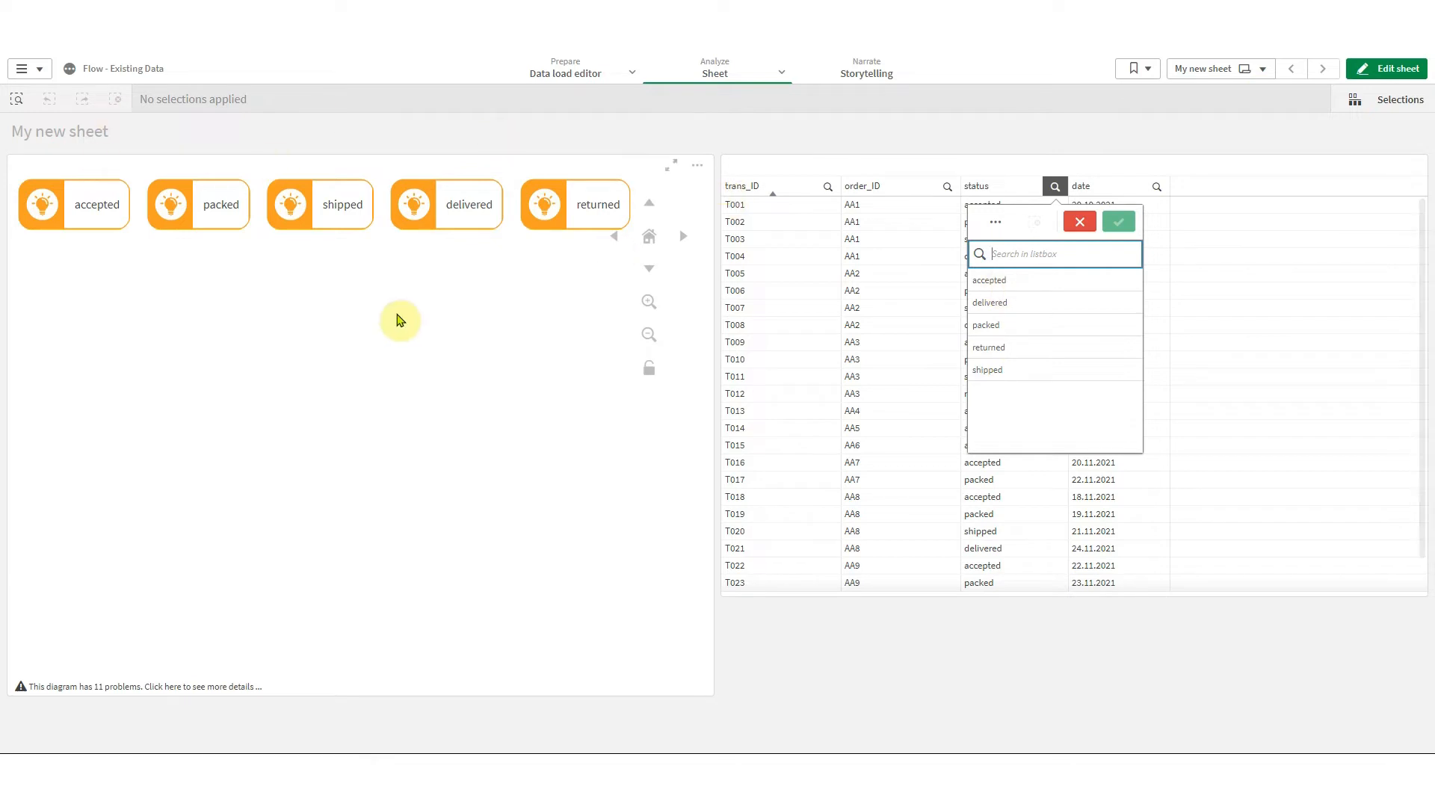
{"action": "left_click", "coordinate": [397, 318]}
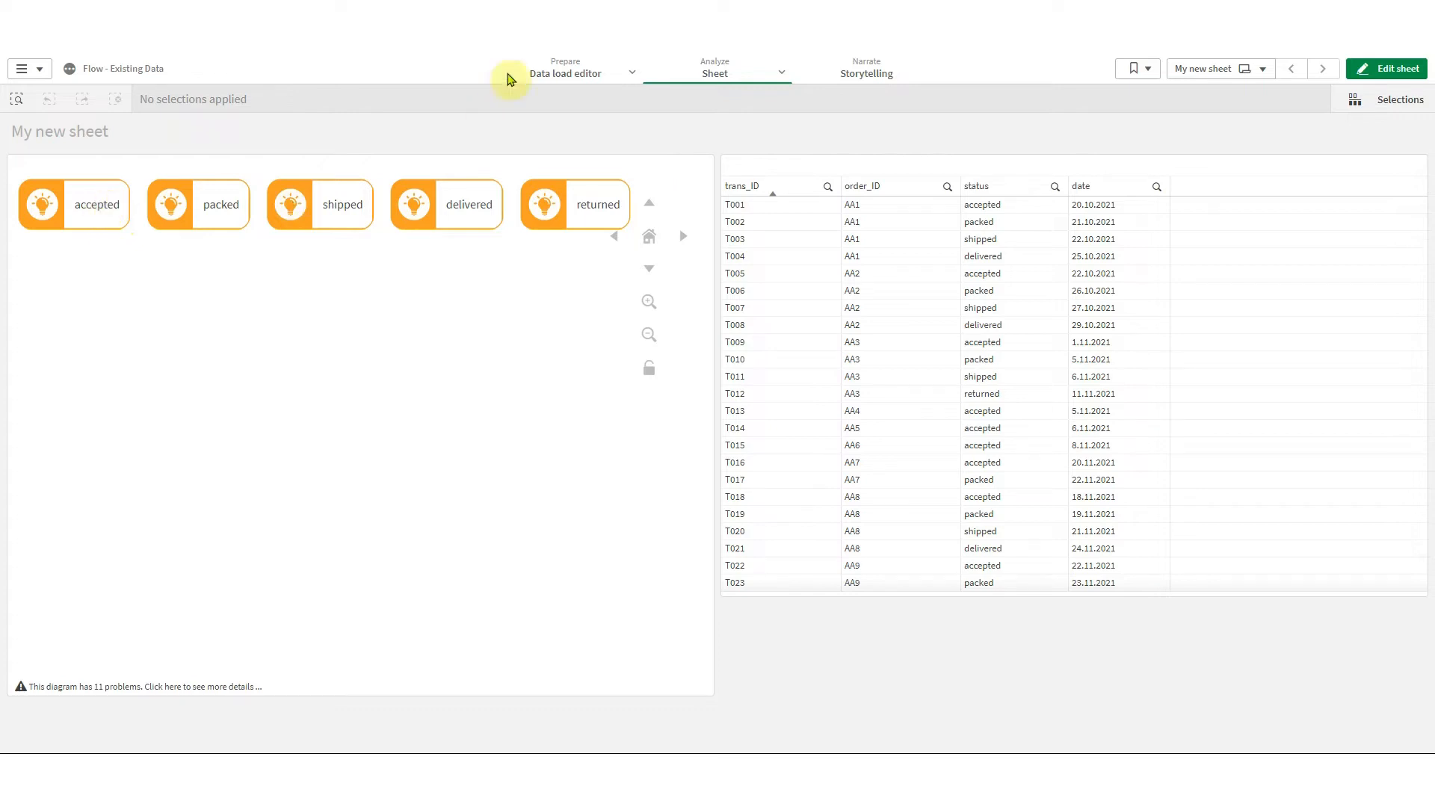
- Open the data load editor and rename the table loaded from Orders.xlsx to T_orders
{"action": "left_click", "coordinate": [632, 71]}
{"action": "left_click", "coordinate": [647, 135]}
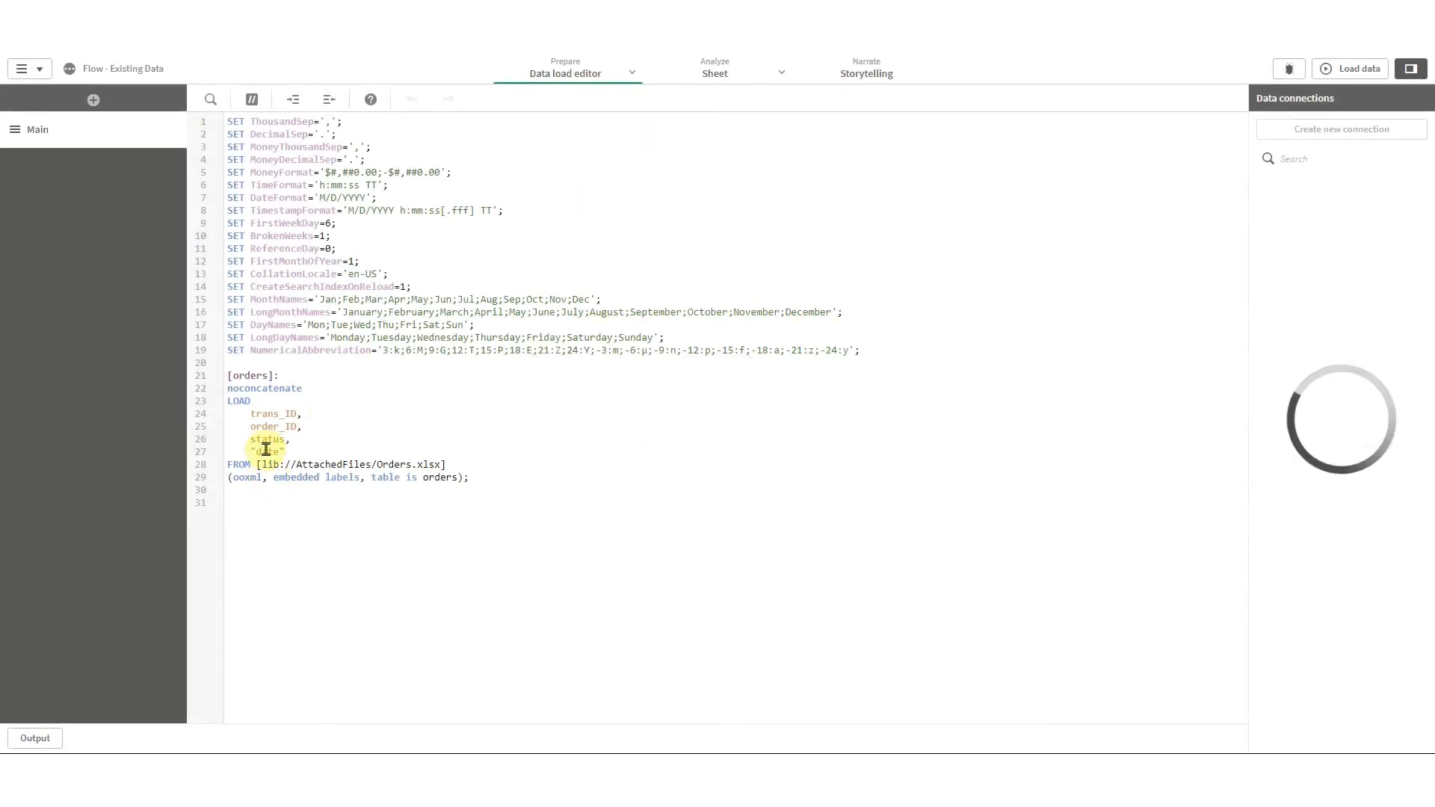
{"action": "left_click", "coordinate": [231, 374]}
{"action": "type", "text": "T_"}
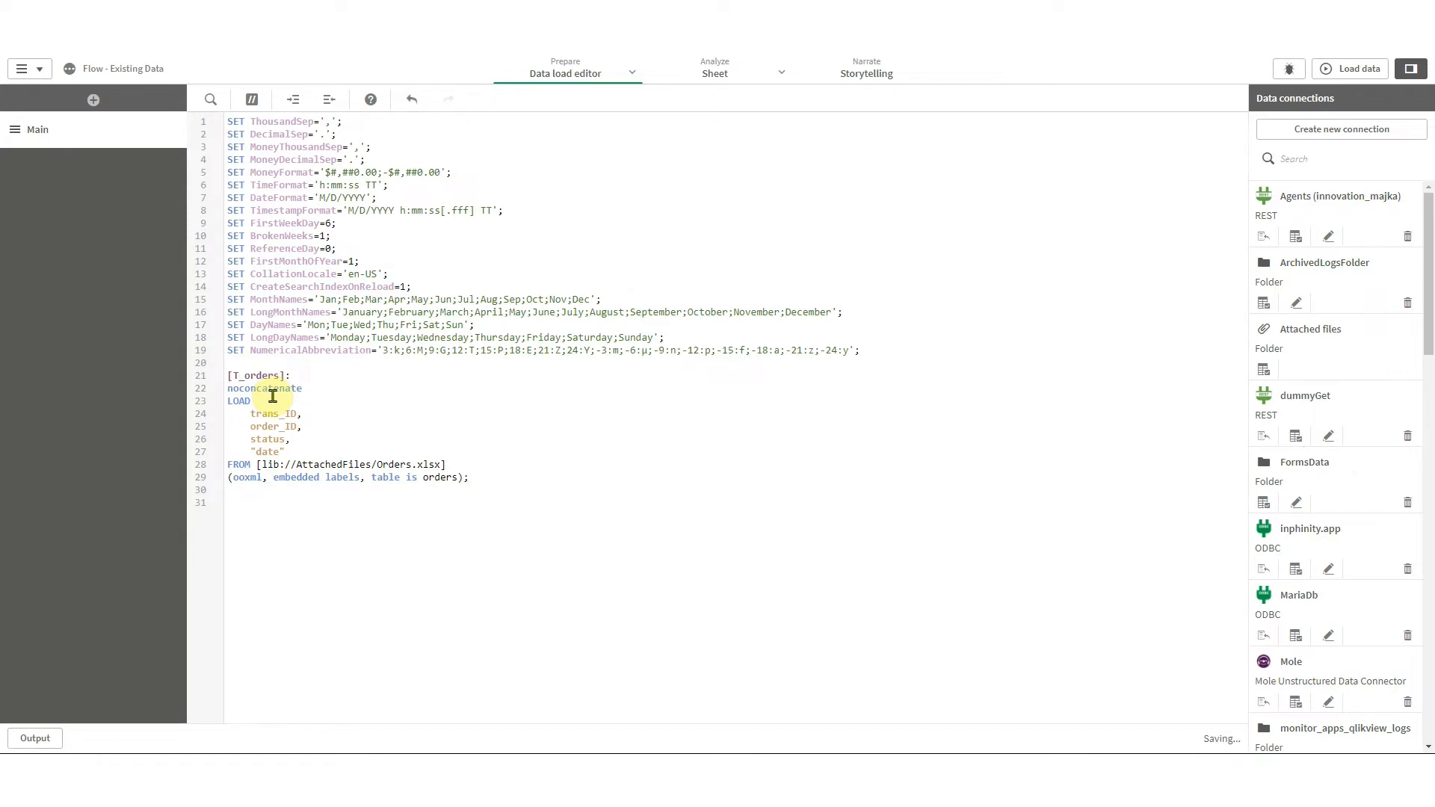
- Below it, write a noconcatenate load for a table named orders with the fields trans_ID, order_ID, status and "date"
{"action": "left_click", "coordinate": [539, 479]}
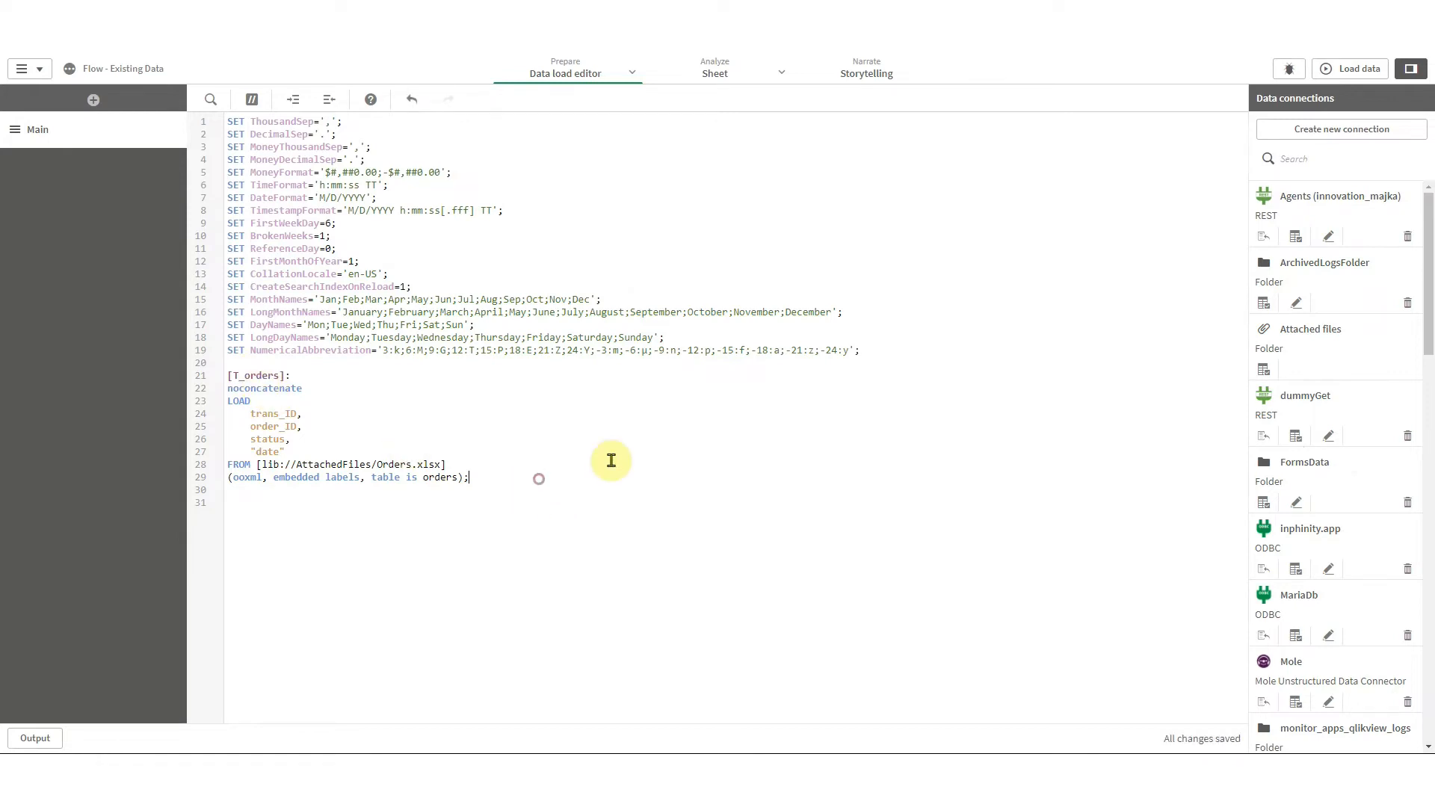
{"action": "type", "text": "[orders]"}
{"action": "type", "text": ": noconcatenate"}
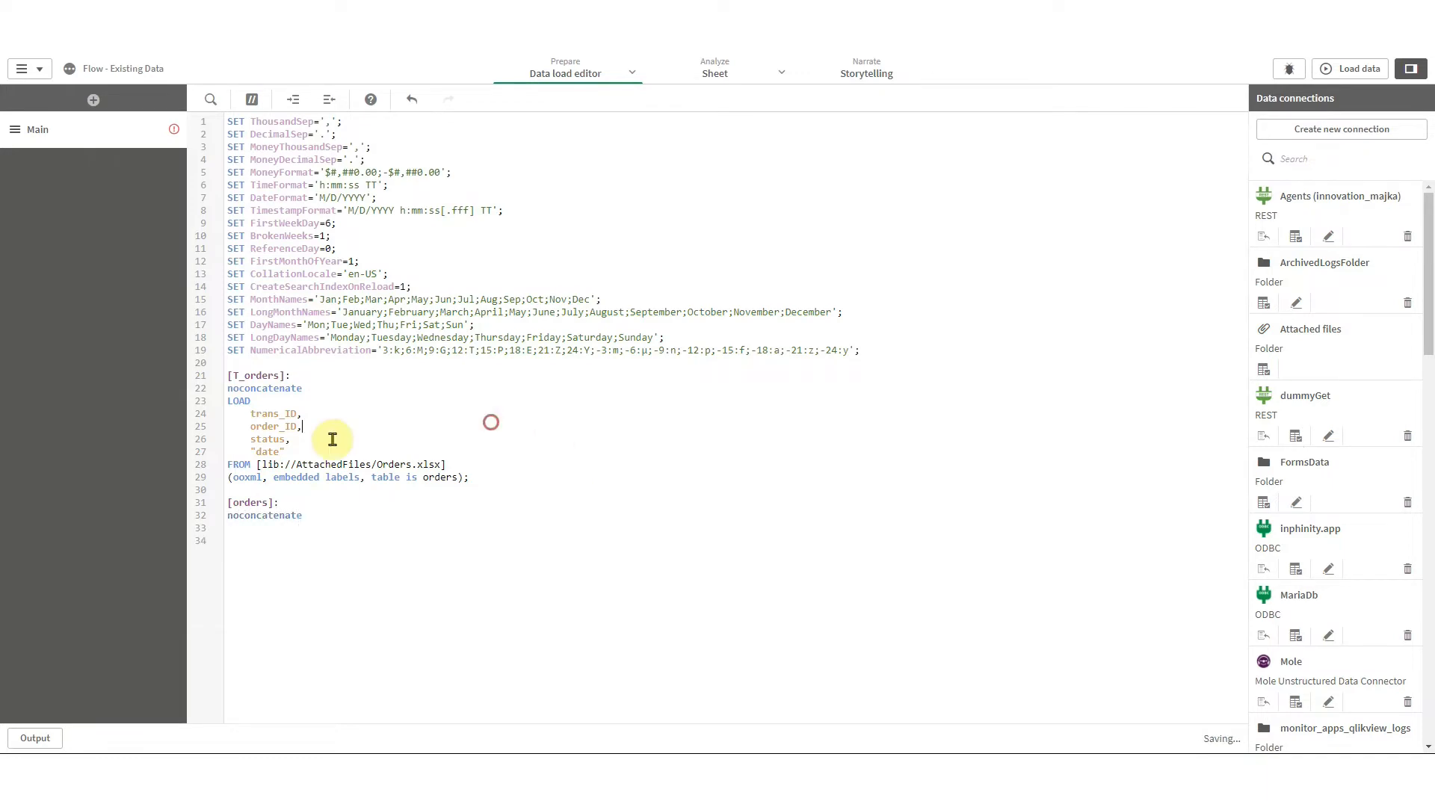
{"action": "left_click_drag", "start_coordinate": [289, 453], "coordinate": [243, 407]}
{"action": "left_click", "coordinate": [325, 514]}
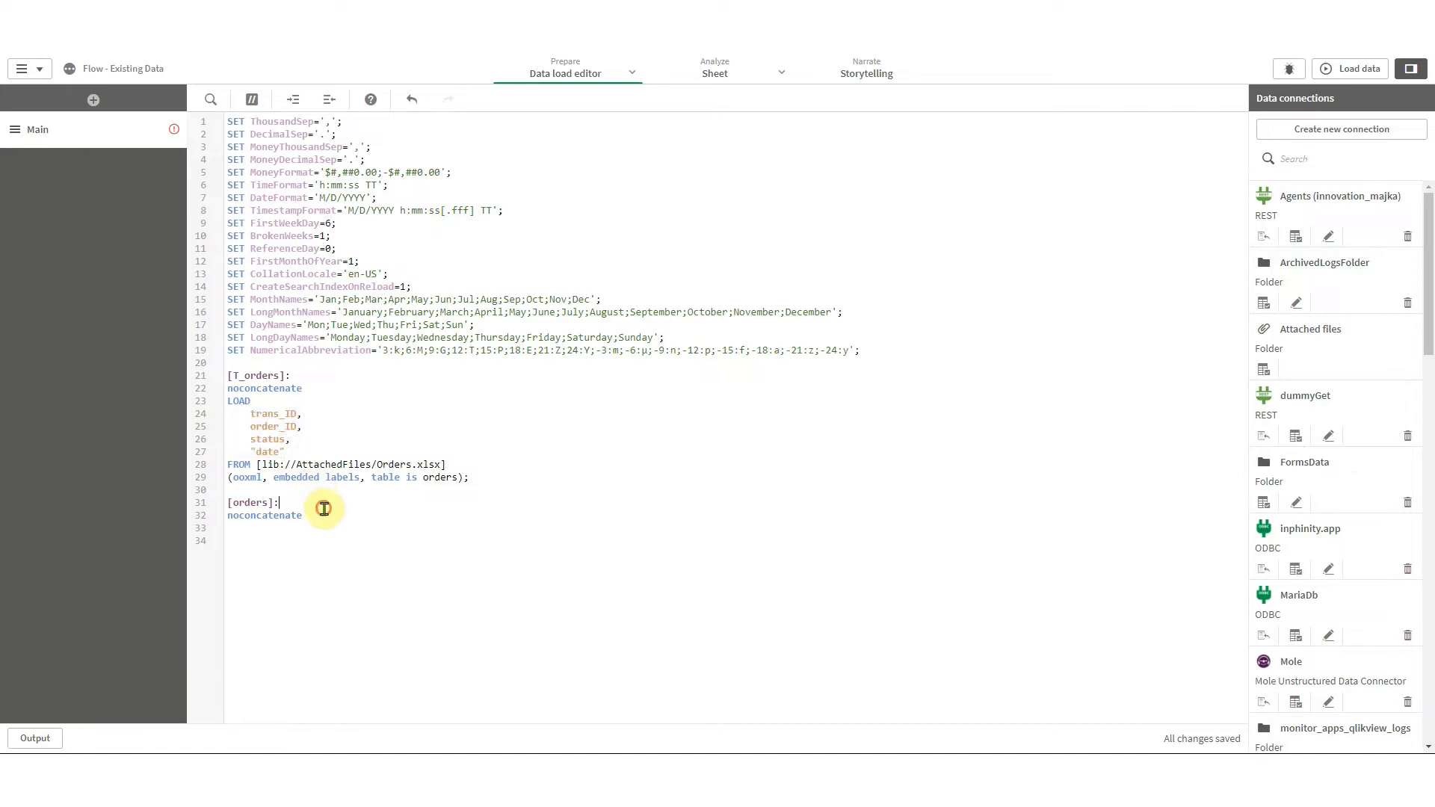
{"action": "type", "text": "load"}
{"action": "key", "text": "Return"}
{"action": "type", "text": "trans_ID,     order_ID,     status,     \"date\""}
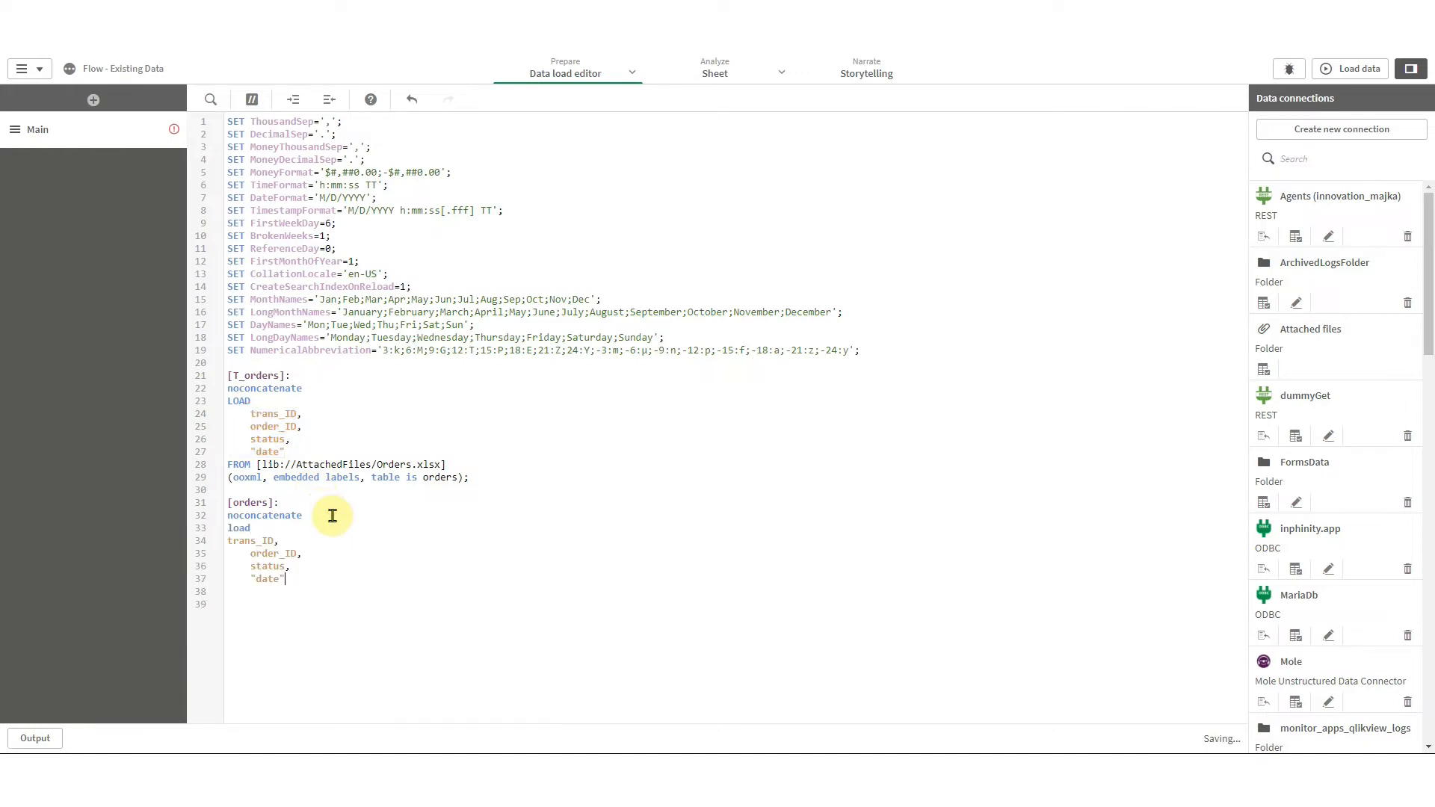
{"action": "left_click", "coordinate": [228, 542]}
{"action": "key", "text": "Tab"}
{"action": "left_click", "coordinate": [332, 580]}
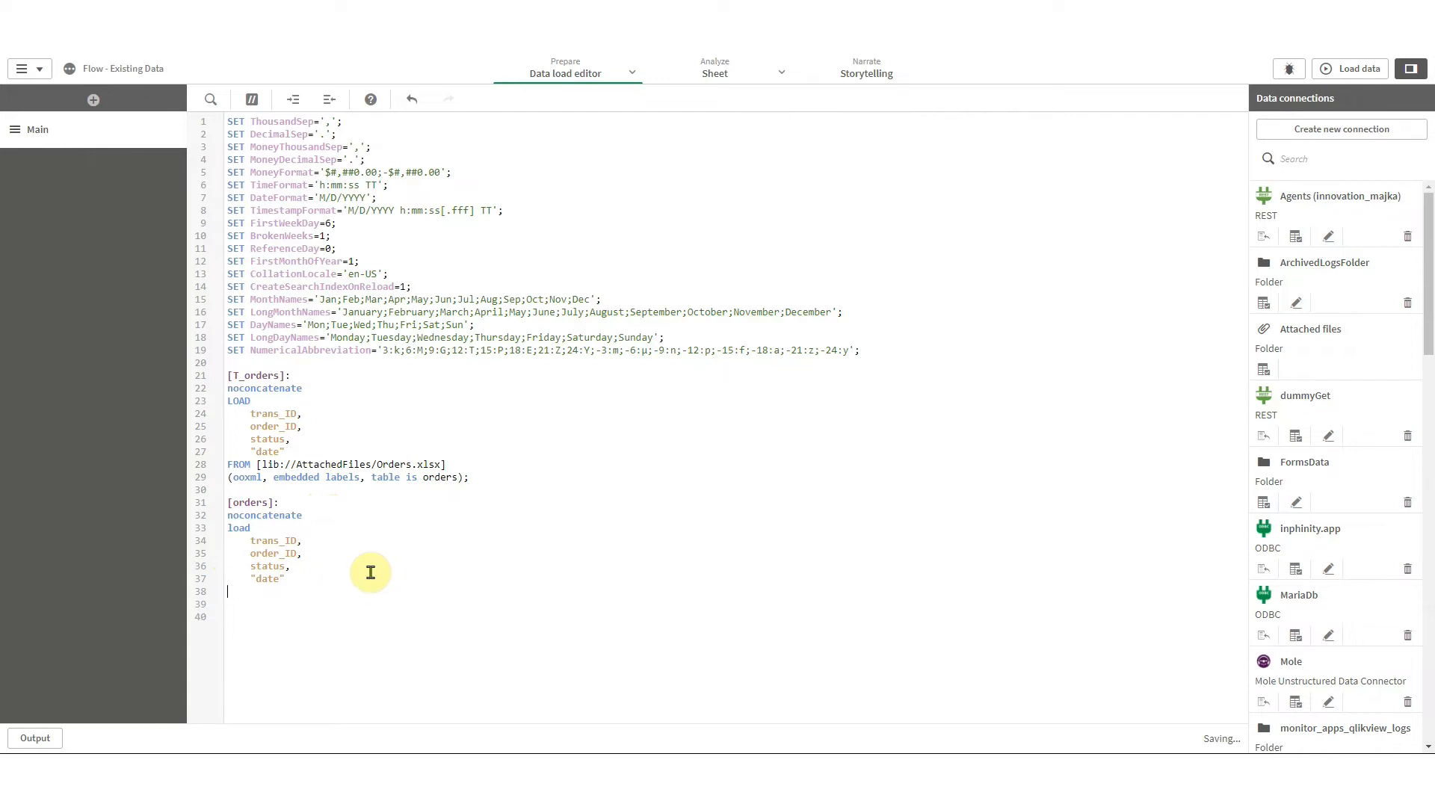
- Complete the orders load with resident T_orders and add a statement that drops table T_orders
{"action": "left_click", "coordinate": [239, 597]}
{"action": "type", "text": "reside"}
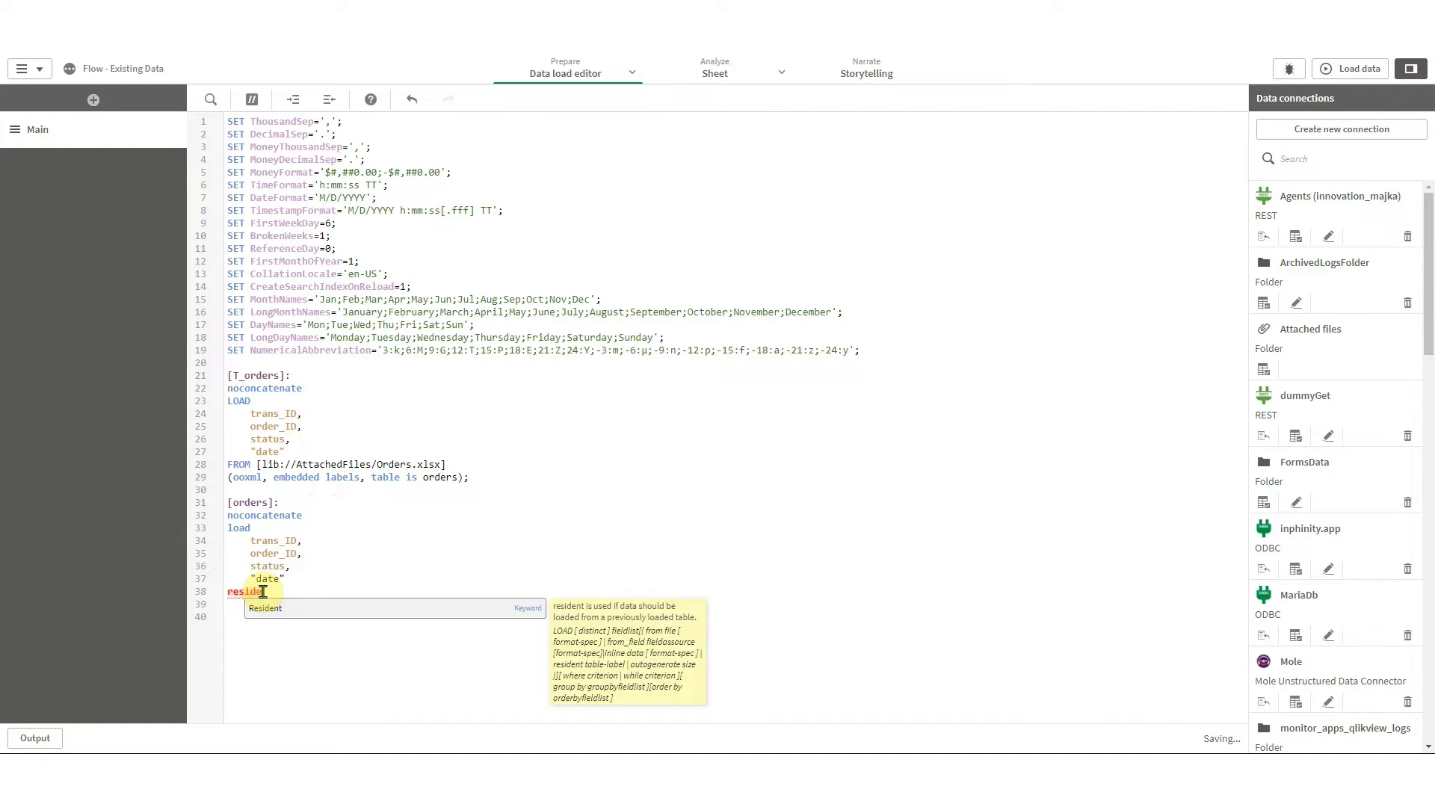
{"action": "type", "text": "nt T_orders;  drop table T_orders;"}
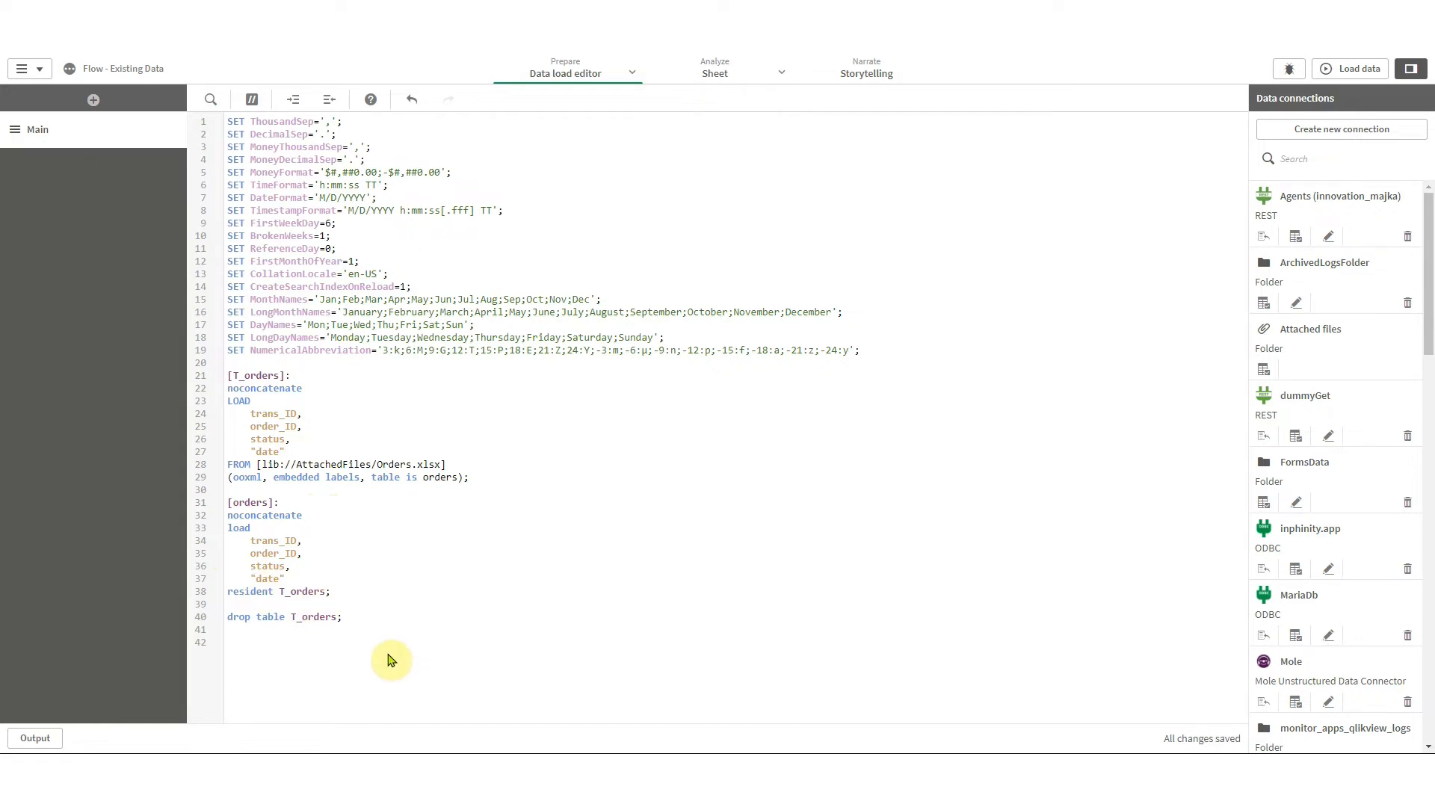
- Switch to the Orders workbook in Excel and sort the orders sheet by date from Z to A
{"action": "mouse_move", "coordinate": [421, 785]}
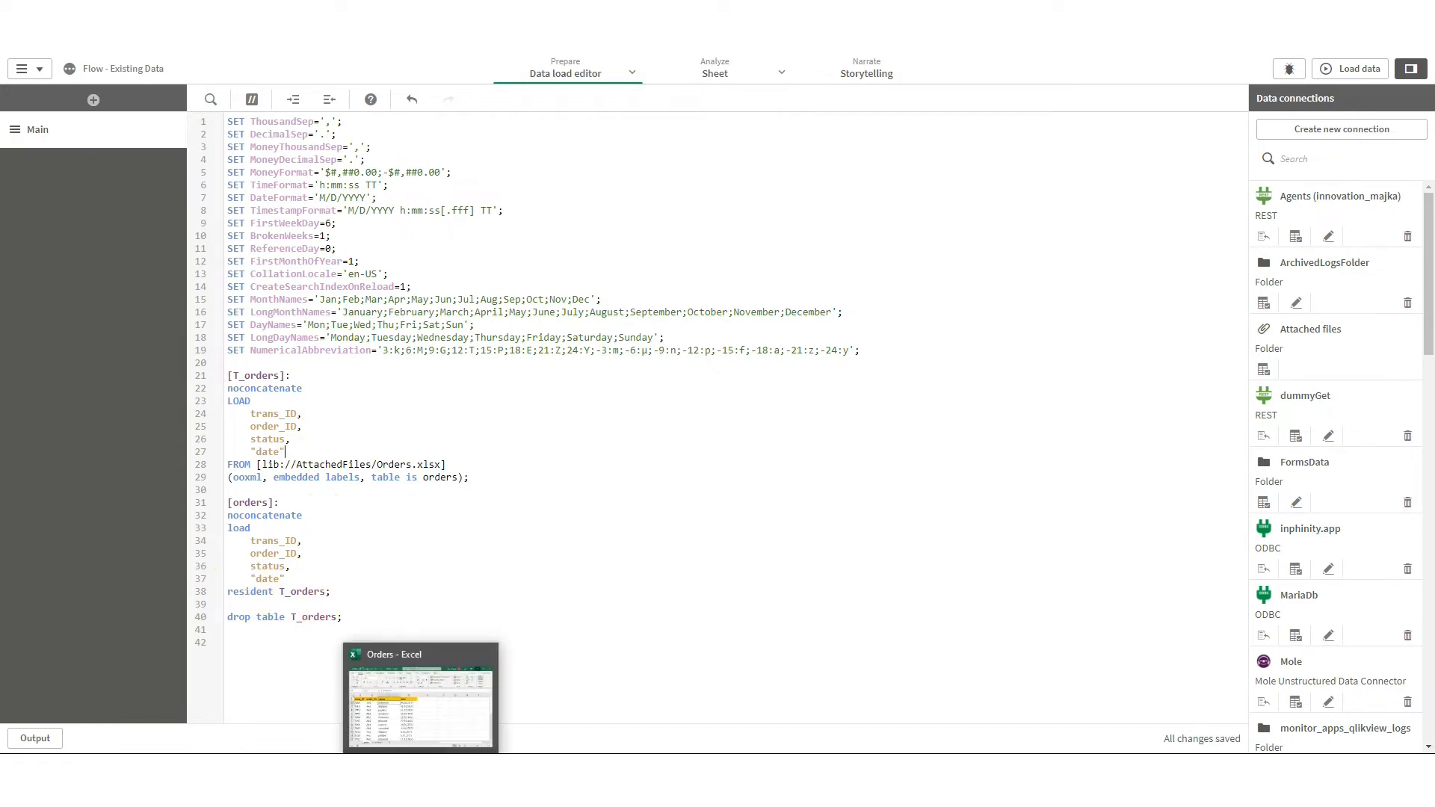
{"action": "left_click", "coordinate": [421, 699]}
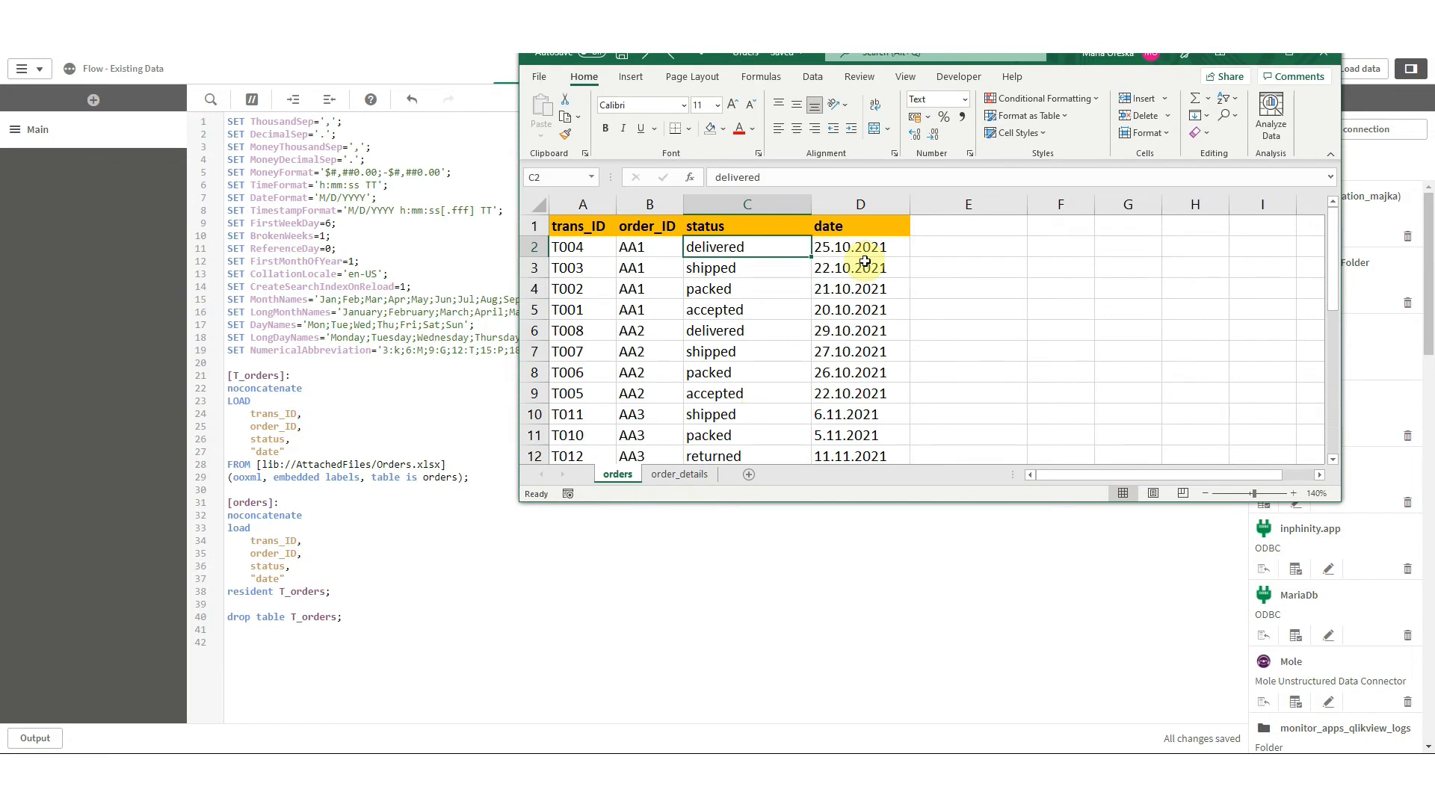
{"action": "left_click", "coordinate": [869, 226]}
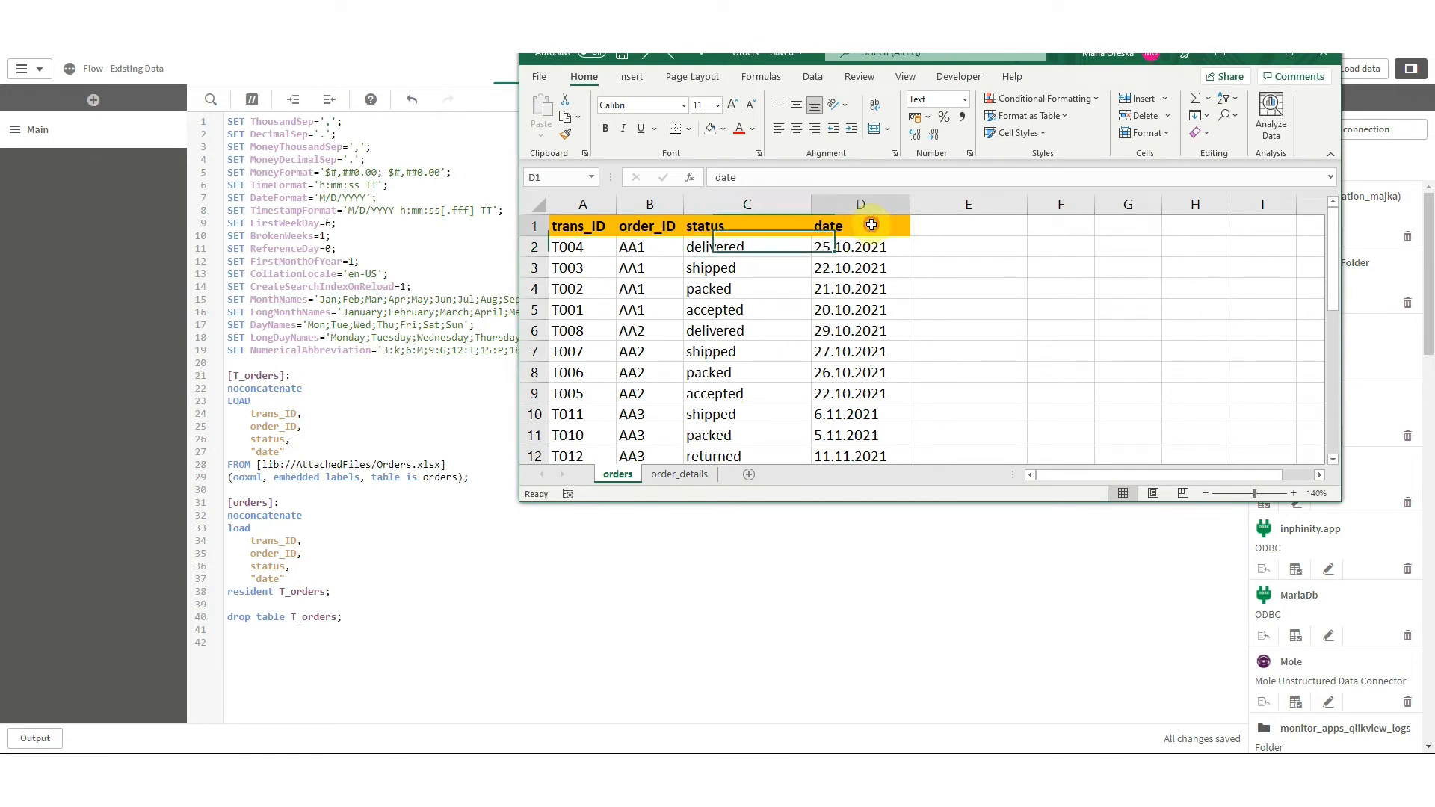
{"action": "left_click", "coordinate": [1244, 100]}
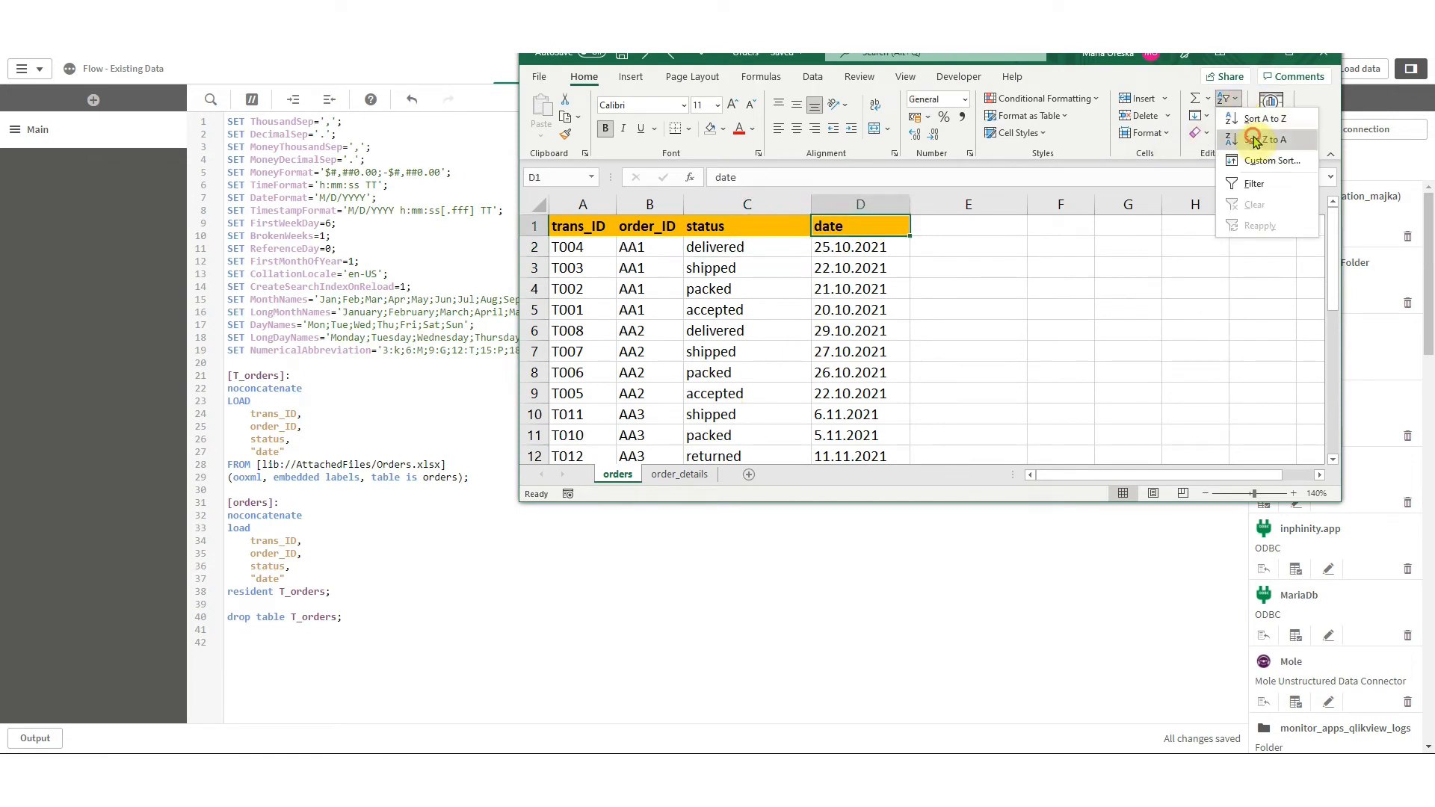
{"action": "left_click", "coordinate": [1256, 136]}
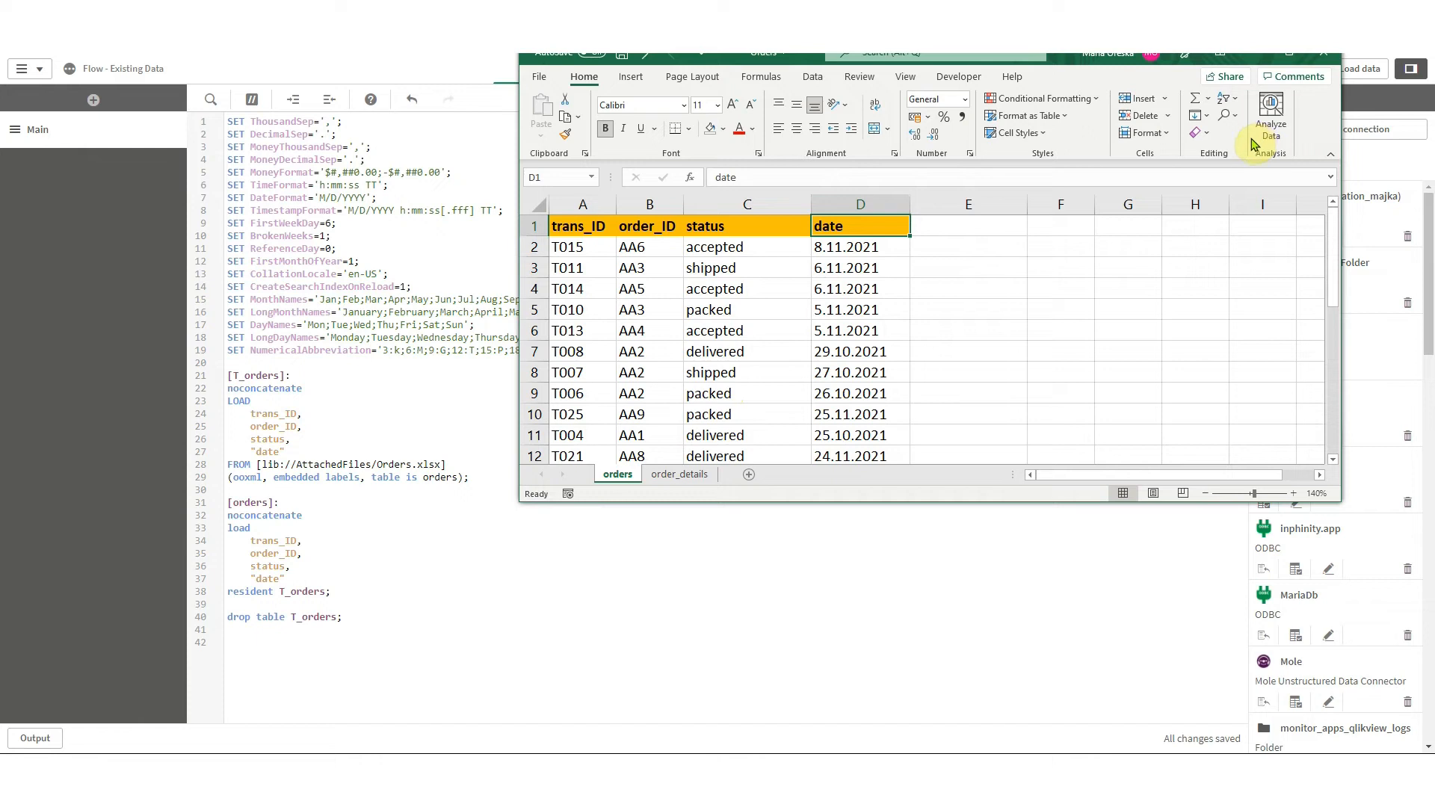
- Sort the orders sheet by order_ID from A to Z
{"action": "left_click", "coordinate": [664, 224]}
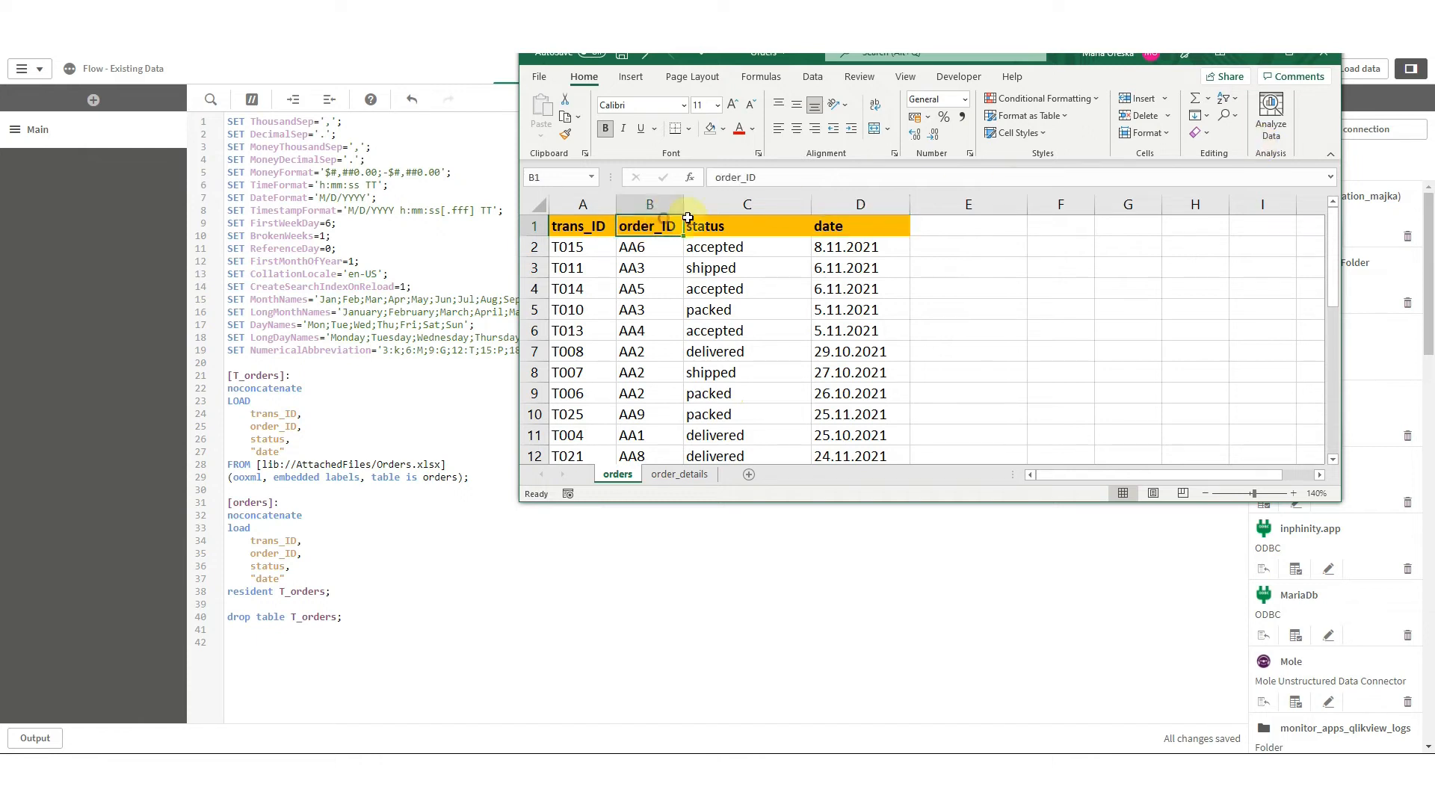
{"action": "left_click", "coordinate": [1229, 105]}
{"action": "left_click", "coordinate": [1263, 115]}
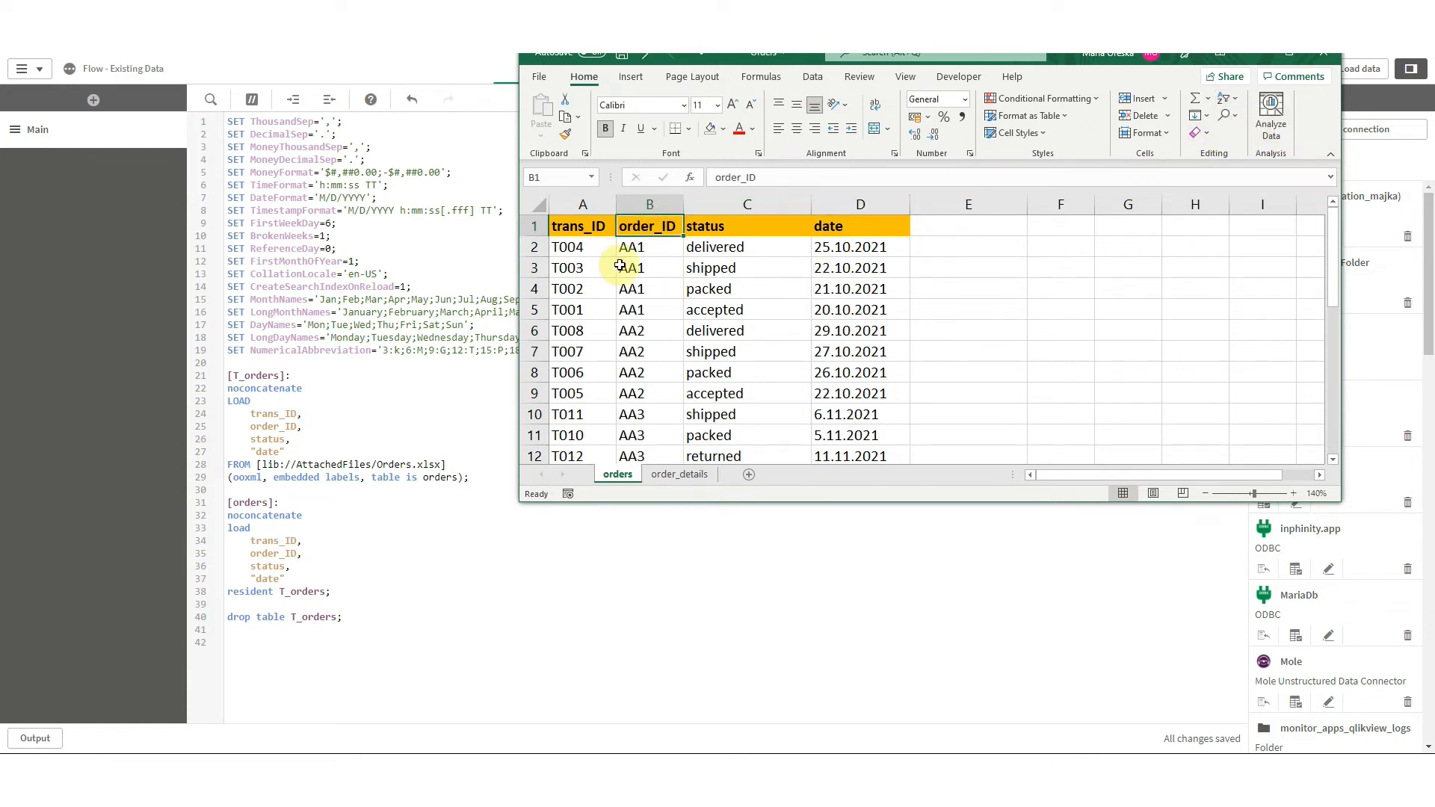
- Shade the rows of orders AA1 and AA3 with a light blue fill to set the order groups apart
{"action": "left_click_drag", "start_coordinate": [568, 246], "coordinate": [885, 310]}
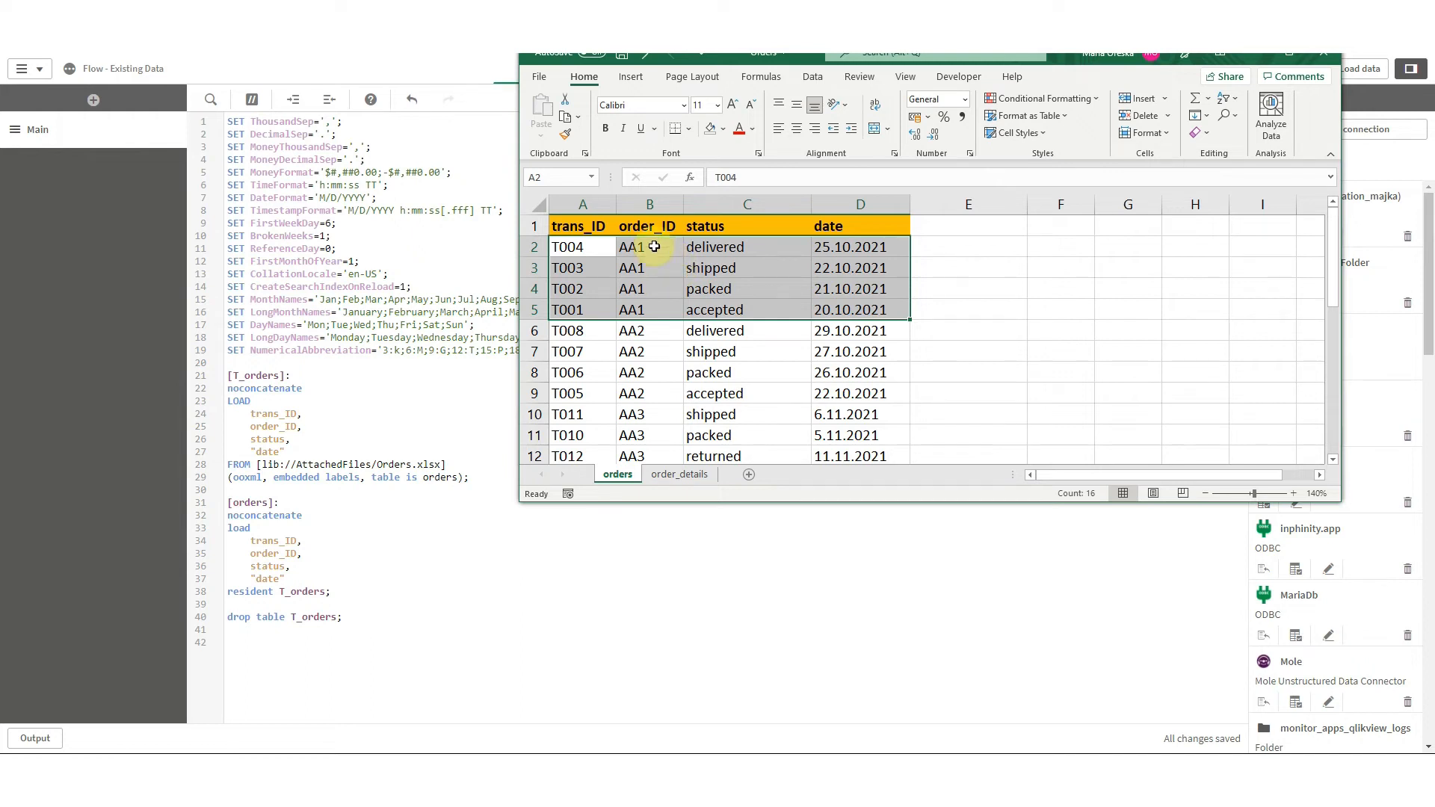
{"action": "left_click", "coordinate": [722, 129]}
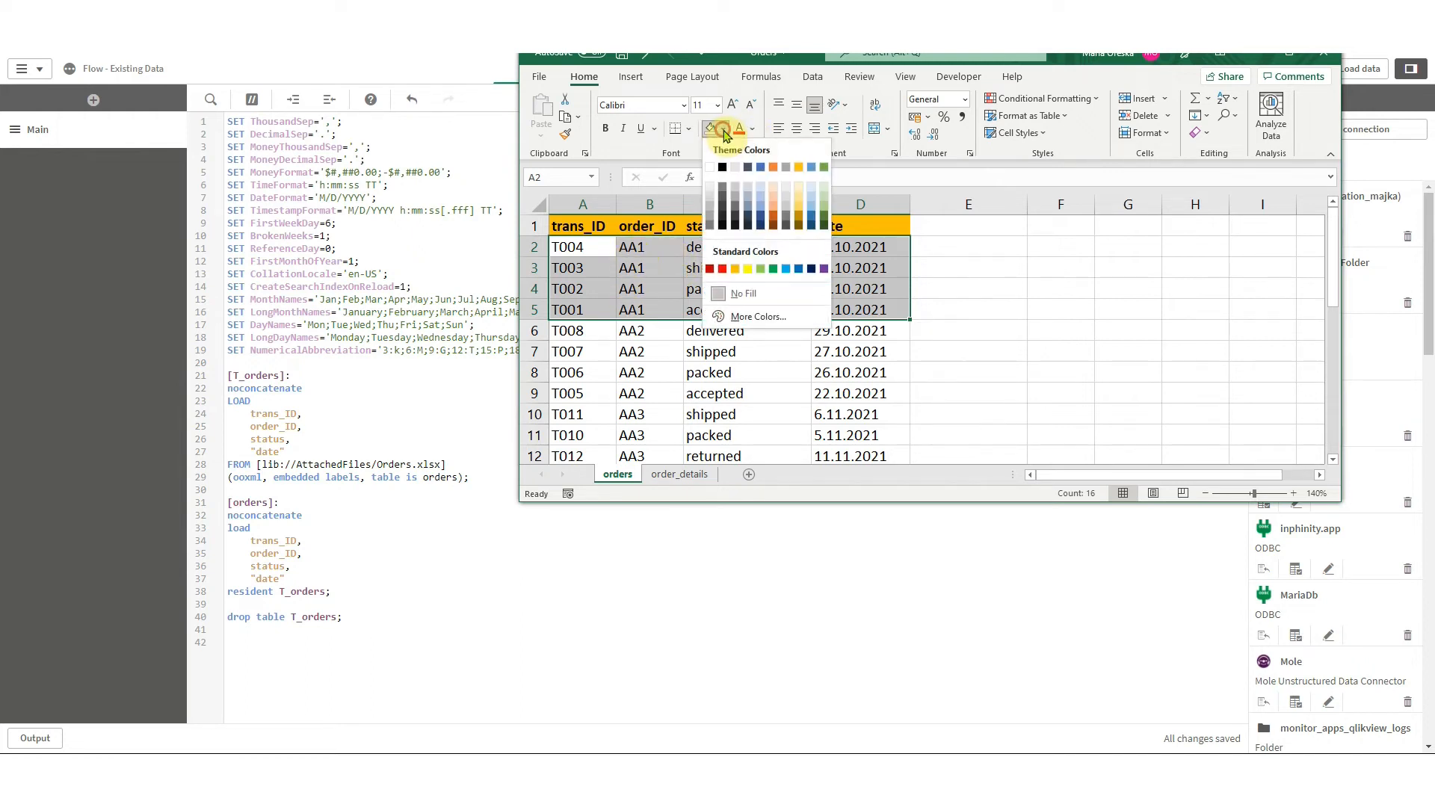
{"action": "left_click", "coordinate": [759, 186]}
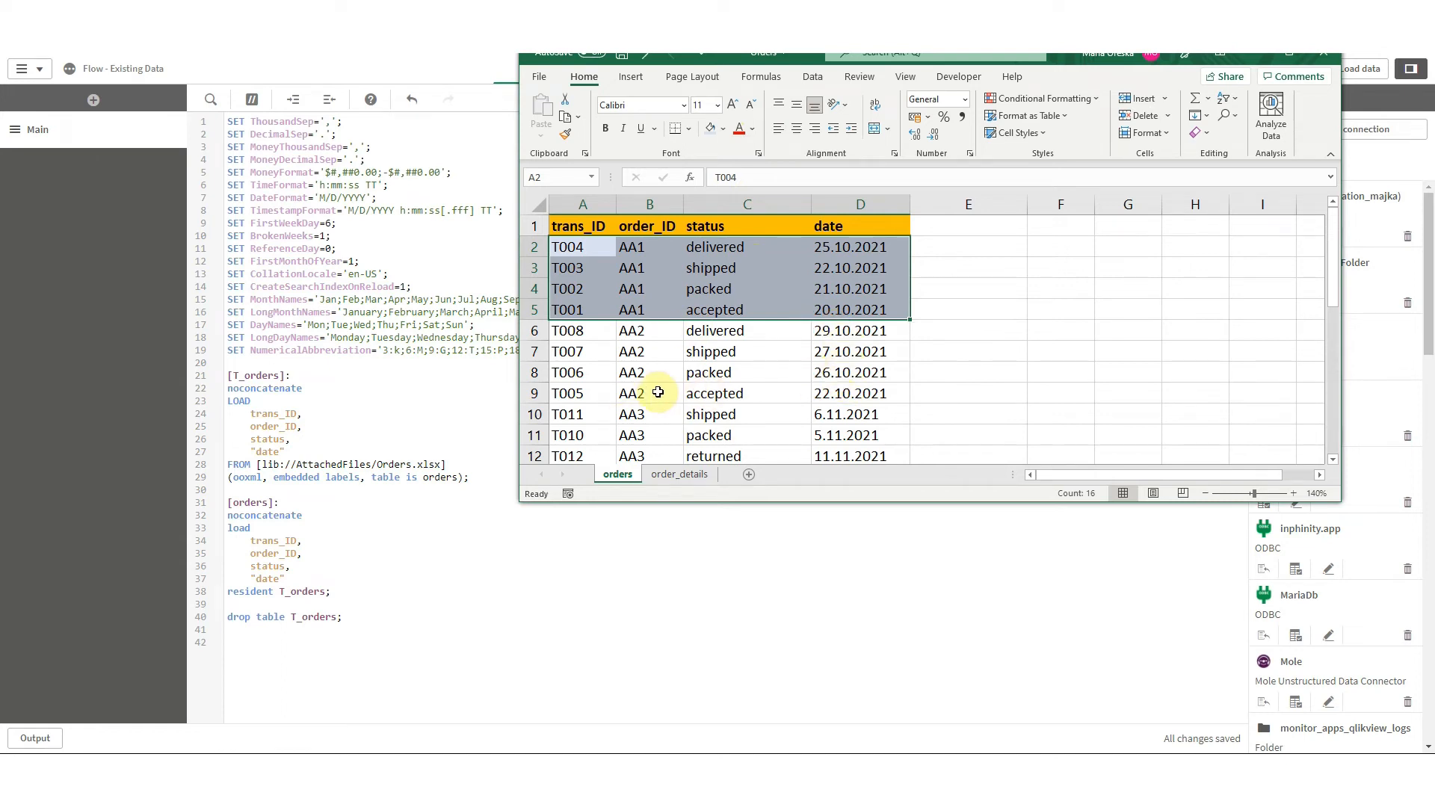
{"action": "scroll", "coordinate": [646, 382], "scroll_direction": "down", "scroll_amount": 1}
{"action": "left_click_drag", "start_coordinate": [589, 349], "coordinate": [860, 415]}
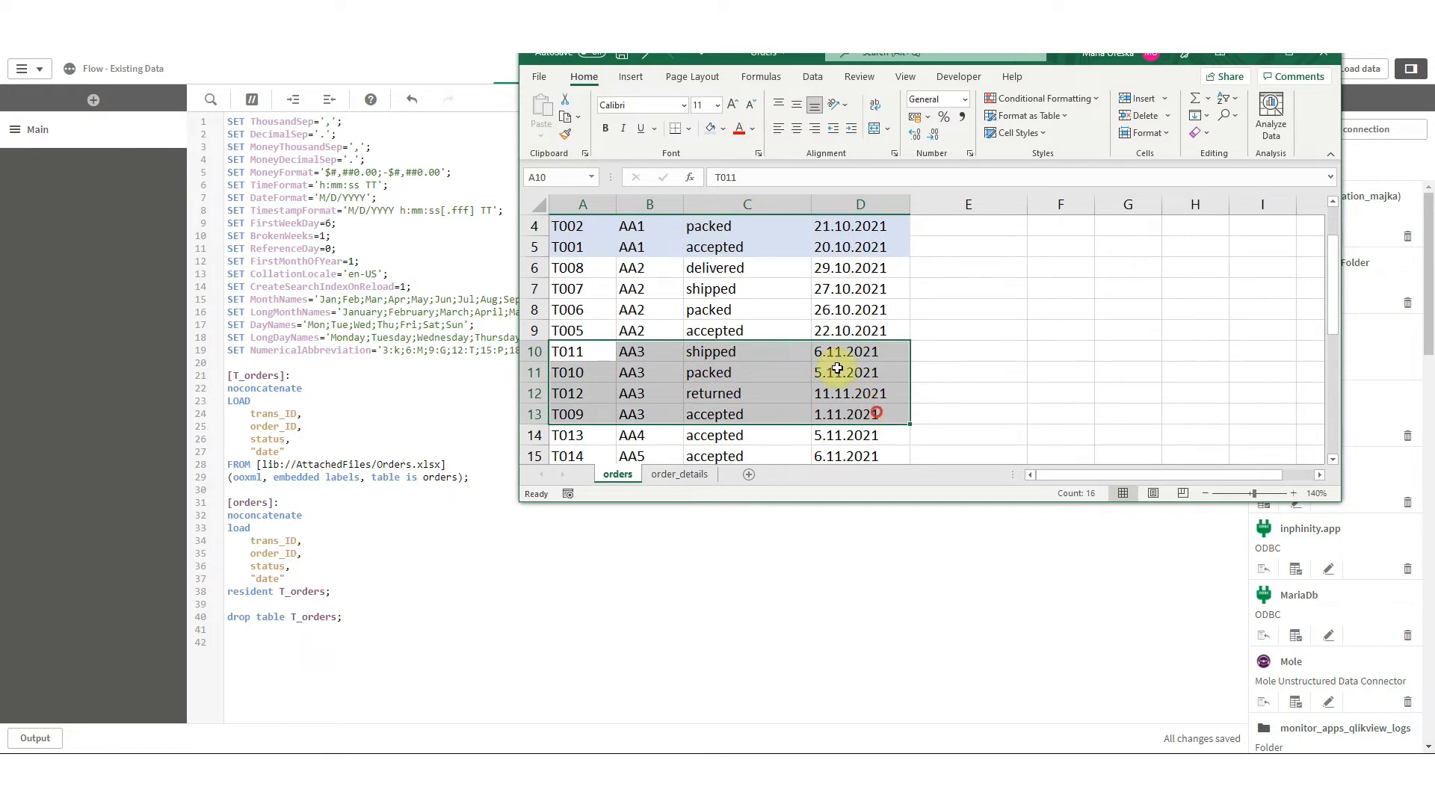
{"action": "scroll", "coordinate": [769, 374], "scroll_direction": "up", "scroll_amount": 1}
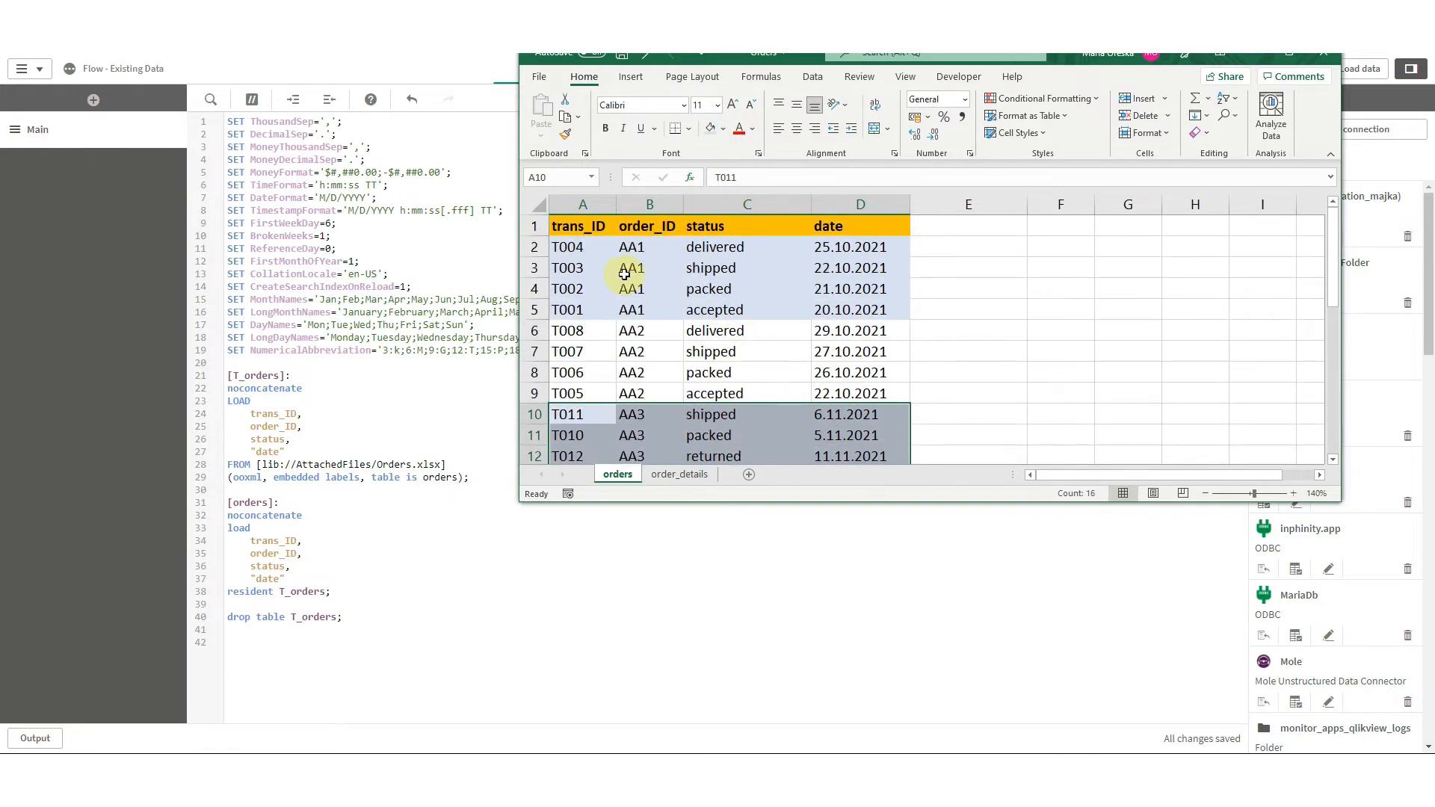
{"action": "left_click", "coordinate": [609, 247]}
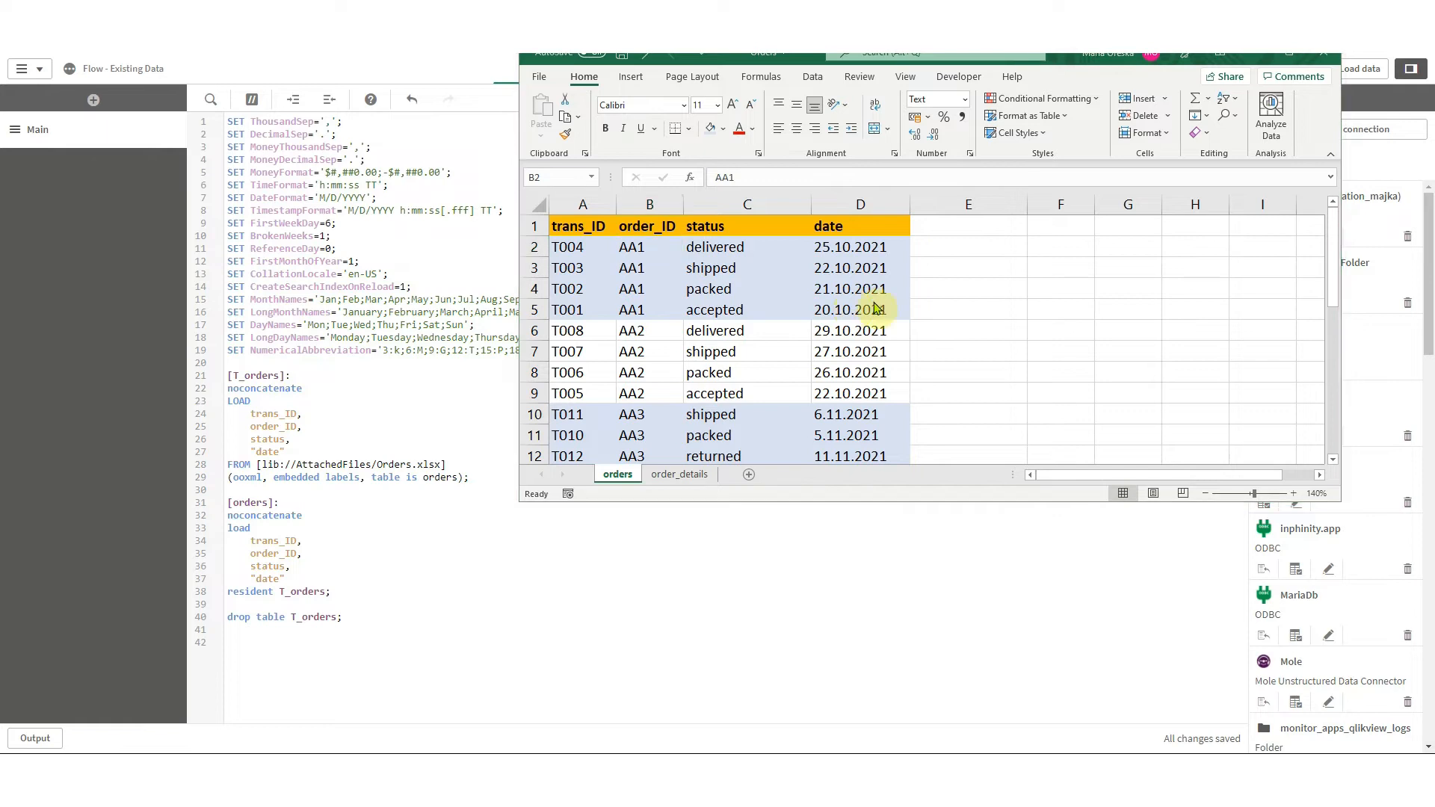
- Add a status_next column header in cell E1, beside date
{"action": "double_click", "coordinate": [942, 227]}
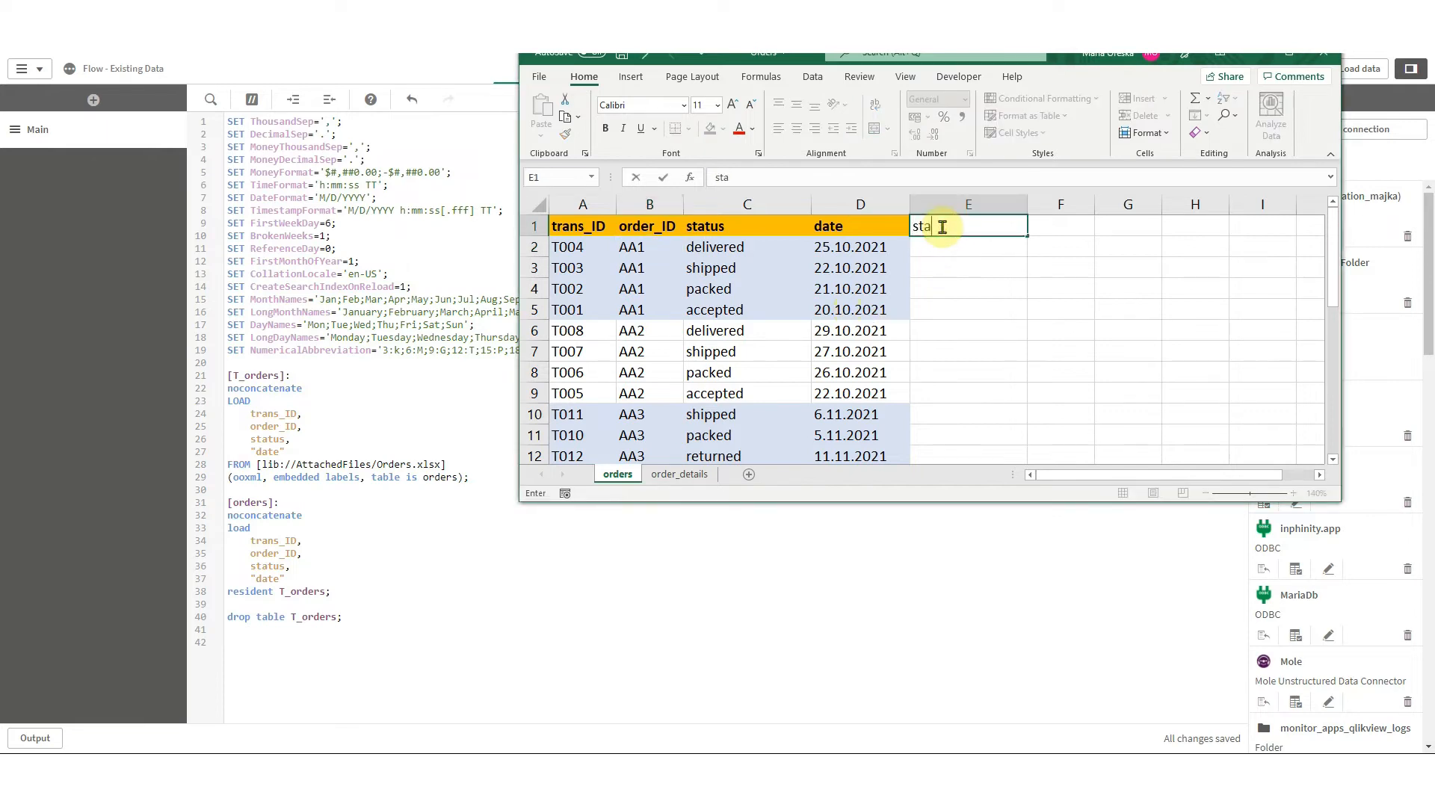
{"action": "type", "text": "status_next"}
{"action": "key", "text": "Return"}
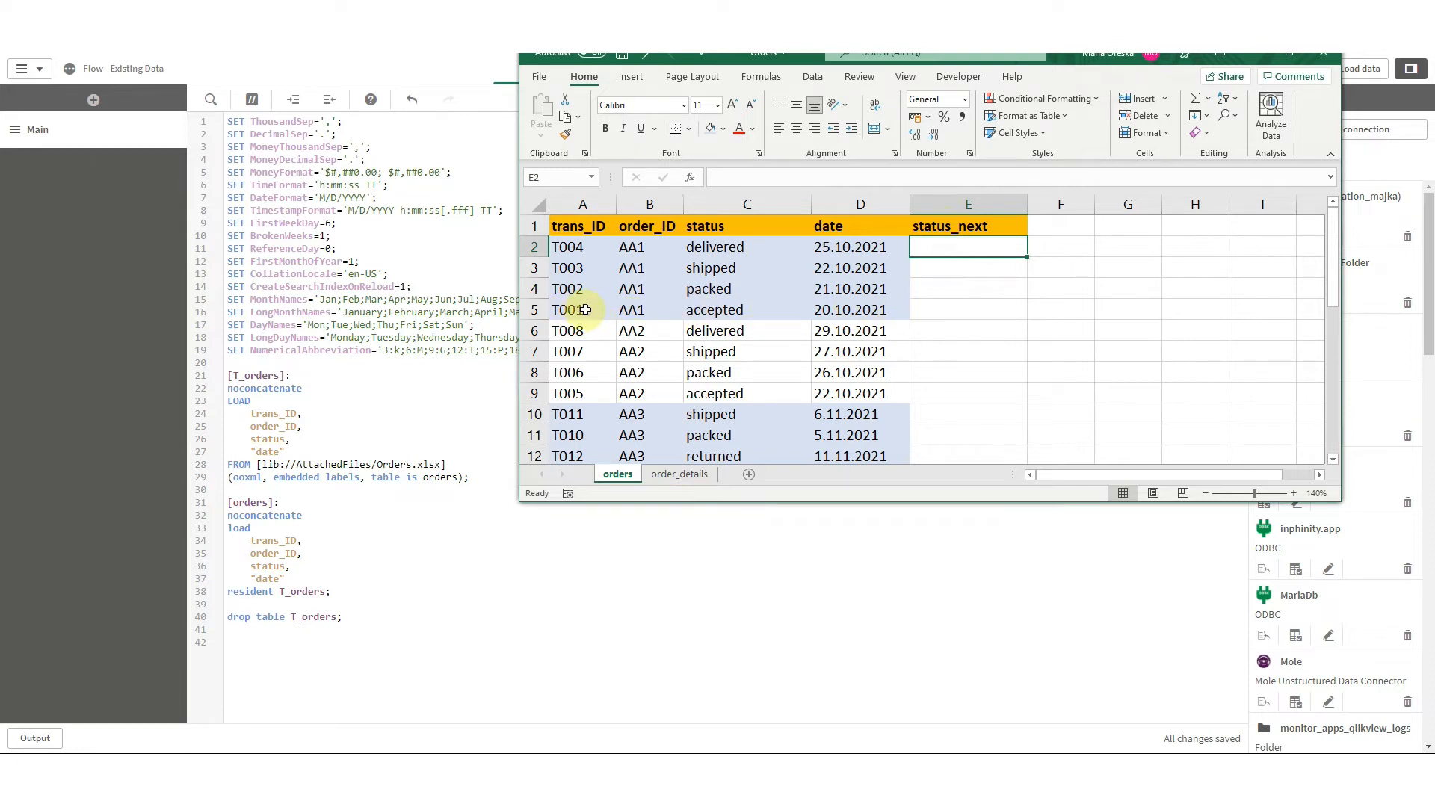
- Compare order AA1's accepted row with its following transaction and copy the status packed into status_next for T001
{"action": "left_click", "coordinate": [754, 311]}
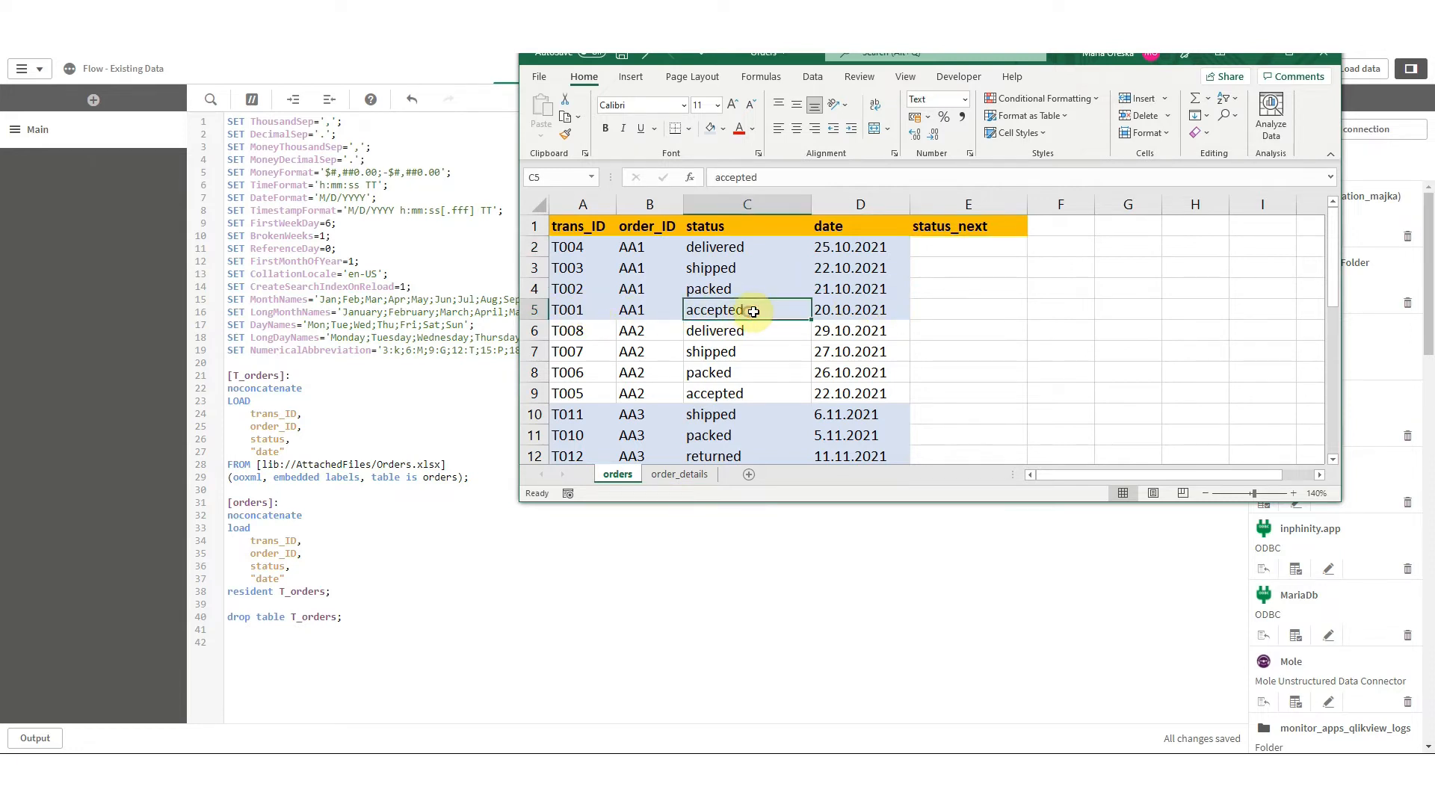
{"action": "left_click", "coordinate": [848, 311]}
{"action": "left_click", "coordinate": [822, 287]}
{"action": "left_click", "coordinate": [777, 289]}
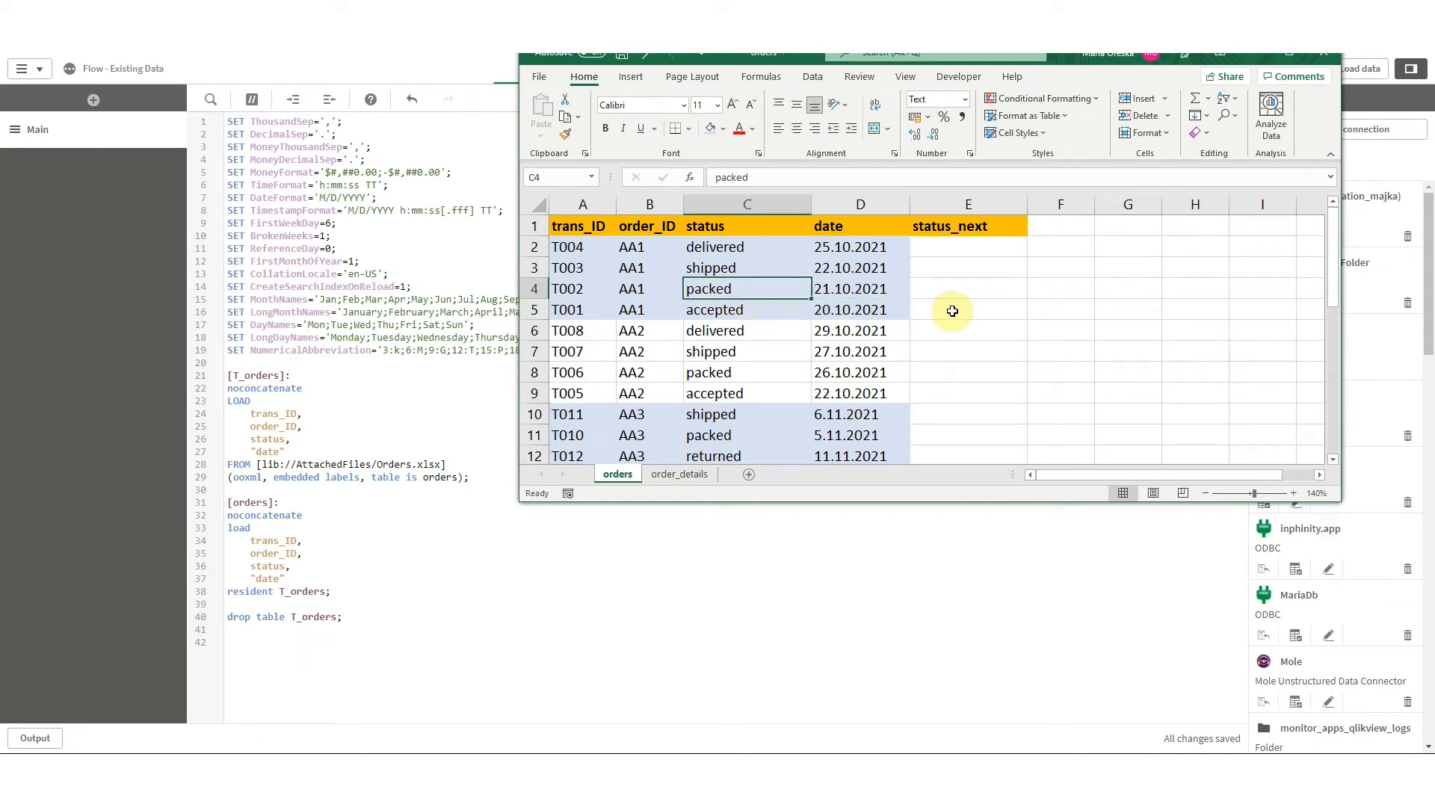
{"action": "key", "text": "ctrl+c"}
{"action": "left_click", "coordinate": [920, 309]}
{"action": "key", "text": "ctrl+v"}
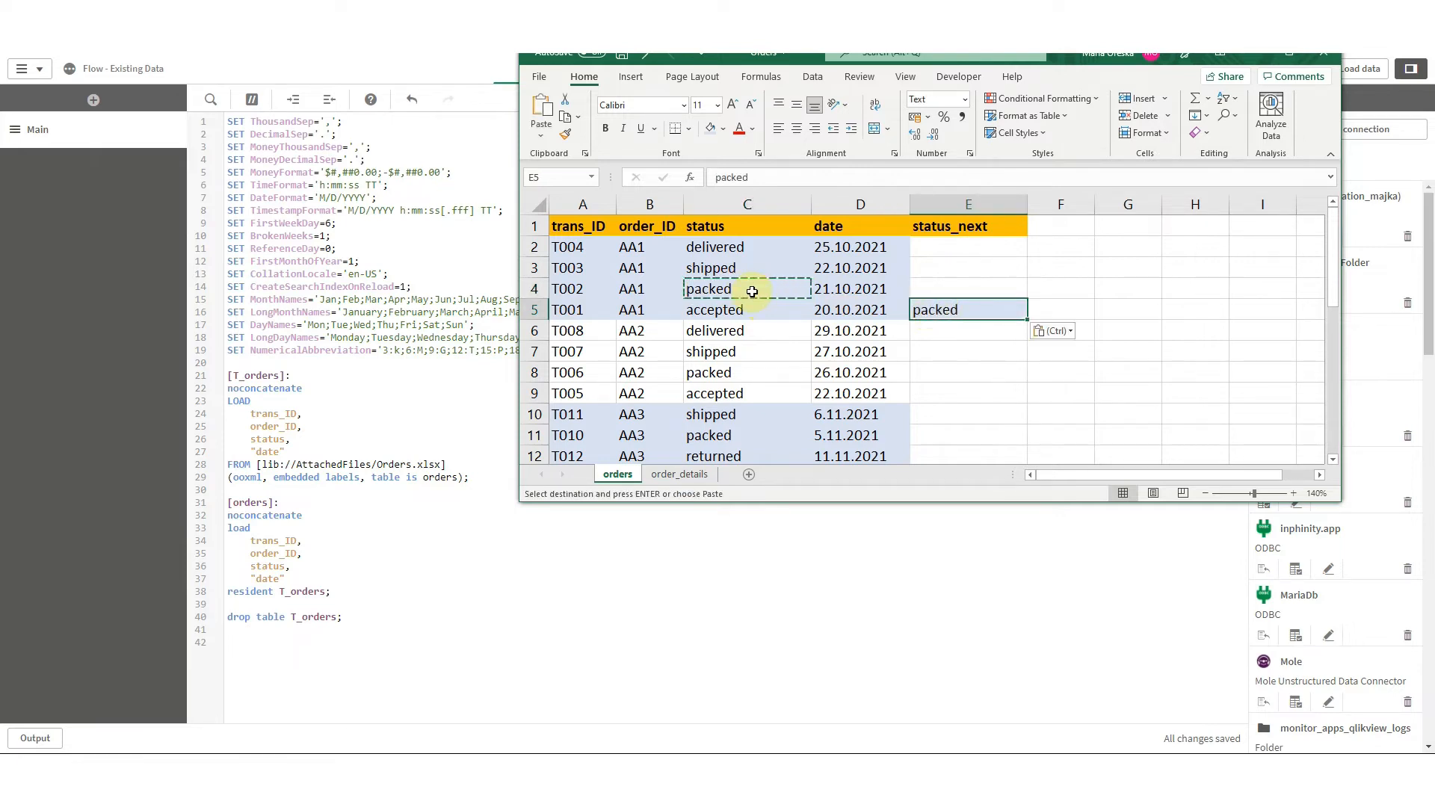
- Copy the following statuses of order AA1 into status_next: shipped for T002 and delivered for T003
{"action": "left_click", "coordinate": [755, 268]}
{"action": "key", "text": "ctrl+c"}
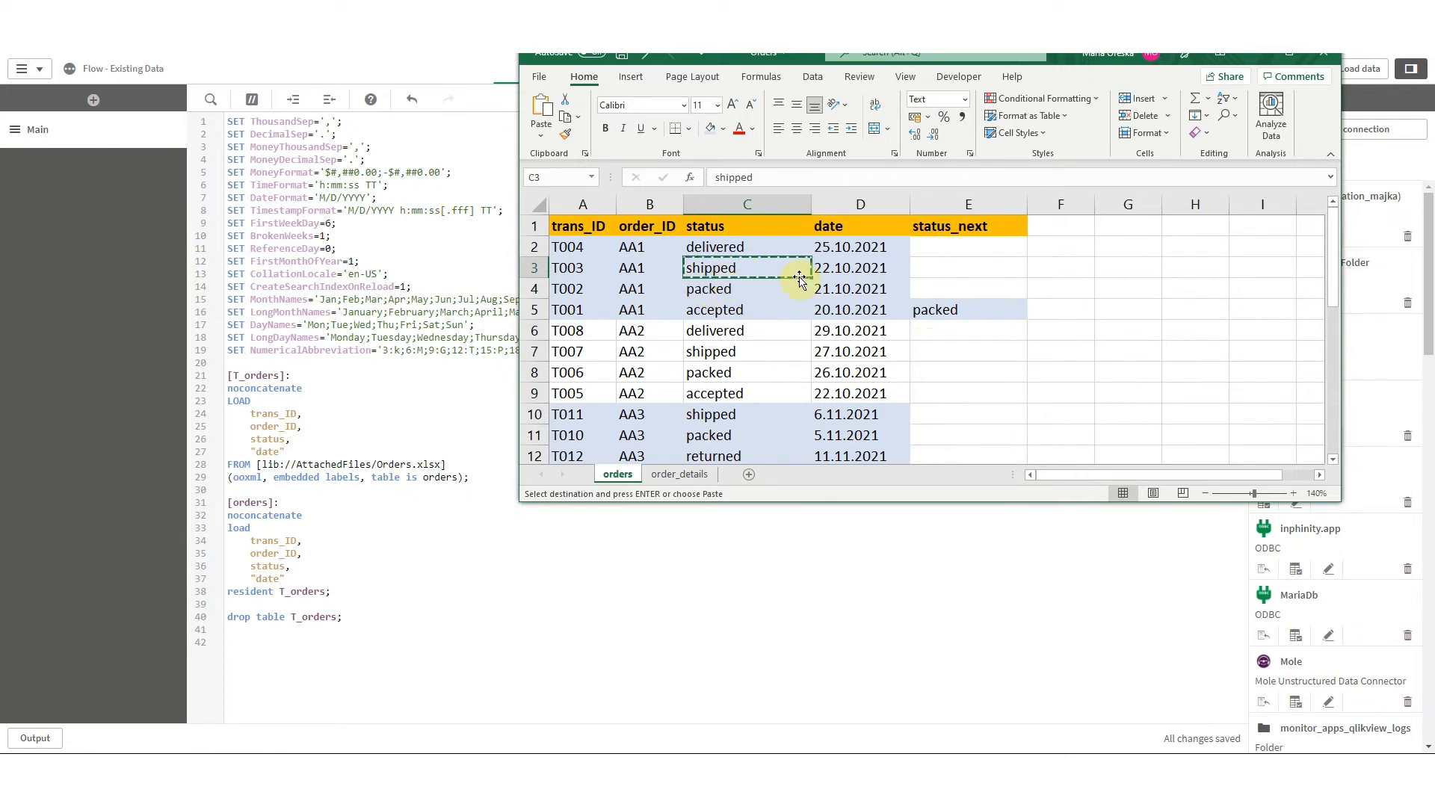
{"action": "left_click", "coordinate": [934, 288]}
{"action": "key", "text": "ctrl+v"}
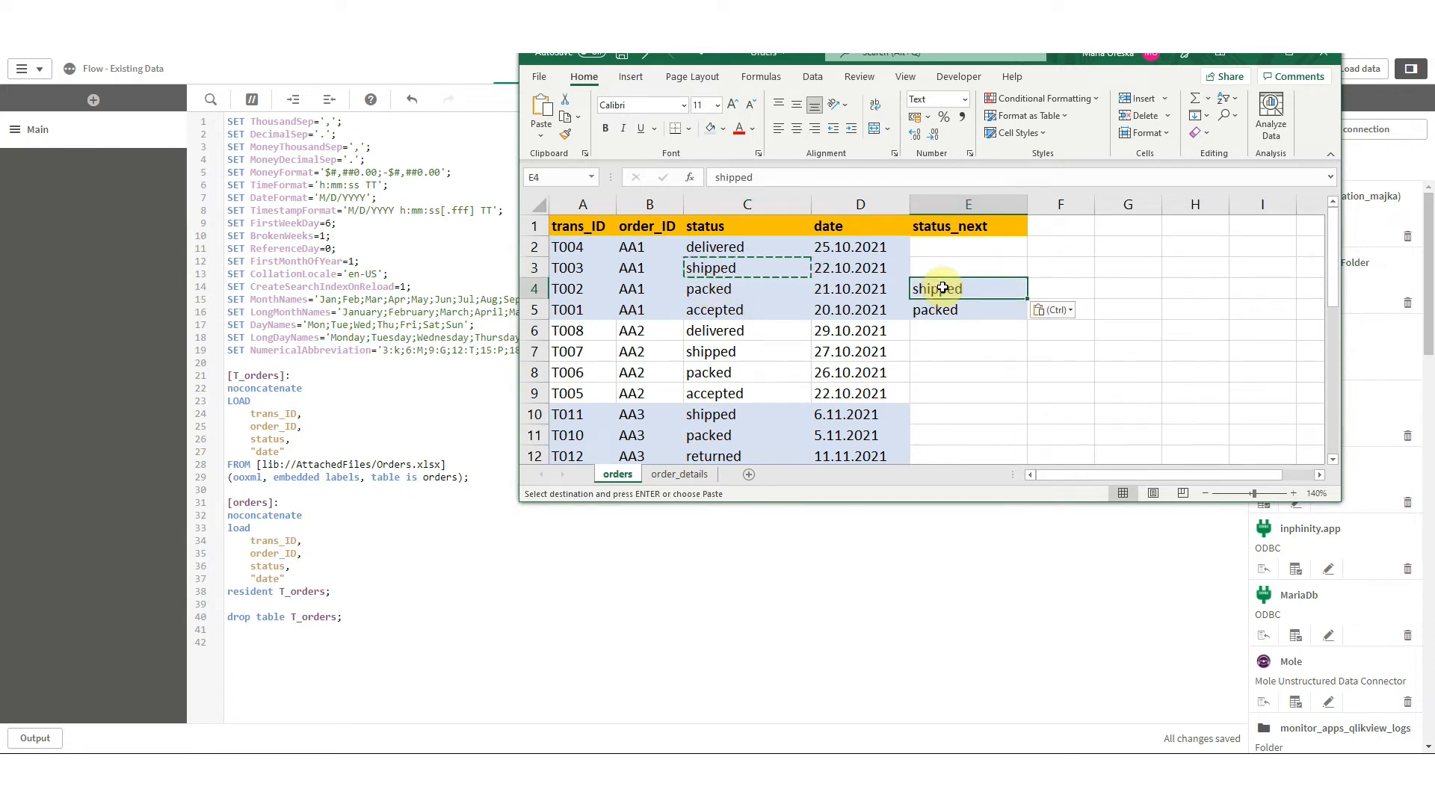
{"action": "left_click", "coordinate": [730, 246]}
{"action": "key", "text": "ctrl+c"}
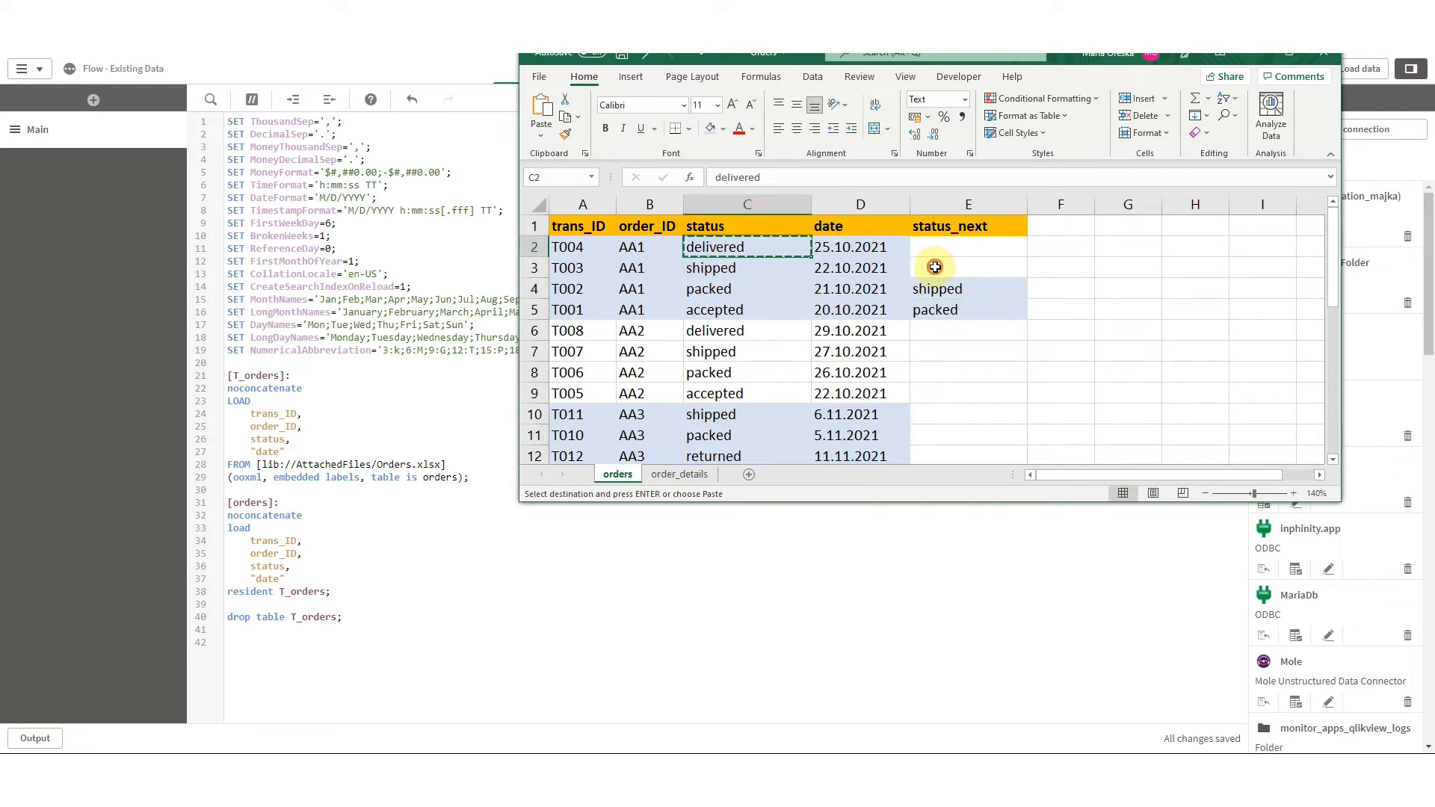
{"action": "left_click", "coordinate": [935, 267]}
{"action": "key", "text": "ctrl+v"}
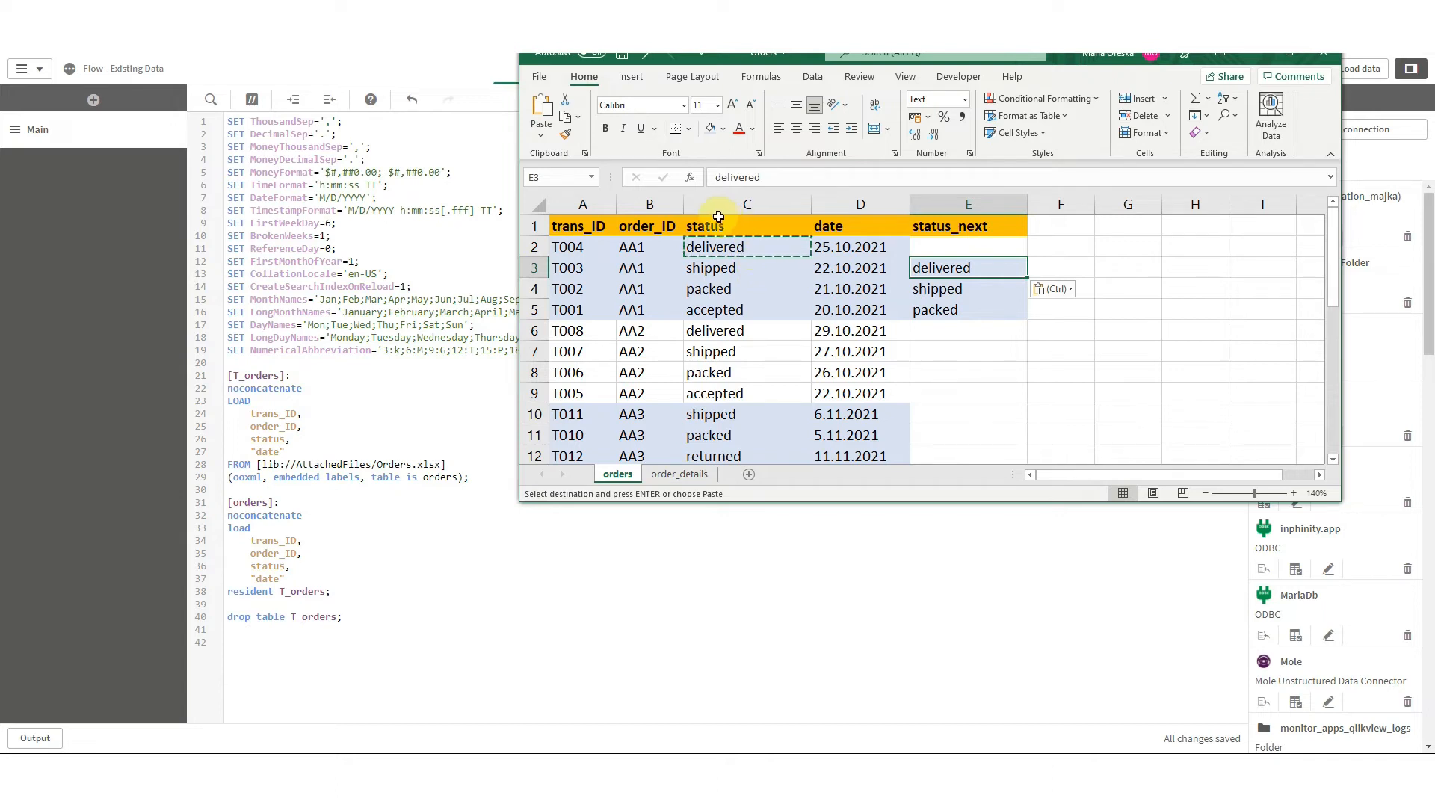
- Enter "-" as status_next for T004, the last transaction of order AA1
{"action": "left_click", "coordinate": [965, 245]}
{"action": "type", "text": "-"}
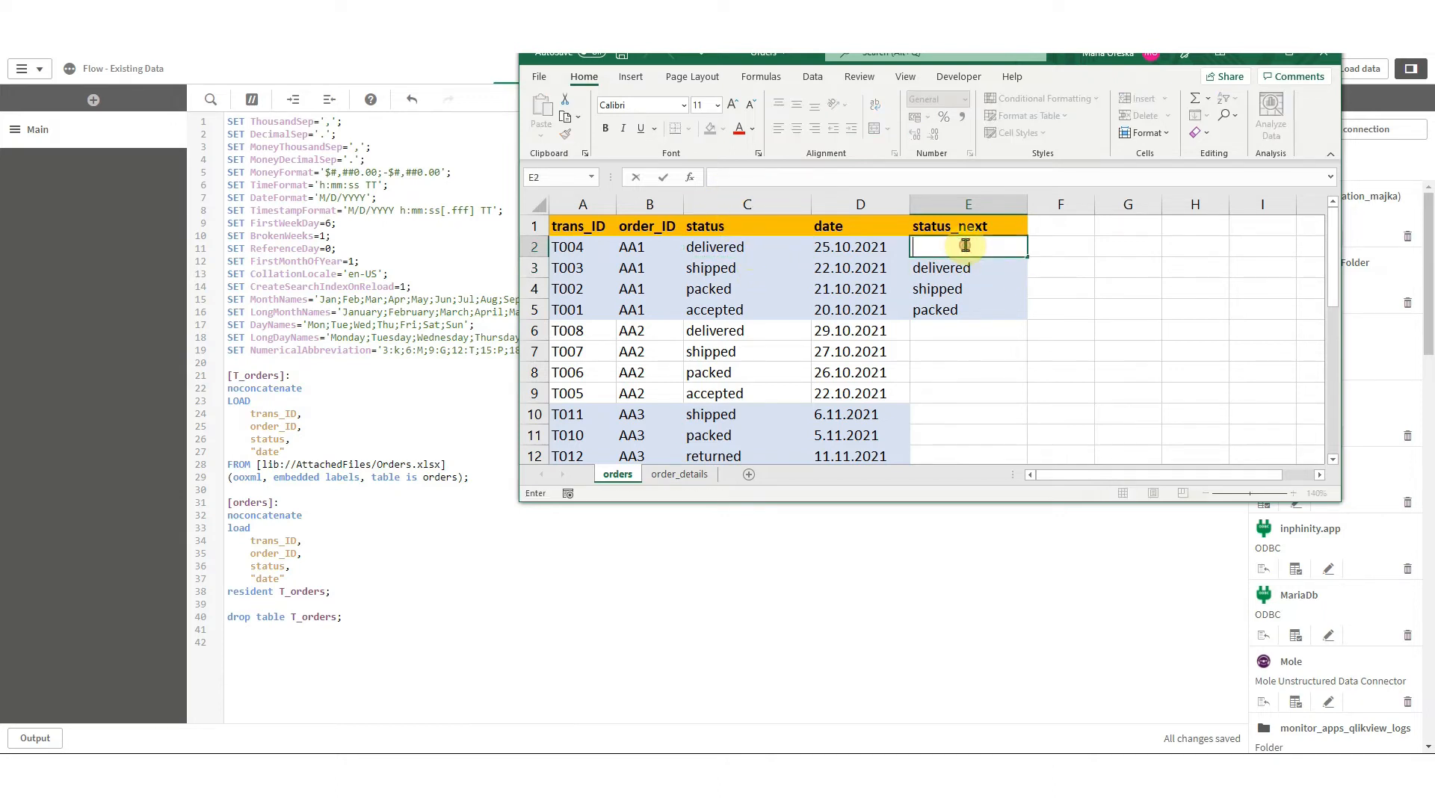
{"action": "key", "text": "Return"}
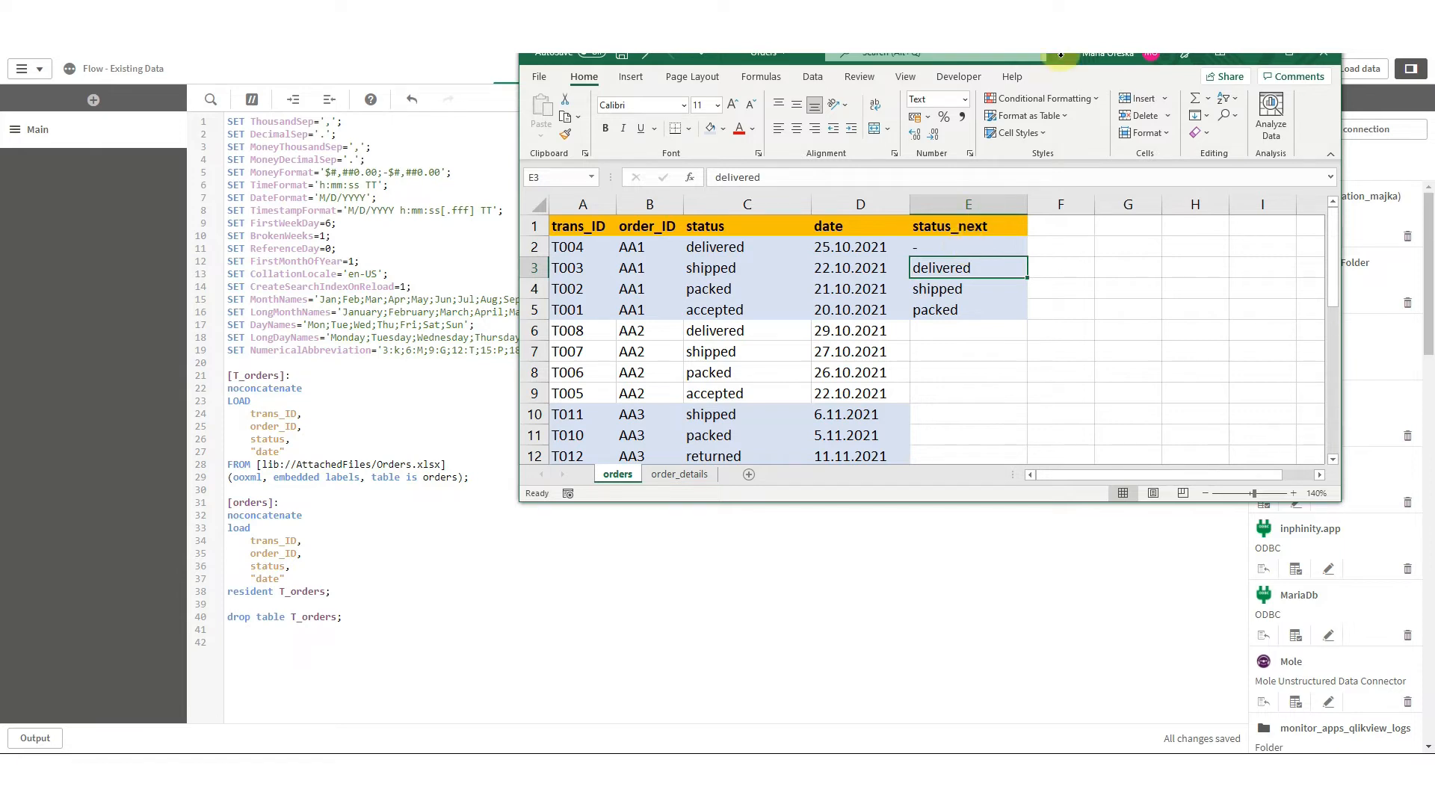
- Minimize the workbook to return to the Qlik Sense load script and set the browser zoom to 150%
{"action": "left_click", "coordinate": [1286, 58]}
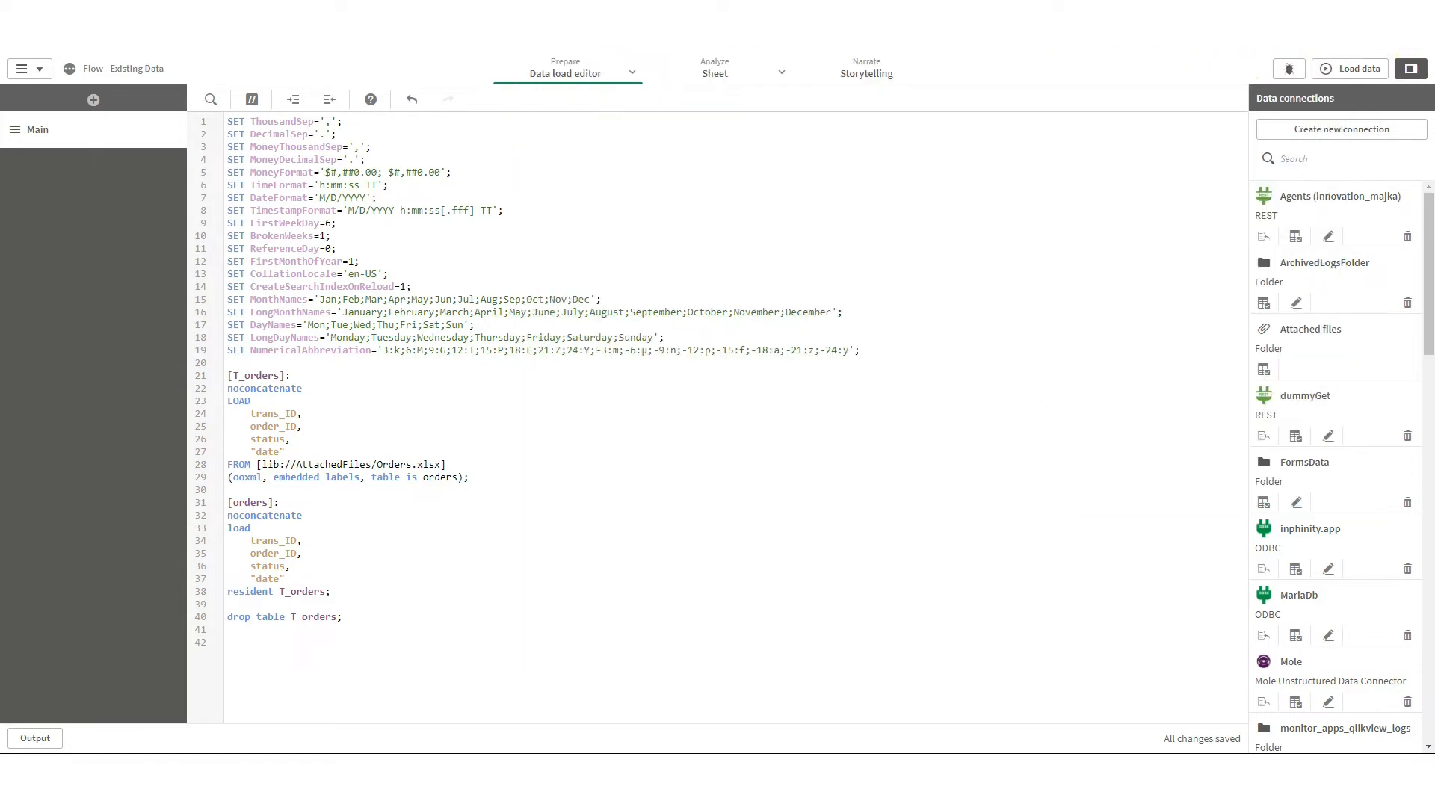
{"action": "left_click", "coordinate": [1424, 57]}
{"action": "left_click", "coordinate": [1380, 154]}
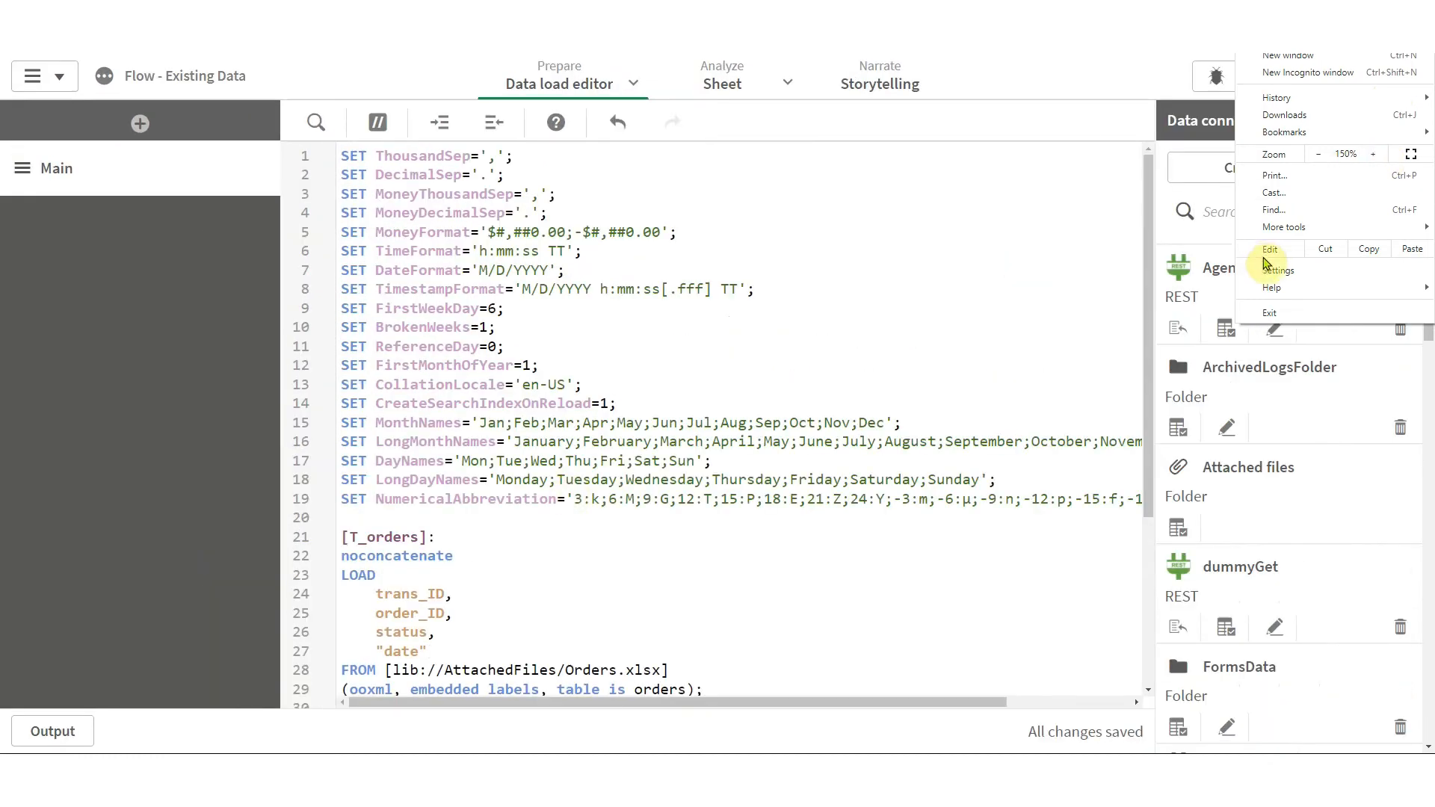
- Hide the data connections and move the semicolon ending the resident T_orders load onto its own line
{"action": "left_click", "coordinate": [1233, 343]}
{"action": "left_click", "coordinate": [1399, 76]}
{"action": "scroll", "coordinate": [602, 378], "scroll_direction": "down", "scroll_amount": 4}
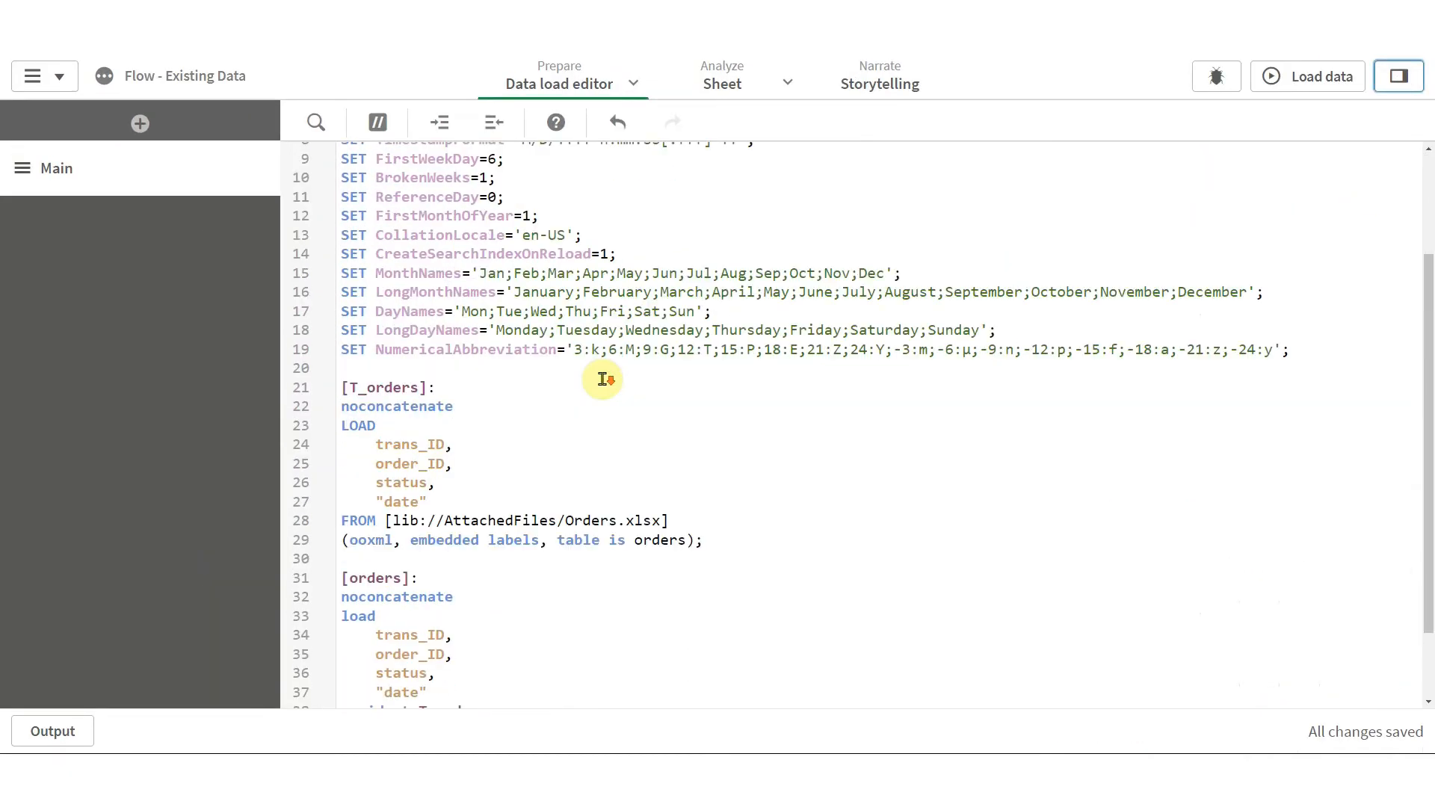
{"action": "left_click", "coordinate": [488, 618]}
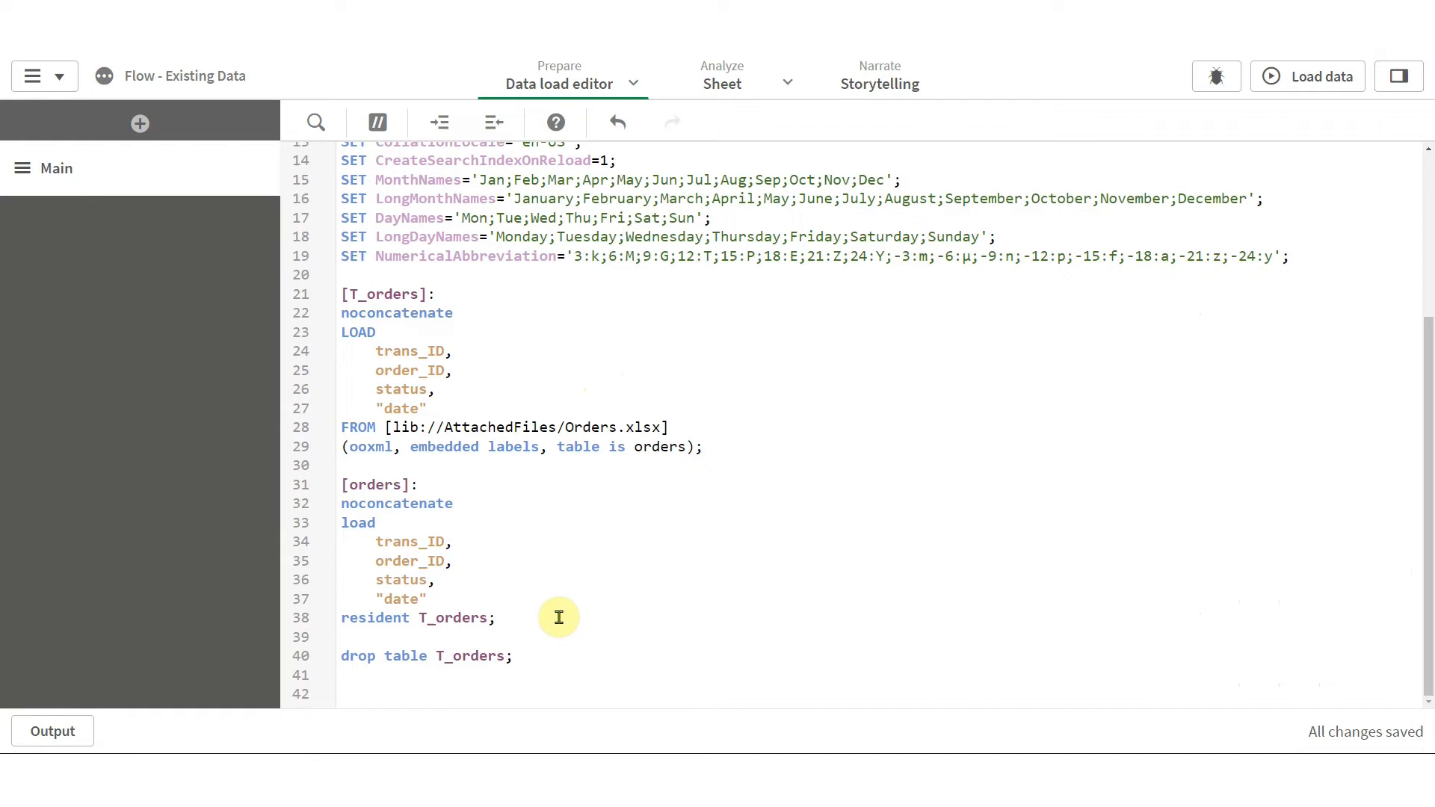
{"action": "key", "text": "Return"}
{"action": "left_click", "coordinate": [559, 682]}
{"action": "key", "text": "Return"}
{"action": "key", "text": "Return"}
{"action": "scroll", "coordinate": [560, 684], "scroll_direction": "down", "scroll_amount": 3}
- Add an order by clause to the resident T_orders load, sorting by order_ID asc, date desc
{"action": "left_click", "coordinate": [340, 510]}
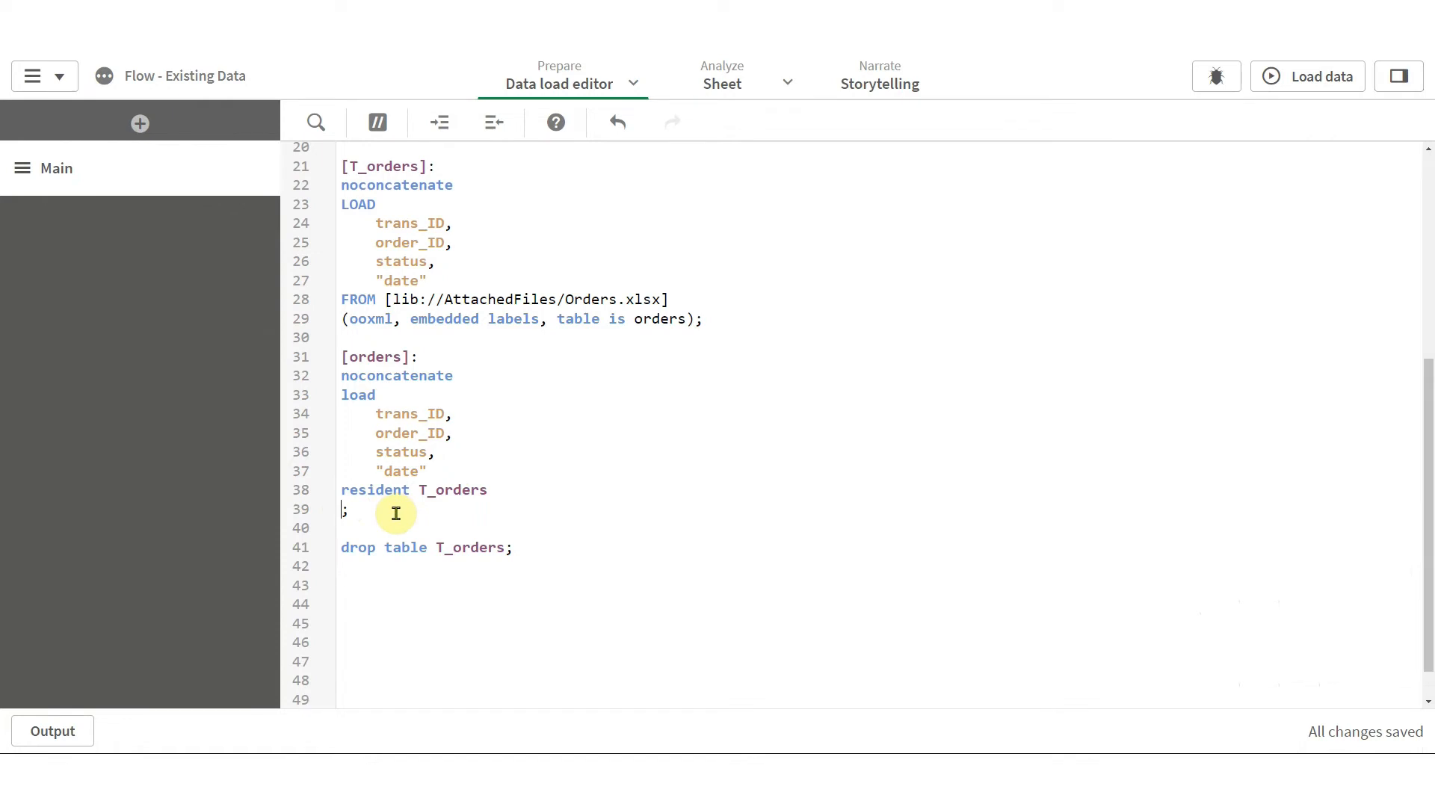
{"action": "type", "text": "order by"}
{"action": "key", "text": "Return"}
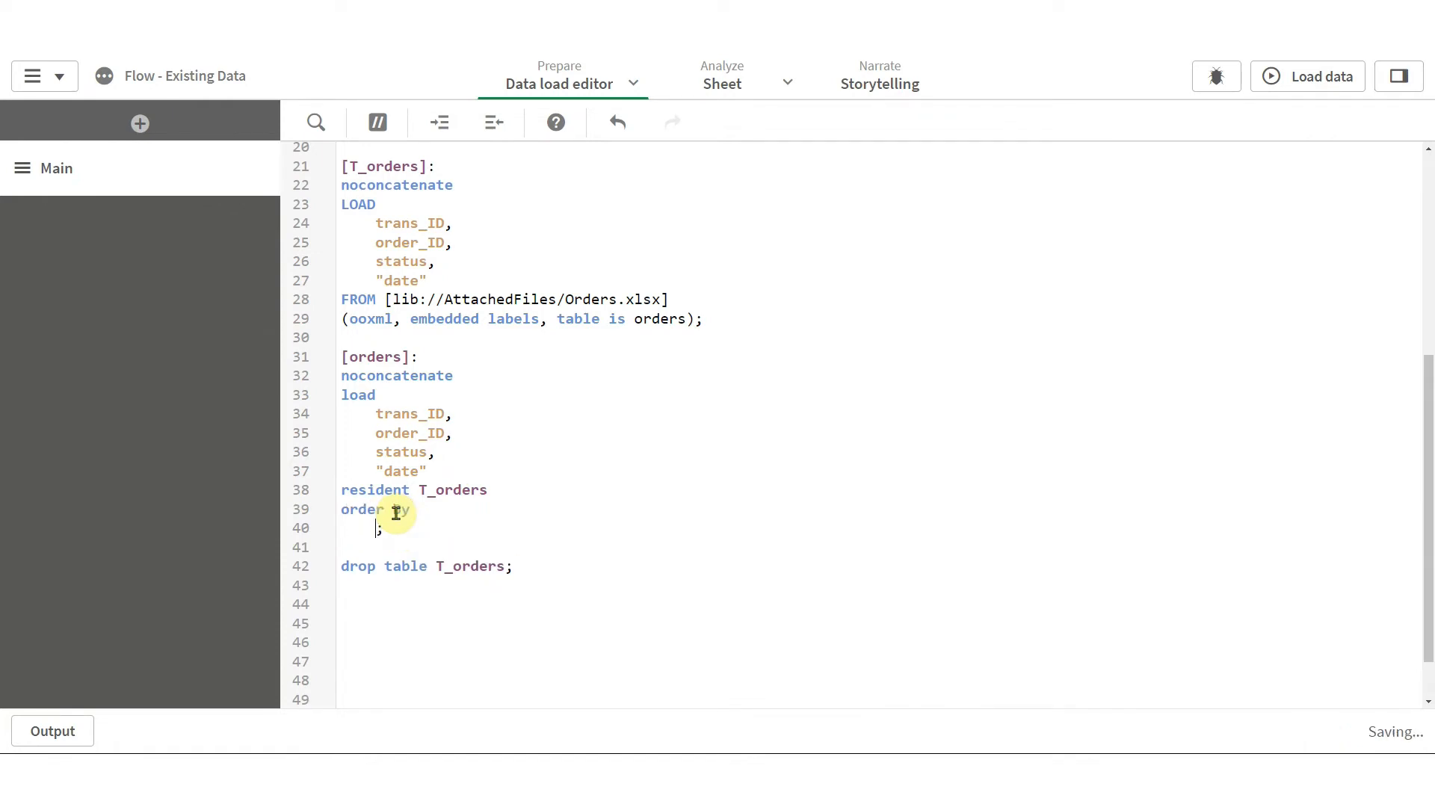
{"action": "type", "text": "order_ID asc,"}
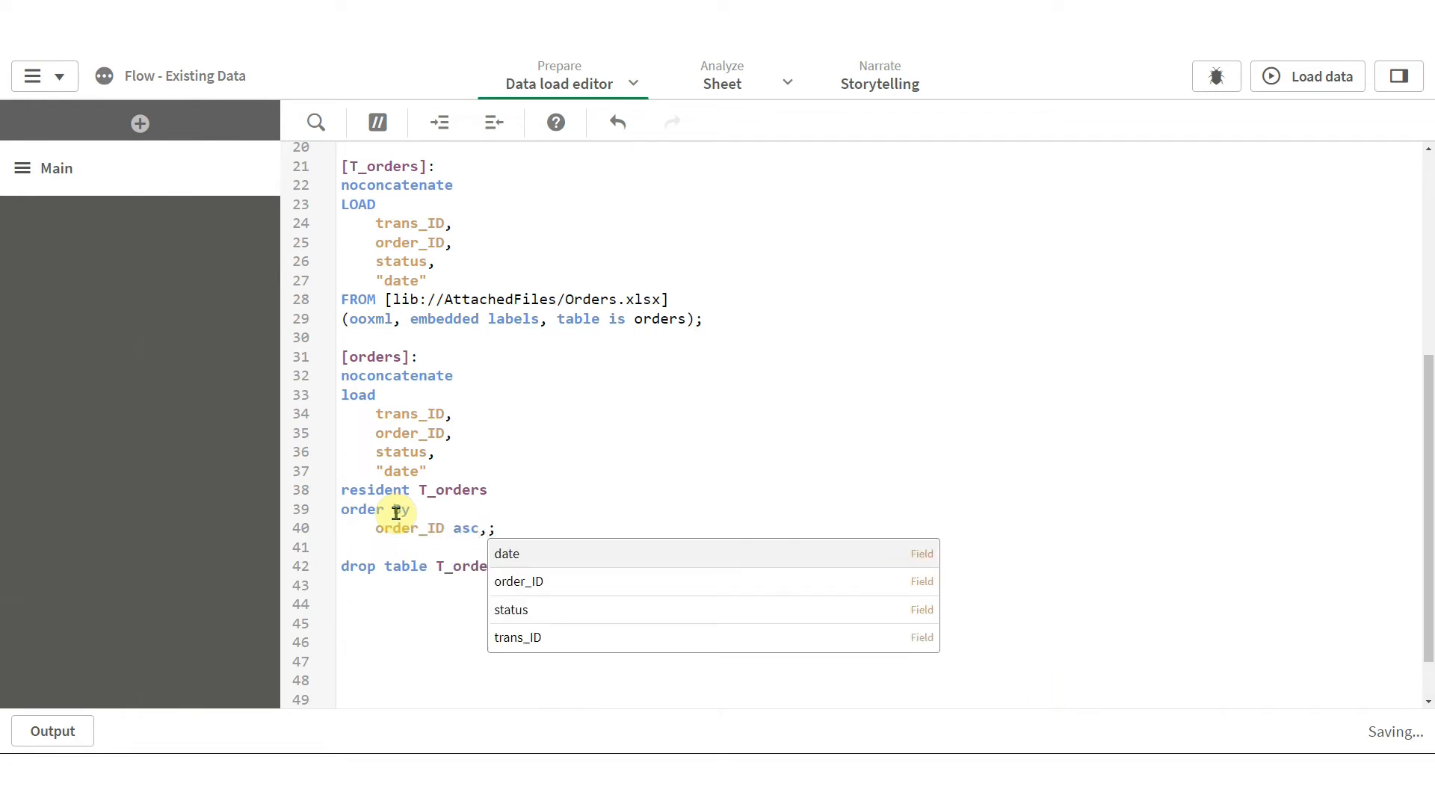
{"action": "type", "text": " date desc"}
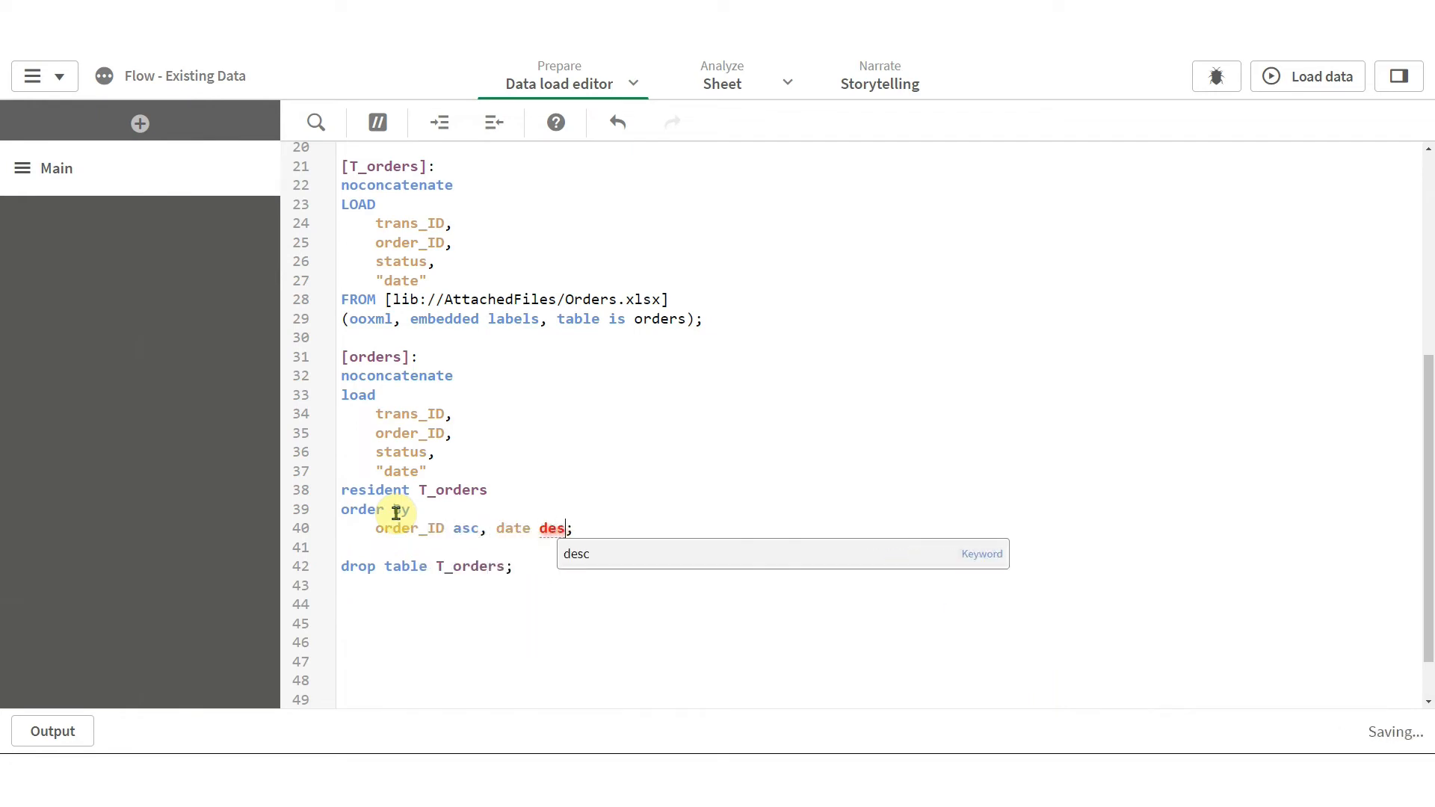
- Add if(previous(order_ID)=order_ID,previous(status)) as status_next after the status field in the orders load
{"action": "left_click", "coordinate": [447, 452]}
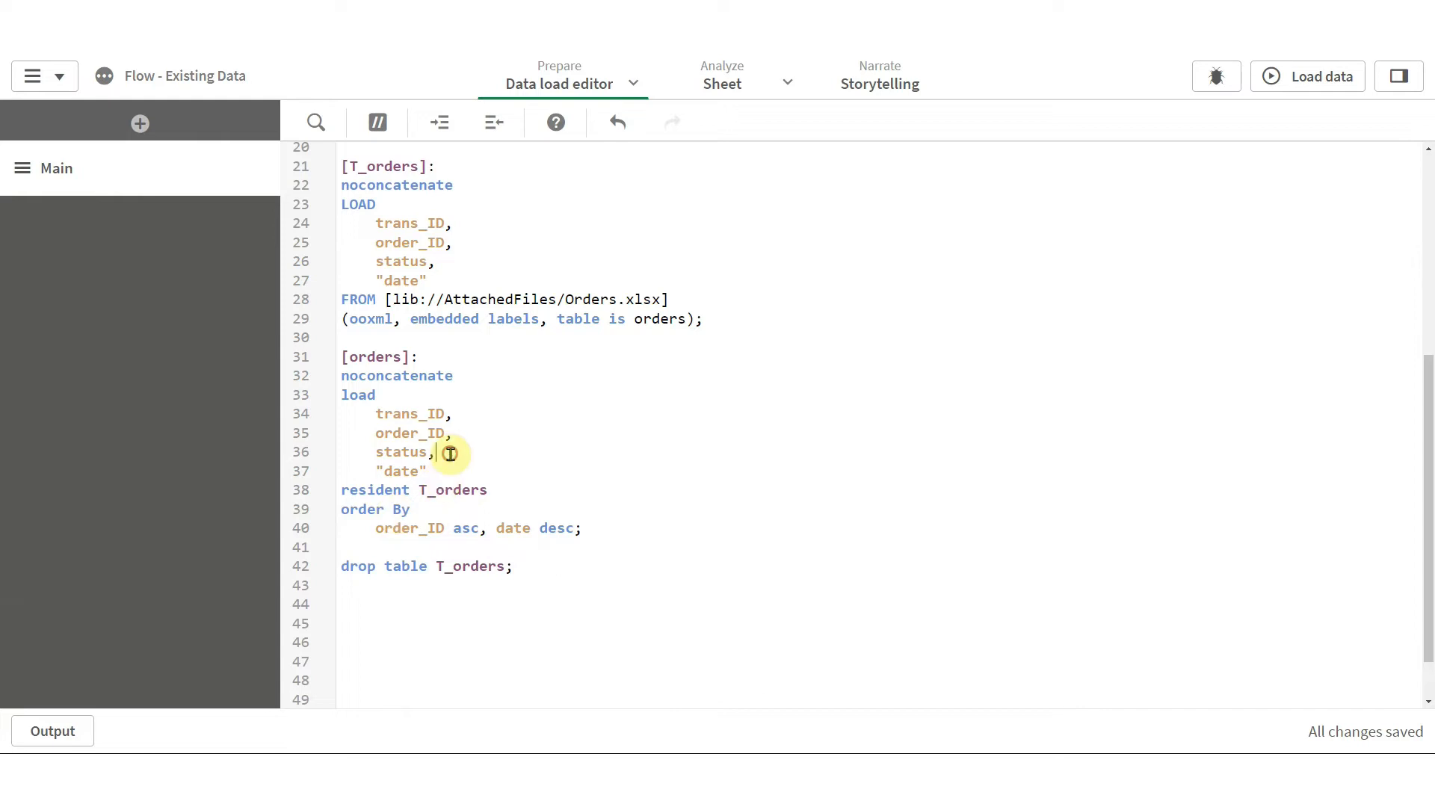
{"action": "key", "text": "Return"}
{"action": "type", "text": "if(p"}
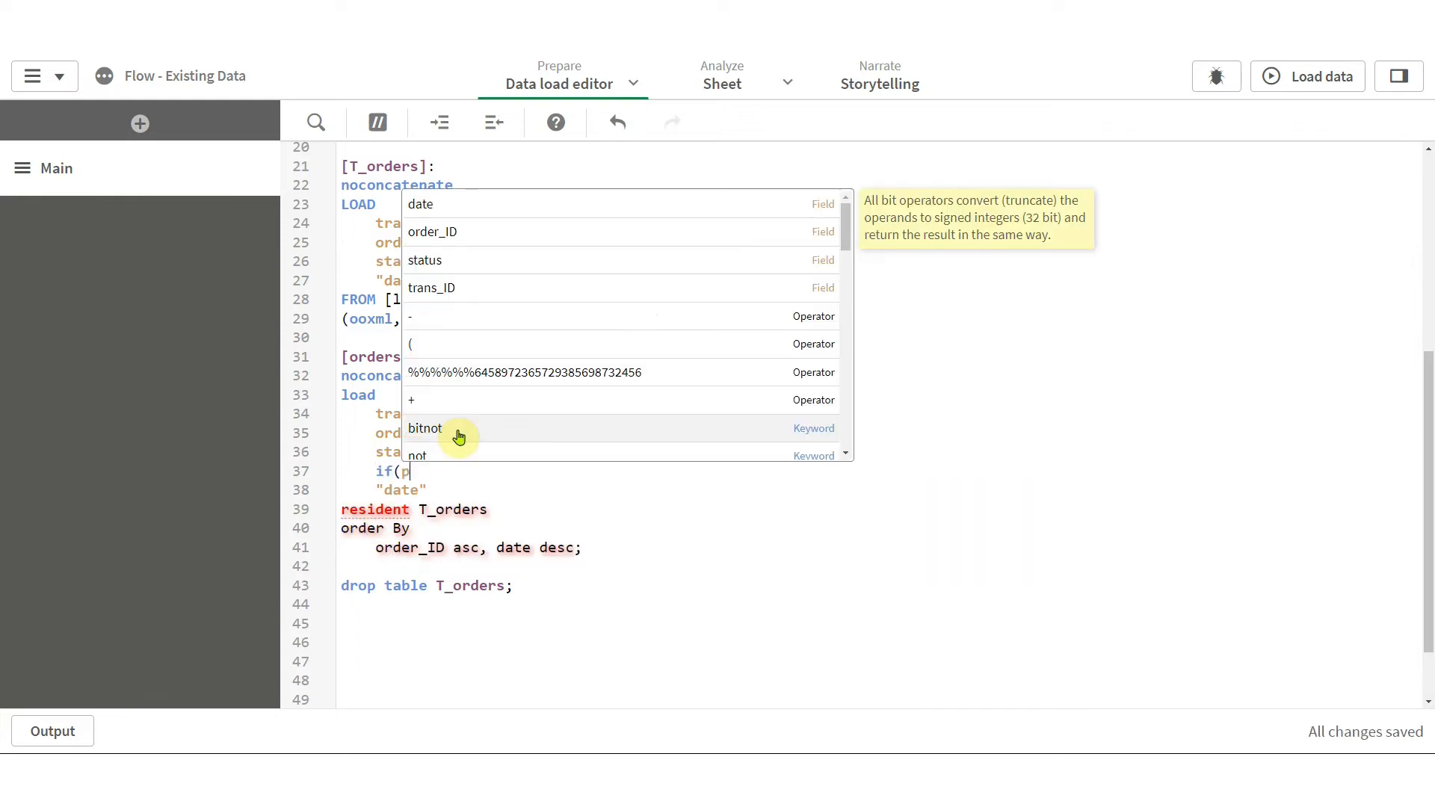
{"action": "type", "text": "revious(order_ID"}
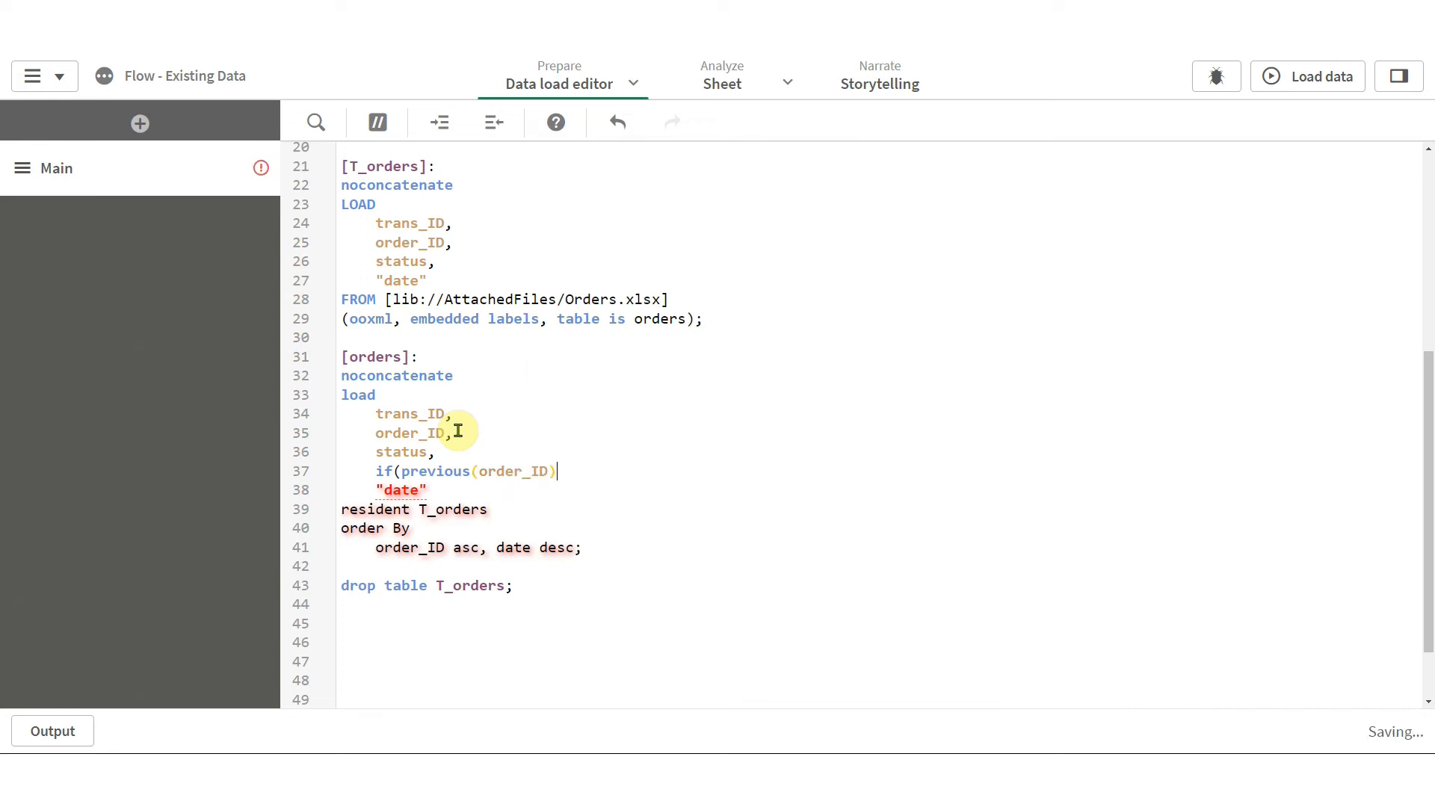
{"action": "type", "text": ")=order_ID"}
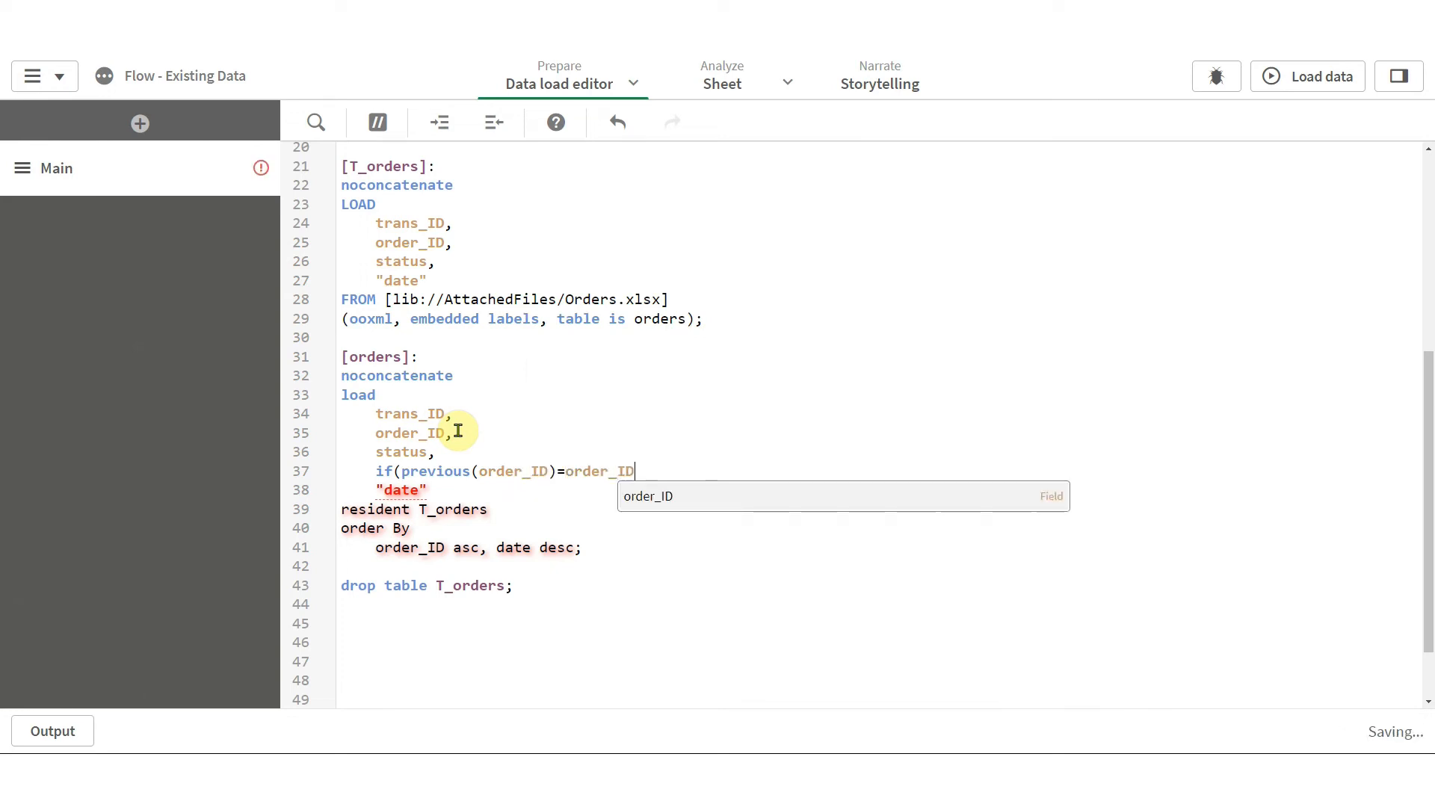
{"action": "type", "text": ",previous"}
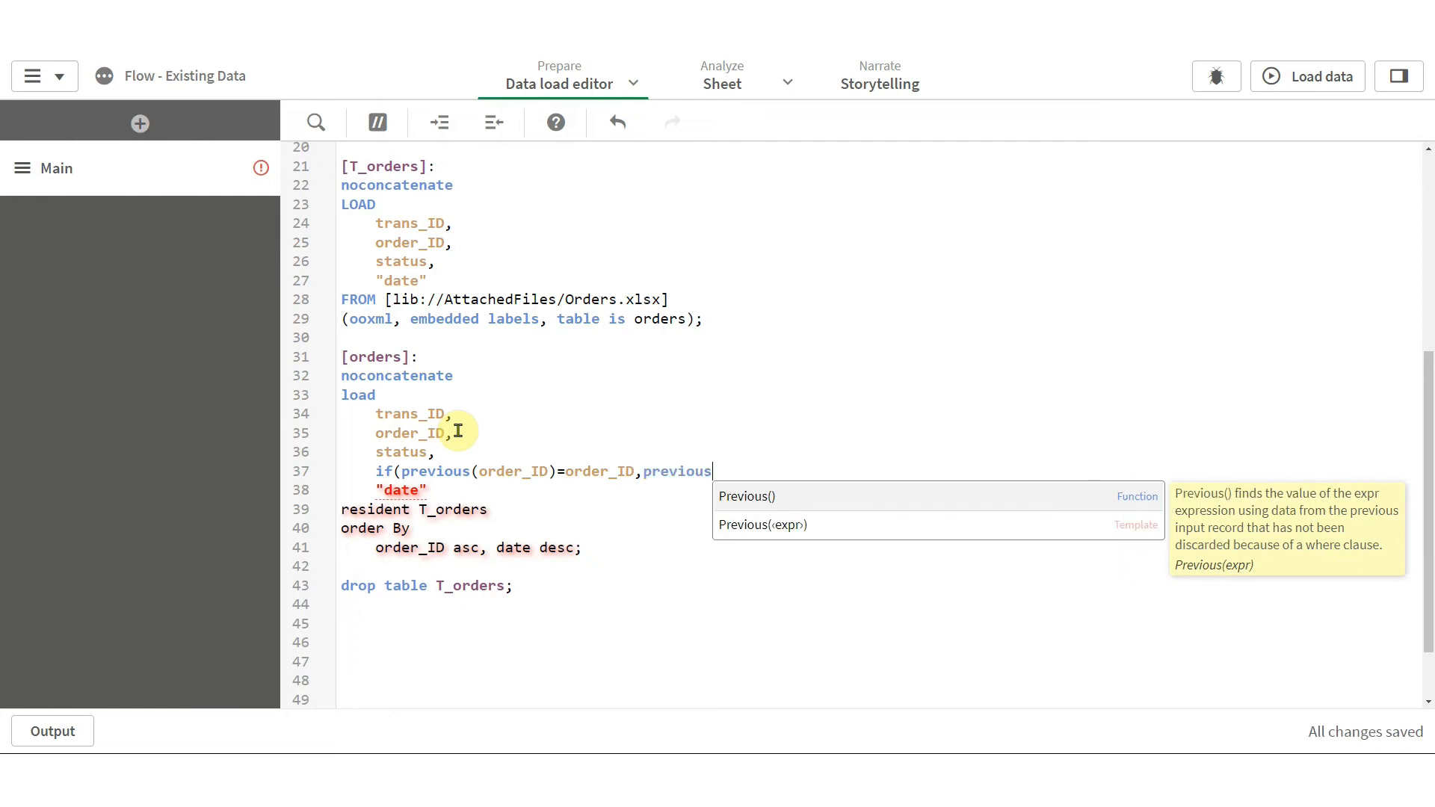
{"action": "type", "text": "(status)"}
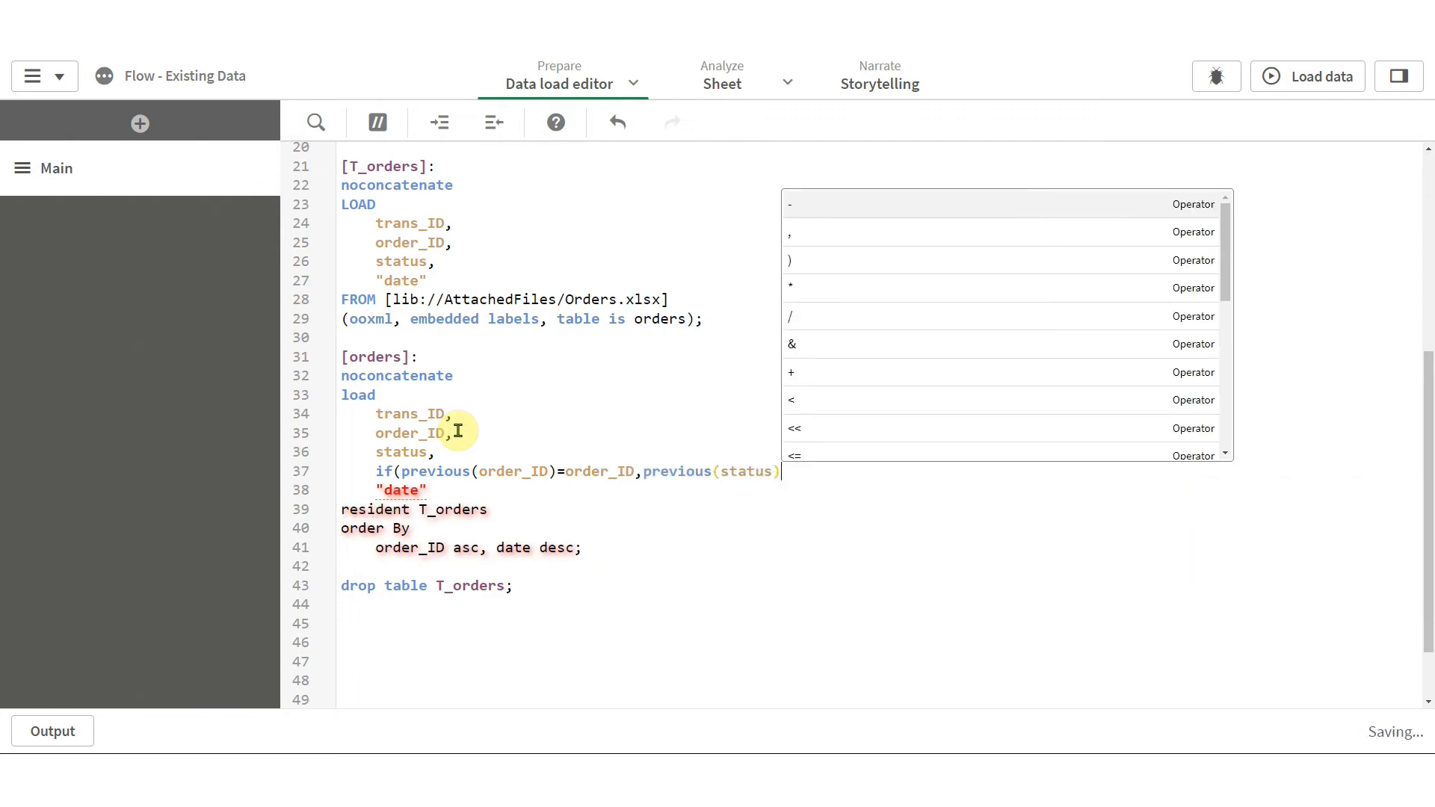
{"action": "type", "text": ") as "}
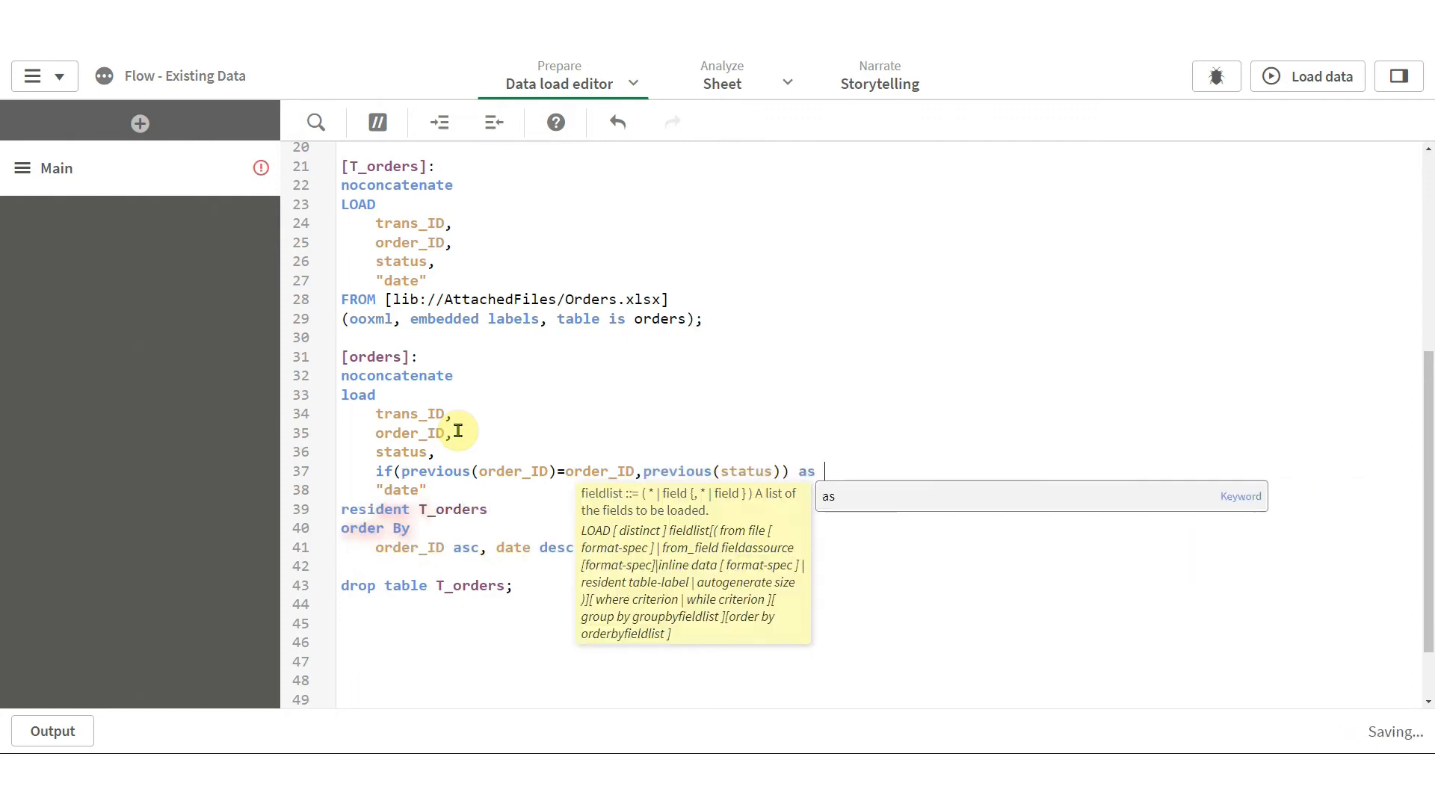
{"action": "type", "text": "status_ne"}
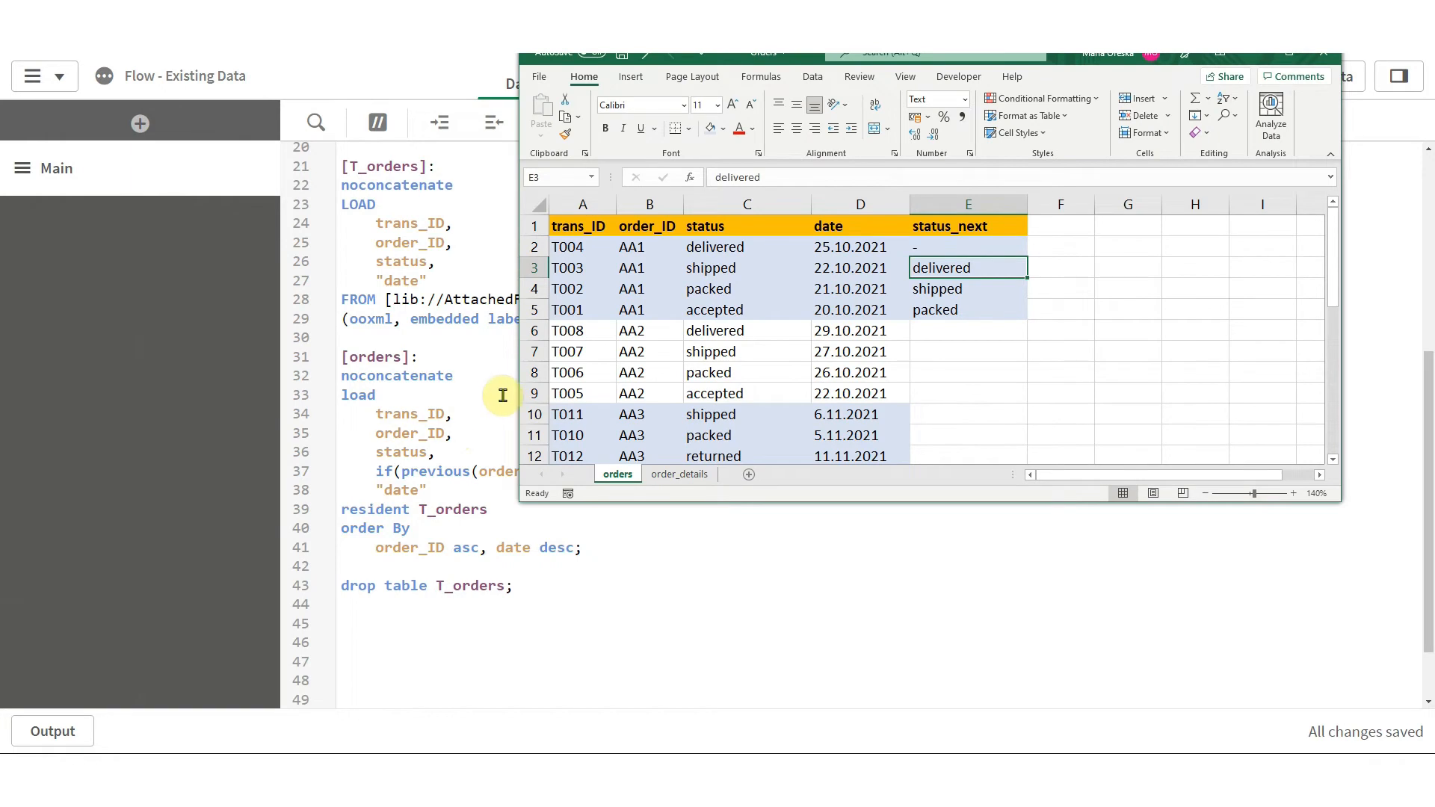
- Compare order AA1's statuses with their status_next values in the workbook, and examine the first AA2 row
{"action": "left_click_drag", "start_coordinate": [516, 391], "coordinate": [686, 390]}
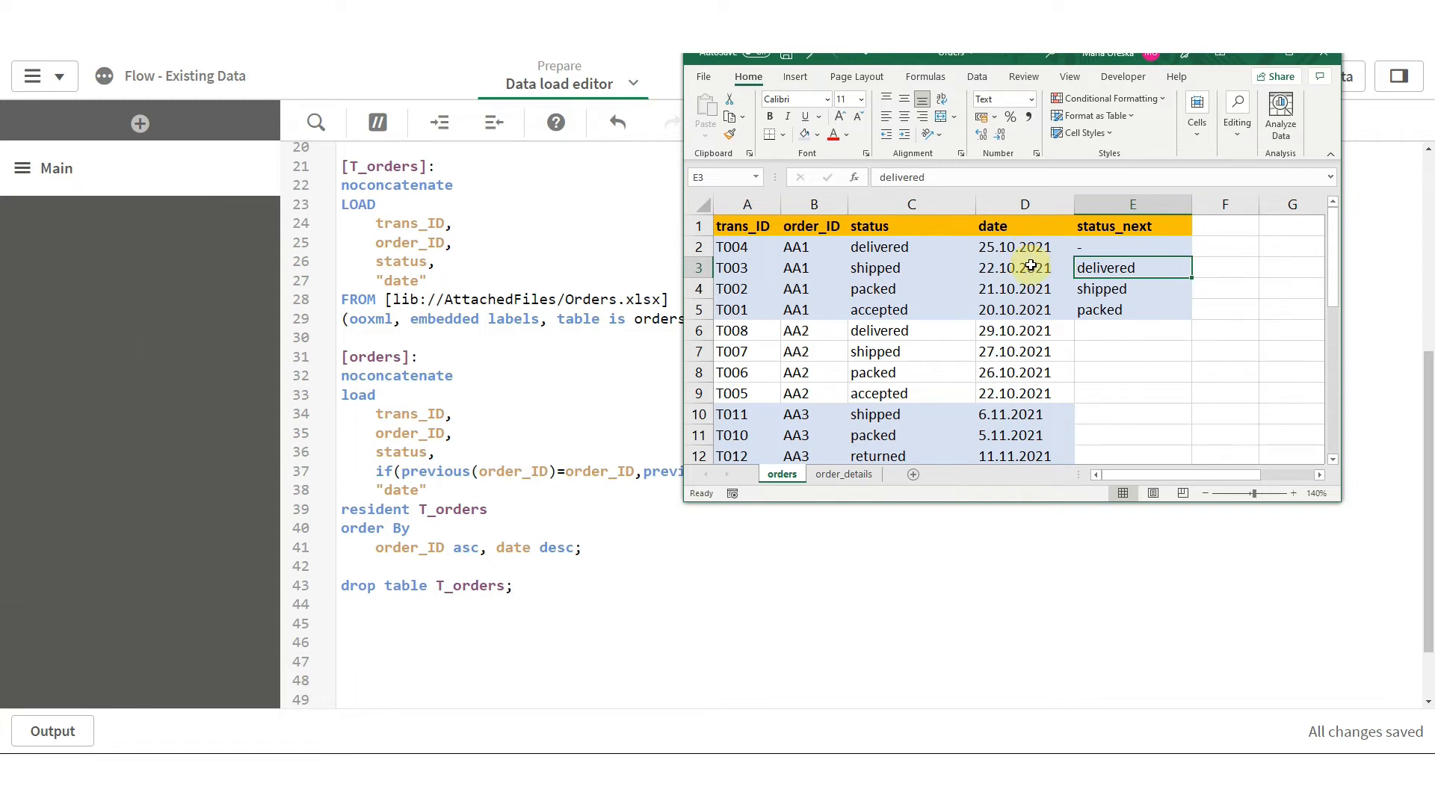
{"action": "left_click", "coordinate": [912, 317]}
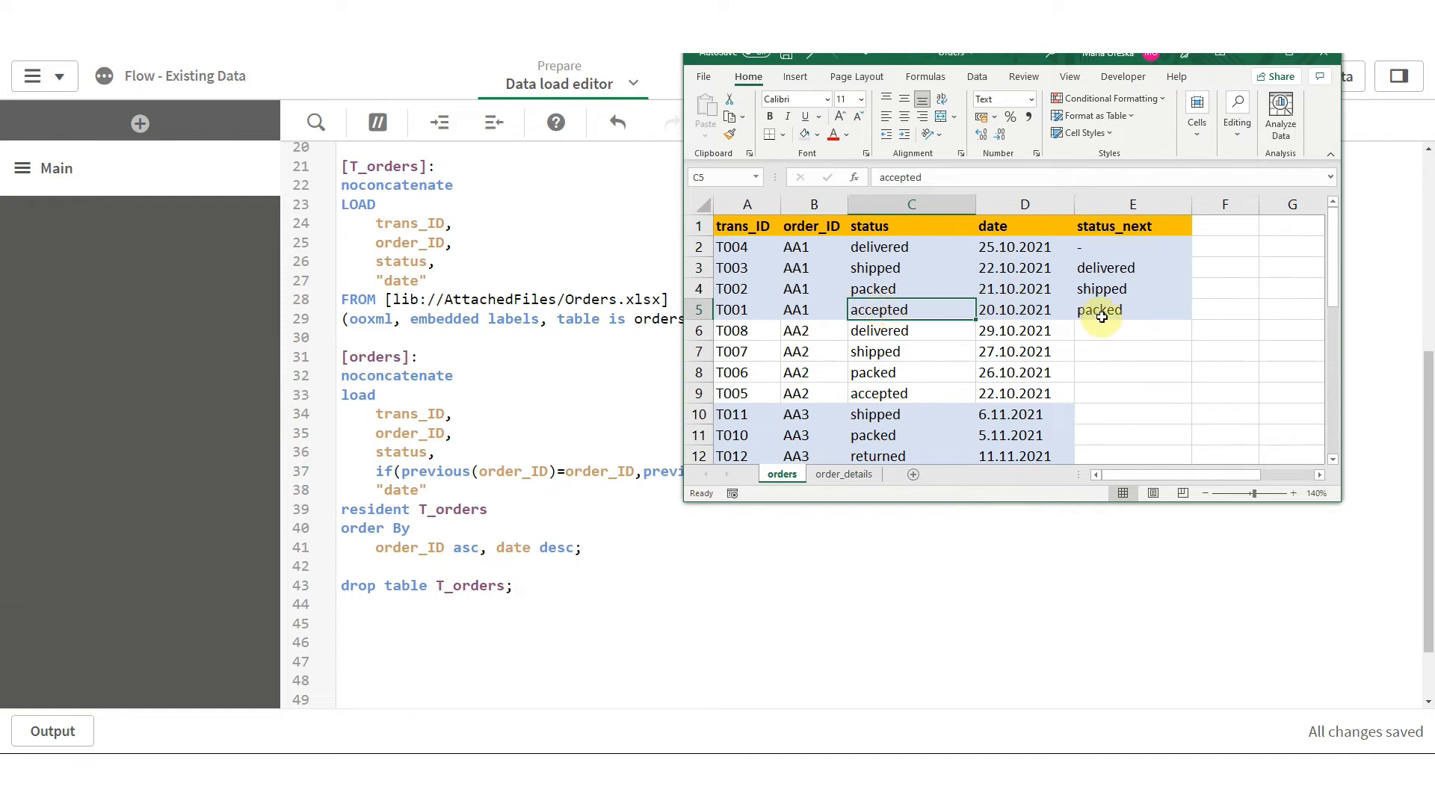
{"action": "left_click", "coordinate": [905, 288]}
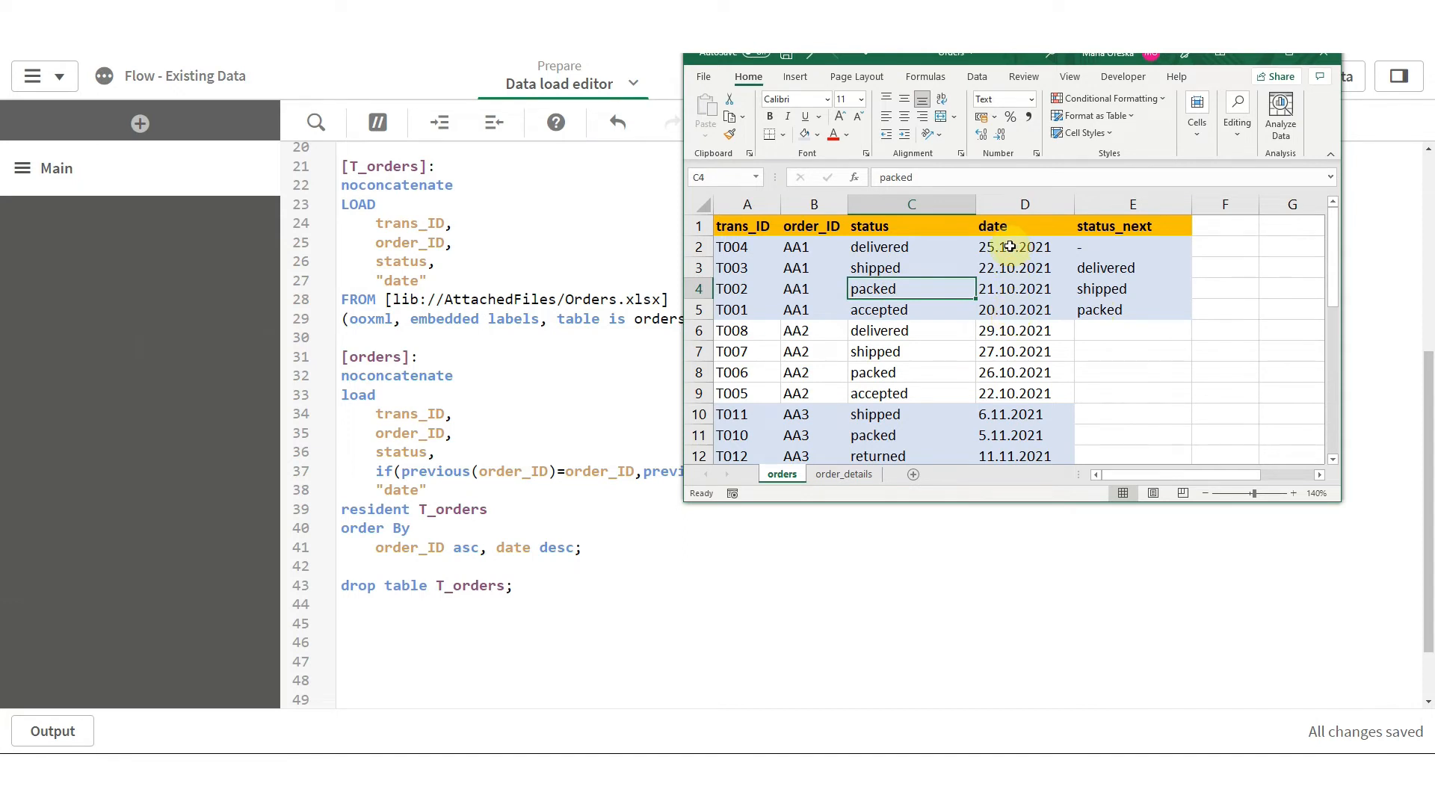
{"action": "left_click", "coordinate": [924, 249]}
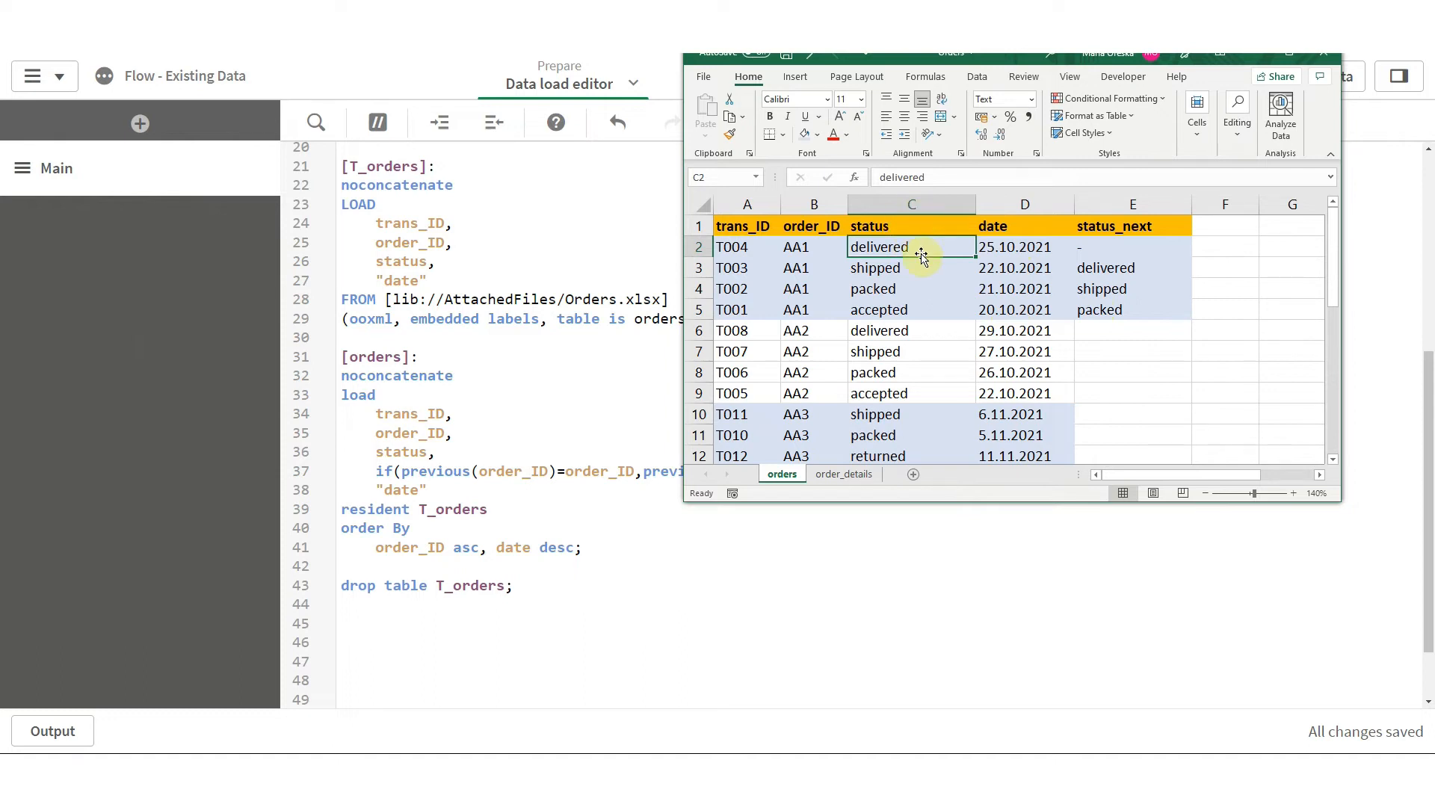
{"action": "left_click", "coordinate": [1135, 248]}
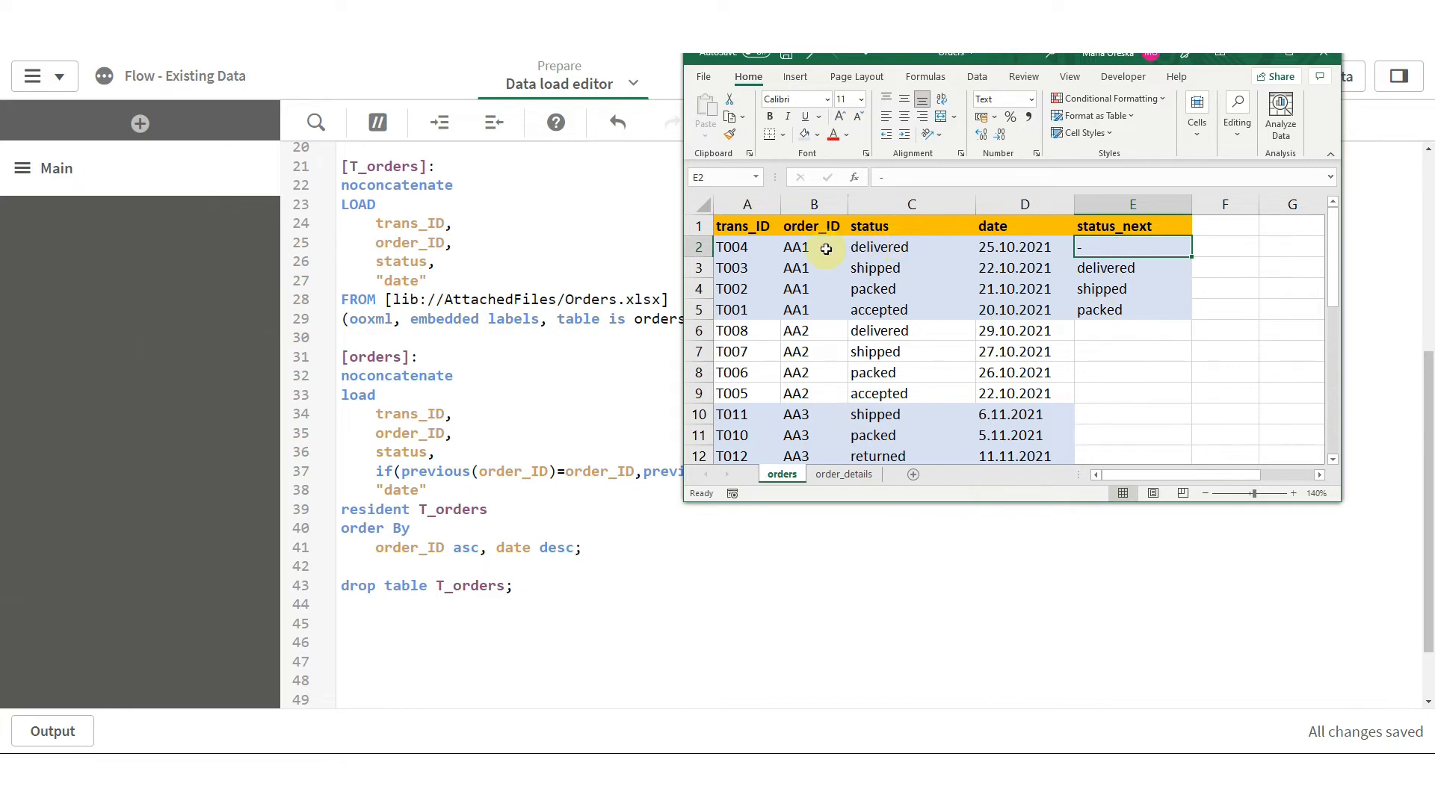
{"action": "left_click", "coordinate": [822, 331]}
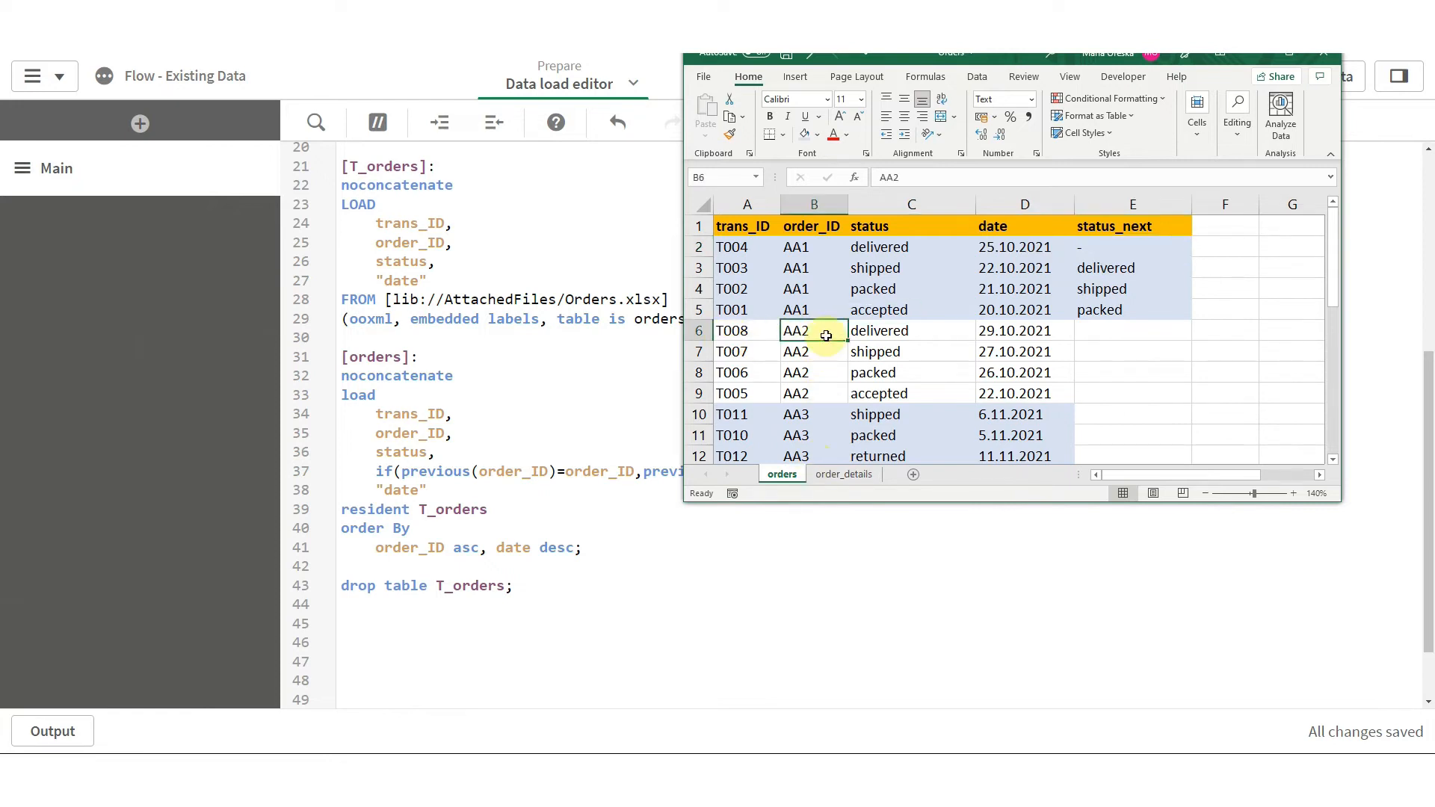
{"action": "left_click", "coordinate": [920, 331]}
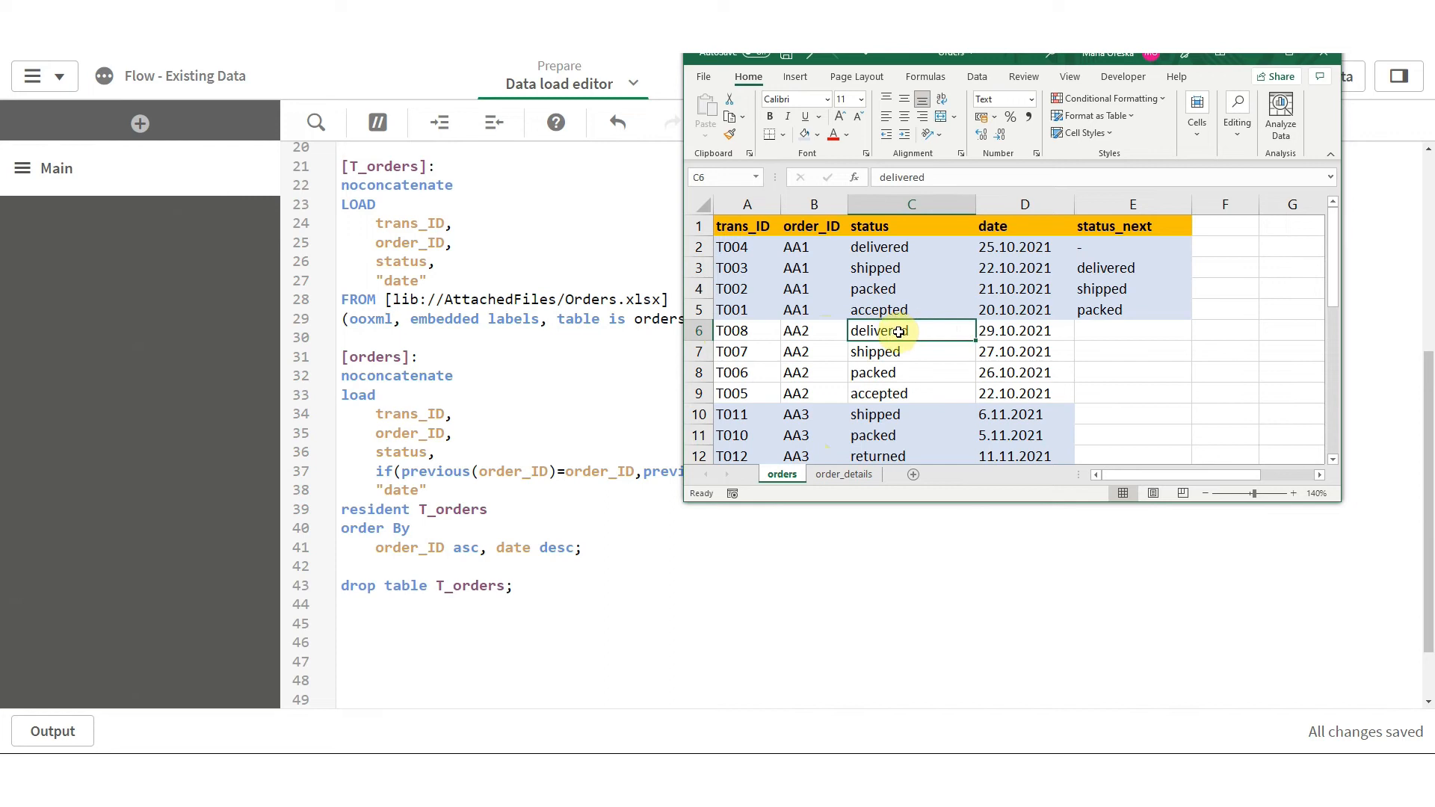
- Copy order AA1's accepted status into status_next for T008, the first row of order AA2
{"action": "left_click", "coordinate": [905, 311]}
{"action": "key", "text": "ctrl+c"}
{"action": "left_click", "coordinate": [1112, 331]}
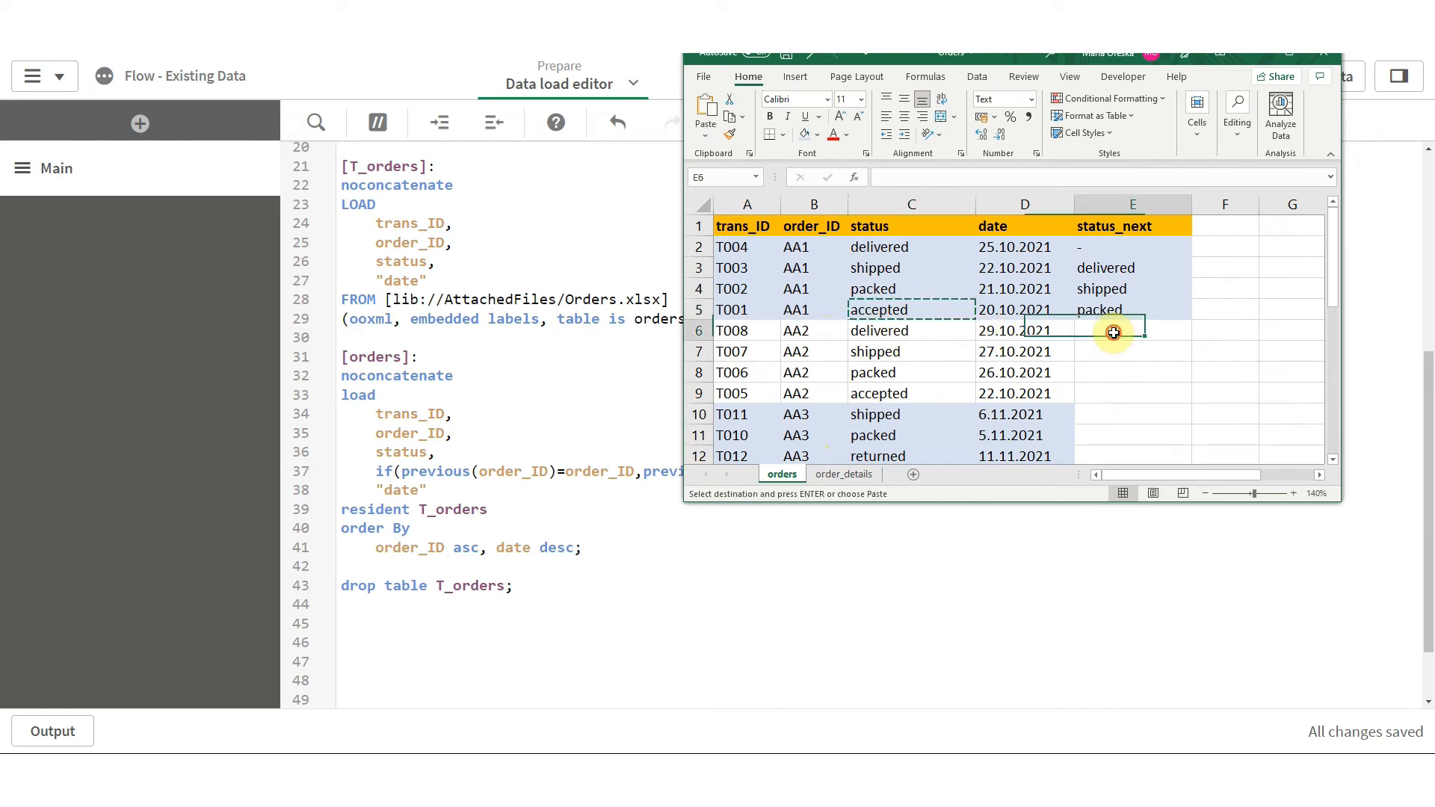
{"action": "key", "text": "ctrl+v"}
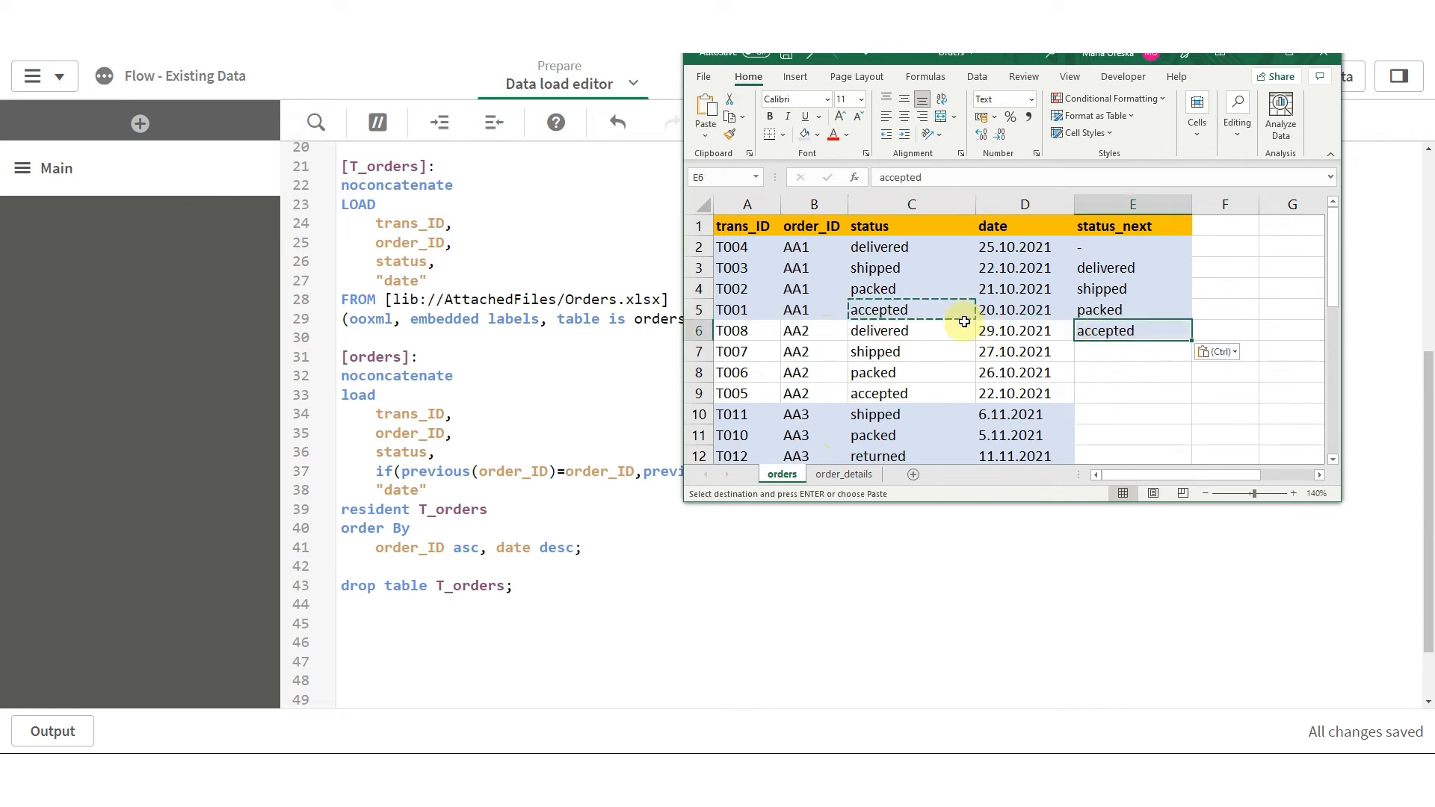
{"action": "left_click", "coordinate": [822, 330]}
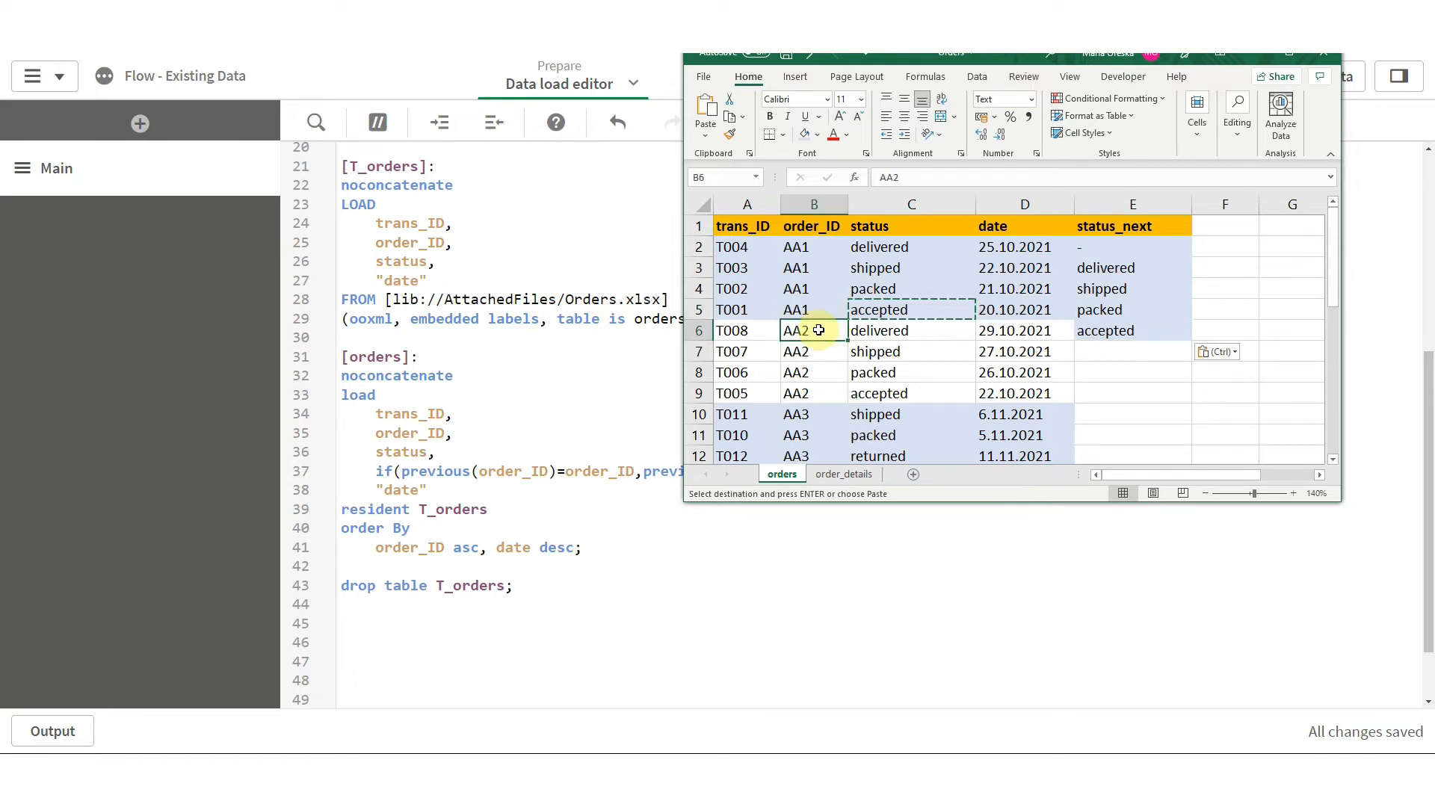
- Empty status_next for T008 by pasting the blank status_next cell of T007, and minimize the workbook
{"action": "left_click", "coordinate": [1093, 350]}
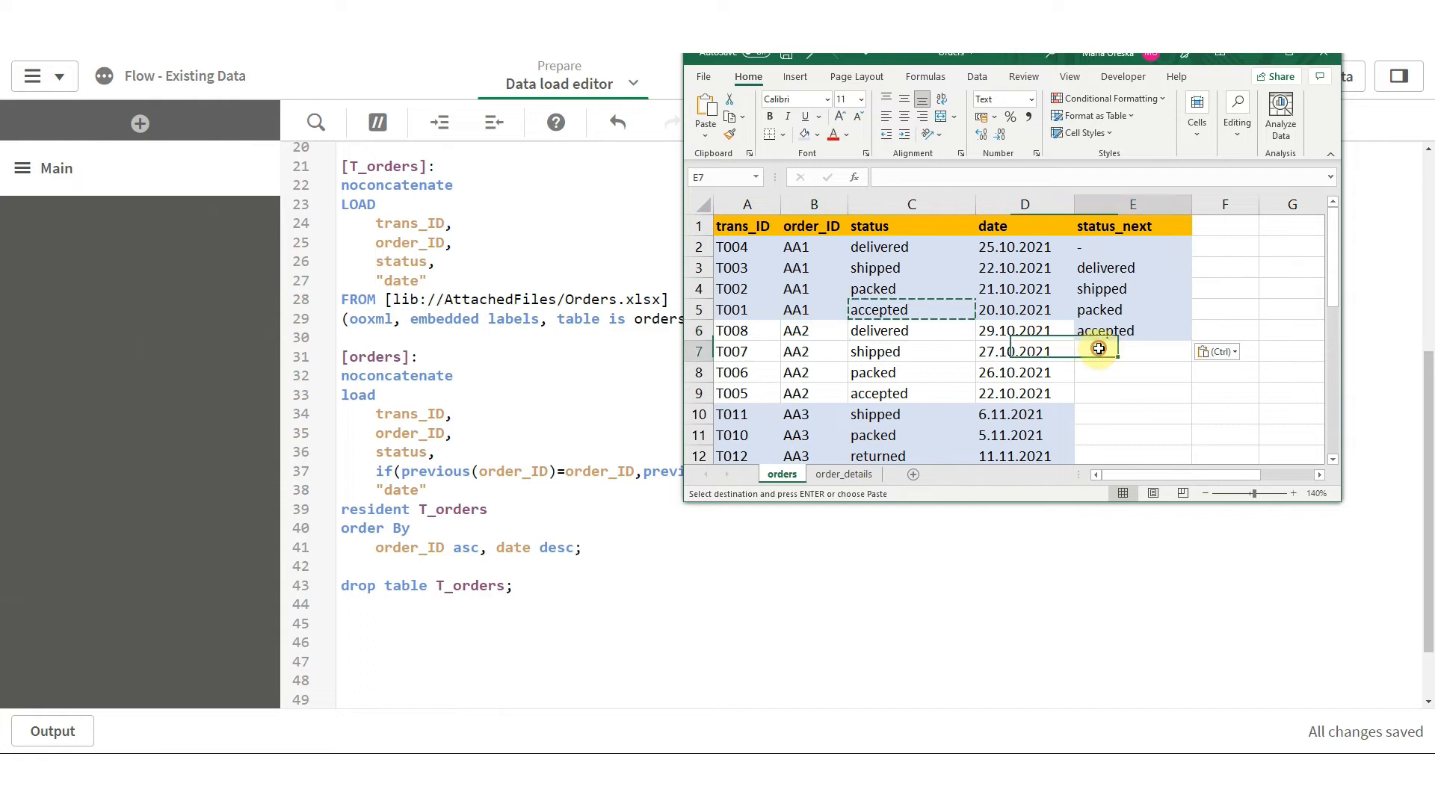
{"action": "key", "text": "ctrl+c"}
{"action": "left_click", "coordinate": [1101, 335]}
{"action": "key", "text": "ctrl+v"}
{"action": "double_click", "coordinate": [1101, 353]}
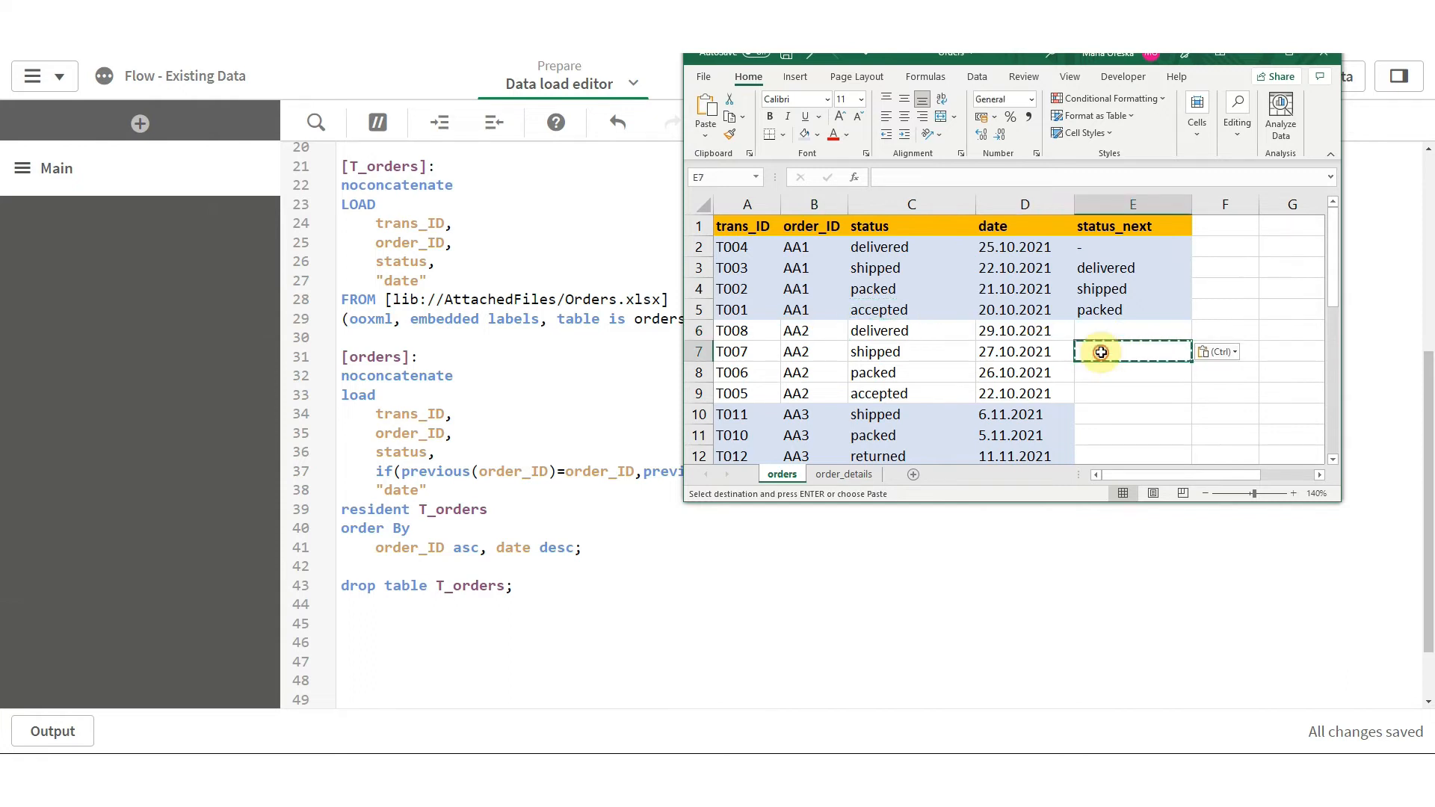
{"action": "left_click", "coordinate": [1107, 331]}
{"action": "left_click", "coordinate": [1256, 55]}
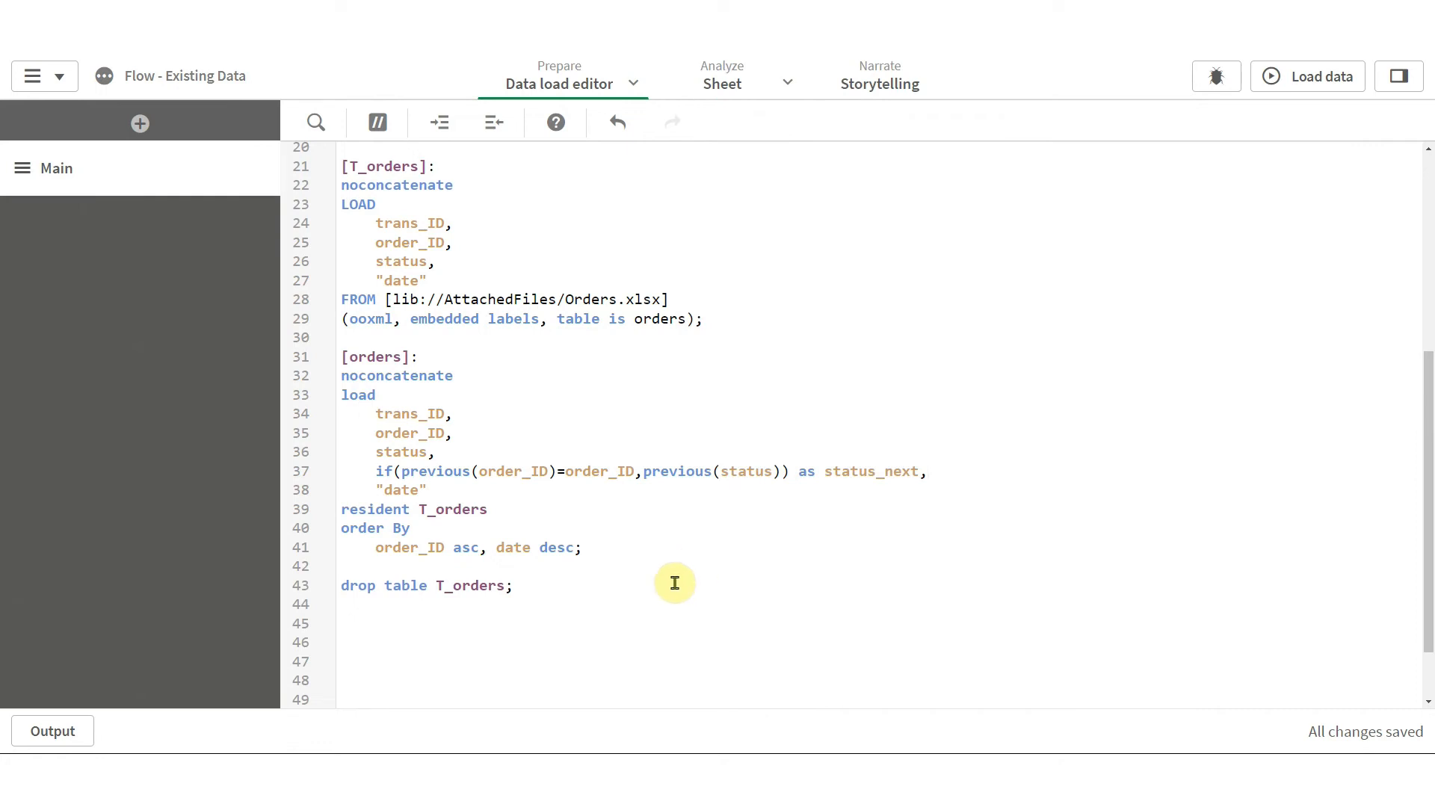
- Check the workbook's date notation and set DateFormat in the load script to 'DD.MM.YYYY'
{"action": "left_click", "coordinate": [441, 776]}
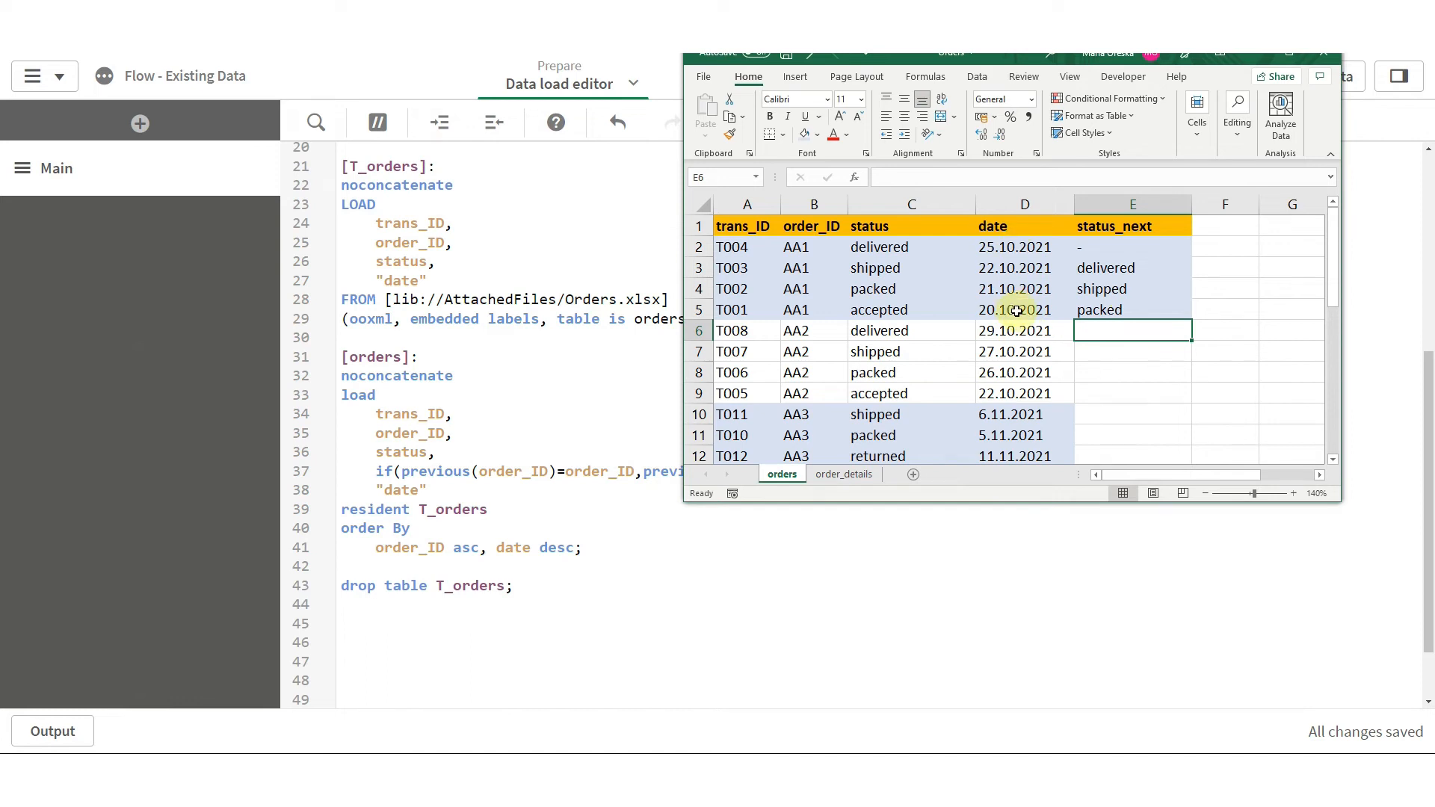
{"action": "left_click", "coordinate": [513, 258]}
{"action": "scroll", "coordinate": [500, 281], "scroll_direction": "up", "scroll_amount": 5}
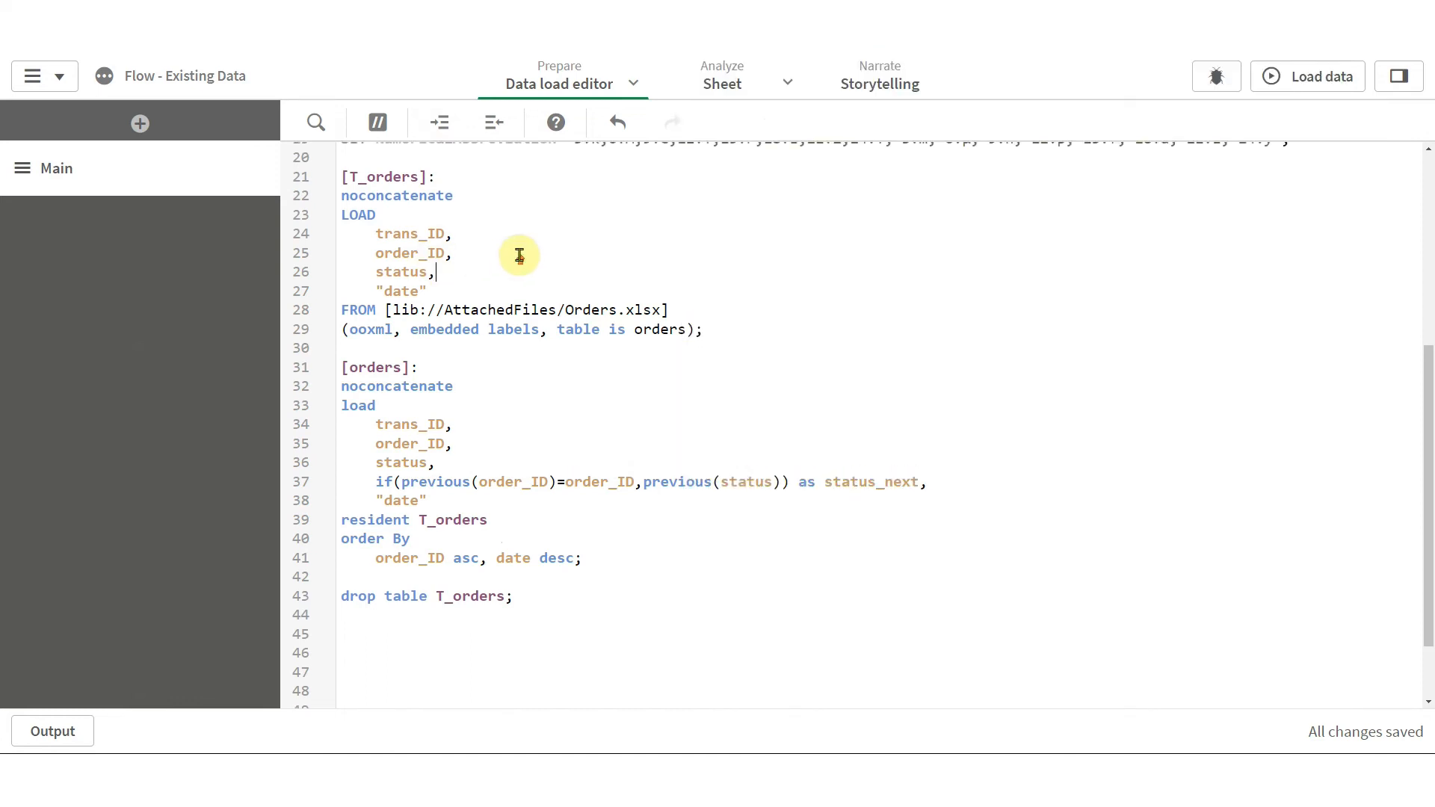
{"action": "double_click", "coordinate": [484, 271]}
{"action": "type", "text": "DD"}
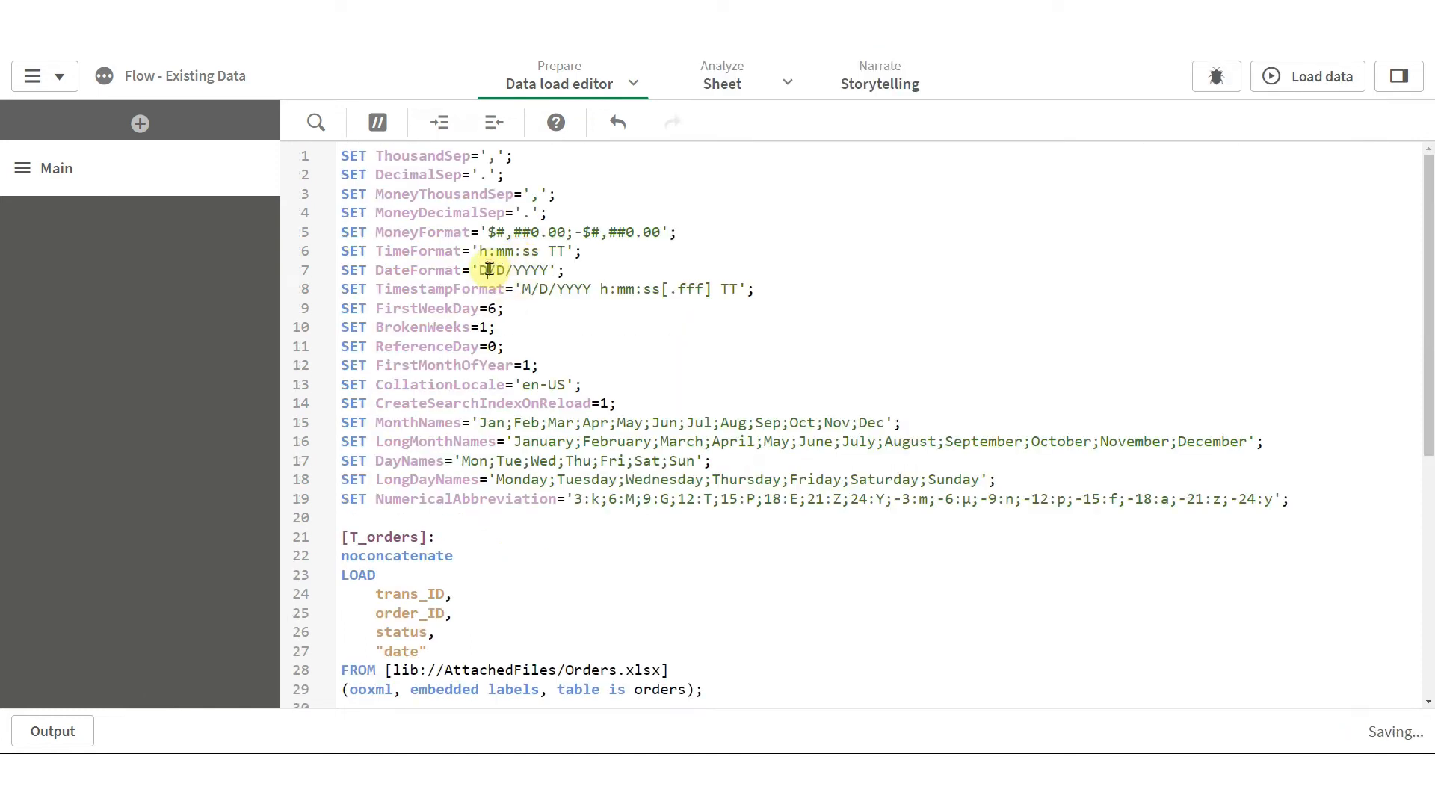
{"action": "type", "text": ".MM"}
{"action": "key", "text": "Delete"}
{"action": "key", "text": "Delete"}
{"action": "key", "text": "Delete"}
- Set the date part of TimestampFormat to DD.MM.YYYY
{"action": "left_click", "coordinate": [535, 289]}
{"action": "key", "text": "BackSpace"}
{"action": "key", "text": "BackSpace"}
{"action": "type", "text": "D.MM."}
{"action": "key", "text": "Delete"}
- Load the data with the updated script and open the app's sheet
{"action": "left_click", "coordinate": [1308, 77]}
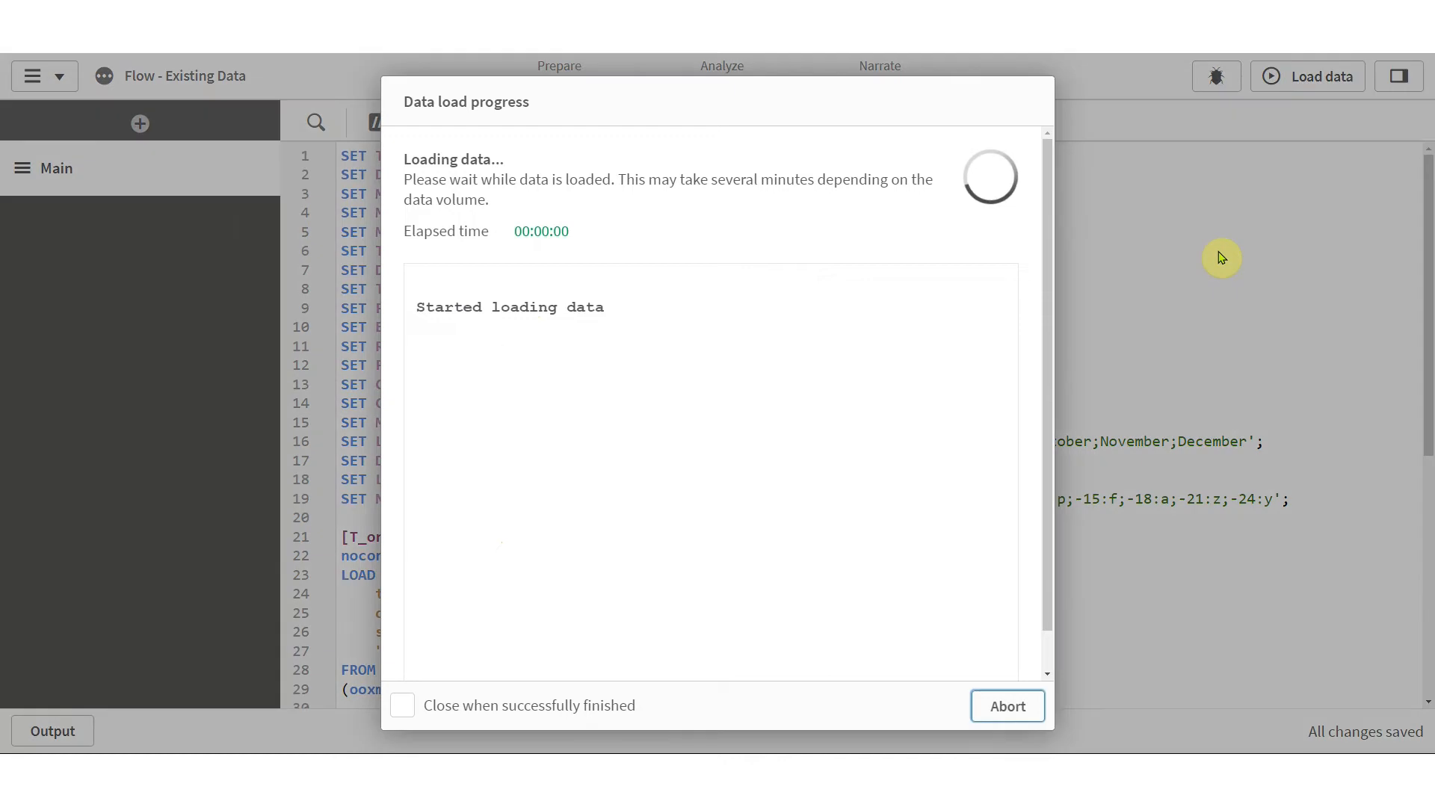
{"action": "left_click", "coordinate": [1007, 707]}
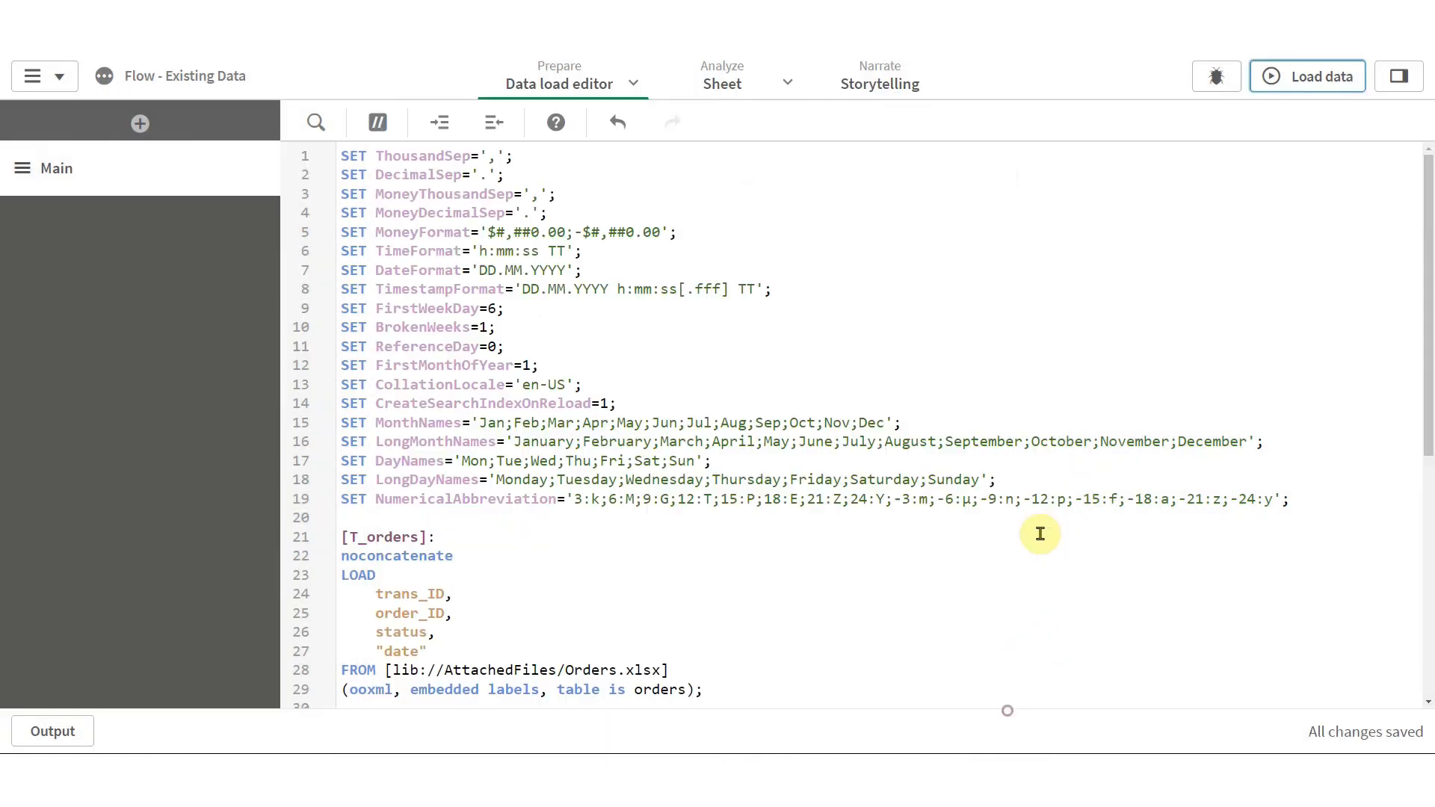
{"action": "left_click", "coordinate": [722, 83]}
- Set the browser zoom to 100% and select the flow diagram on the sheet
{"action": "key", "text": "alt+f"}
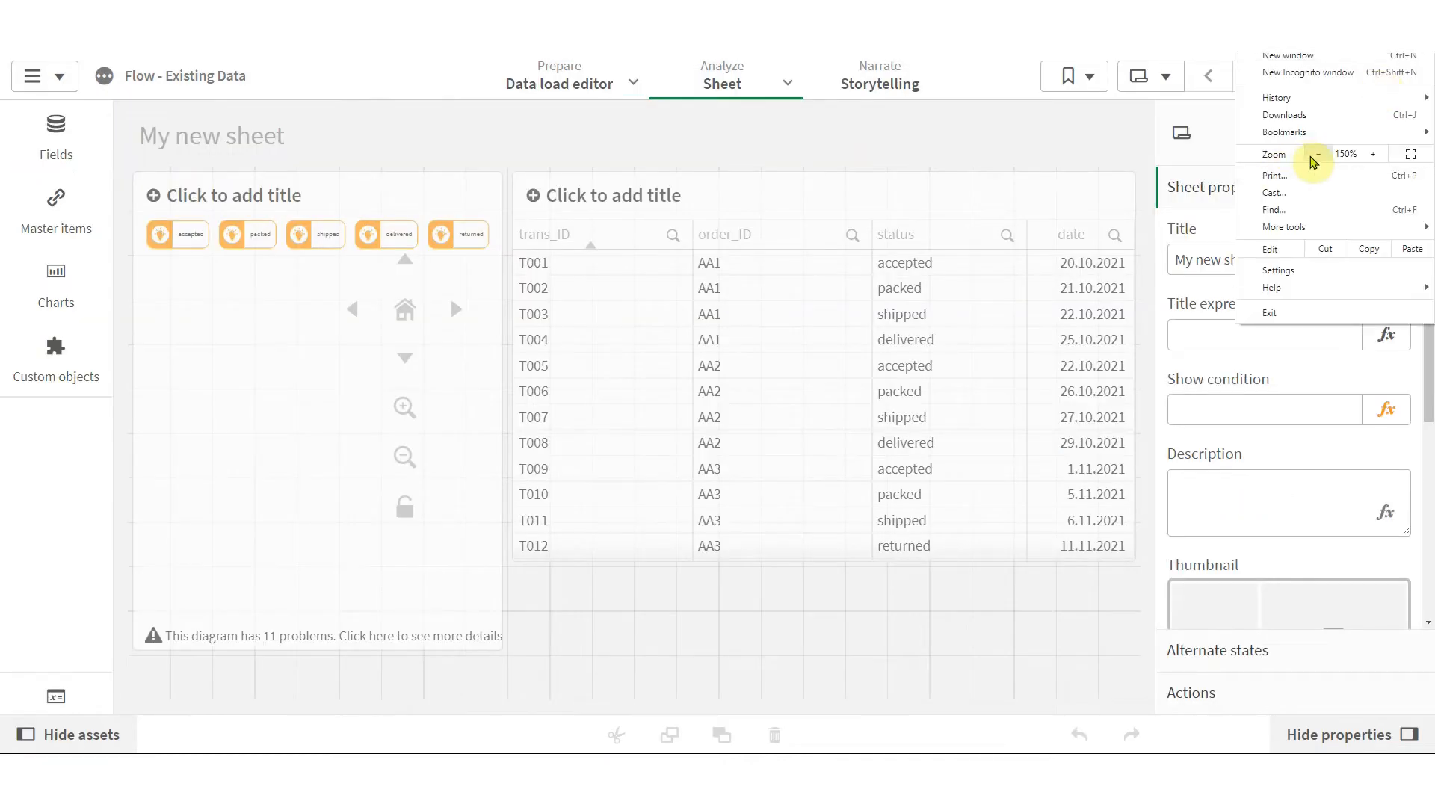
{"action": "left_click", "coordinate": [1317, 154]}
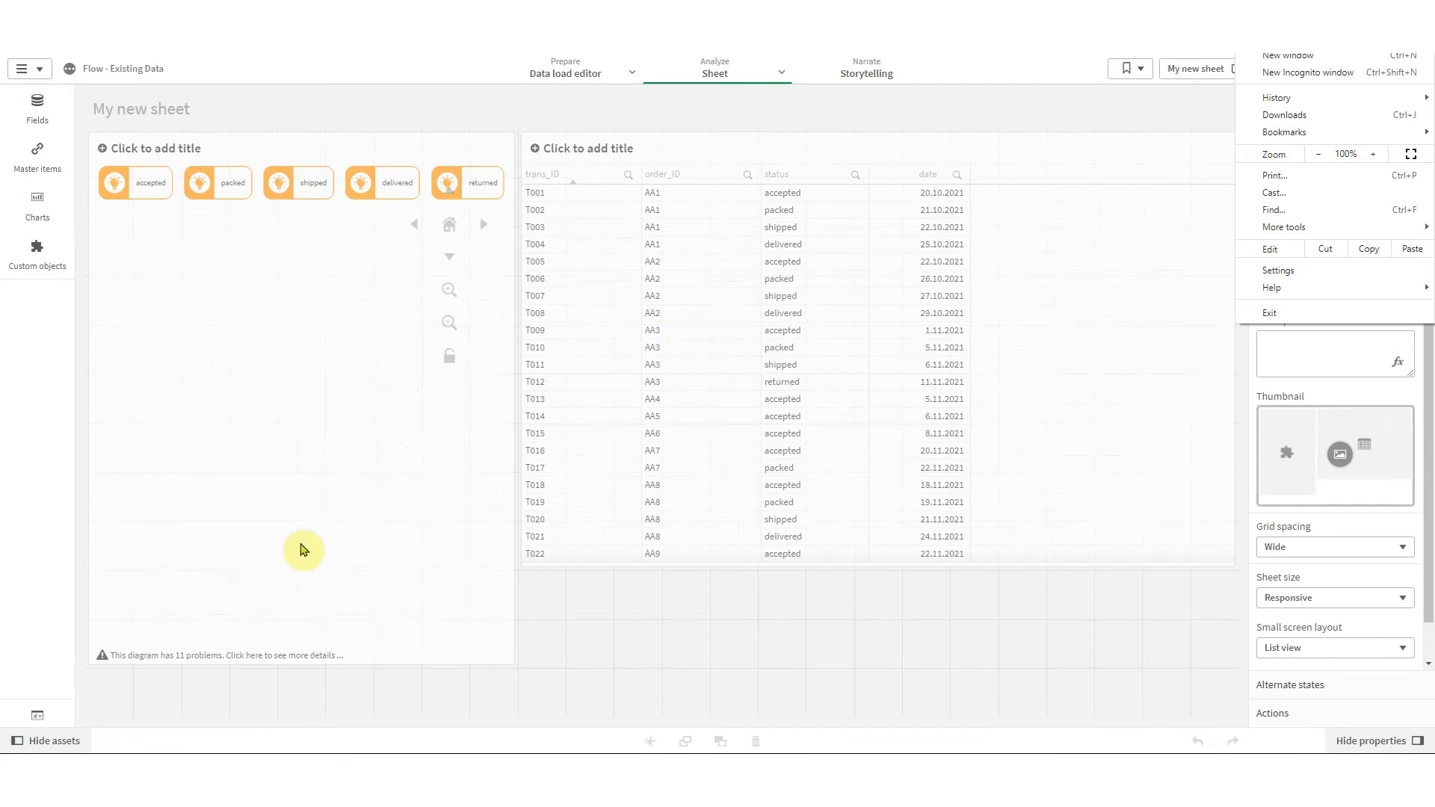
{"action": "left_click", "coordinate": [301, 548]}
{"action": "left_click", "coordinate": [303, 549]}
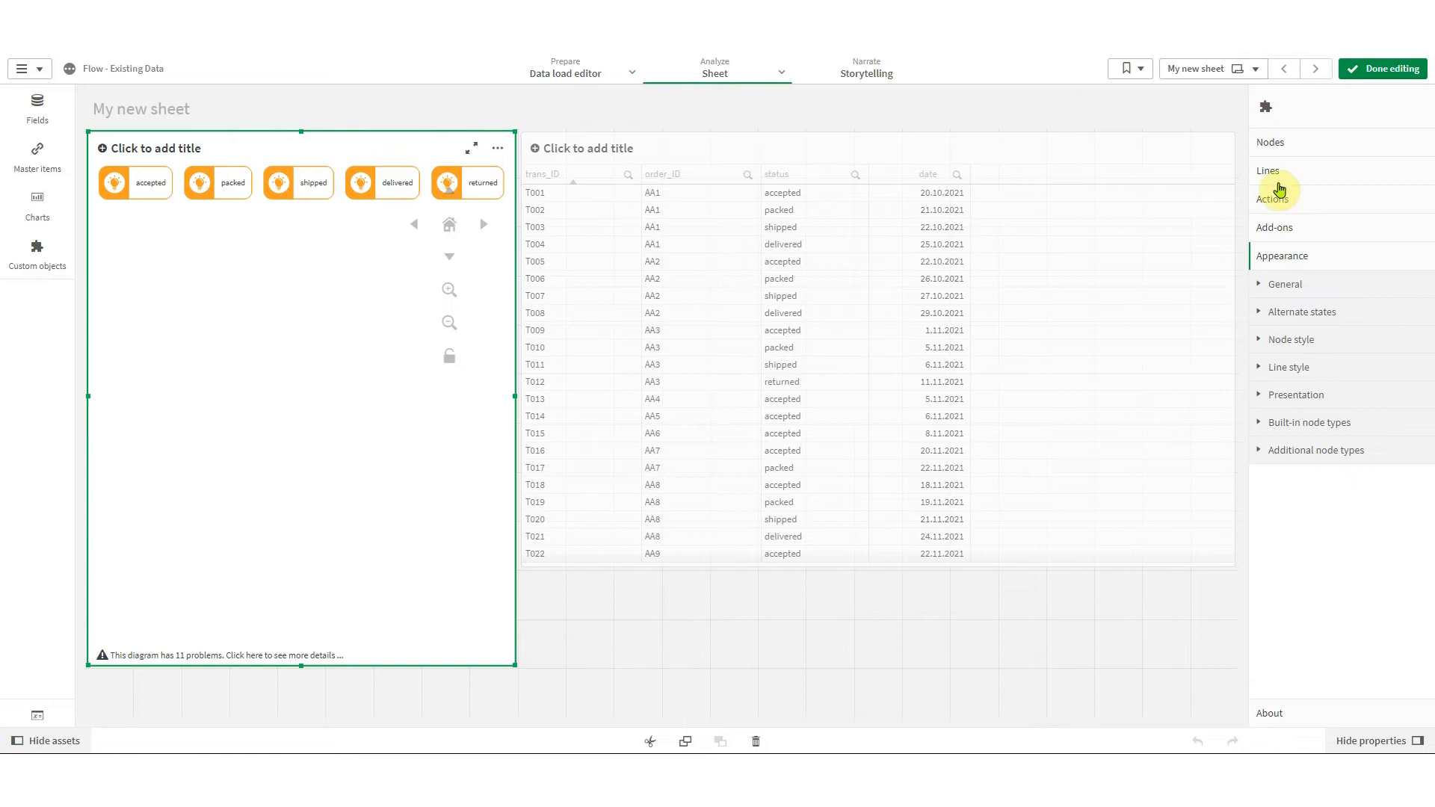
- Define the flow diagram's lines with from node id =status and to node id =status_next
{"action": "left_click", "coordinate": [1303, 172]}
{"action": "left_click", "coordinate": [1298, 219]}
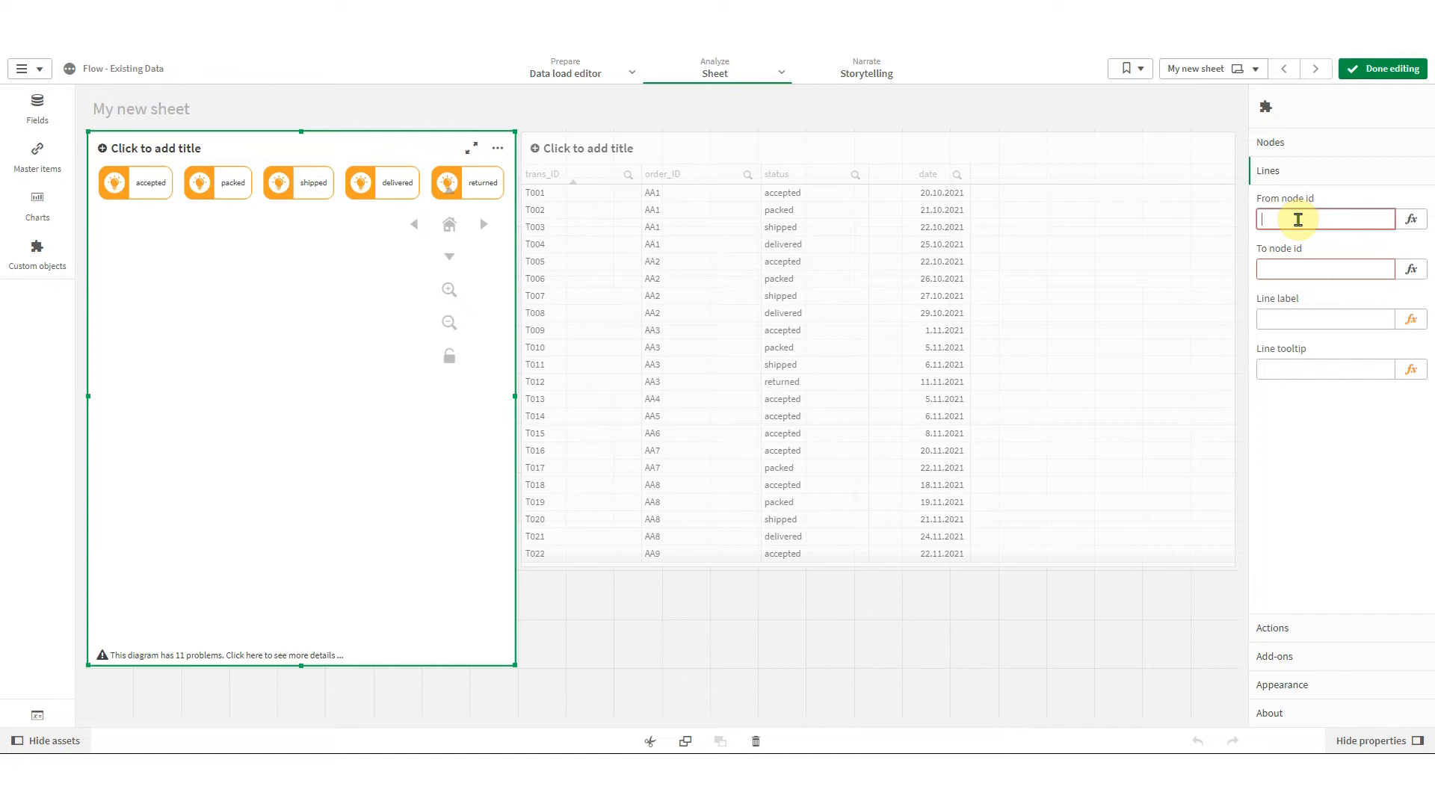
{"action": "type", "text": "=status"}
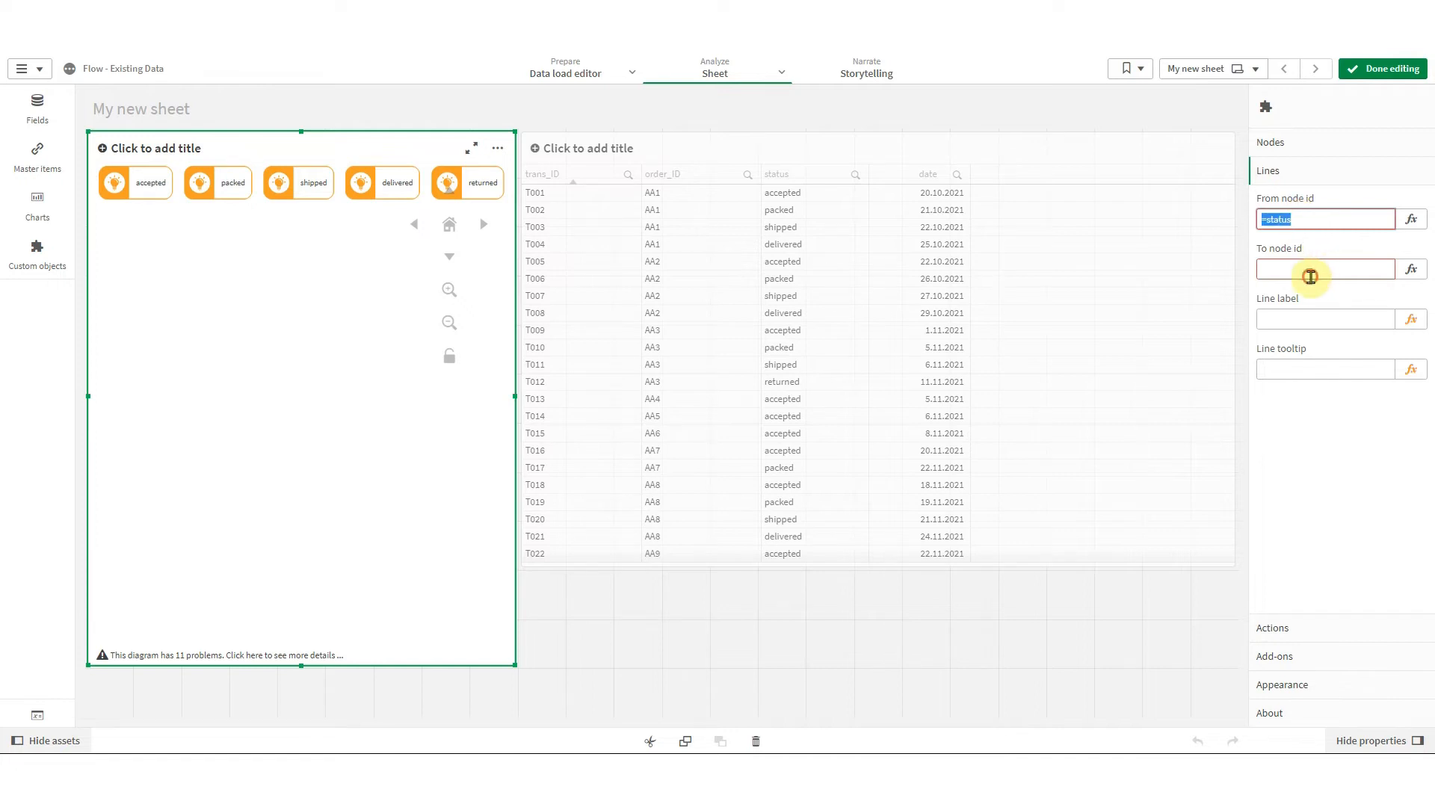
{"action": "left_click", "coordinate": [1306, 271]}
{"action": "key", "text": "ctrl+v"}
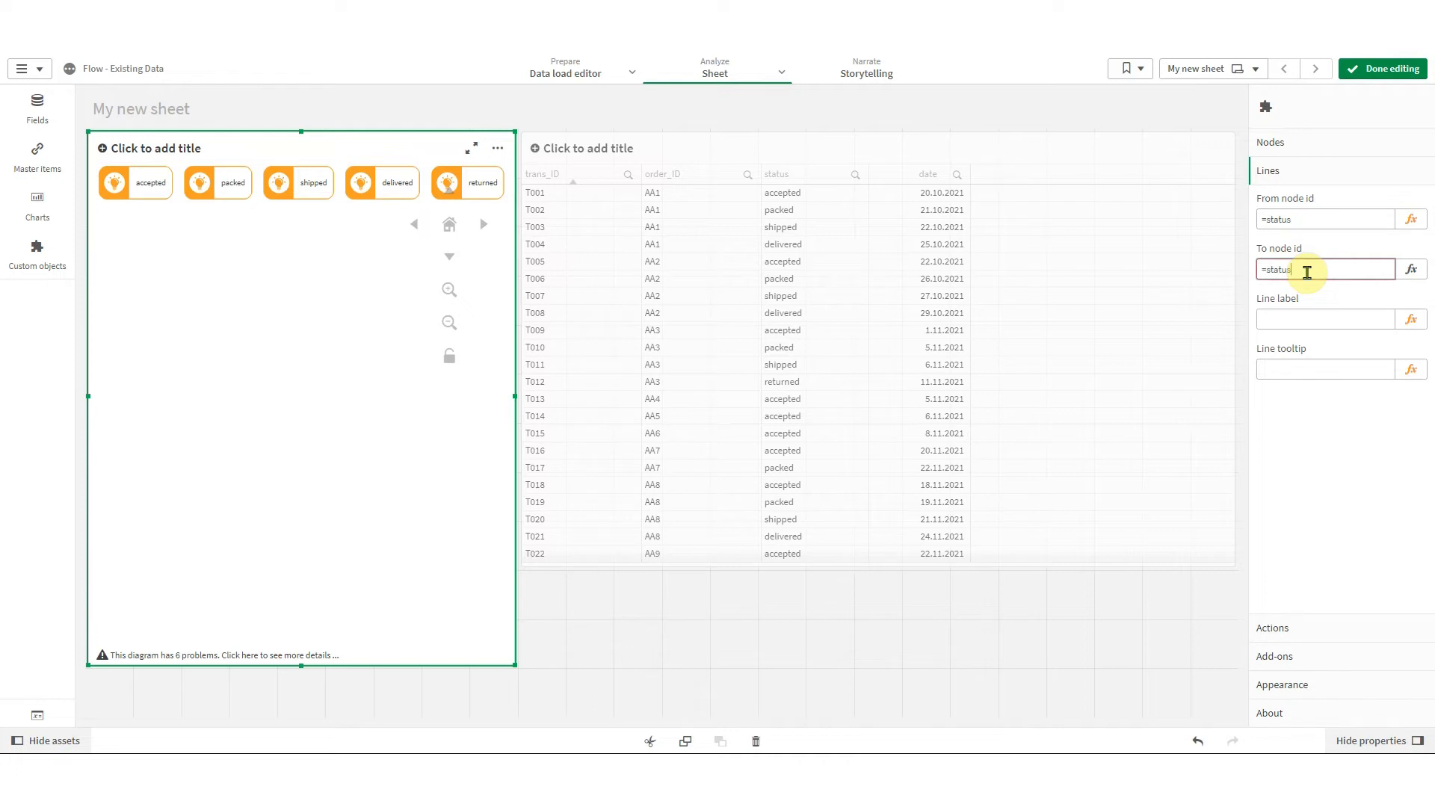
{"action": "type", "text": "_next"}
{"action": "key", "text": "Return"}
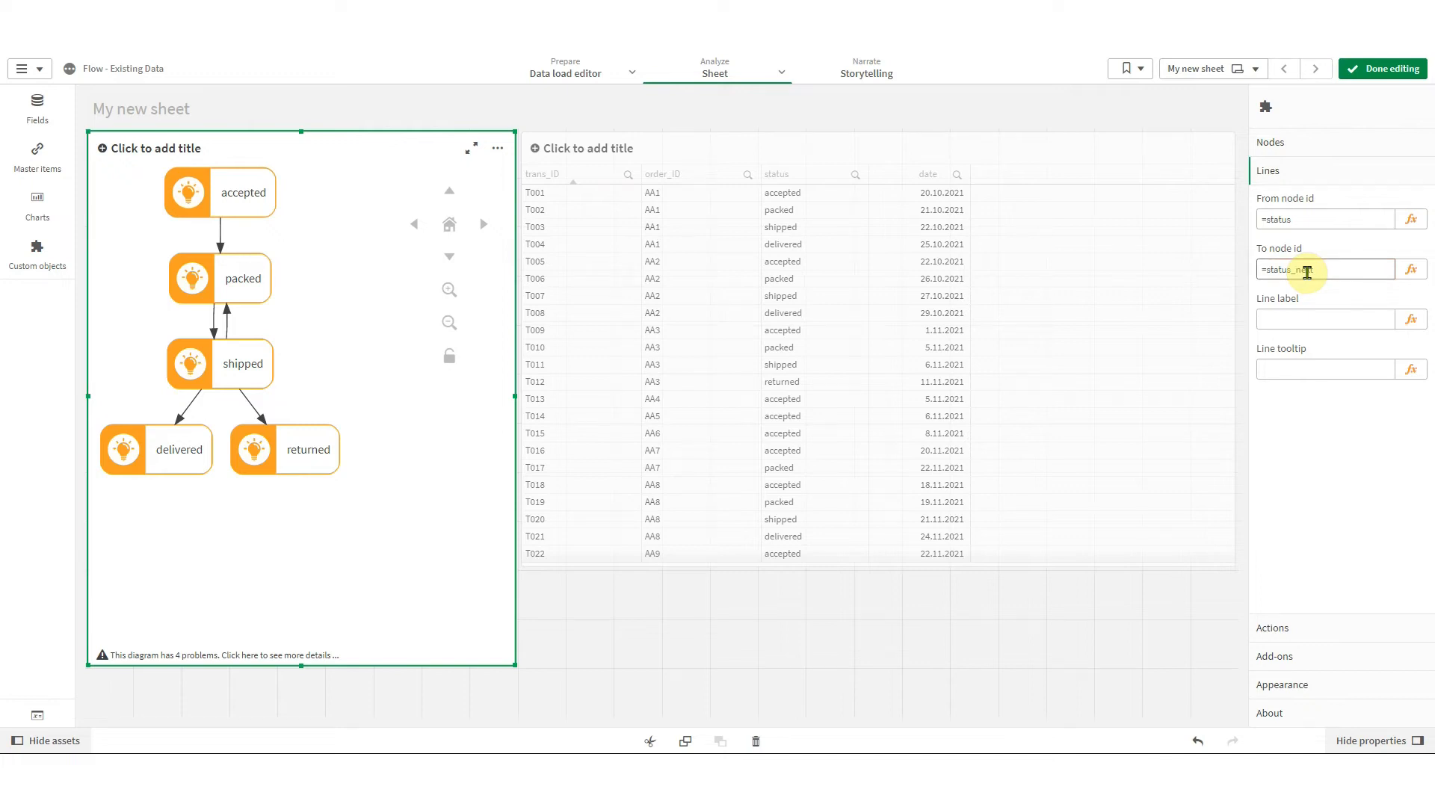
- Set the diagram's node type expression to =if(status='accepted','start', if(match(status,'delivered','returned'),'end','activity'))
{"action": "left_click", "coordinate": [1321, 142]}
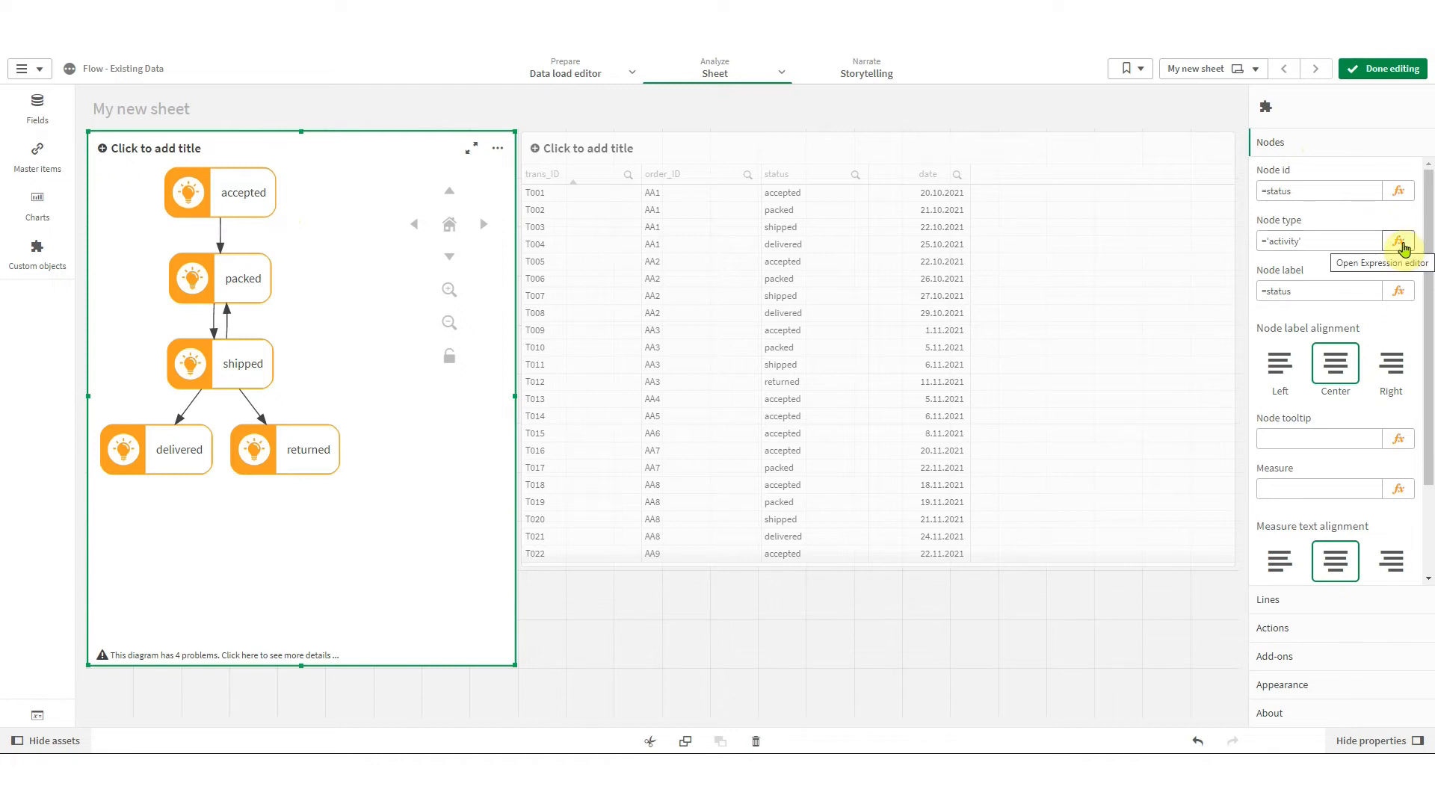
{"action": "left_click", "coordinate": [1398, 242]}
{"action": "left_click_drag", "start_coordinate": [123, 113], "coordinate": [60, 113]}
{"action": "key", "text": "BackSpace"}
{"action": "type", "text": "if(statu"}
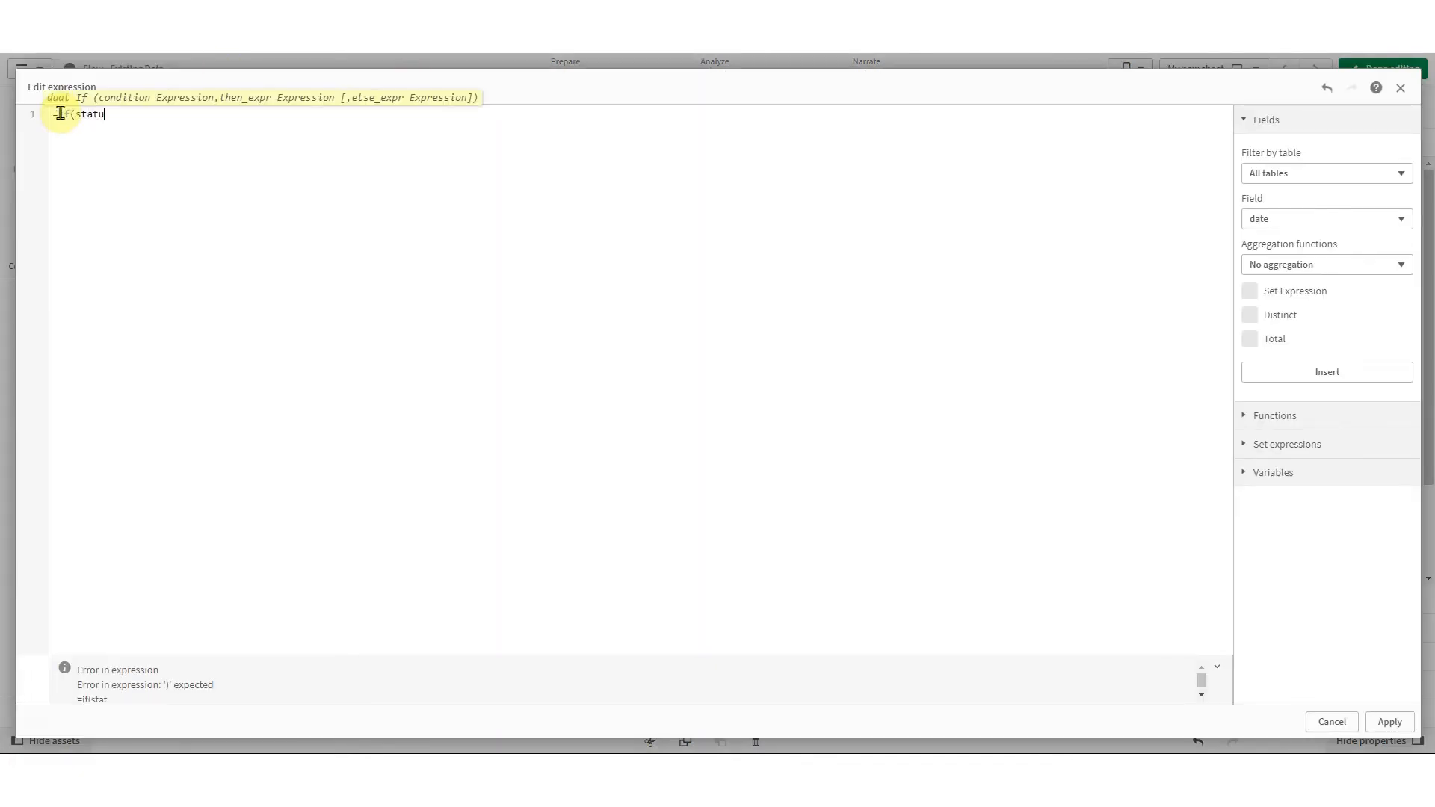
{"action": "type", "text": "s='accepted','start',     "}
{"action": "type", "text": "if(match("}
{"action": "type", "text": "status"}
{"action": "type", "text": ",'"}
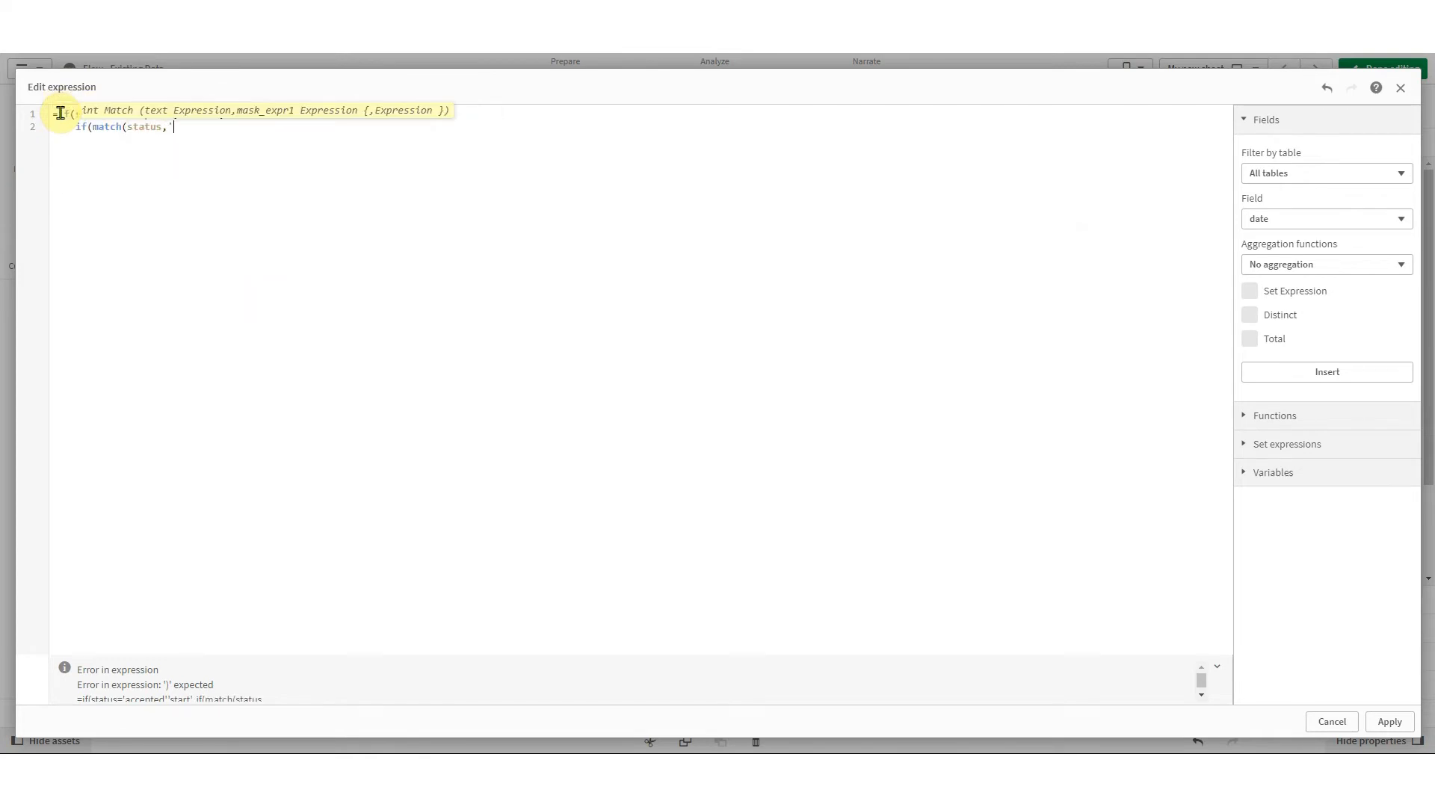
{"action": "type", "text": "delivered','returned'),'end','activity"}
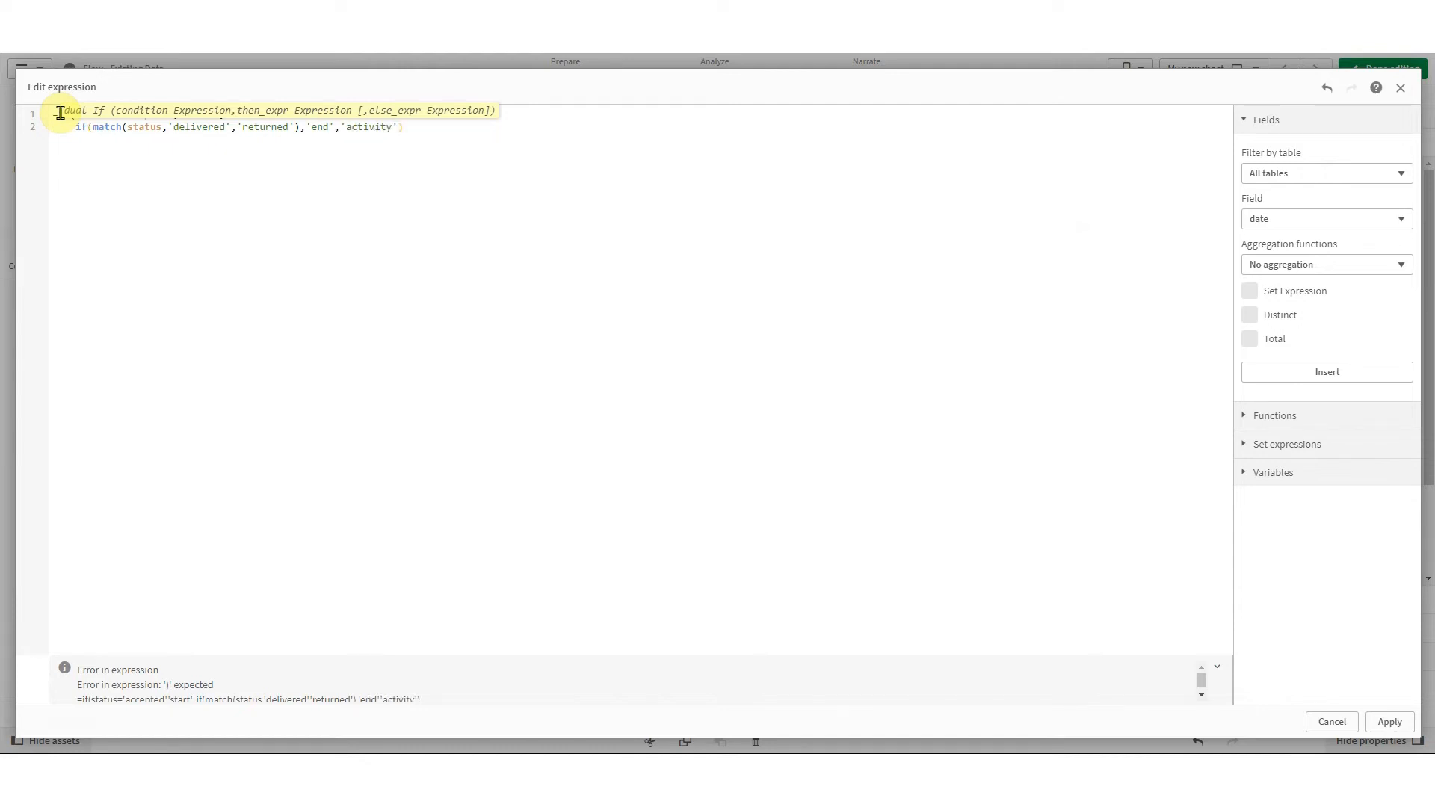
{"action": "type", "text": ")"}
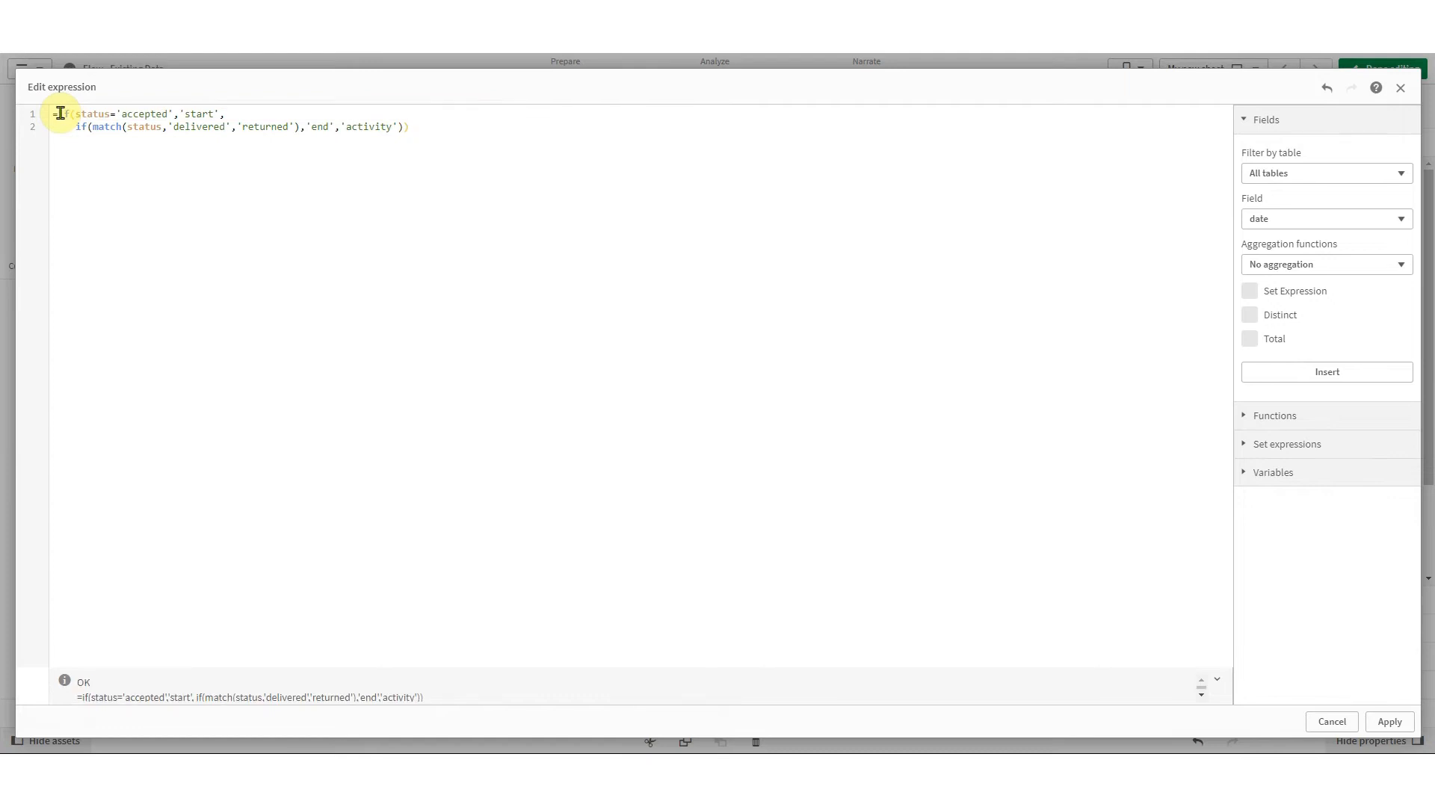
{"action": "left_click", "coordinate": [1408, 725]}
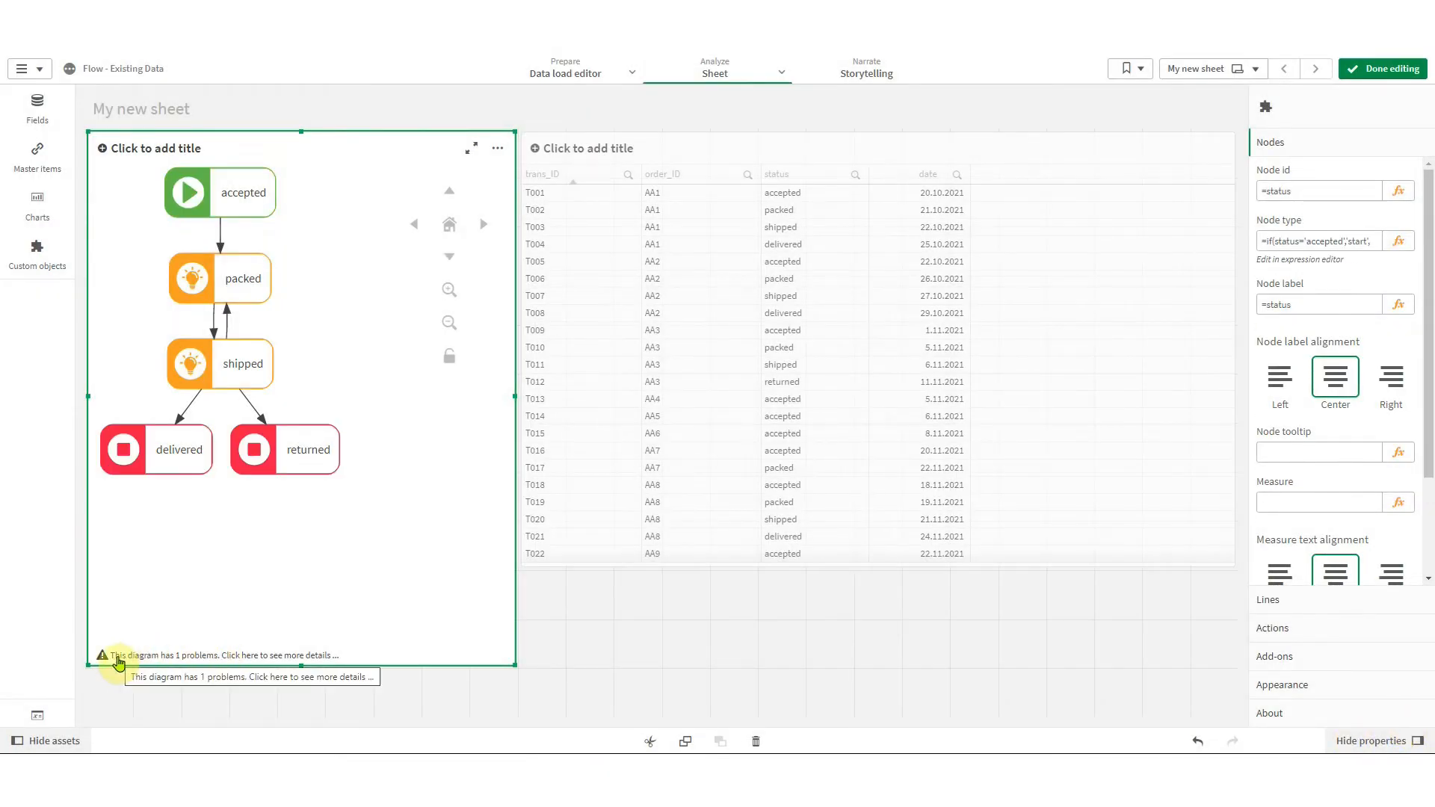
- Review the details of the diagram's remaining warning and turn off Show warnings in its presentation settings
{"action": "left_click", "coordinate": [249, 658]}
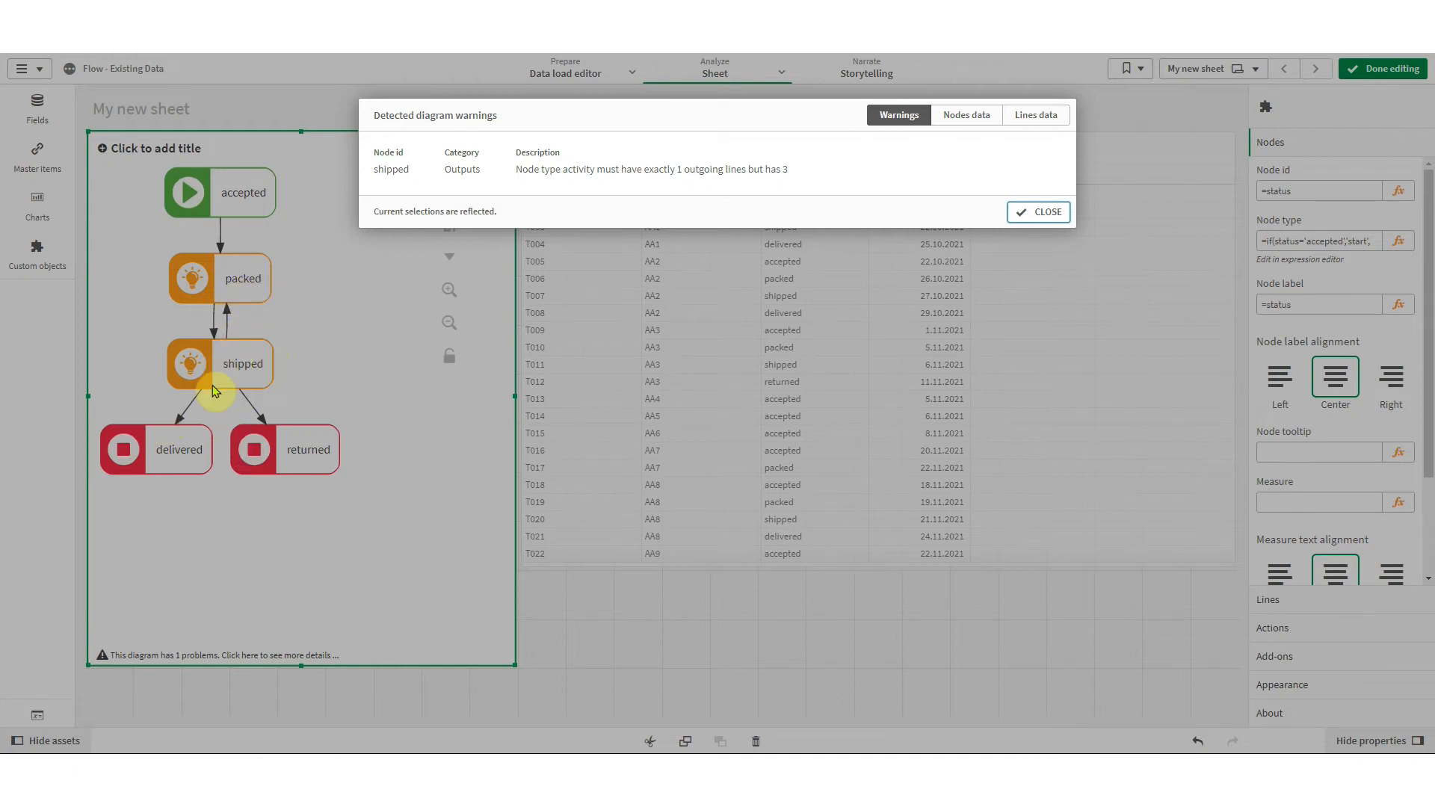
{"action": "left_click", "coordinate": [1011, 216]}
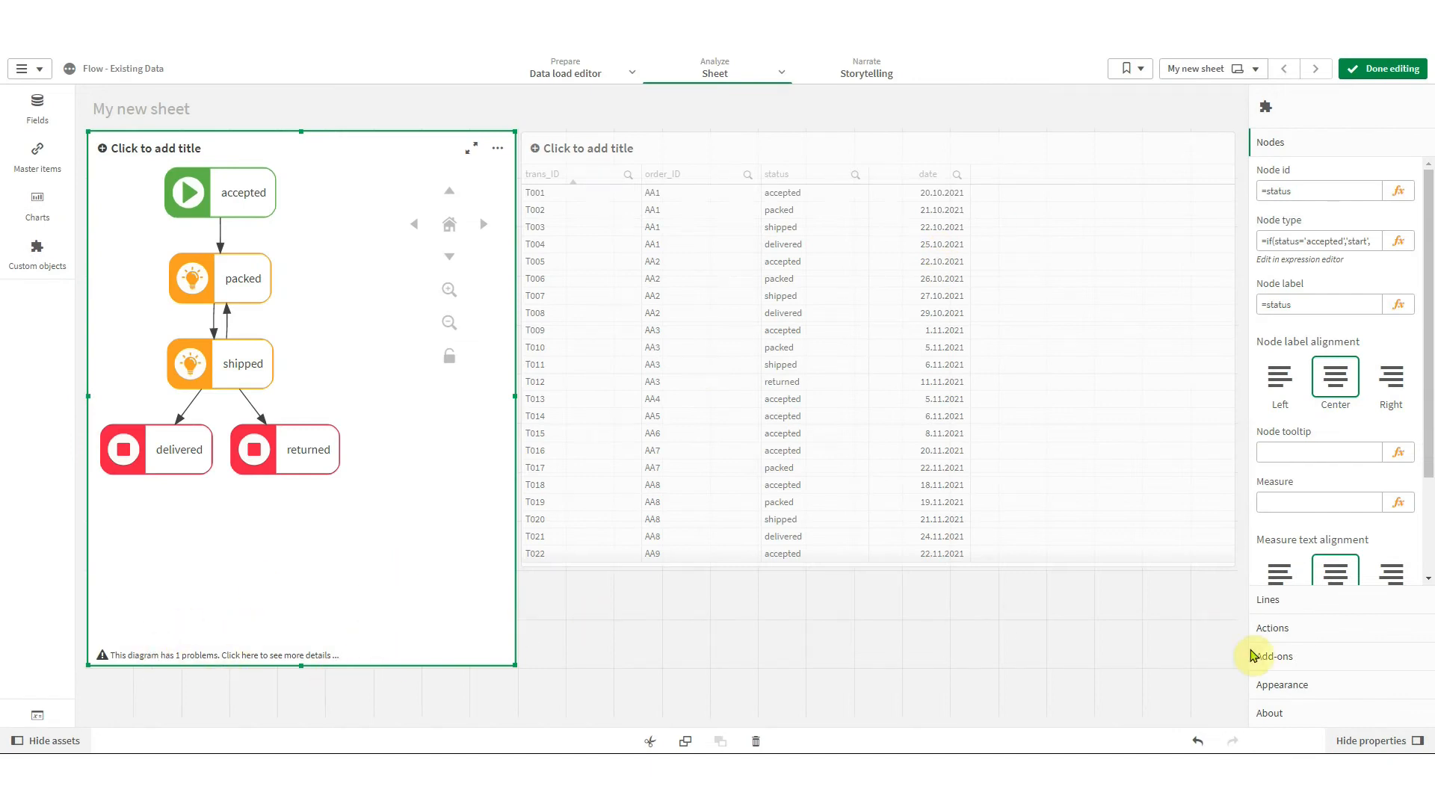
{"action": "left_click", "coordinate": [1338, 685]}
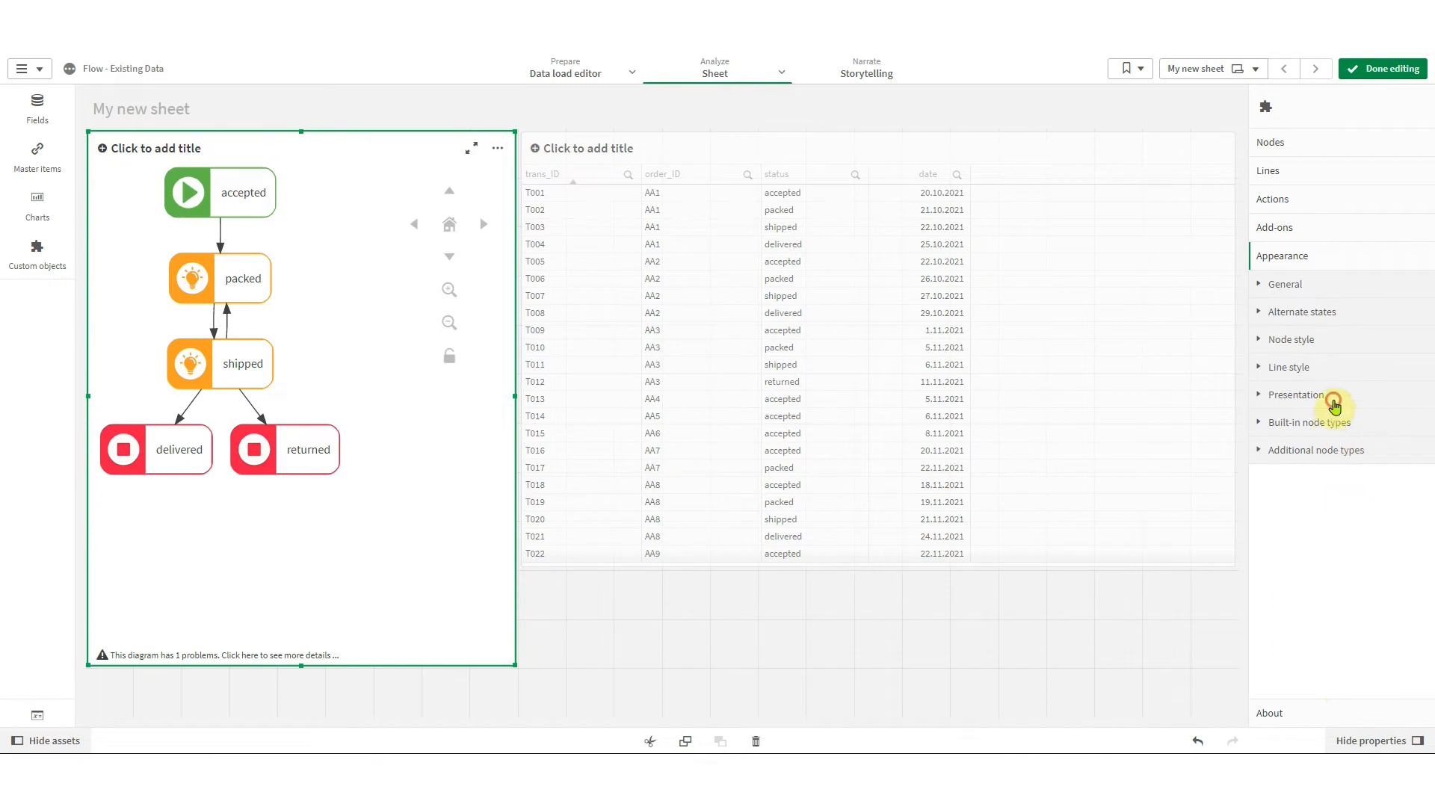
{"action": "left_click", "coordinate": [1334, 404]}
{"action": "left_click", "coordinate": [1404, 479]}
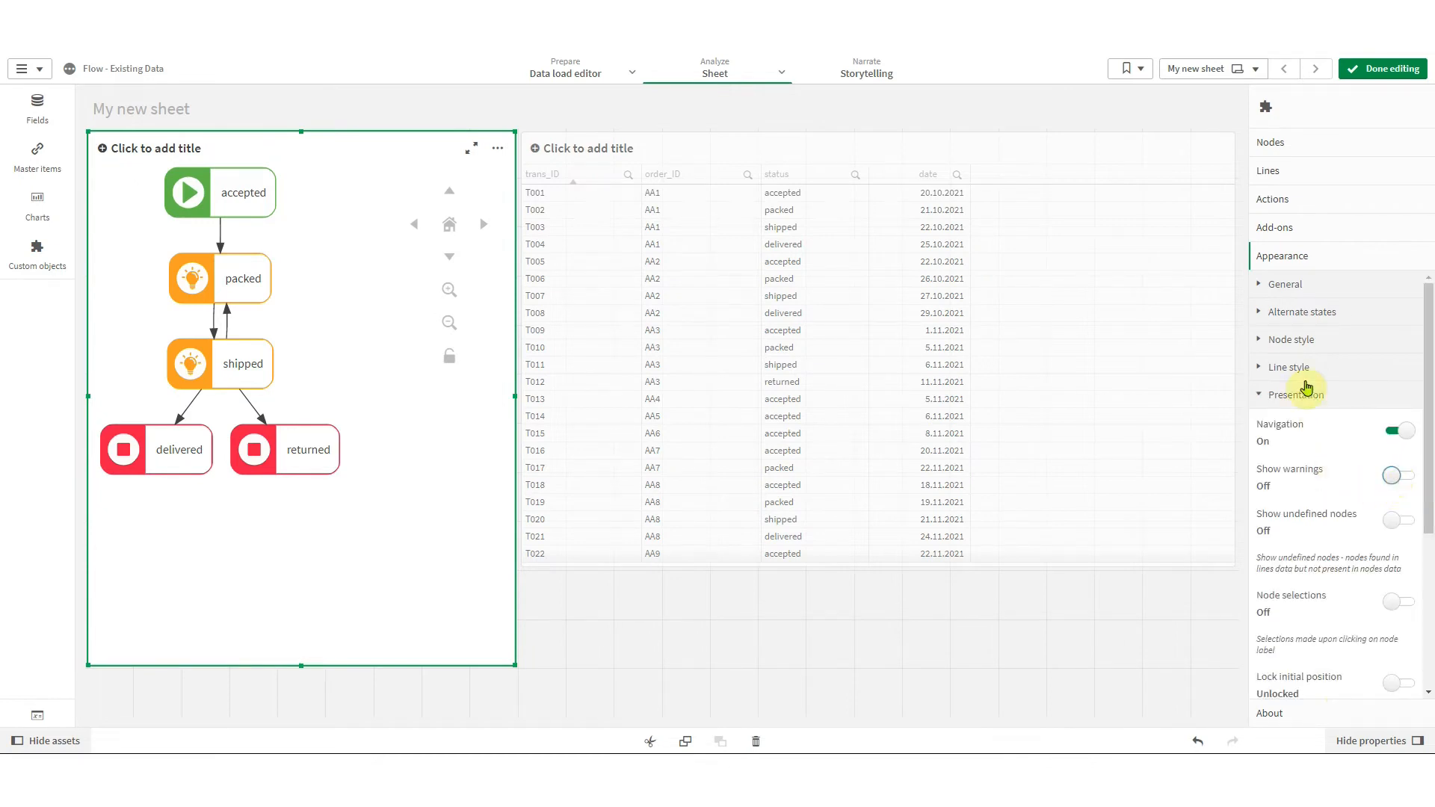
{"action": "left_click", "coordinate": [1312, 396]}
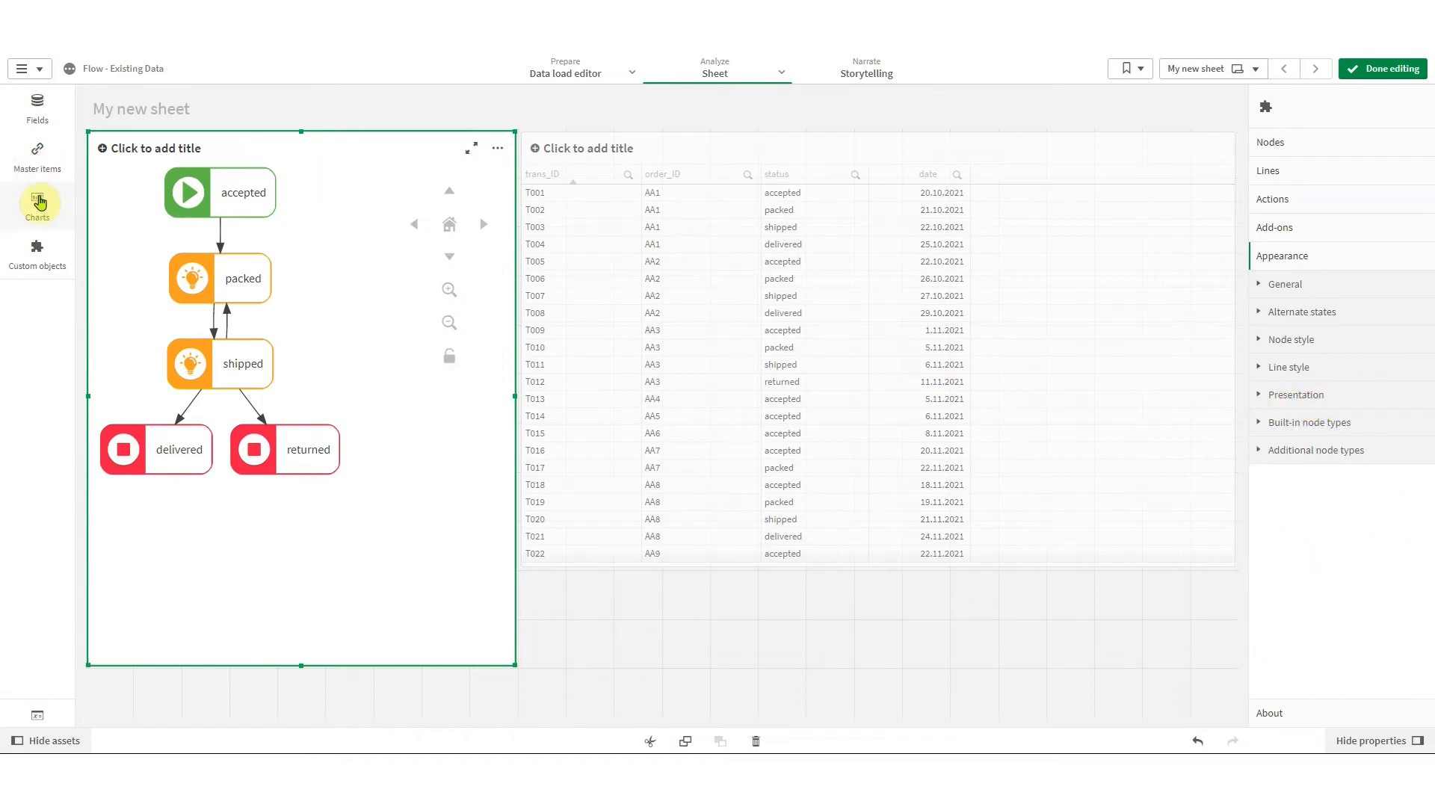
- Add the status_next field as a column to the orders table and finish editing the sheet
{"action": "left_click", "coordinate": [38, 108]}
{"action": "left_click_drag", "start_coordinate": [133, 232], "coordinate": [892, 322]}
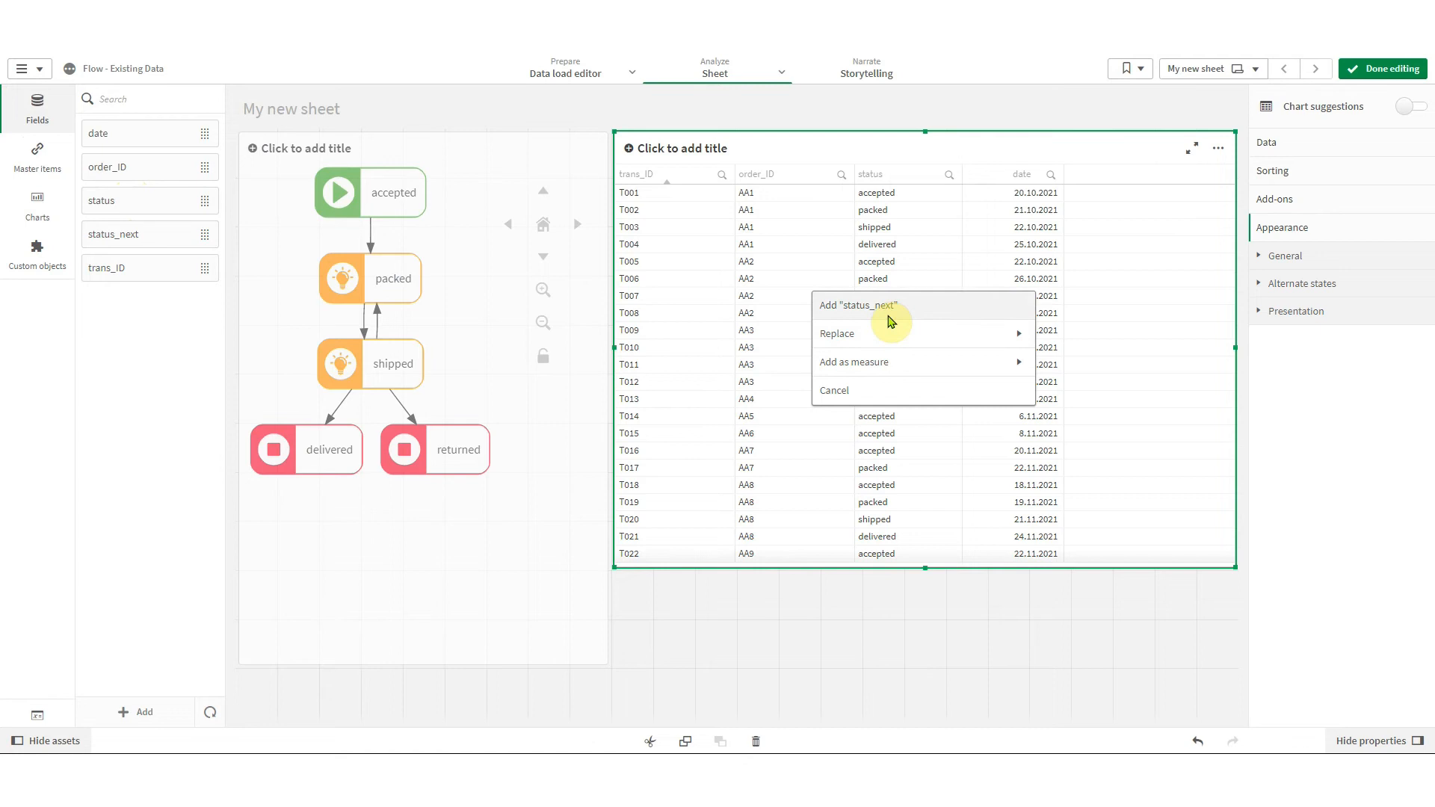
{"action": "left_click", "coordinate": [892, 318]}
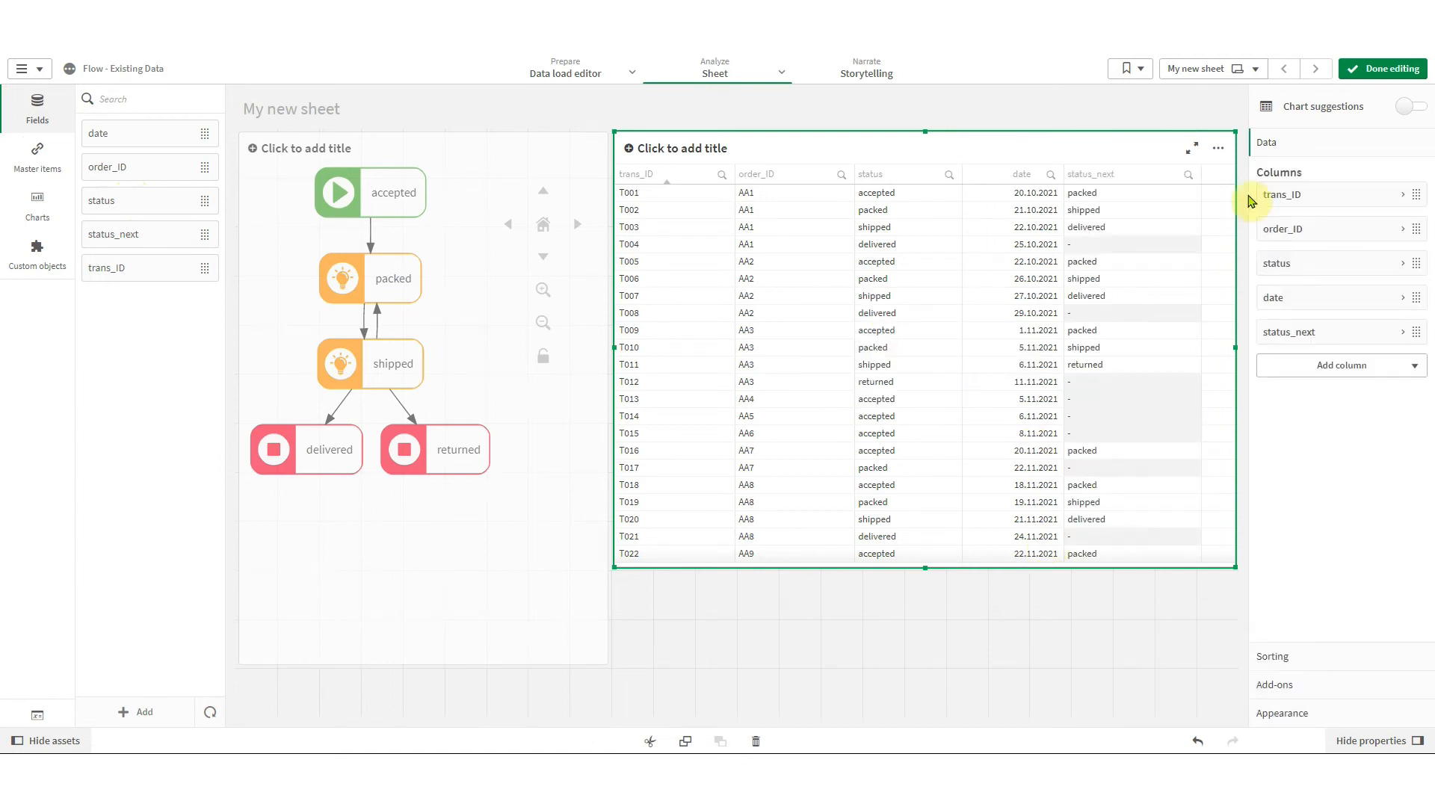
{"action": "left_click", "coordinate": [1405, 68]}
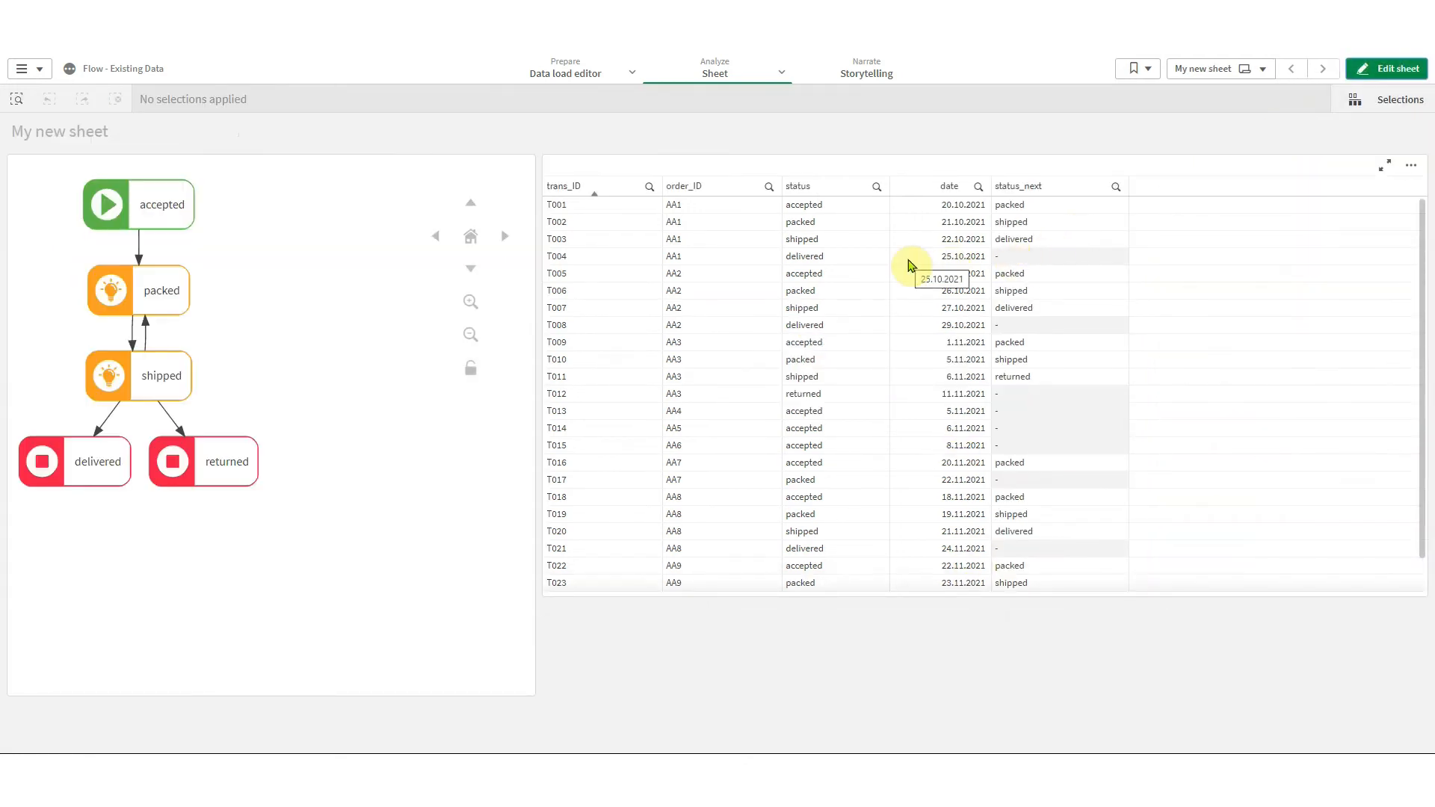
- Sort the table by date descending and then by order_ID ascending, and apply the sorting permanently to the sheet
{"action": "left_click", "coordinate": [940, 191]}
{"action": "left_click", "coordinate": [940, 191]}
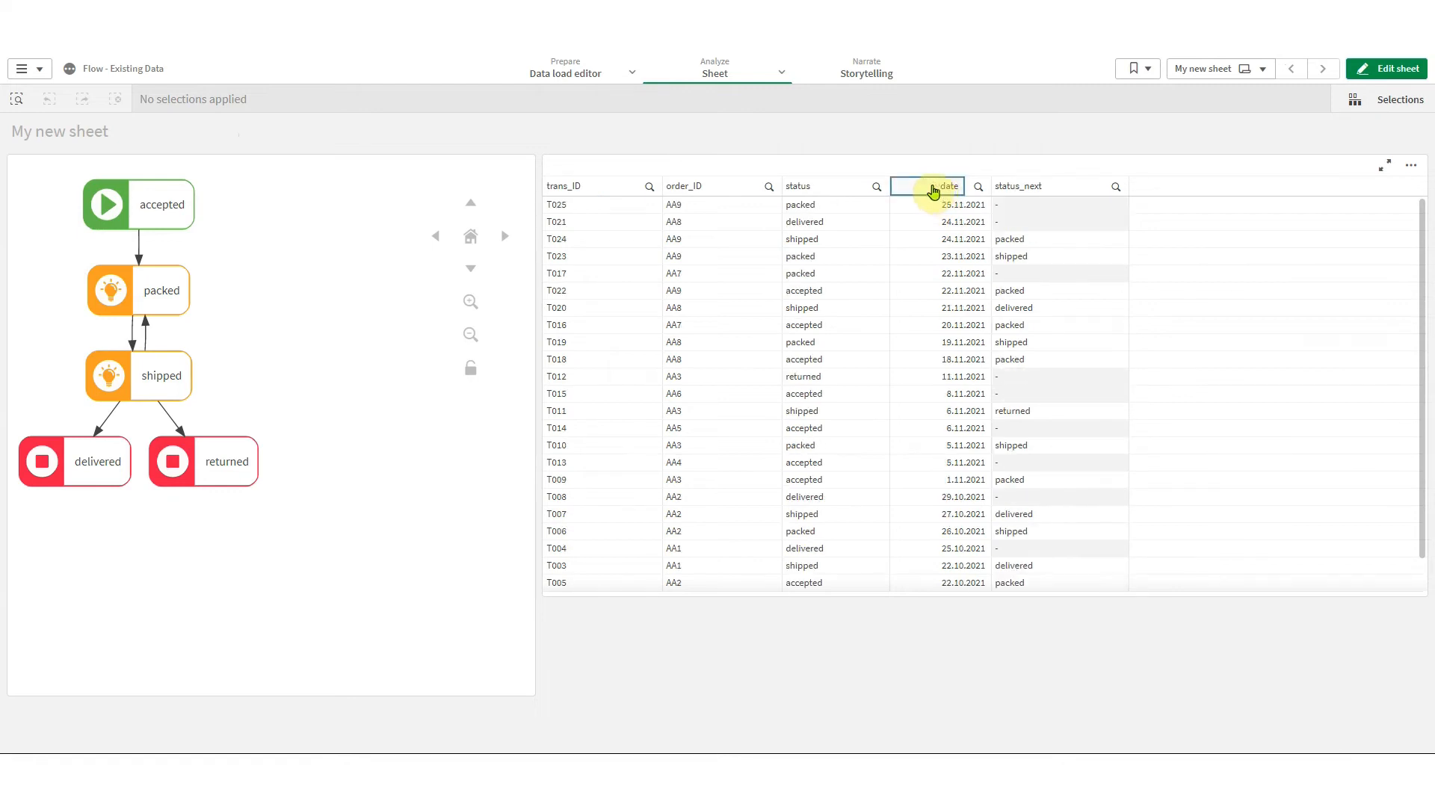
{"action": "left_click", "coordinate": [703, 191]}
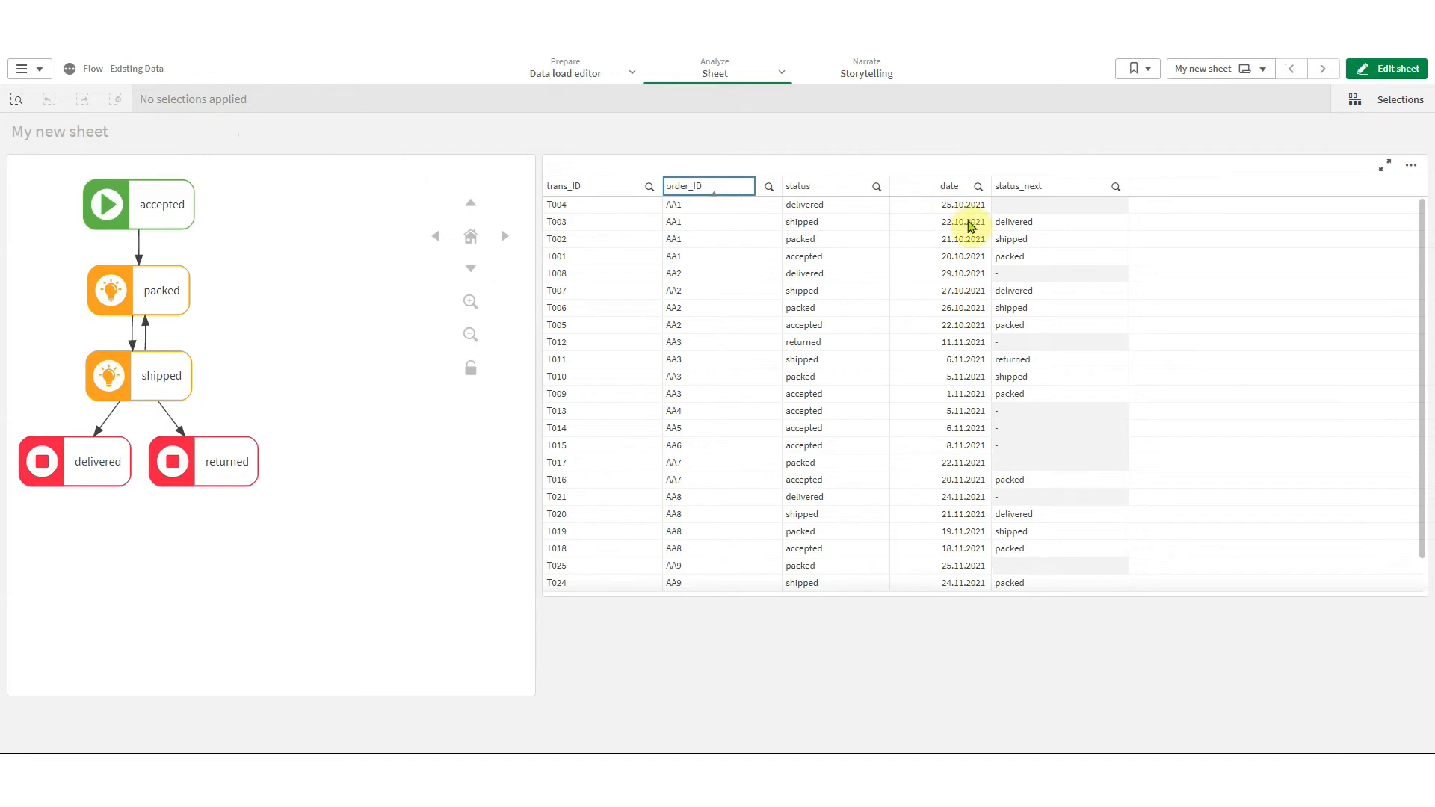
{"action": "left_click", "coordinate": [1398, 68]}
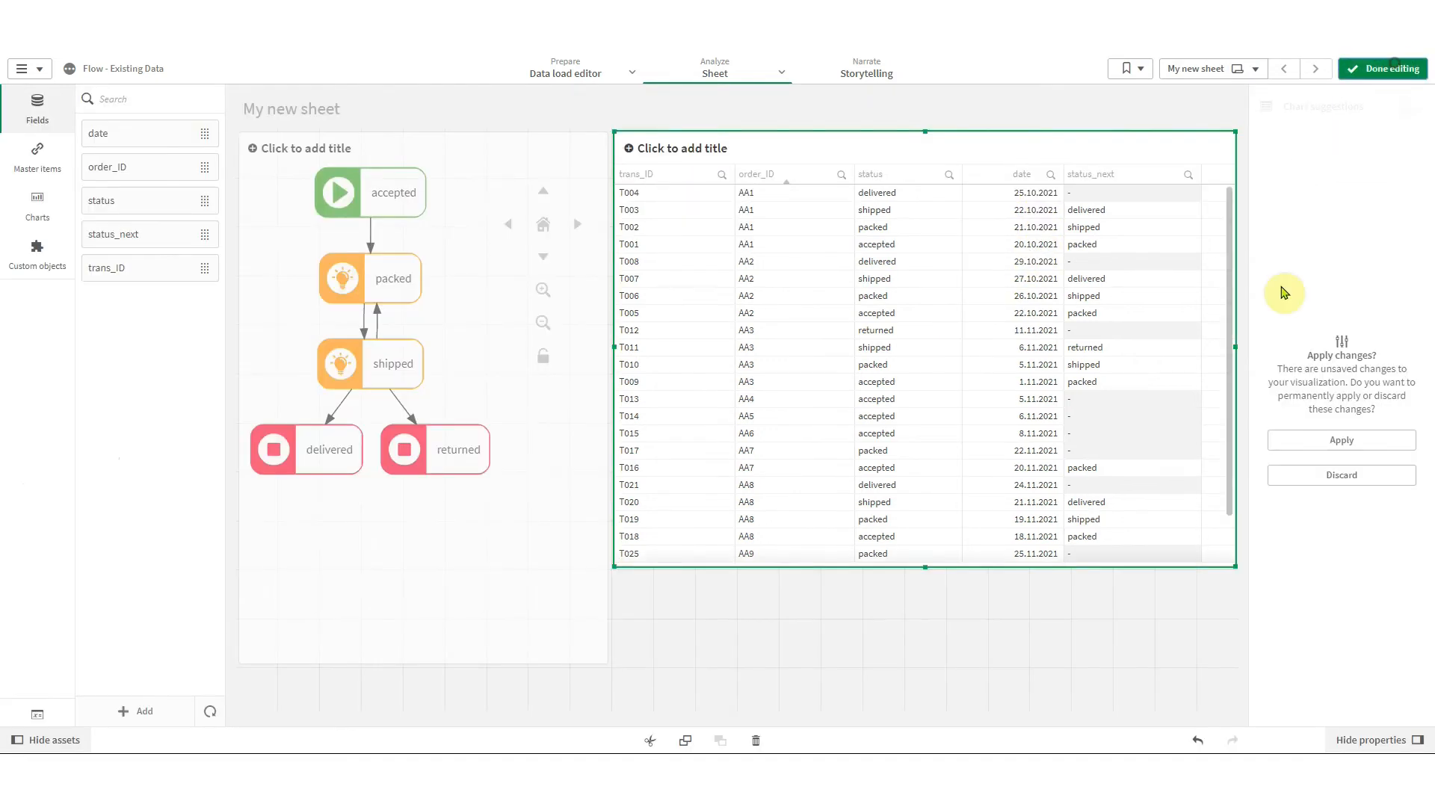
{"action": "left_click", "coordinate": [1362, 447]}
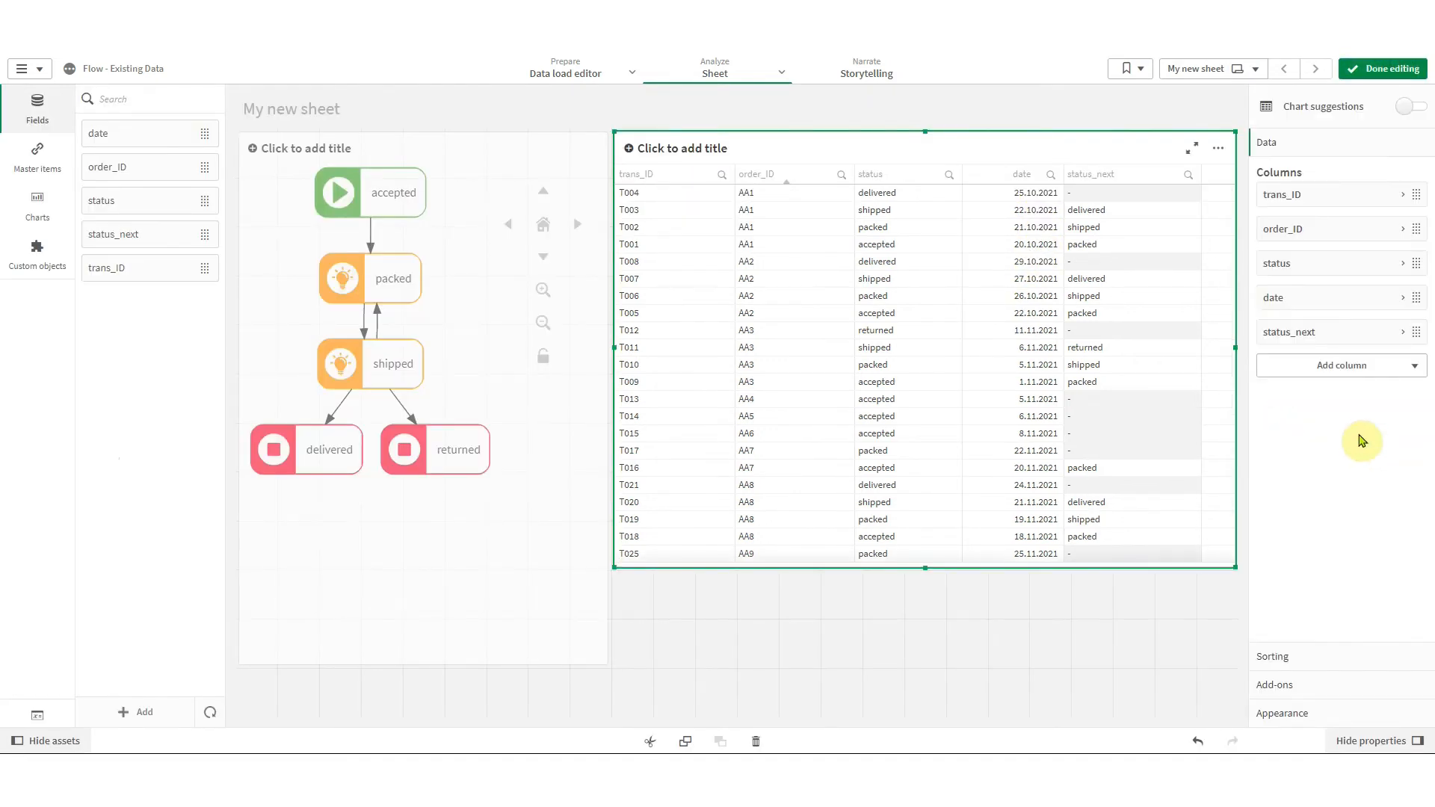
{"action": "left_click", "coordinate": [1388, 69]}
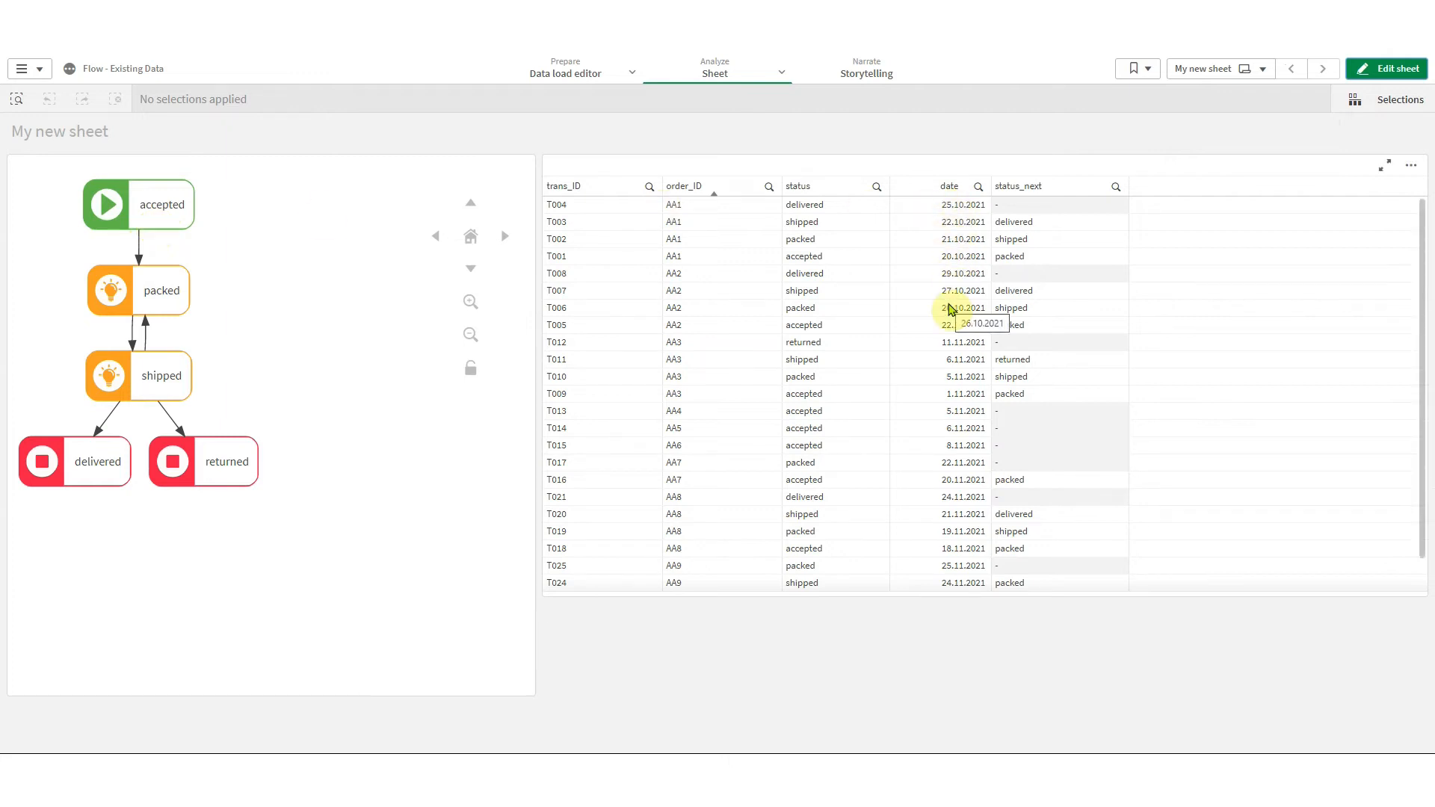
- In the data load editor, insert a preceding load of all fields (*) above the resident load of the orders table
{"action": "left_click", "coordinate": [773, 13]}
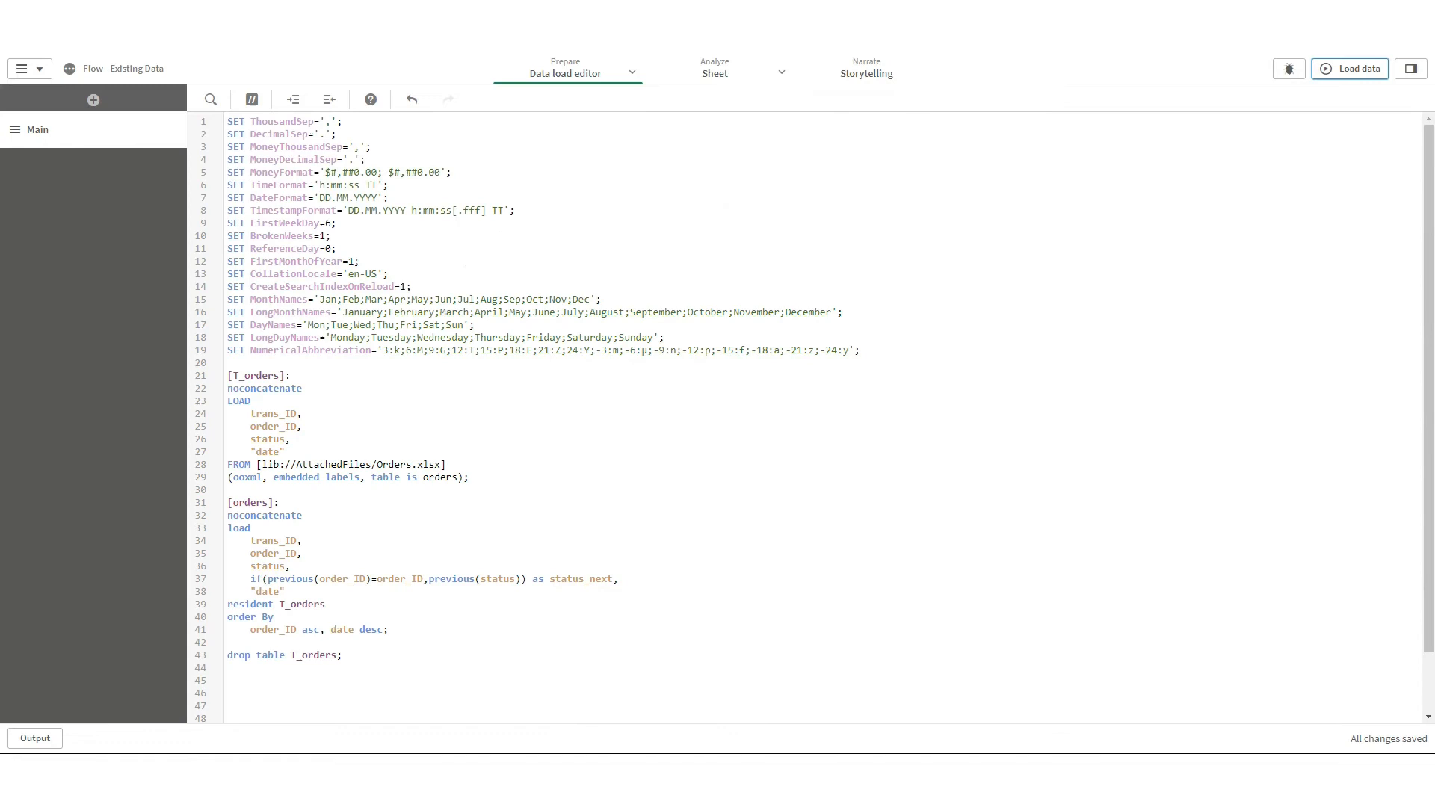
{"action": "left_click", "coordinate": [336, 518]}
{"action": "key", "text": "Return"}
{"action": "type", "text": "load"}
{"action": "left_click", "coordinate": [323, 532]}
{"action": "key", "text": "Return"}
{"action": "type", "text": "*,"}
{"action": "key", "text": "Return"}
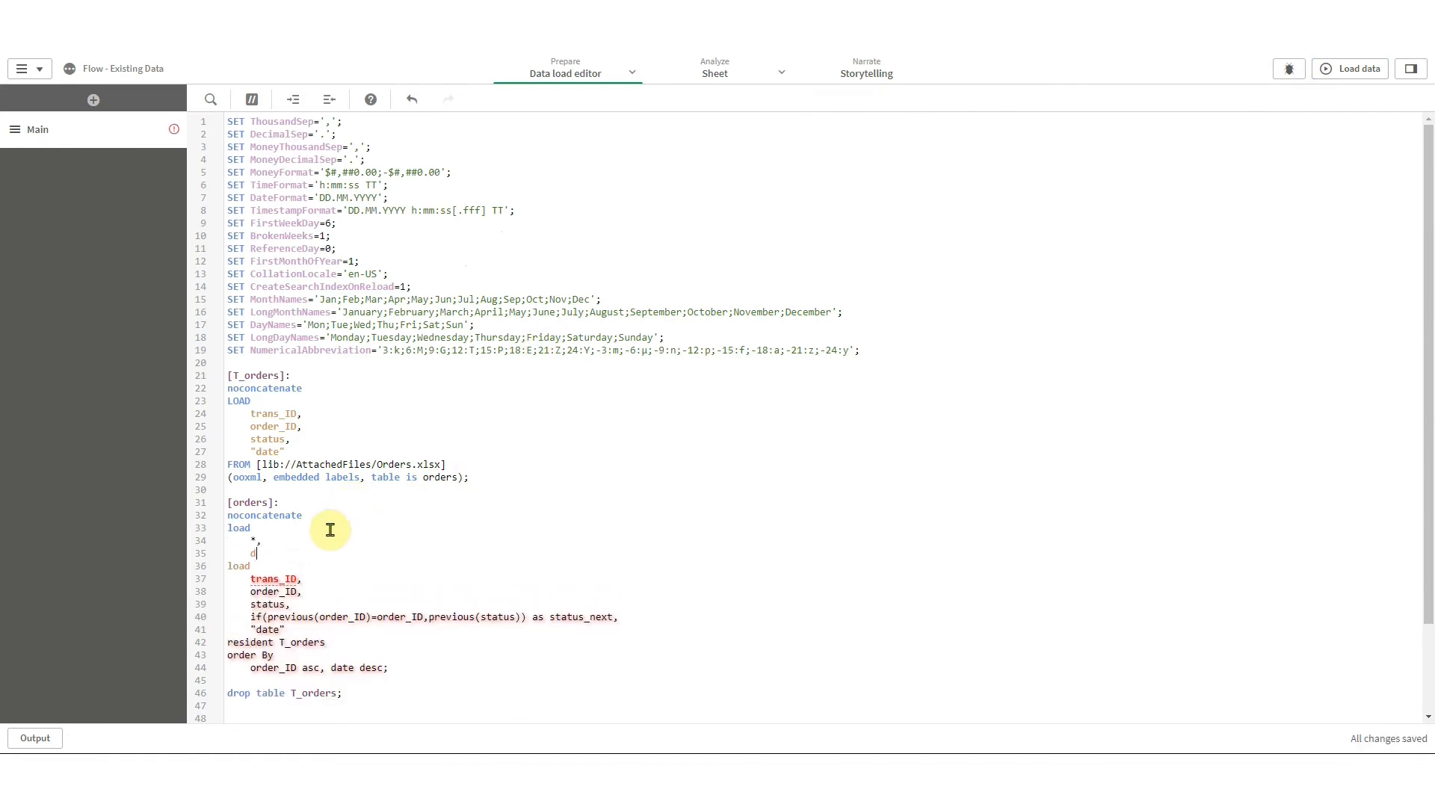
- Add the expression previous(date)-date as duration to the preceding load of the orders table
{"action": "type", "text": "date"}
{"action": "type", "text": "prev"}
{"action": "type", "text": "ious(date)-"}
{"action": "key", "text": "Right"}
{"action": "key", "text": "Right"}
{"action": "key", "text": "Right"}
{"action": "key", "text": "Right"}
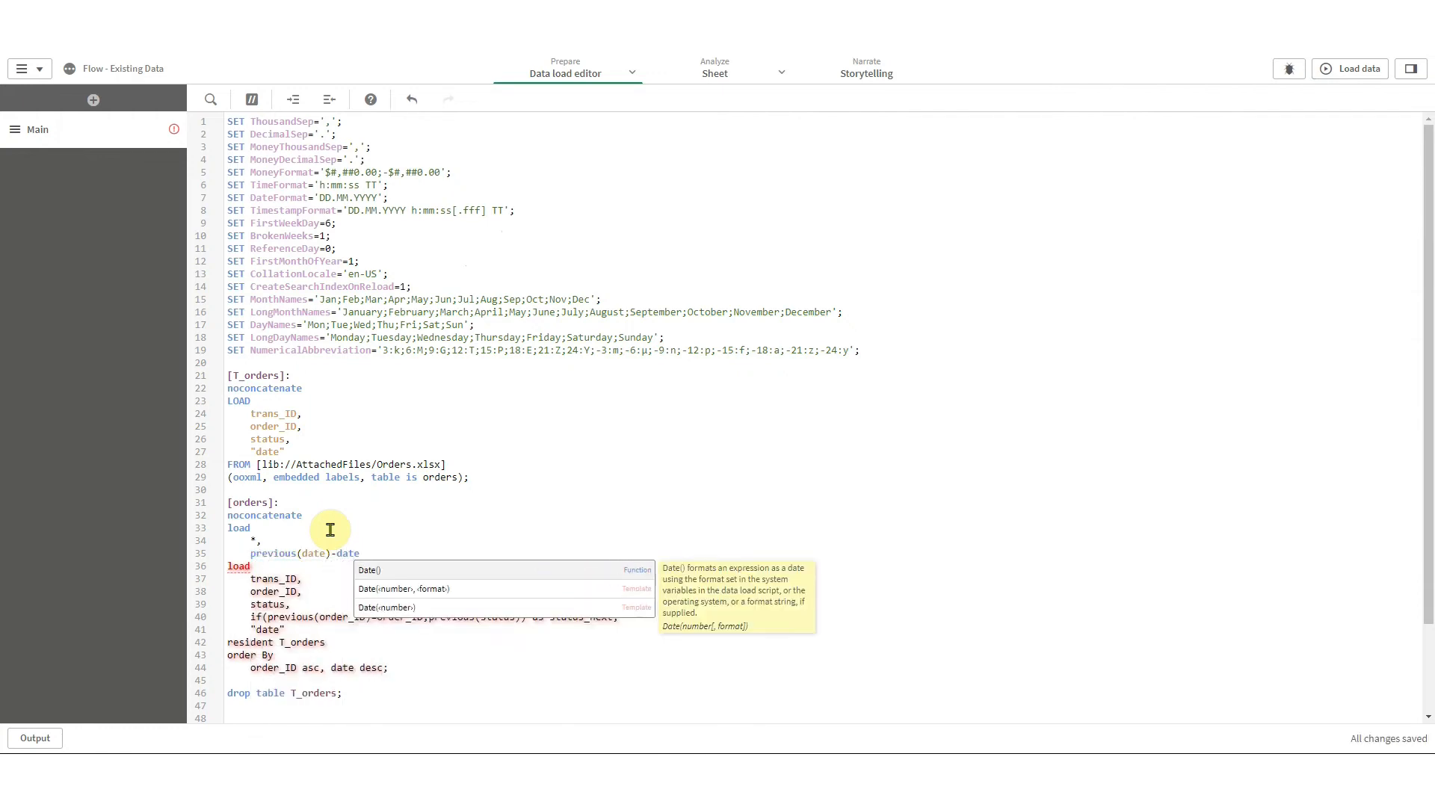
{"action": "type", "text": "as duration"}
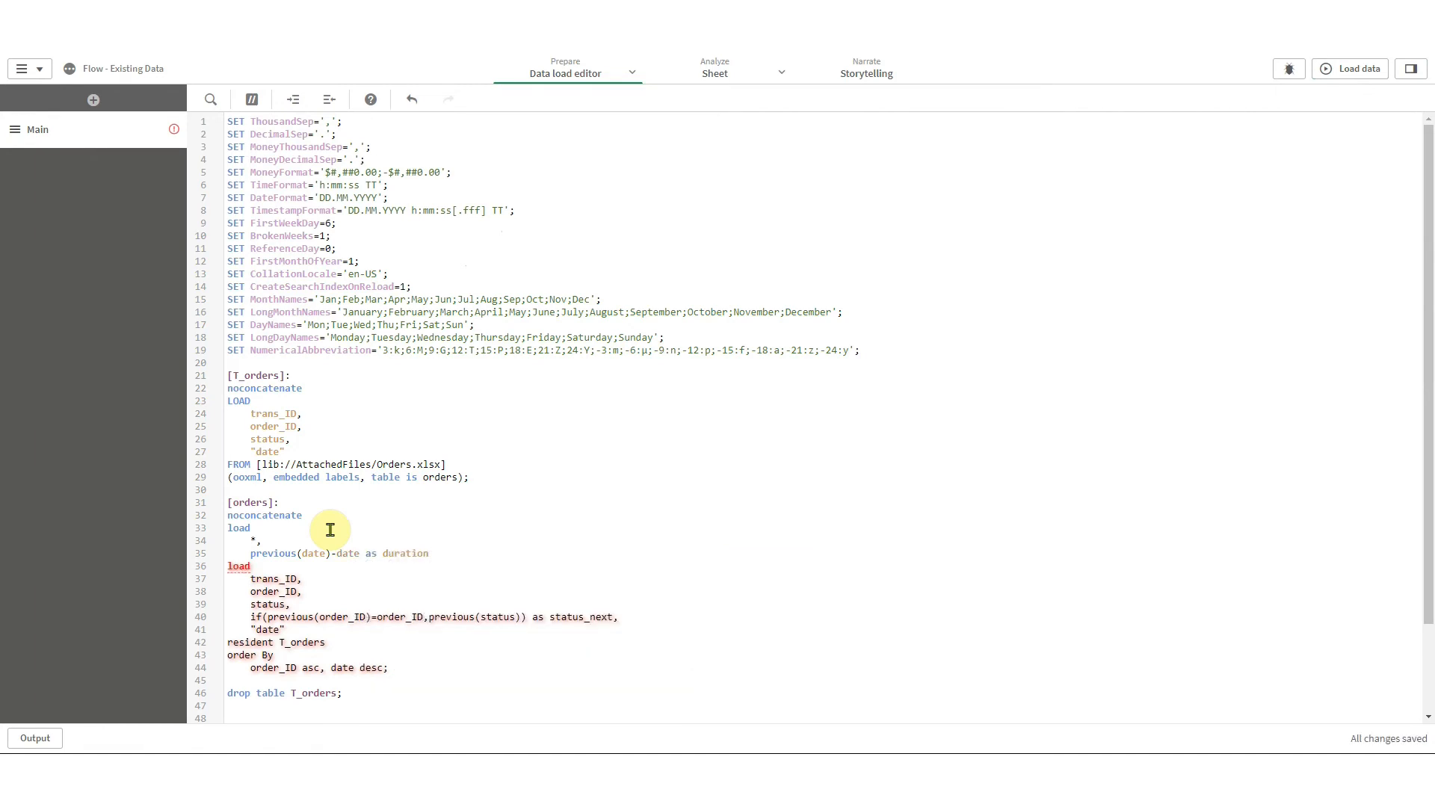
{"action": "left_click", "coordinate": [984, 13]}
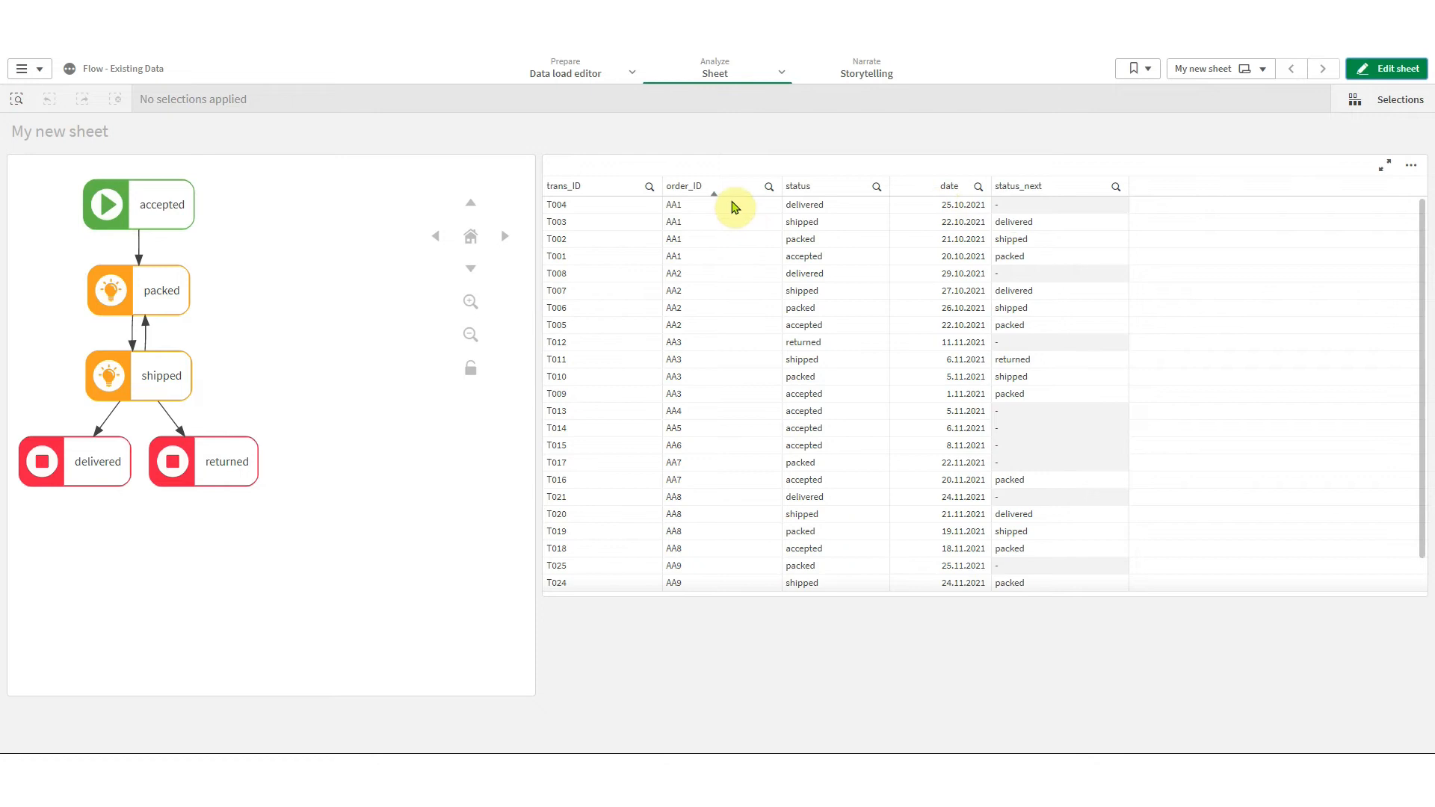
{"action": "left_click", "coordinate": [565, 72]}
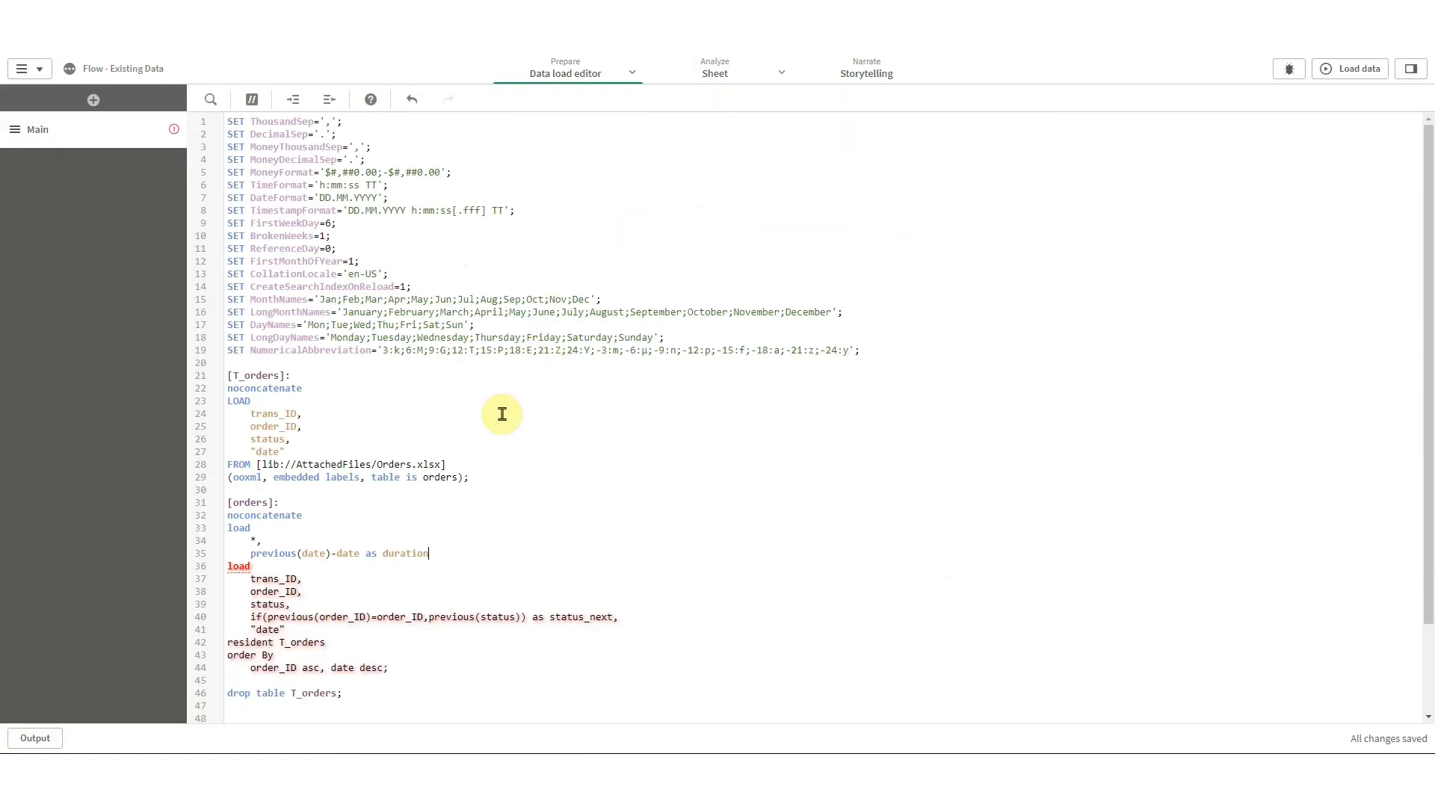
{"action": "key", "text": "Return"}
{"action": "type", "text": "if(isnull(stat"}
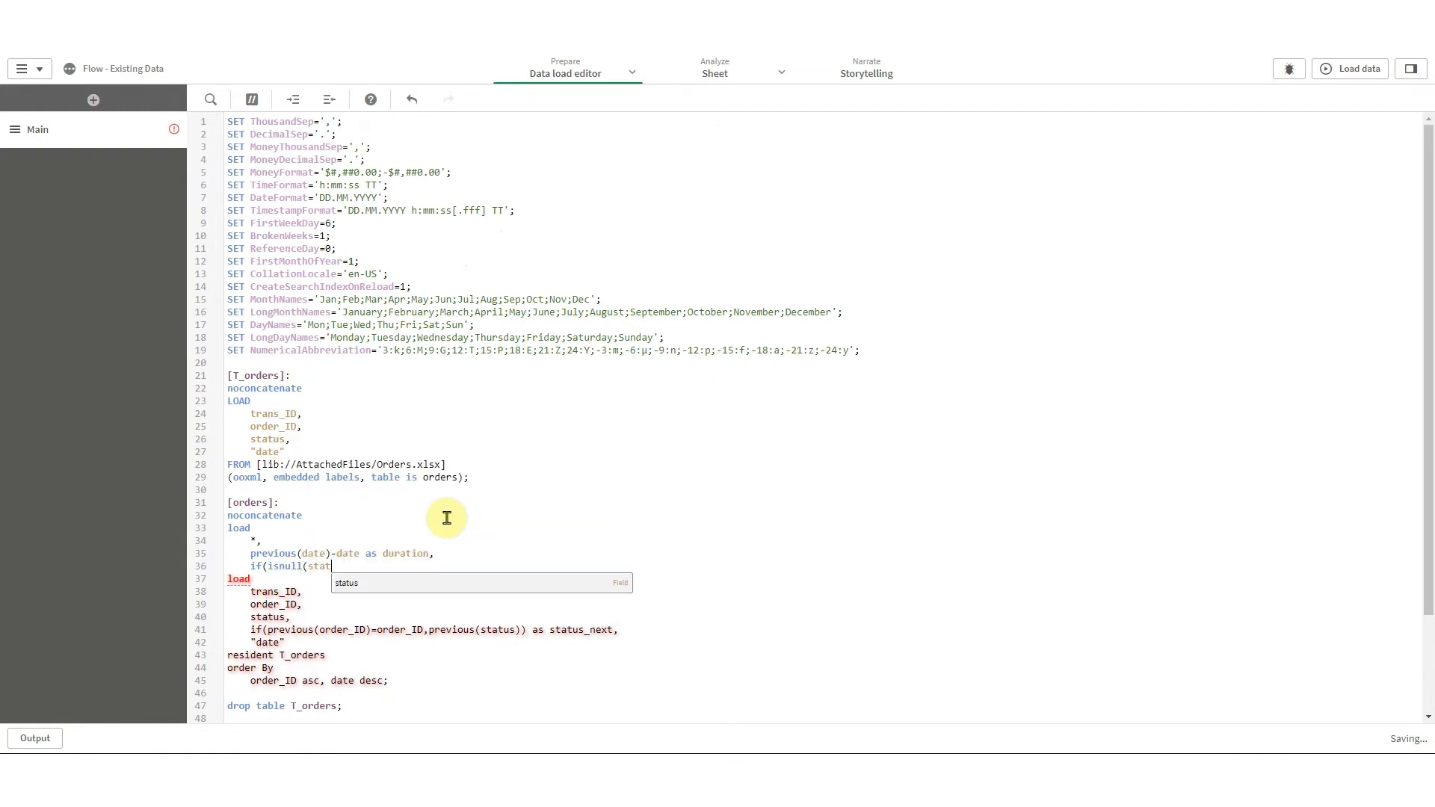
{"action": "type", "text": "us_next),1,0) as @actual"}
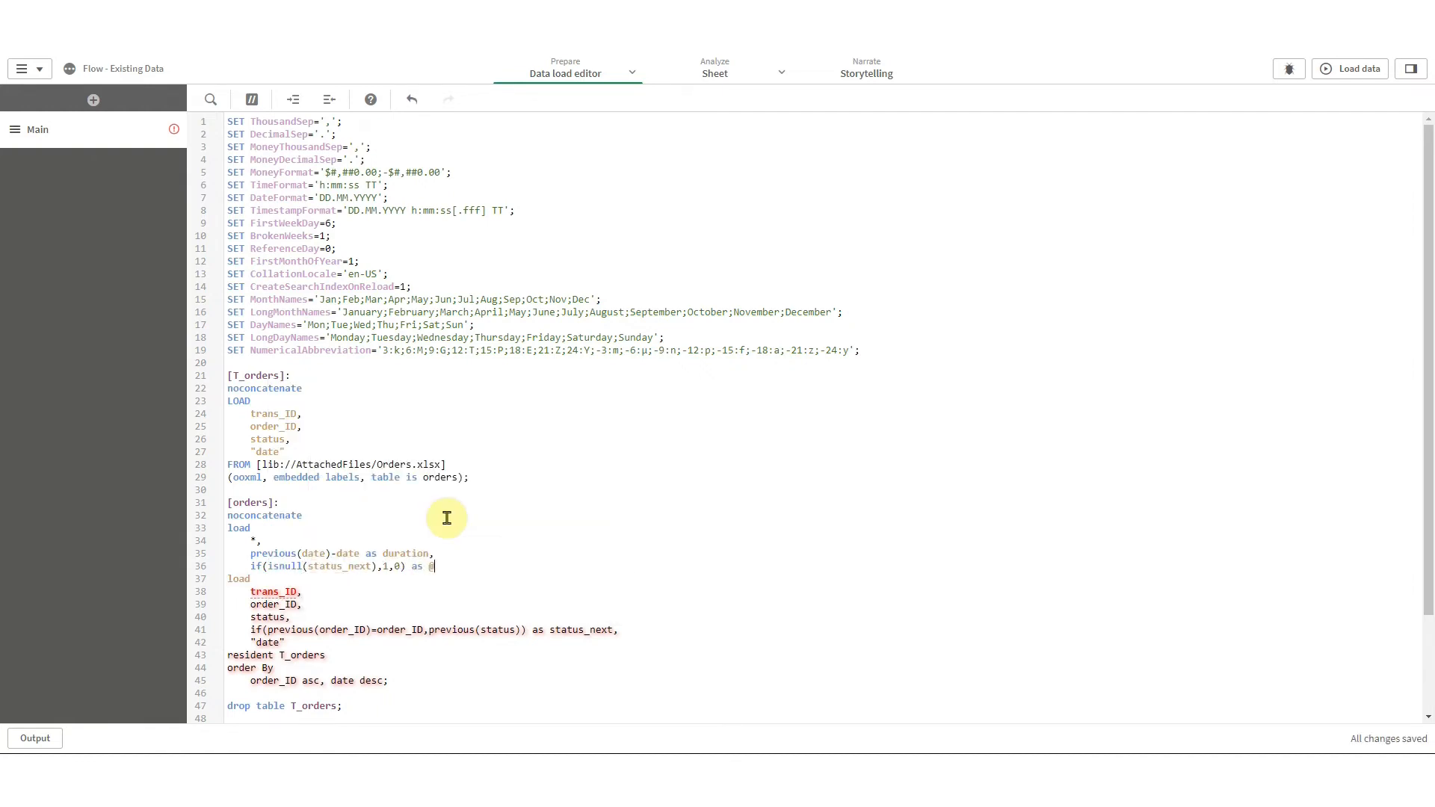
{"action": "key", "text": "Return"}
{"action": "type", "text": ";"}
- Load the data with the updated script, open the sheet for editing and select the flow diagram
{"action": "left_click", "coordinate": [1366, 72]}
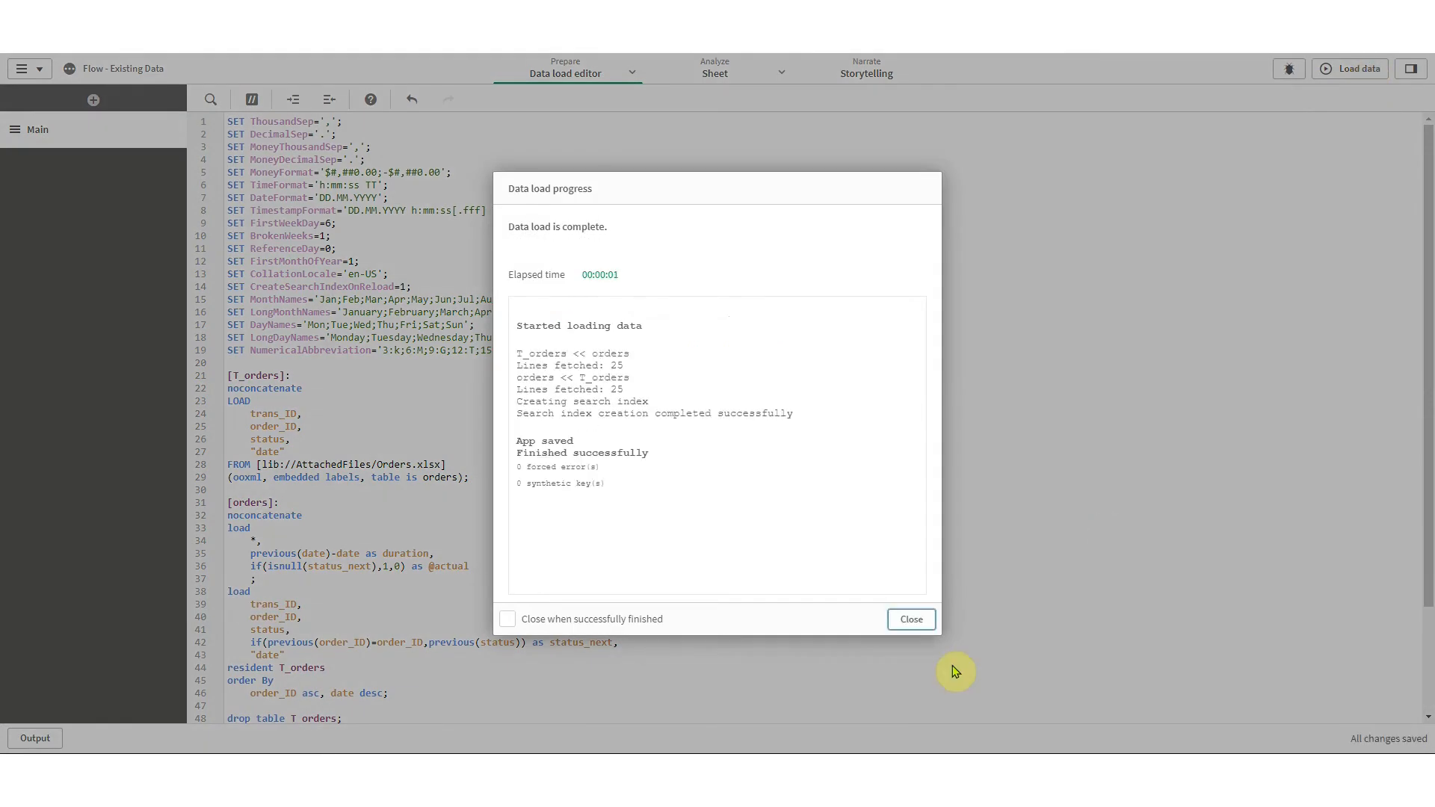
{"action": "left_click", "coordinate": [913, 618]}
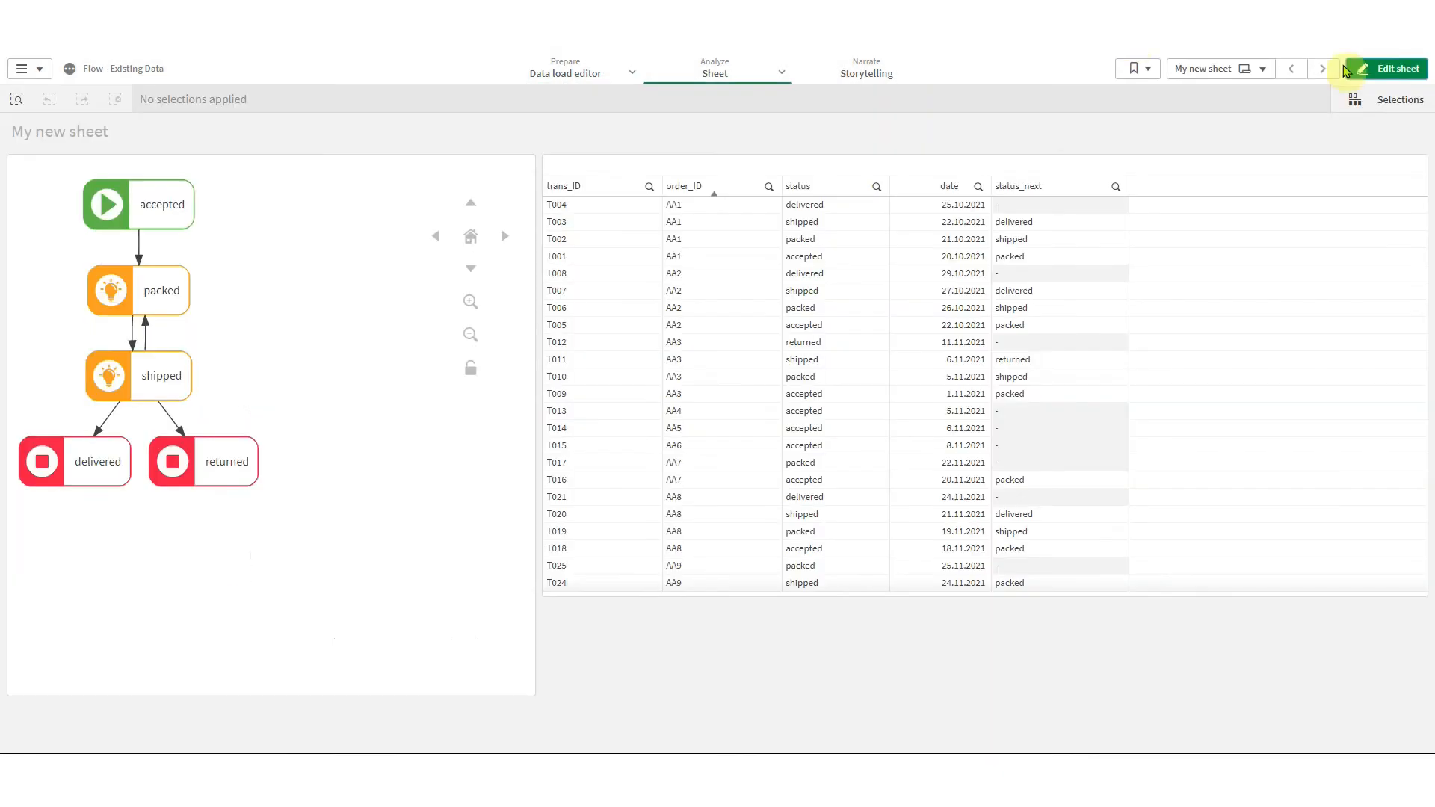
{"action": "left_click", "coordinate": [1384, 68]}
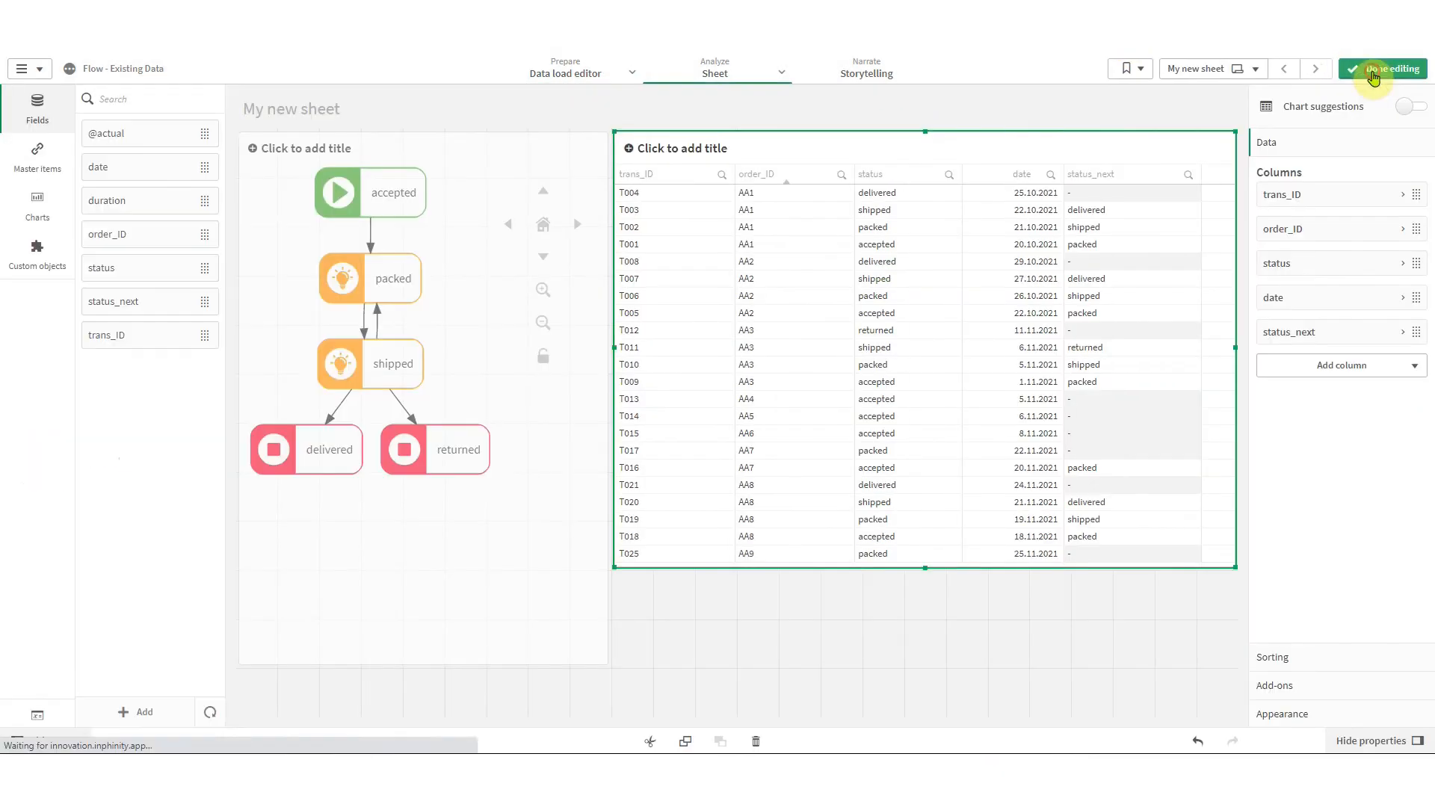
{"action": "left_click", "coordinate": [511, 552]}
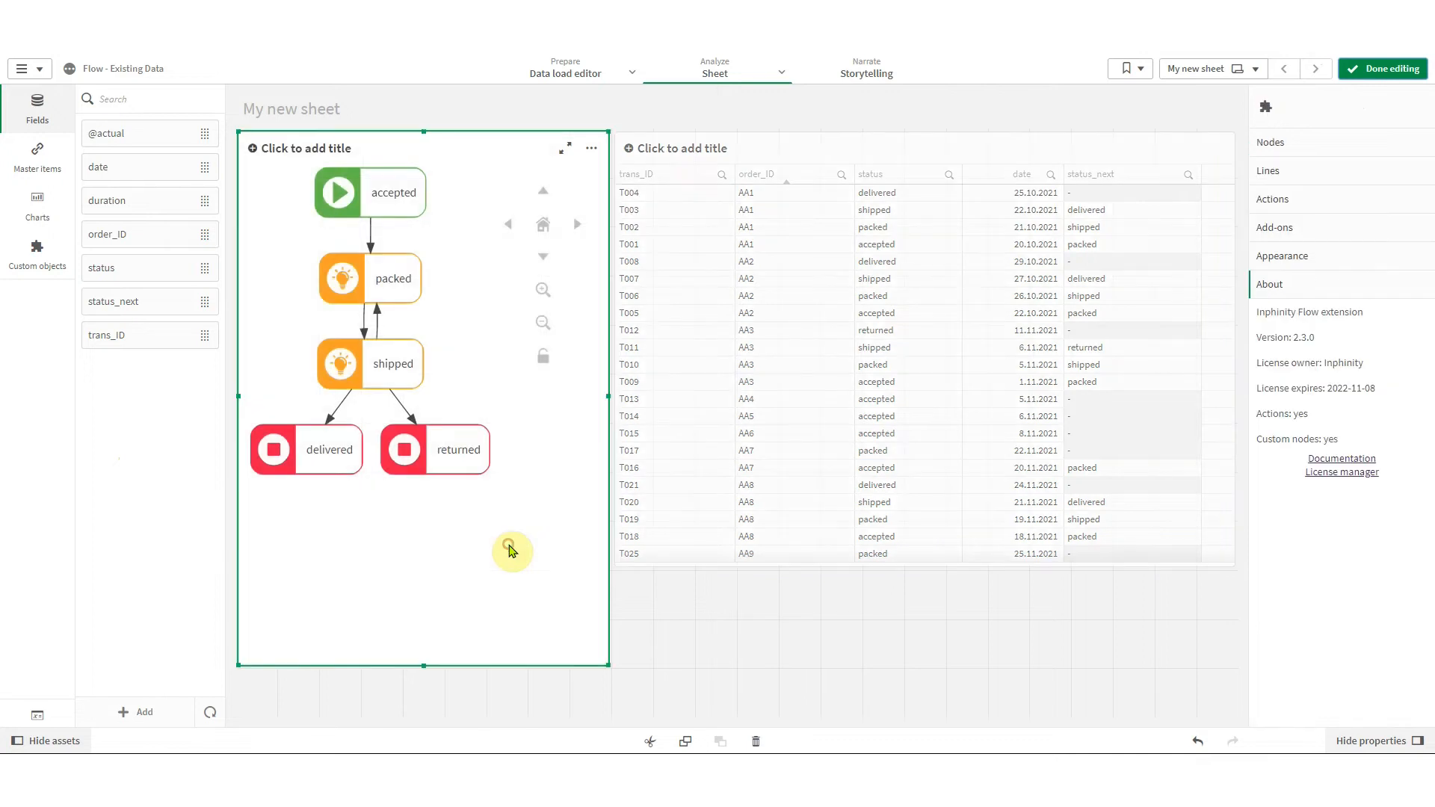
- Set the line label of the flow diagram to the expression =avg(duration) & ' days'
{"action": "left_click", "coordinate": [1306, 170]}
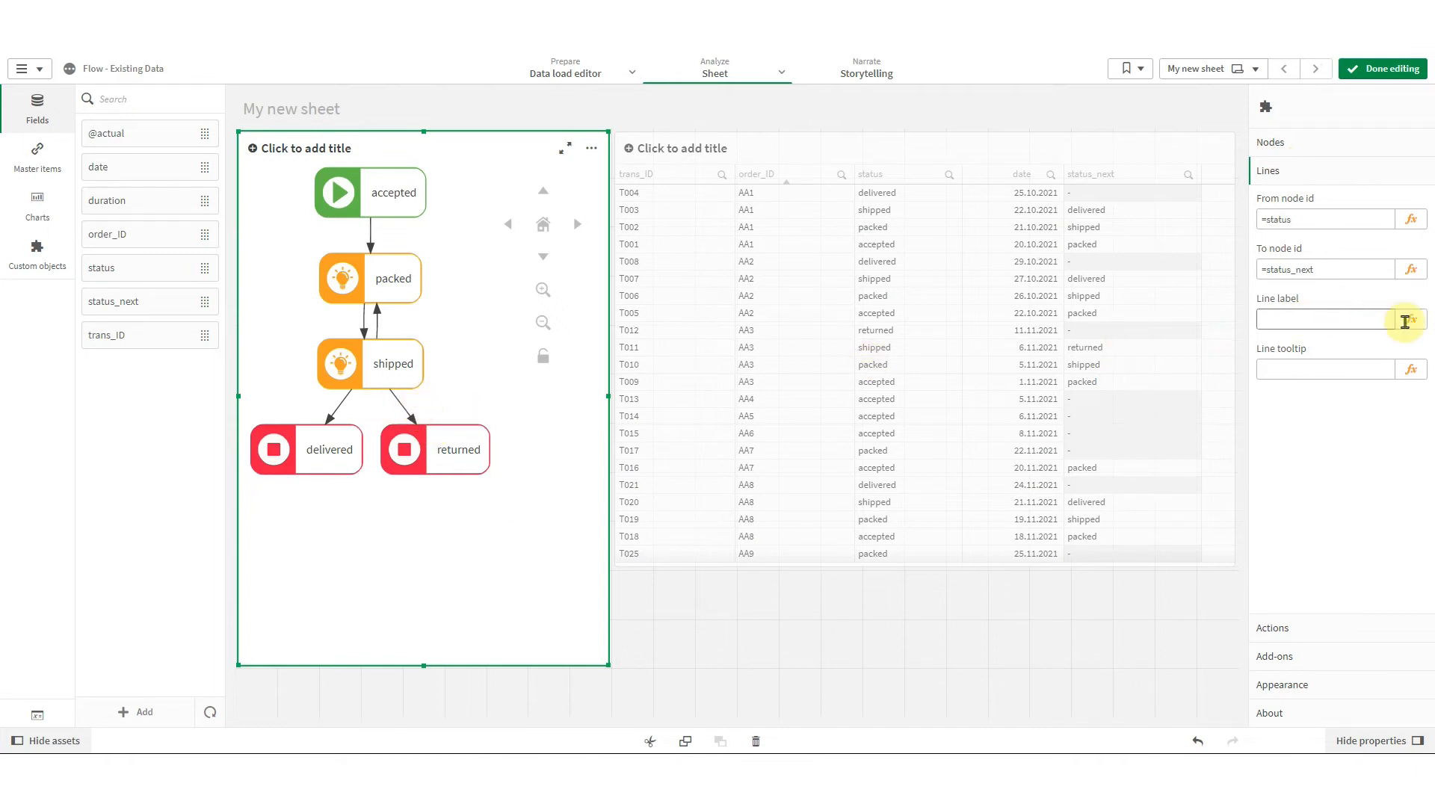
{"action": "left_click", "coordinate": [1412, 325]}
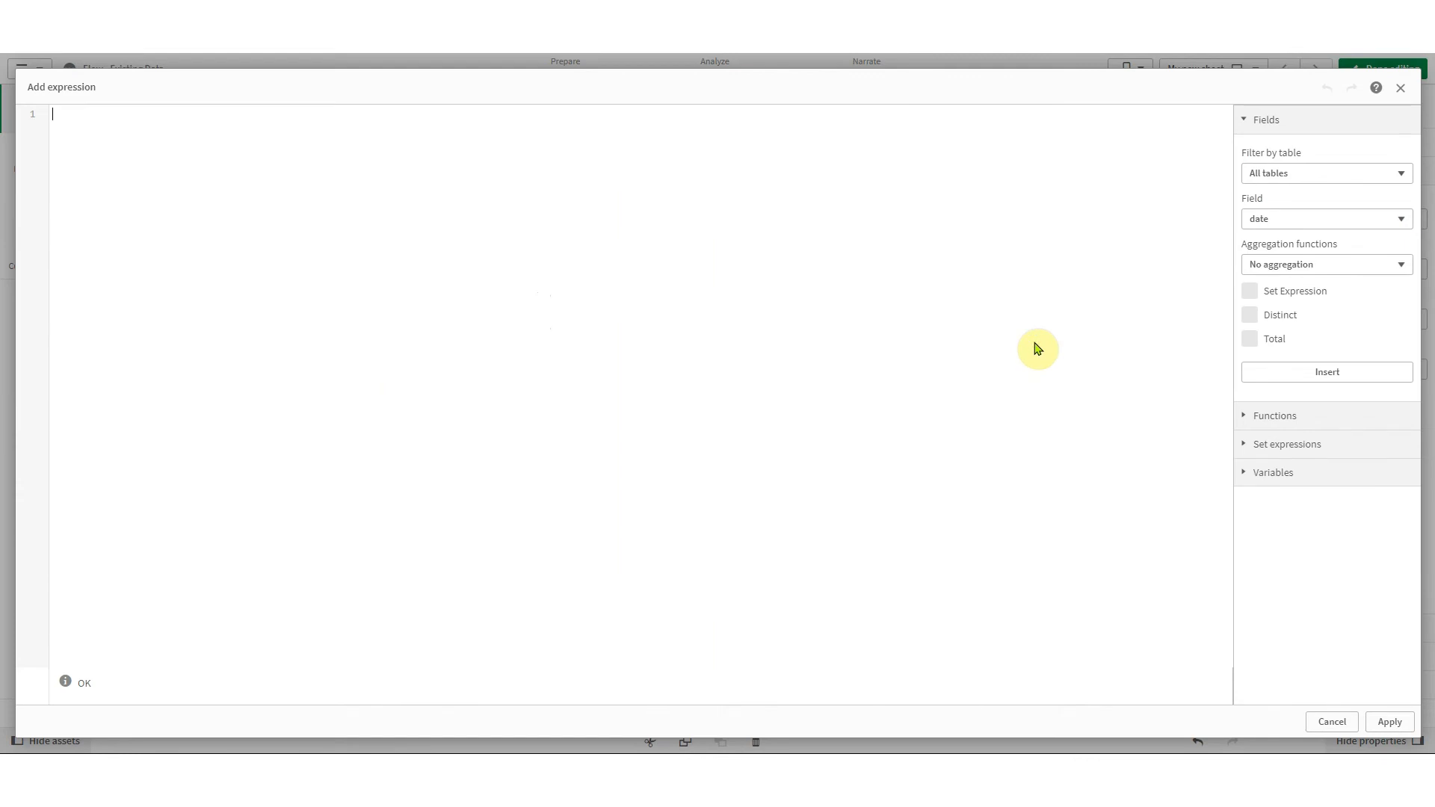
{"action": "type", "text": "avg(d"}
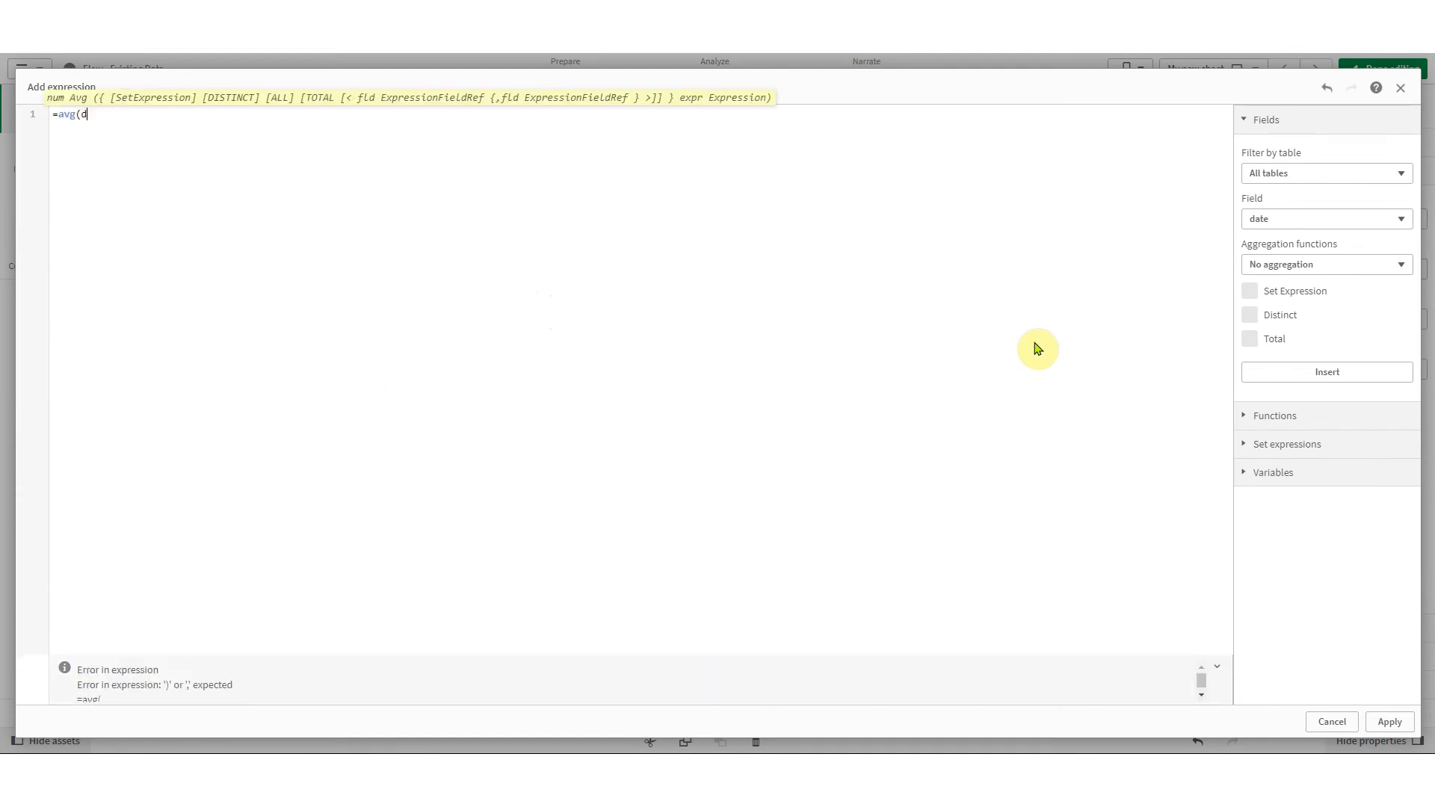
{"action": "type", "text": "uration) & ' days'"}
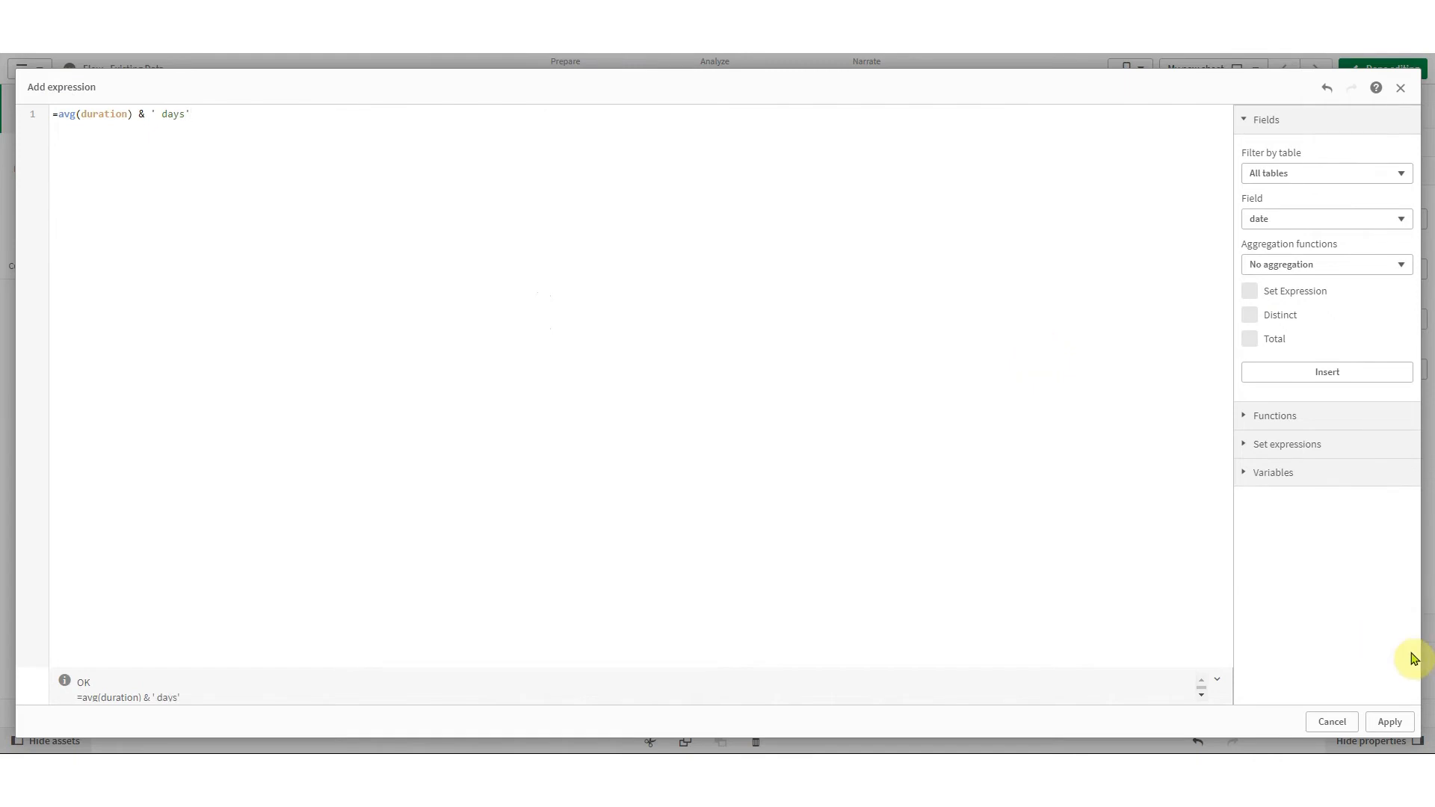
{"action": "left_click", "coordinate": [1389, 721]}
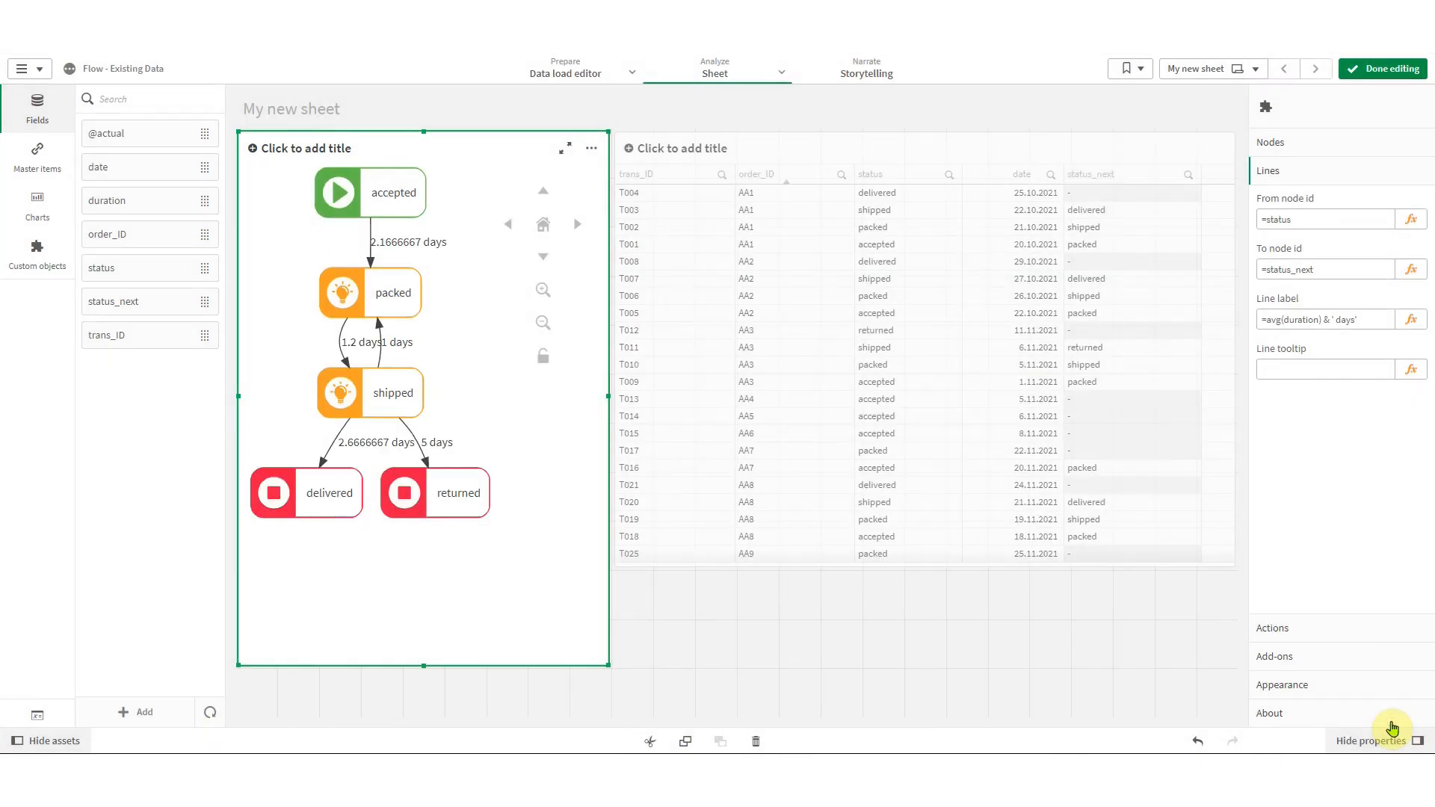
- Wrap avg(duration) in the line label in round() with precision '0.01', and change the precision to '0.1'
{"action": "left_click", "coordinate": [1411, 319]}
{"action": "left_click", "coordinate": [59, 114]}
{"action": "type", "text": "round("}
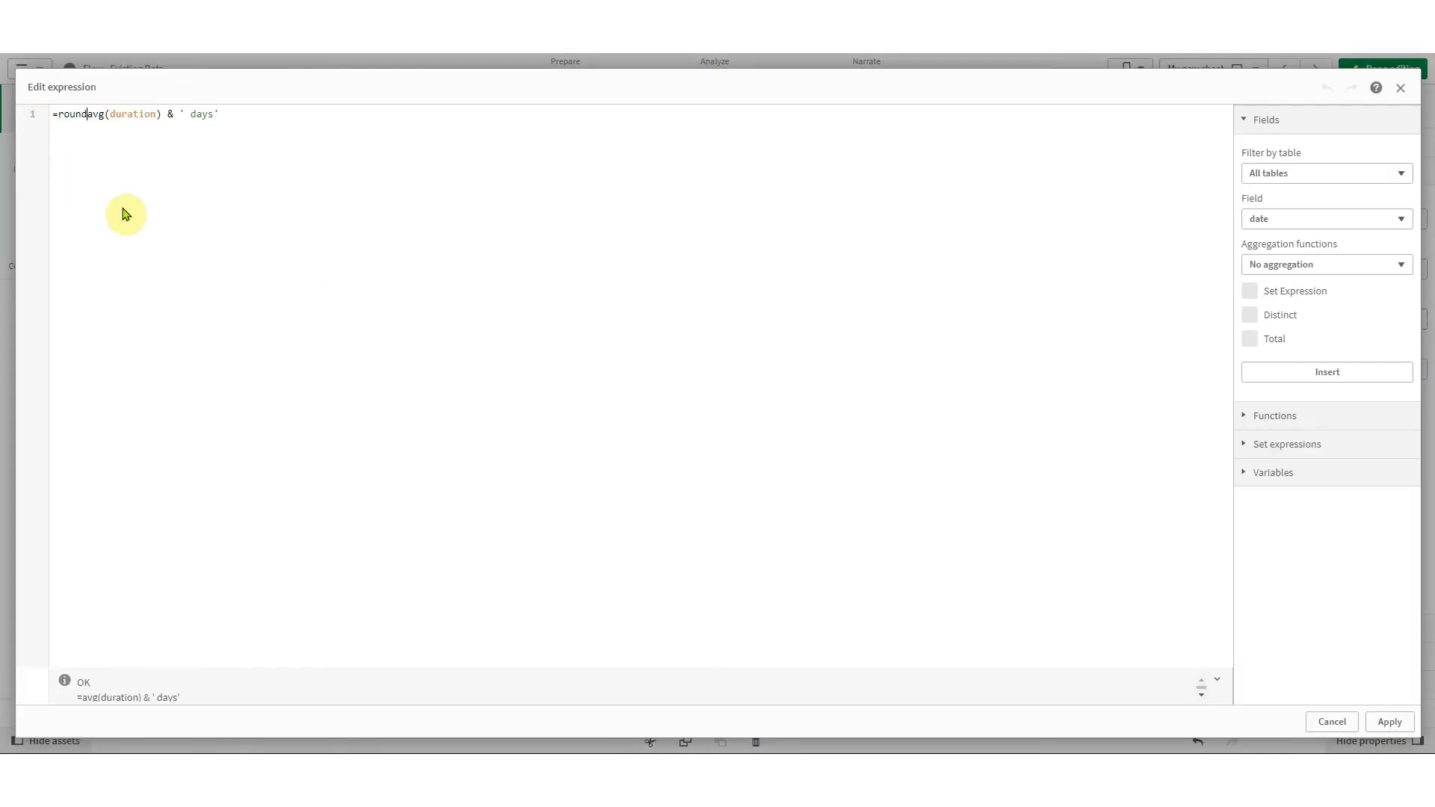
{"action": "left_click", "coordinate": [165, 114]}
{"action": "type", "text": ",'0.01')"}
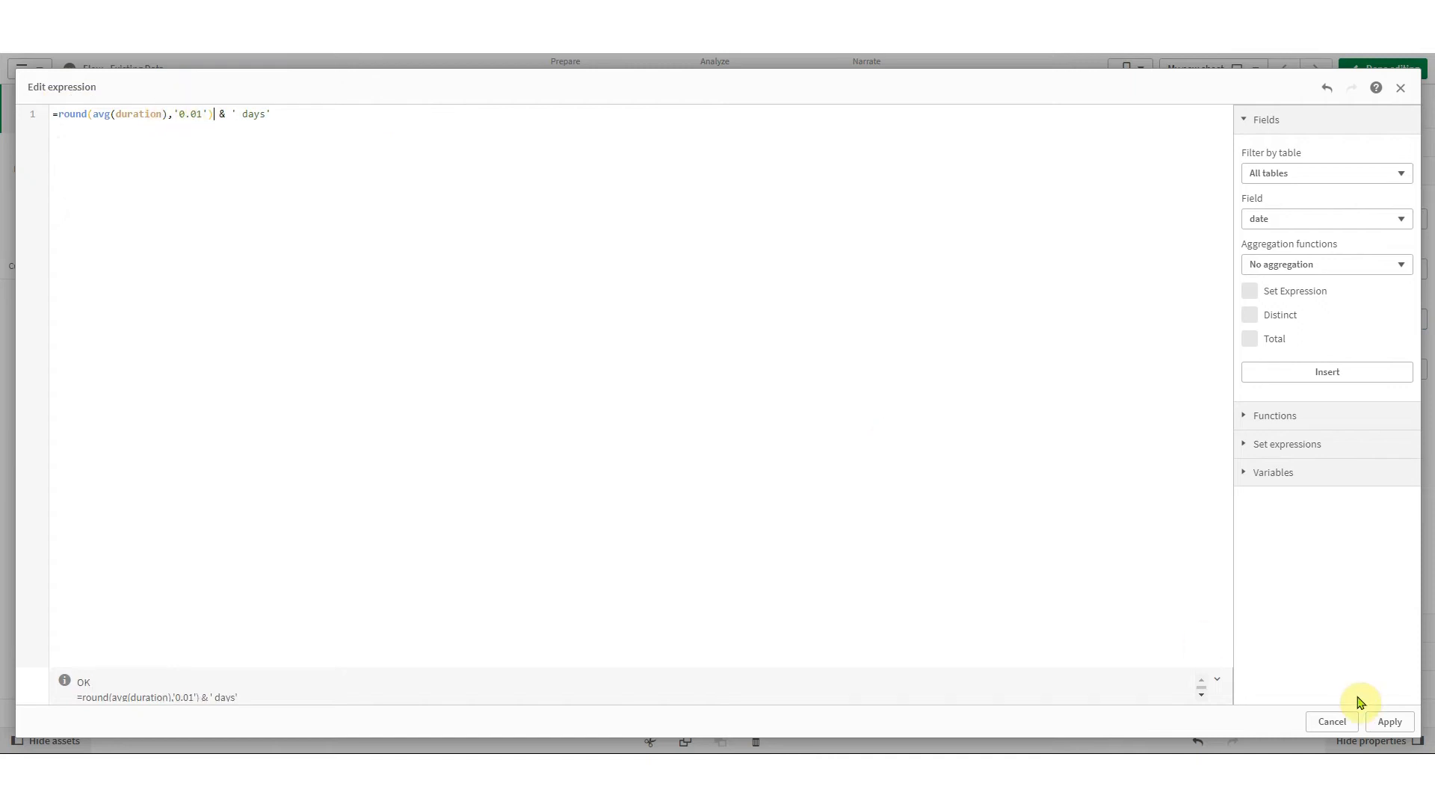
{"action": "left_click", "coordinate": [1389, 722]}
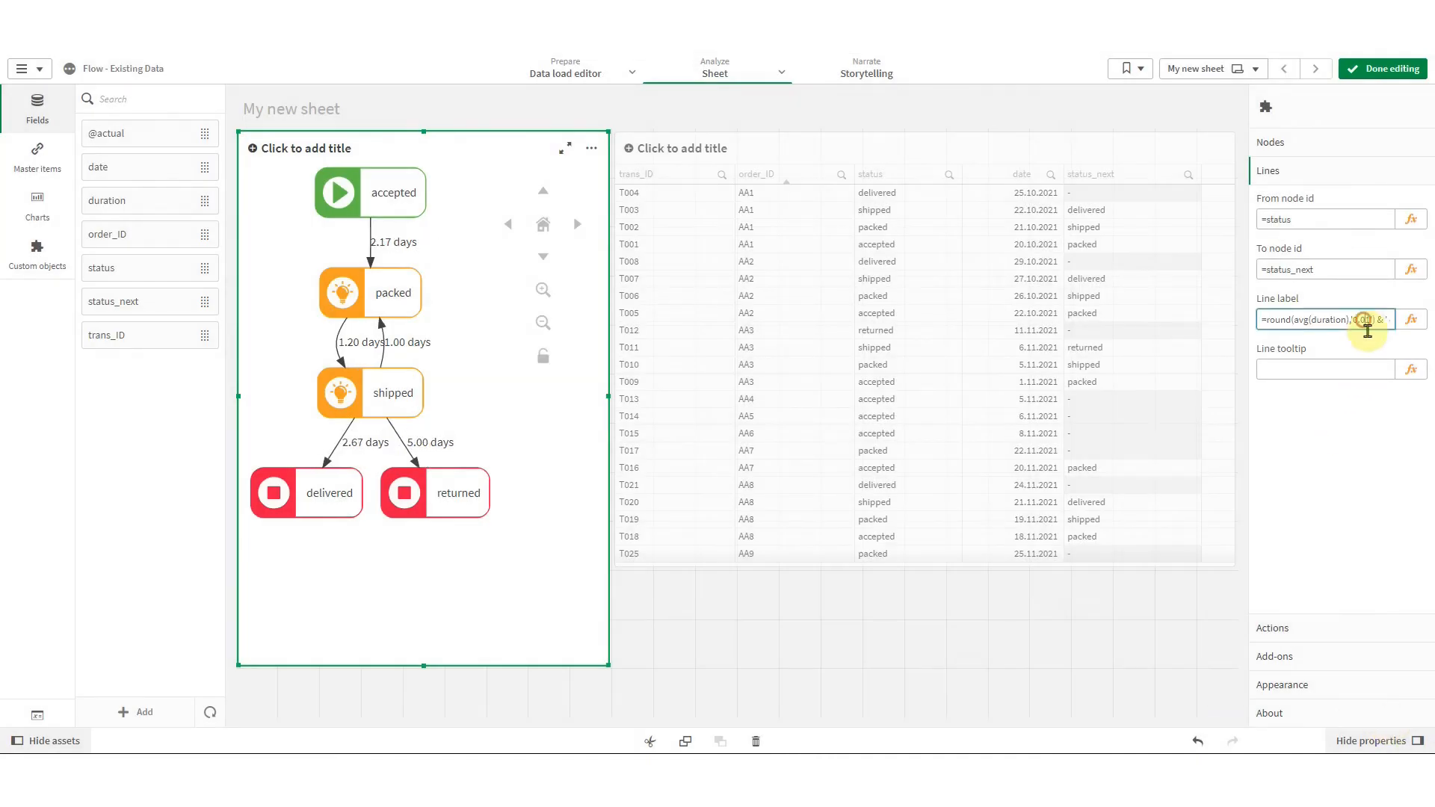
{"action": "left_click", "coordinate": [1381, 394]}
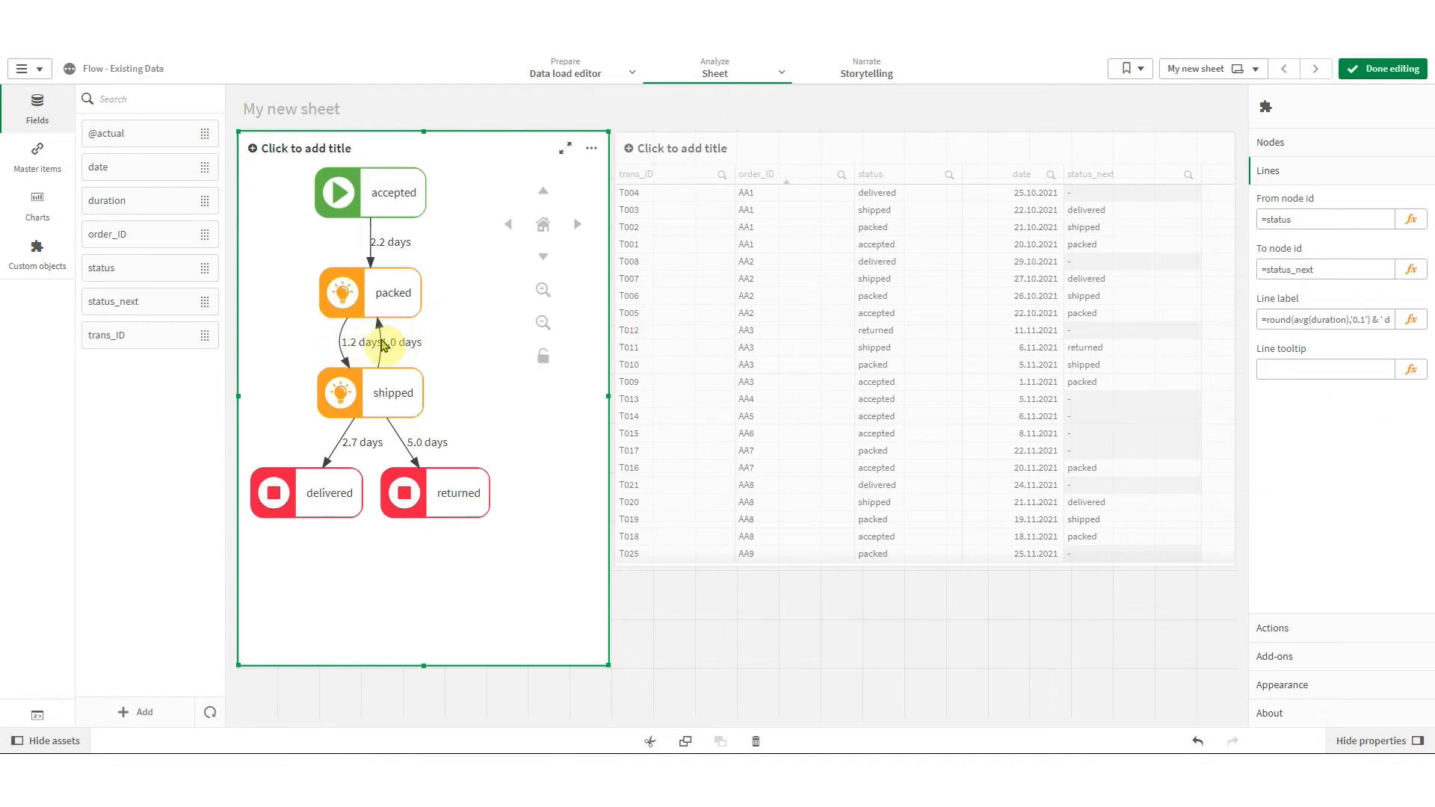
- Prefix the line label expression with a blank string, ' ' &, before round(avg(duration),'0.1')
{"action": "left_click", "coordinate": [1268, 319]}
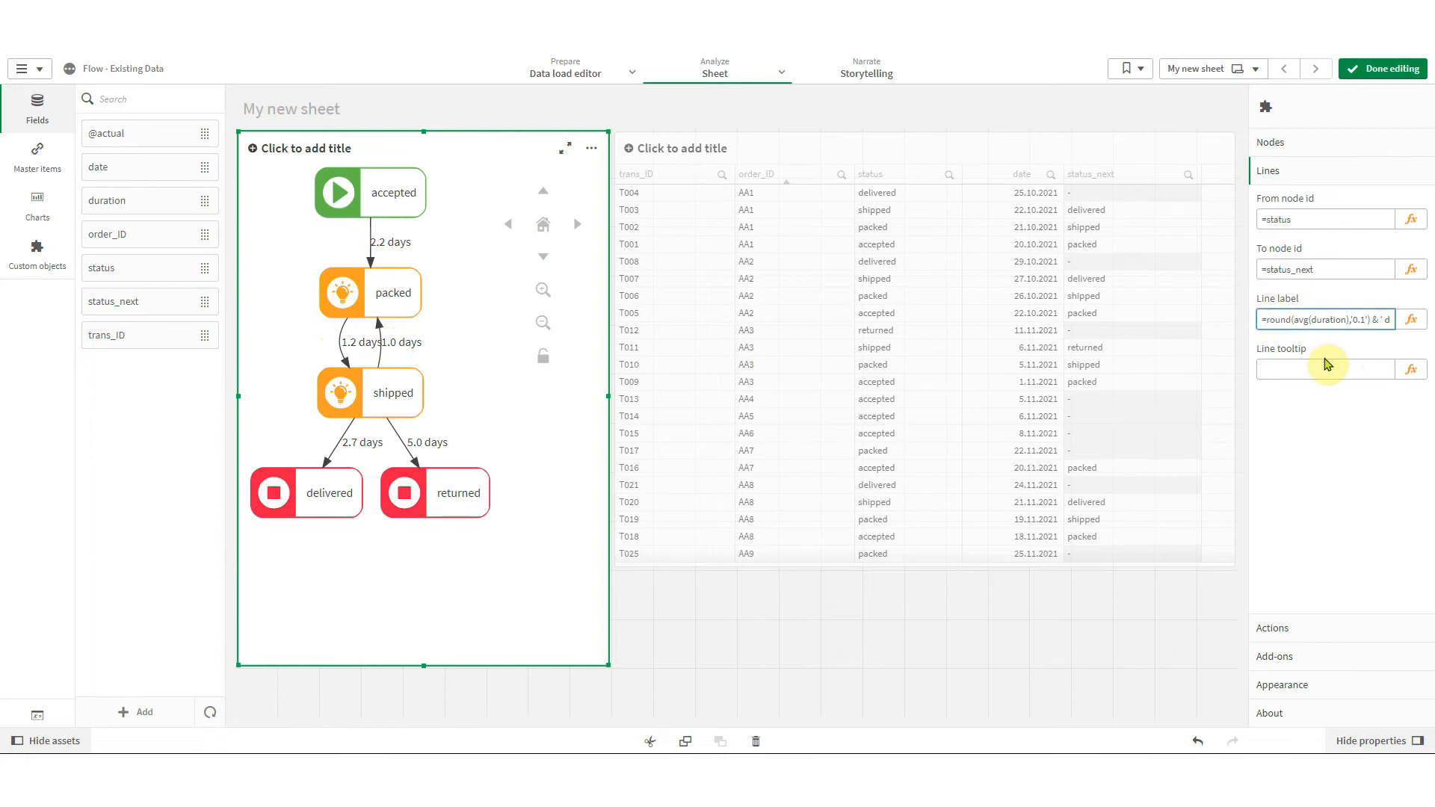
{"action": "type", "text": "' ' &"}
{"action": "key", "text": "Right"}
{"action": "key", "text": "Right"}
{"action": "key", "text": "Right"}
{"action": "key", "text": "Right"}
{"action": "key", "text": "Right"}
{"action": "key", "text": "Right"}
{"action": "key", "text": "Right"}
{"action": "key", "text": "Right"}
{"action": "key", "text": "Right"}
{"action": "key", "text": "Right"}
{"action": "key", "text": "Right"}
{"action": "key", "text": "Right"}
{"action": "key", "text": "Right"}
{"action": "key", "text": "Right"}
{"action": "key", "text": "Right"}
{"action": "key", "text": "Right"}
{"action": "key", "text": "Right"}
{"action": "key", "text": "Right"}
{"action": "key", "text": "Right"}
{"action": "key", "text": "Right"}
{"action": "key", "text": "Return"}
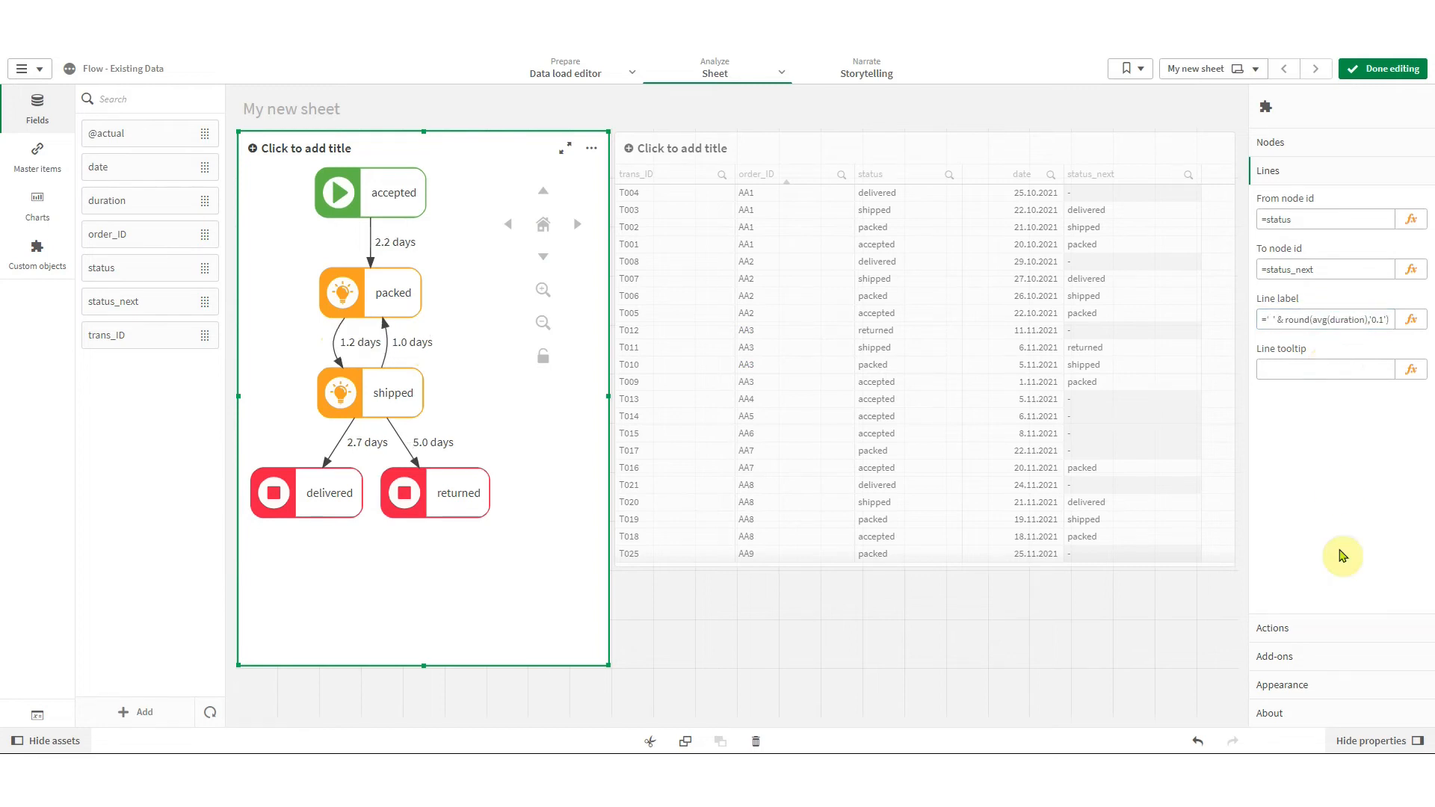
- Set the line width of the flow diagram by expression to =avg(duration)
{"action": "left_click", "coordinate": [1323, 684]}
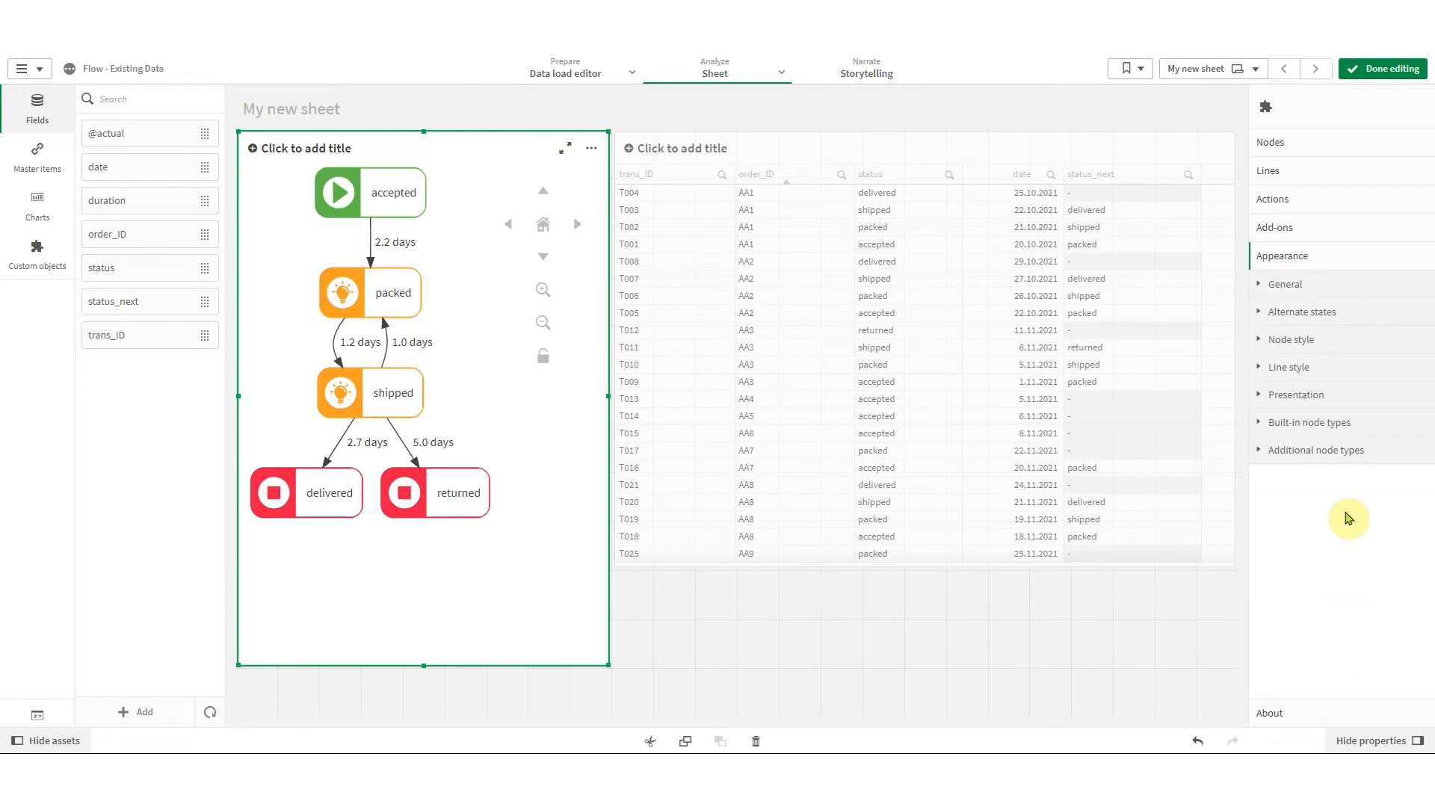
{"action": "left_click", "coordinate": [1334, 369]}
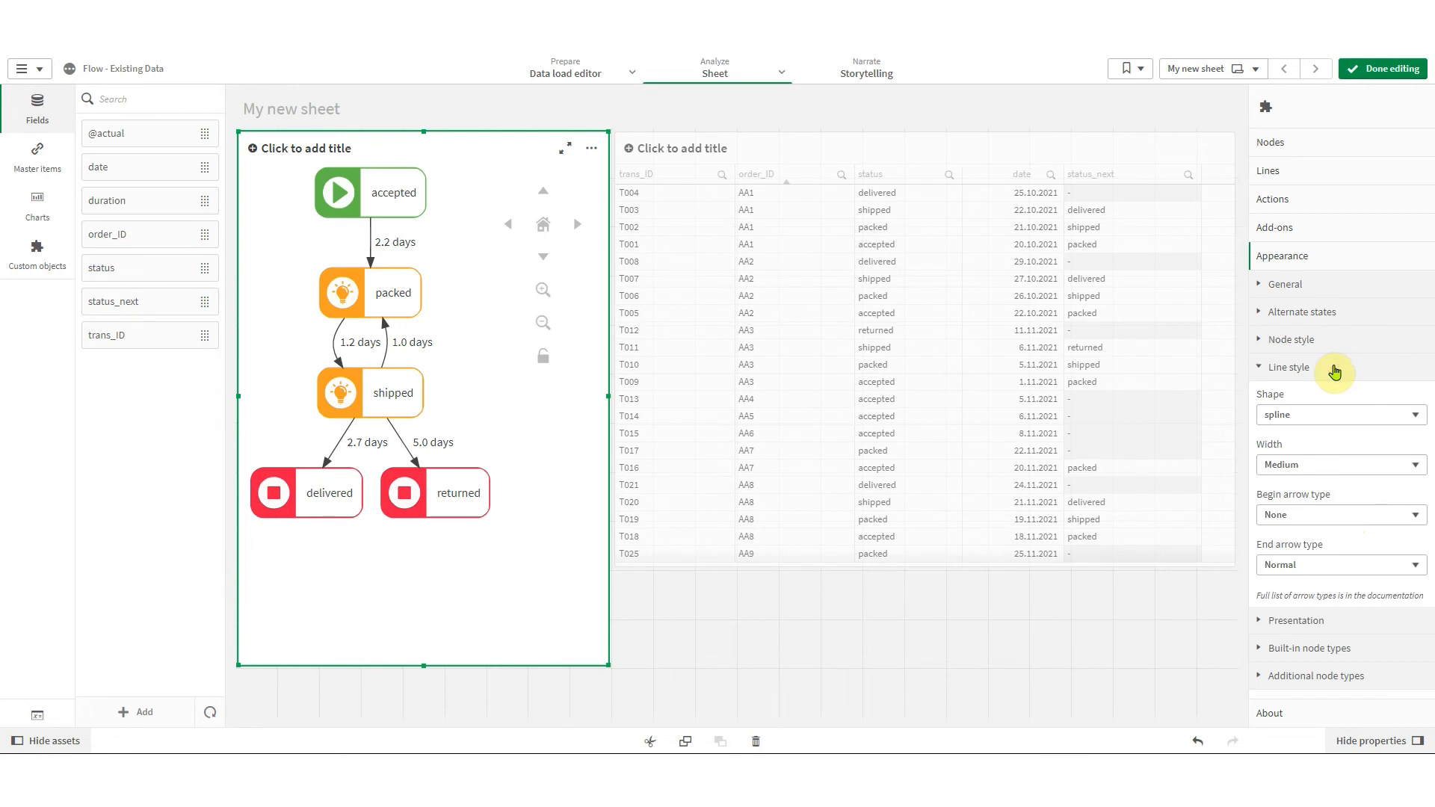
{"action": "left_click", "coordinate": [1304, 465]}
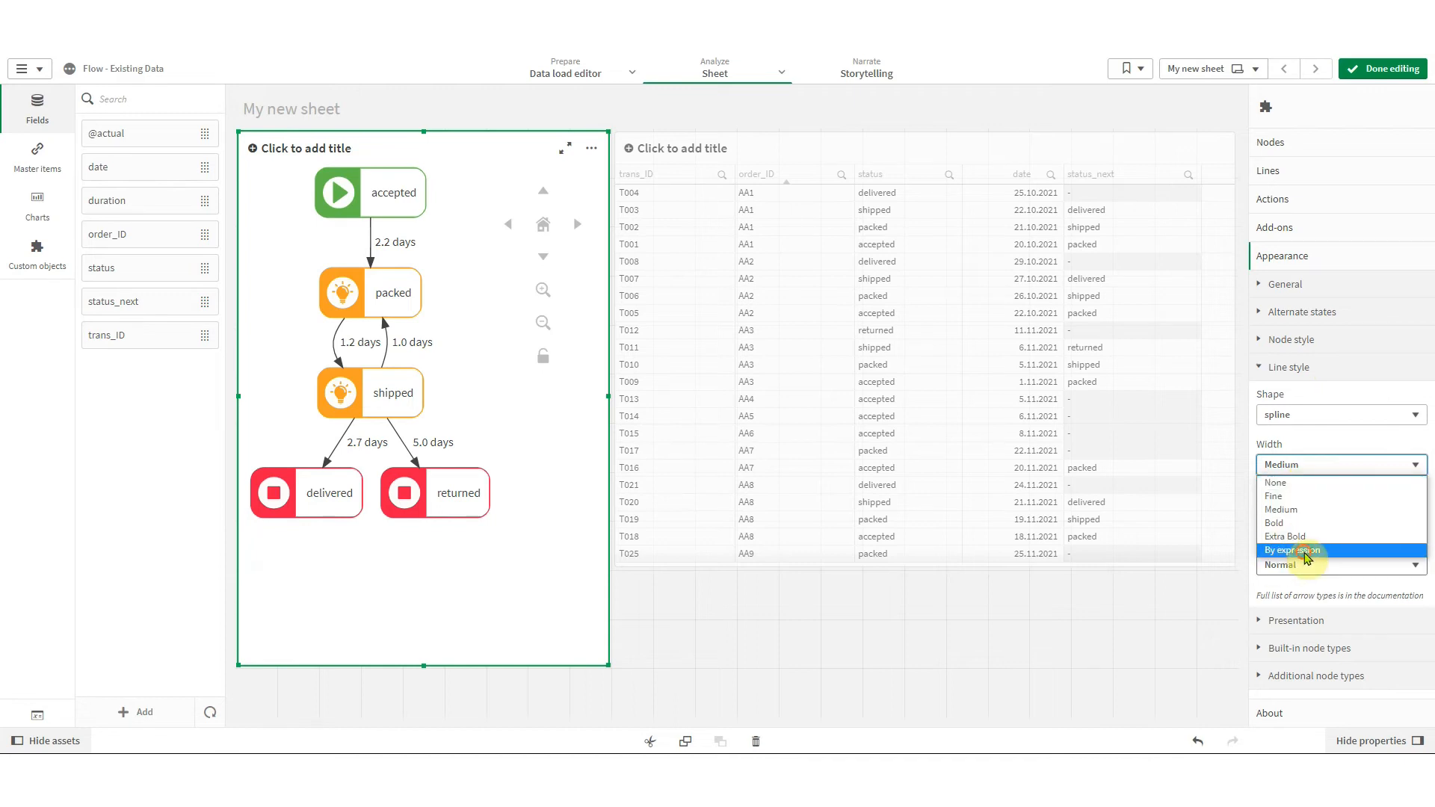
{"action": "left_click", "coordinate": [1306, 557]}
{"action": "left_click", "coordinate": [1296, 515]}
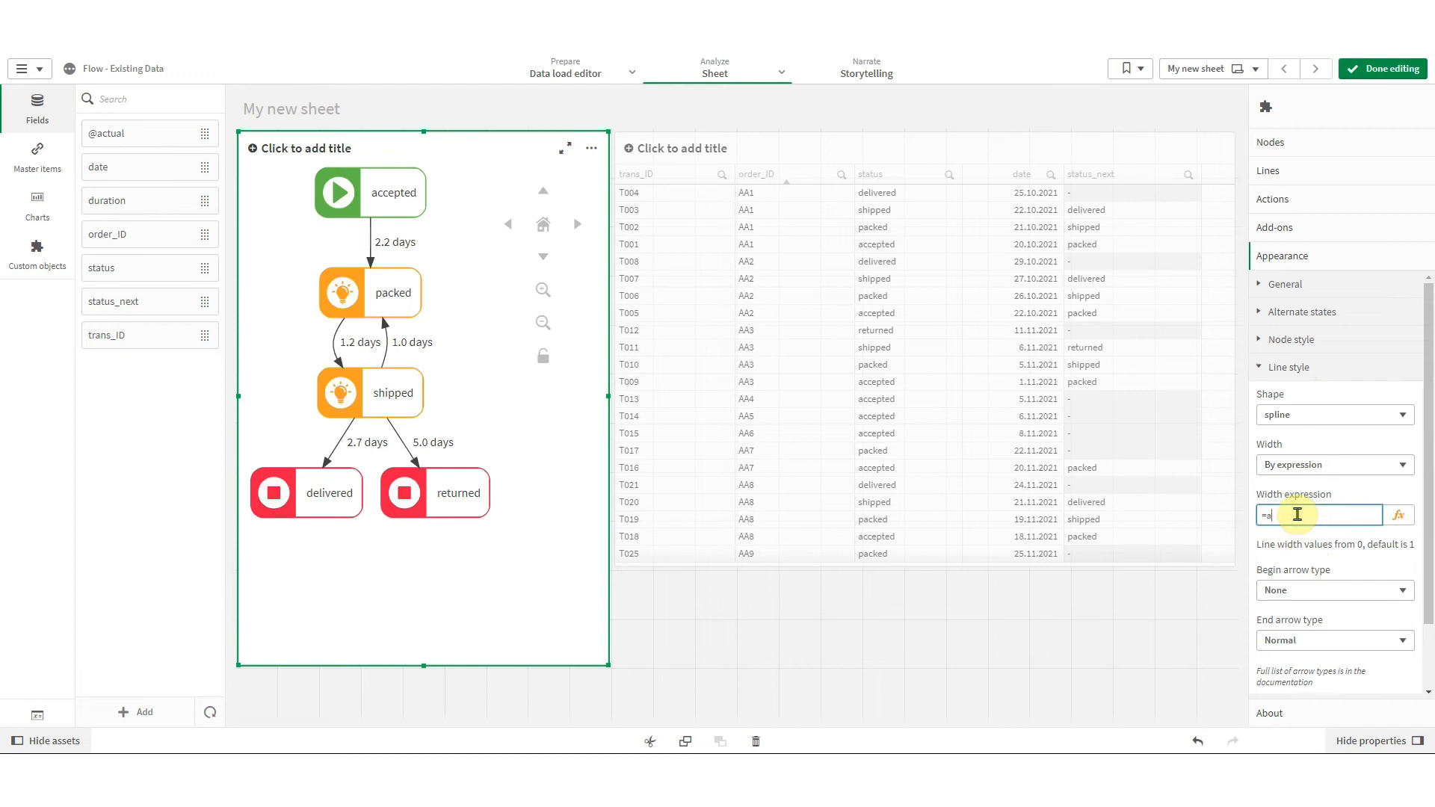
{"action": "key", "text": "Return"}
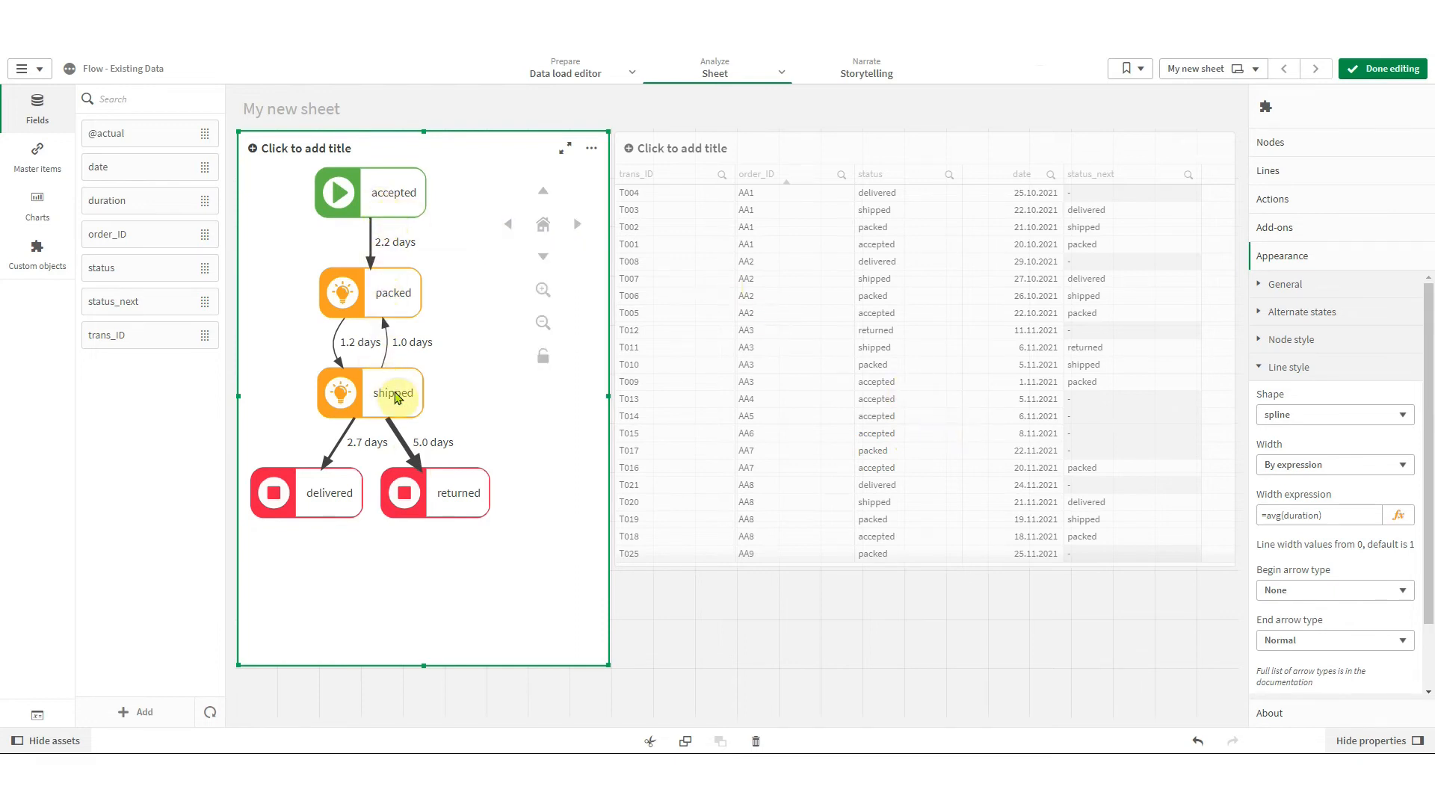
- Enter the node measure expression ='#Orders: ' & count(distinct order_ID) in the expression editor
{"action": "left_click", "coordinate": [1324, 137]}
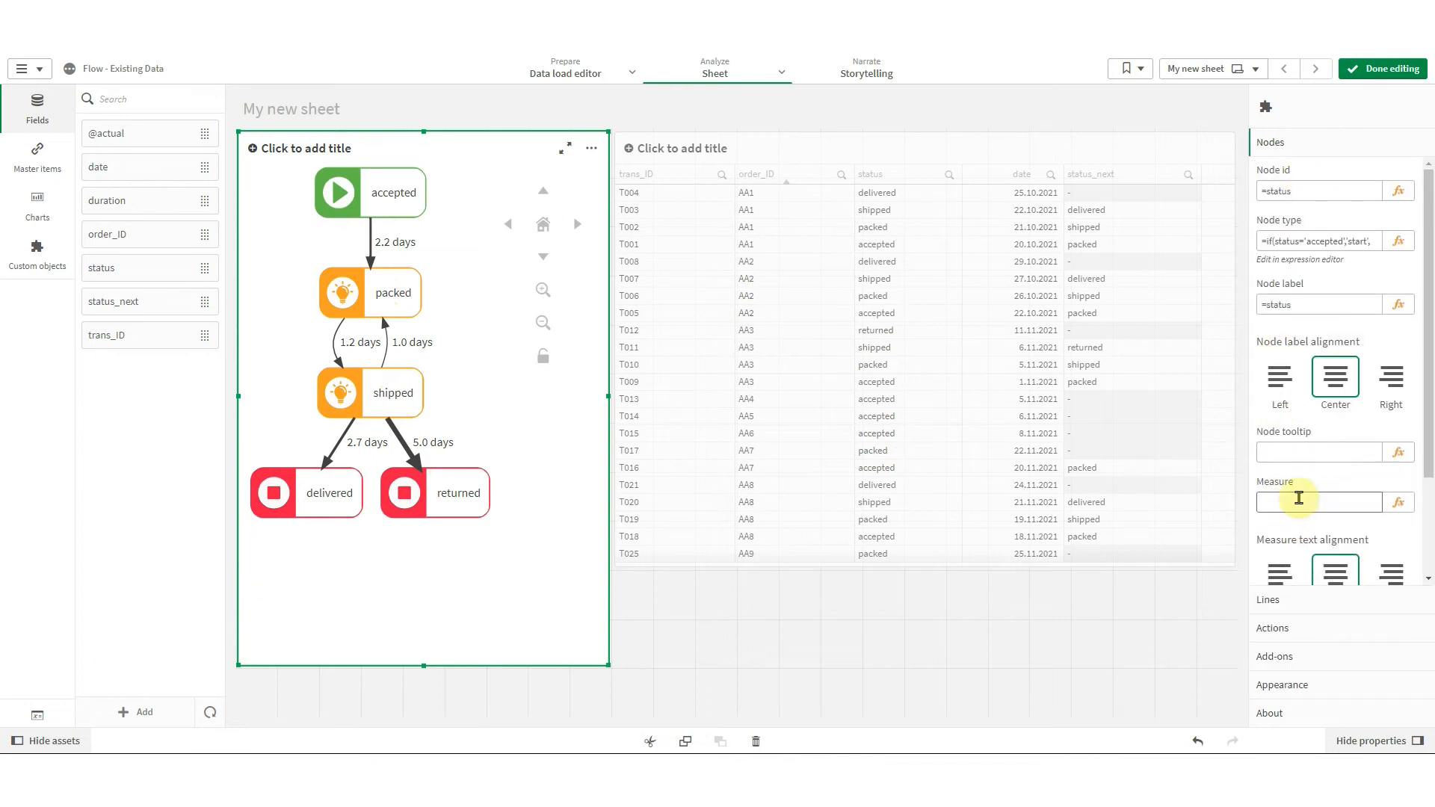
{"action": "left_click", "coordinate": [1397, 502]}
{"action": "type", "text": "'#Orders: ' & count"}
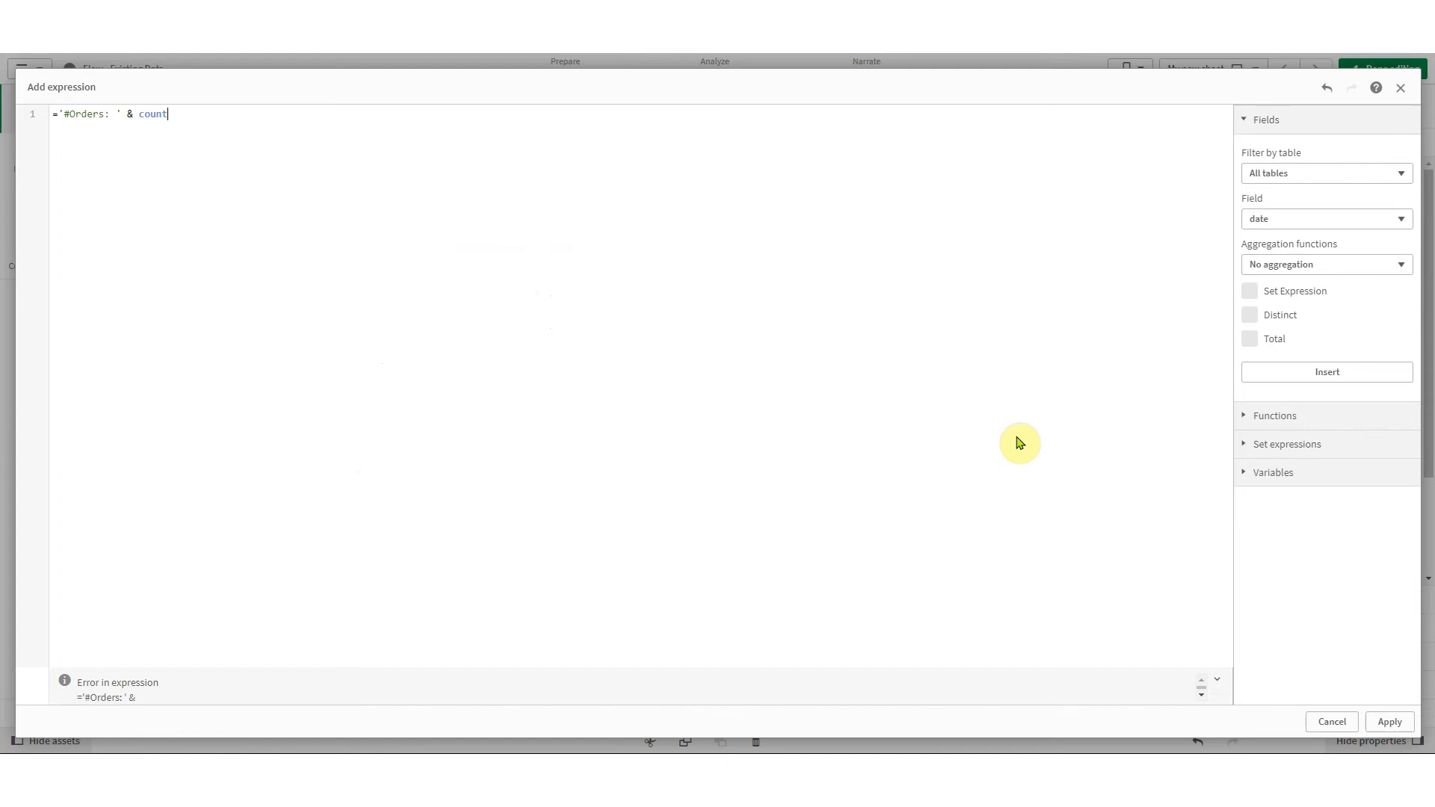
{"action": "type", "text": "(distinct"}
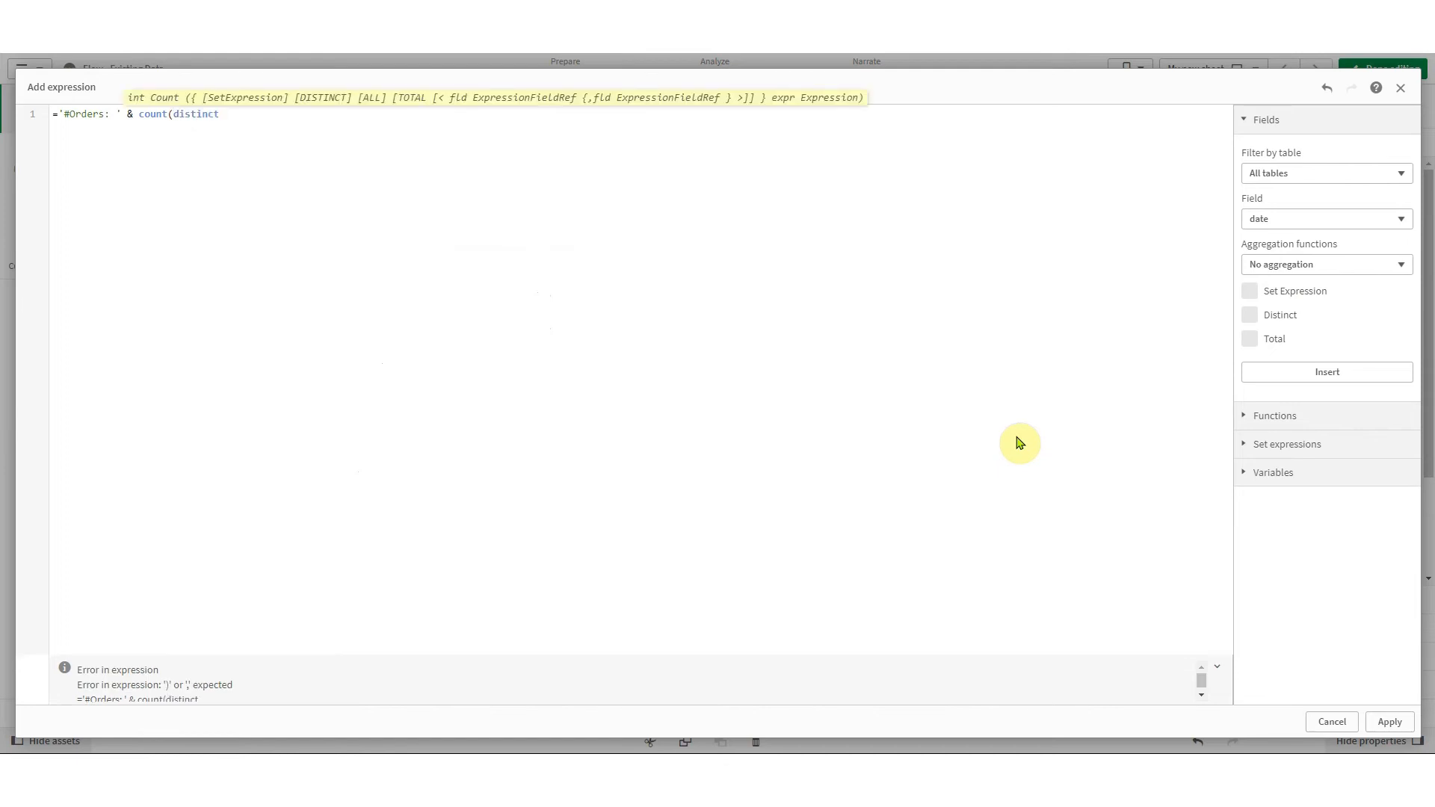
{"action": "type", "text": "_ID)"}
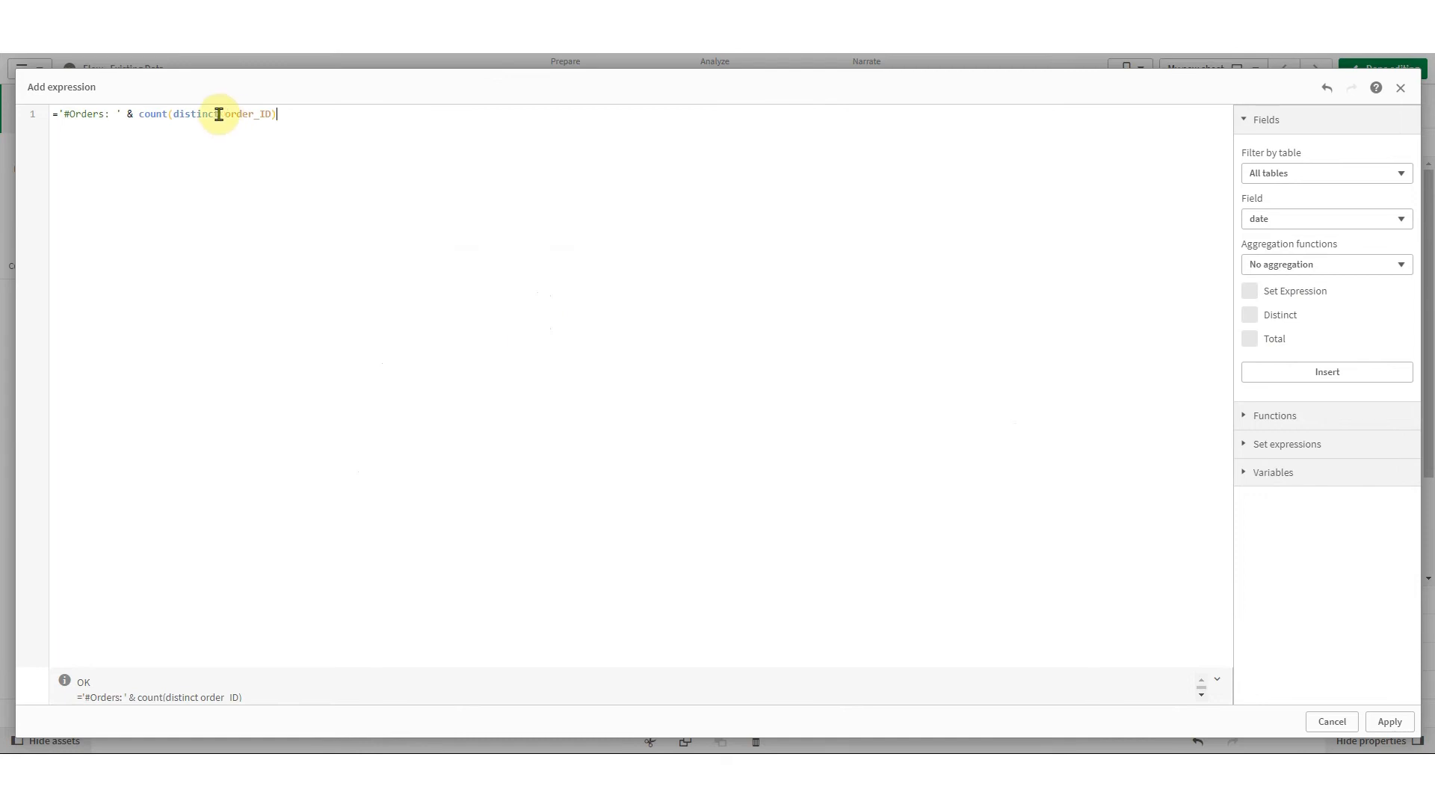
{"action": "left_click", "coordinate": [219, 113]}
{"action": "type", "text": "{<"}
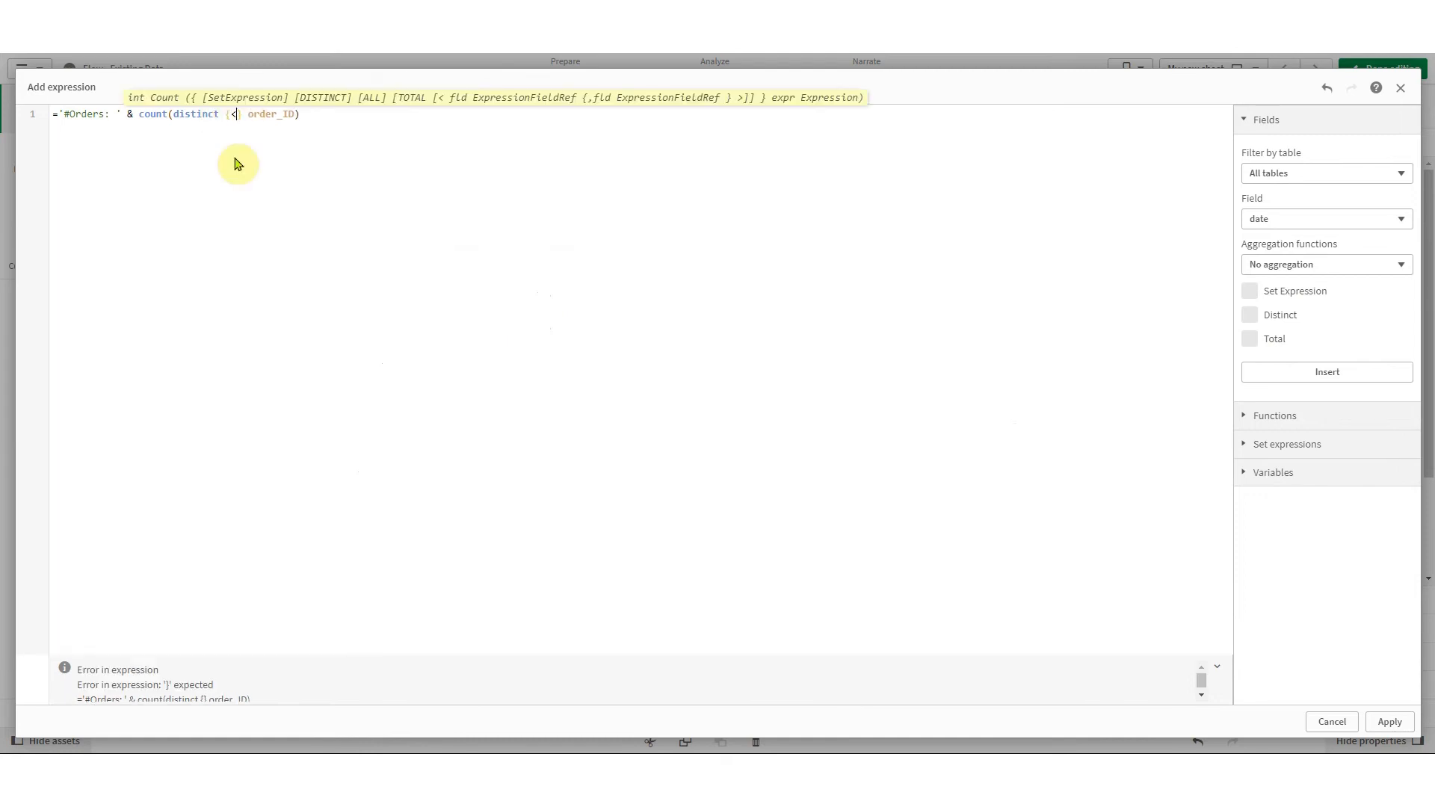
{"action": "type", "text": "@actual"}
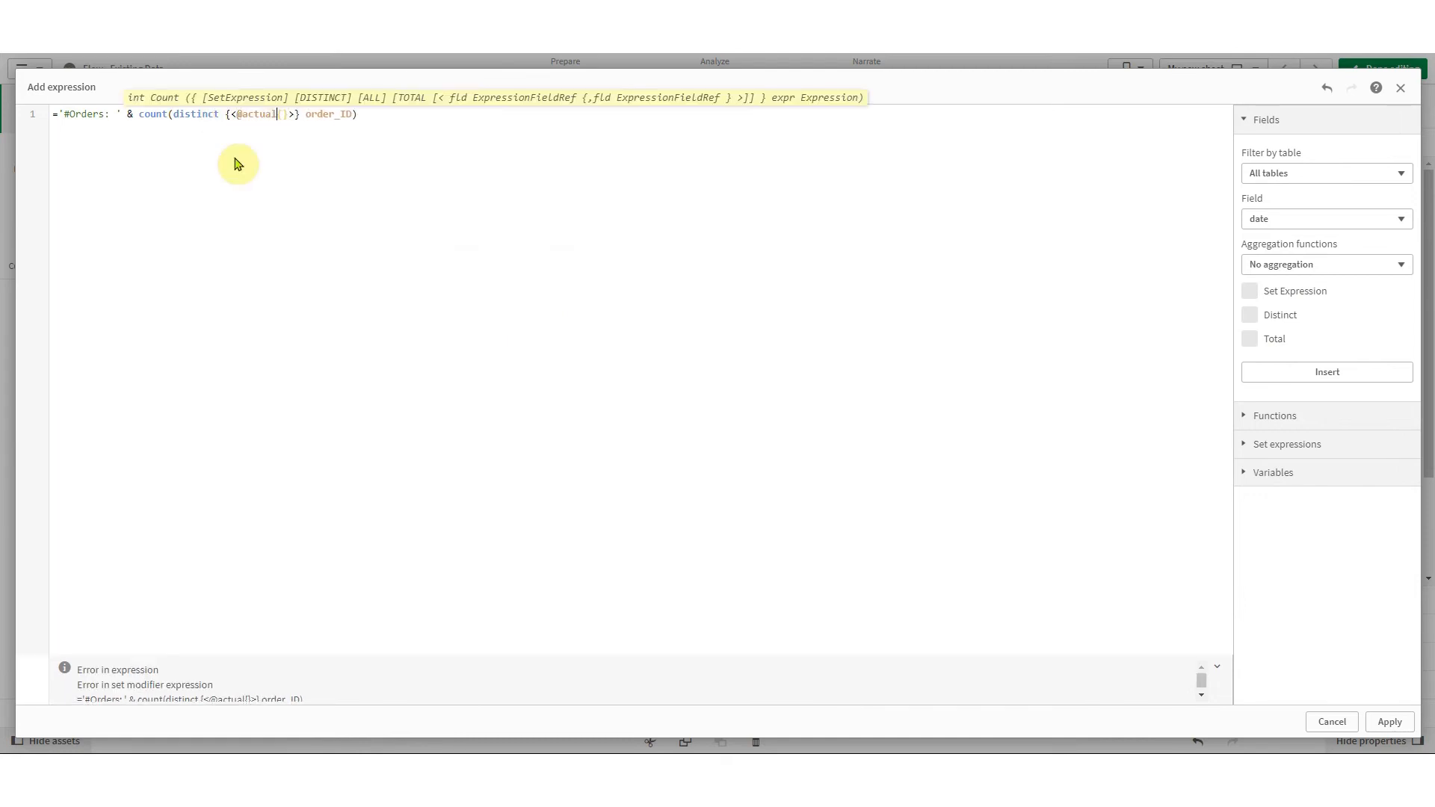
{"action": "type", "text": "="}
{"action": "key", "text": "Right"}
{"action": "type", "text": "'"}
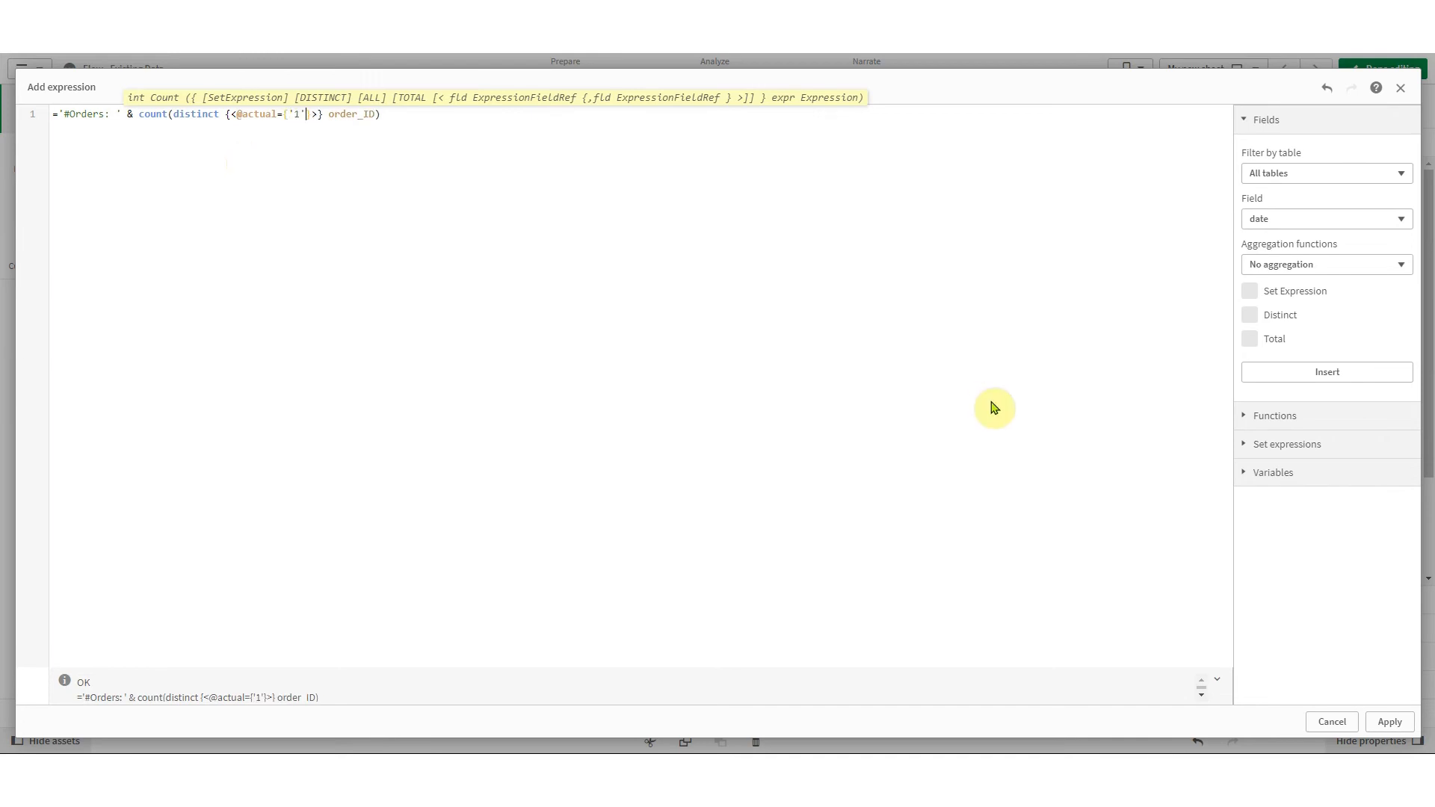
{"action": "left_click", "coordinate": [1389, 721]}
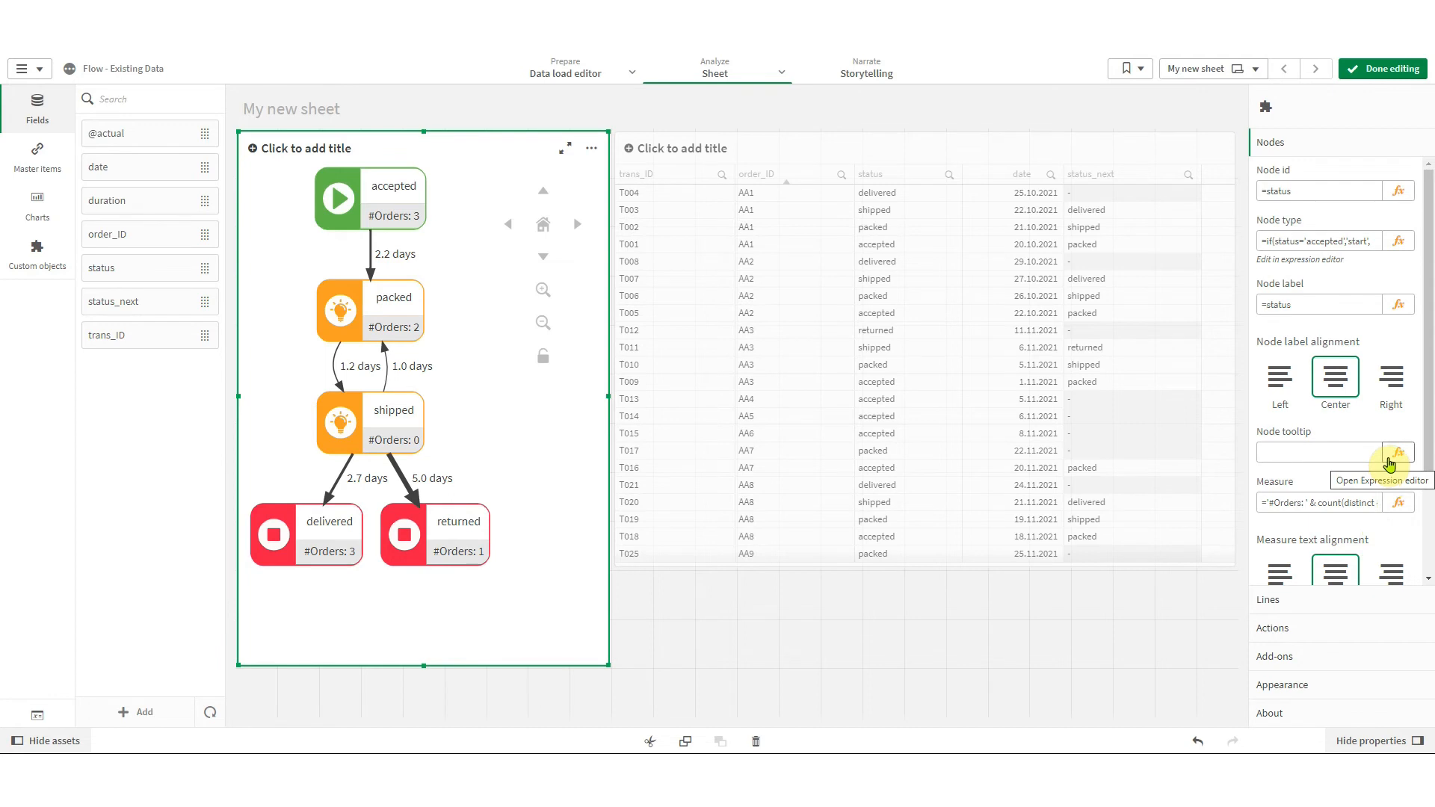
- Set the node tooltip to ='#Orders - all time: ' & count(distinct order_ID), copy the expression and check the tooltip on the accepted node
{"action": "left_click", "coordinate": [1389, 465]}
{"action": "type", "text": "='#Orders"}
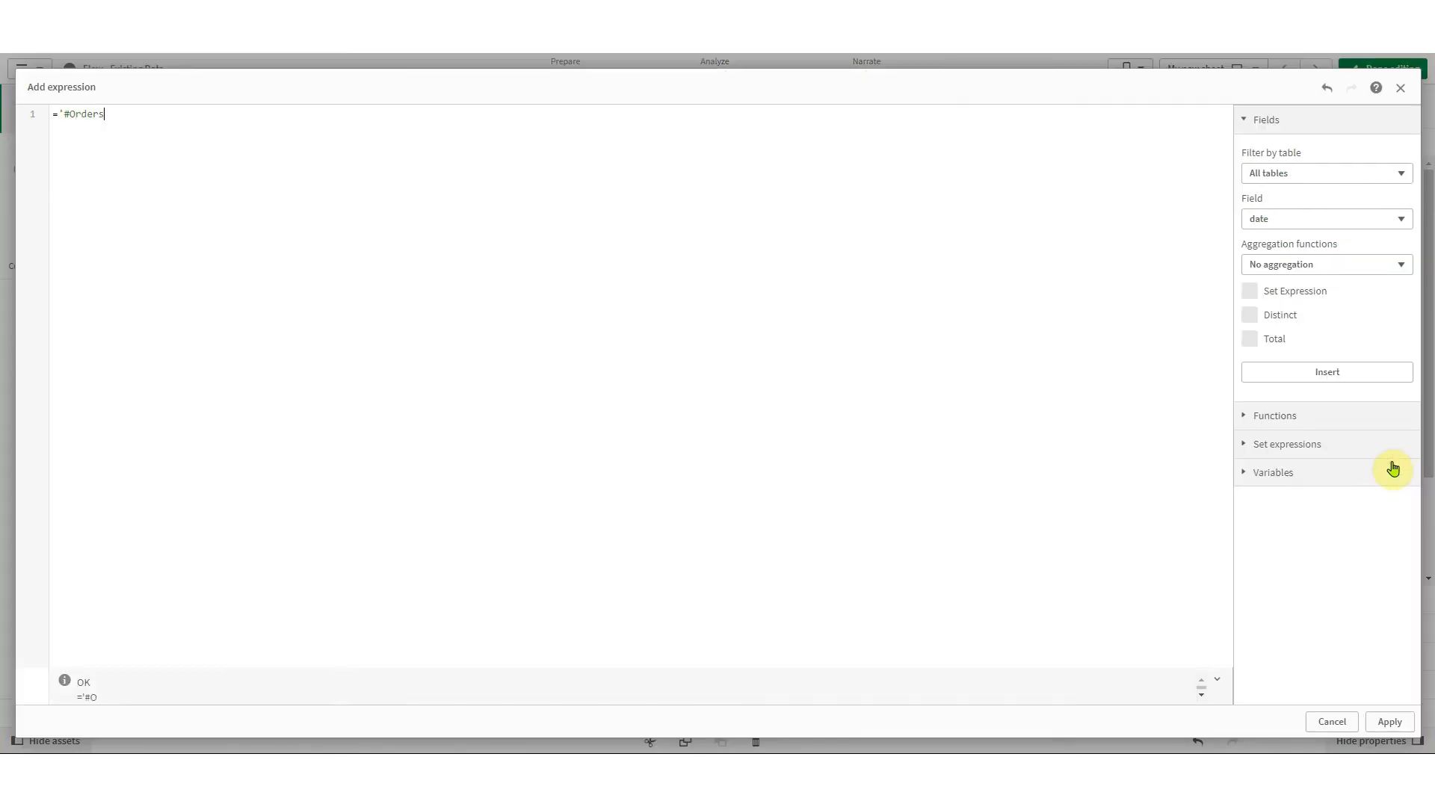
{"action": "type", "text": " - all time: ' & count(dist"}
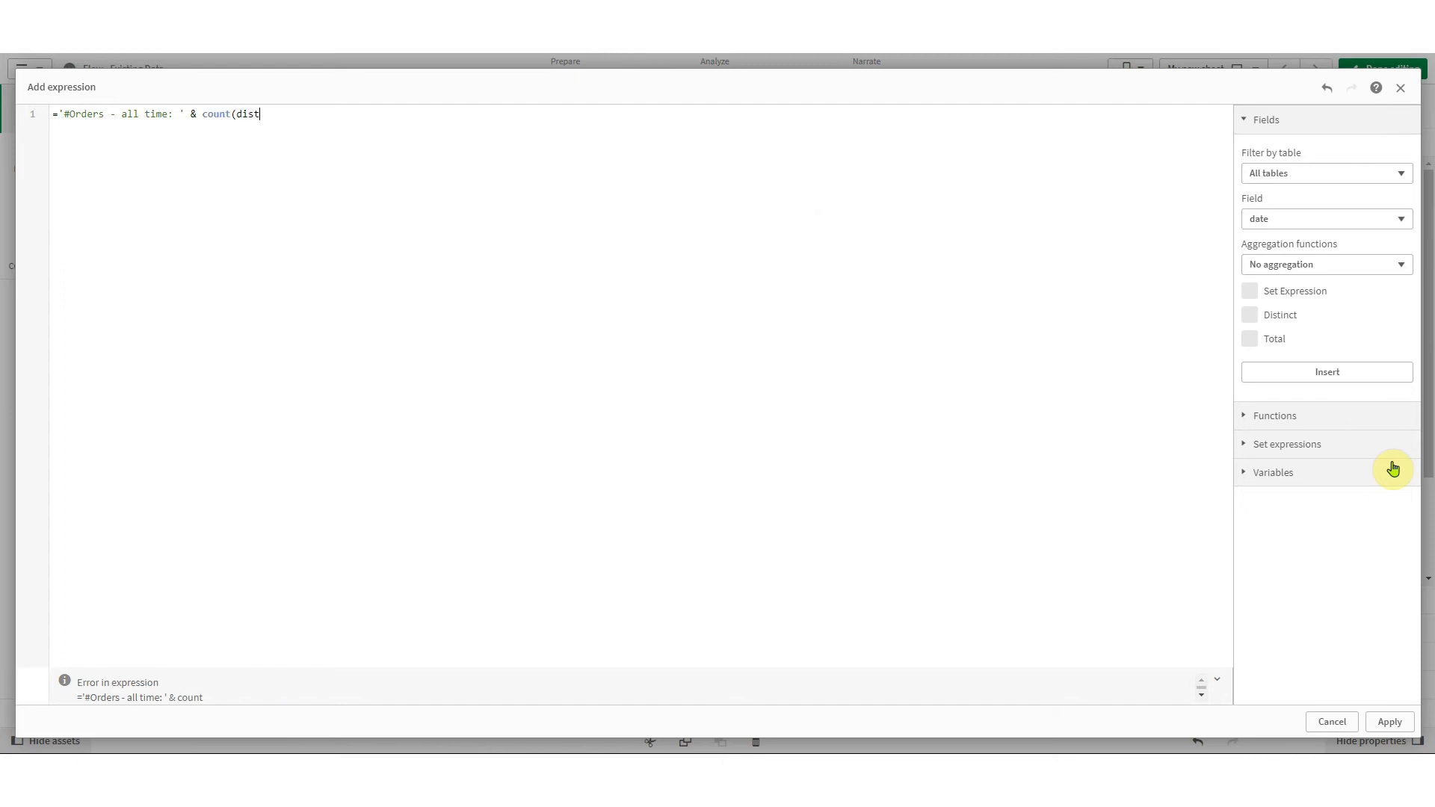
{"action": "type", "text": "inct order_ID)"}
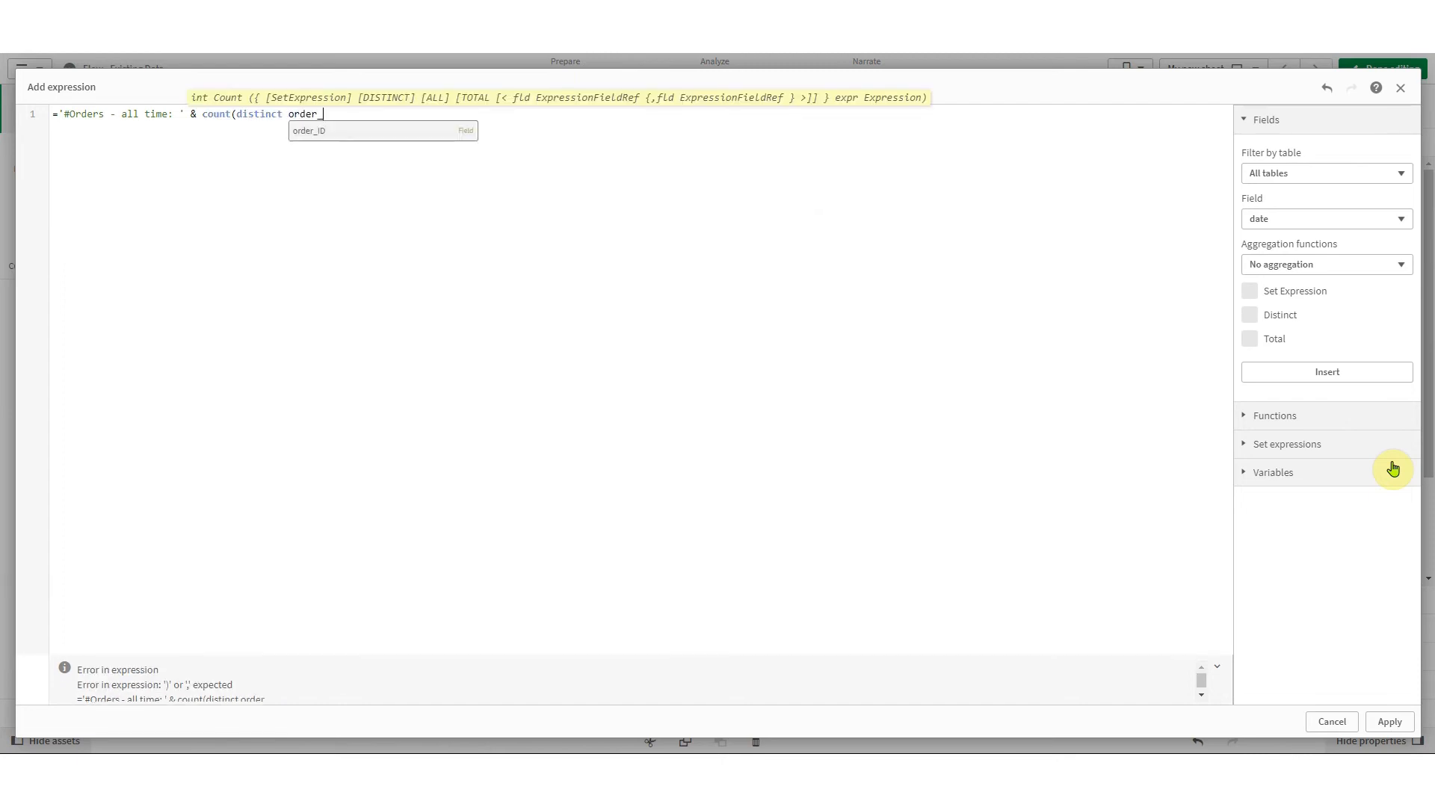
{"action": "key", "text": "ctrl+a"}
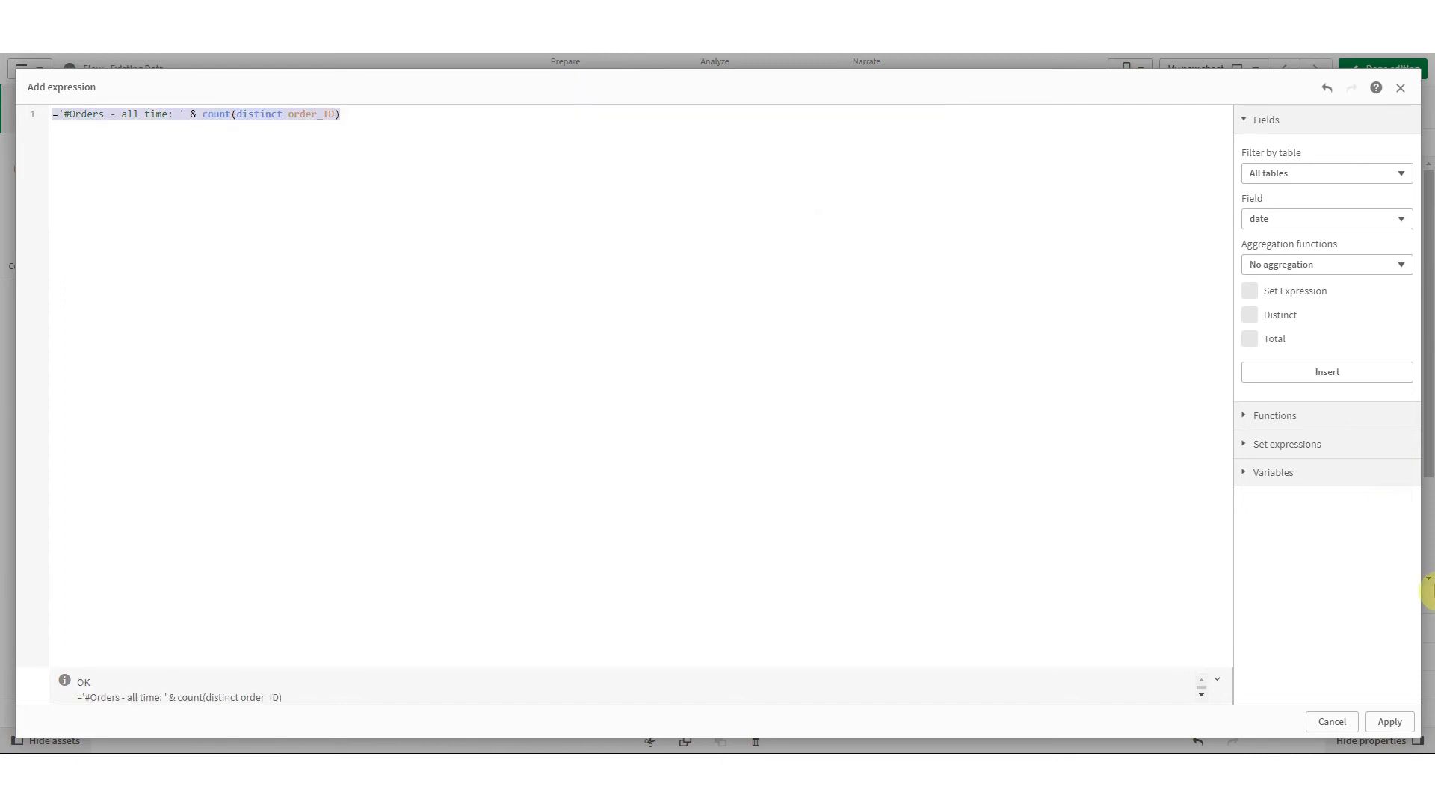
{"action": "left_click", "coordinate": [1393, 724]}
{"action": "mouse_move", "coordinate": [409, 225]}
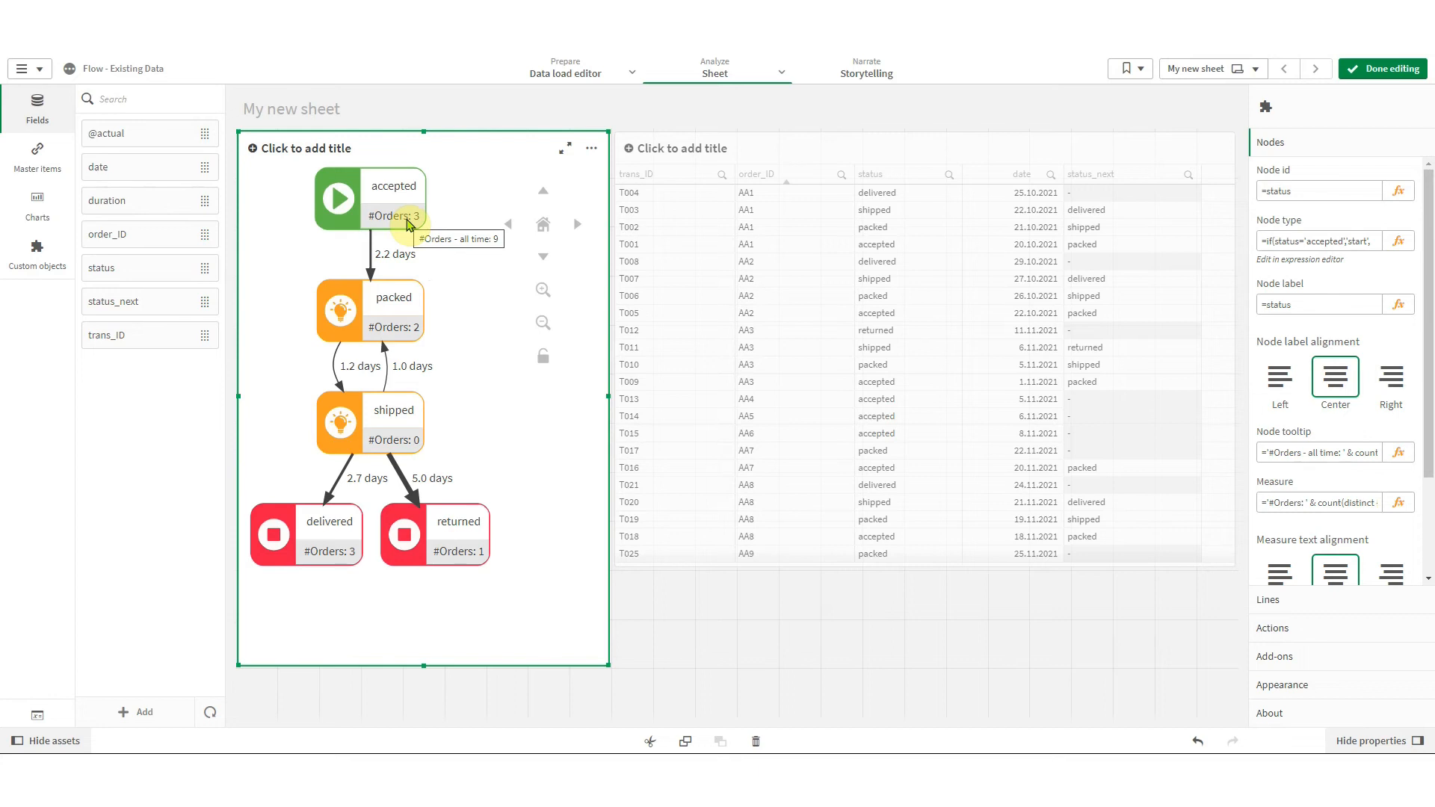
- Try the copied all-time order count expression as the line tooltip, and clear the tooltip again
{"action": "left_click", "coordinate": [1333, 601]}
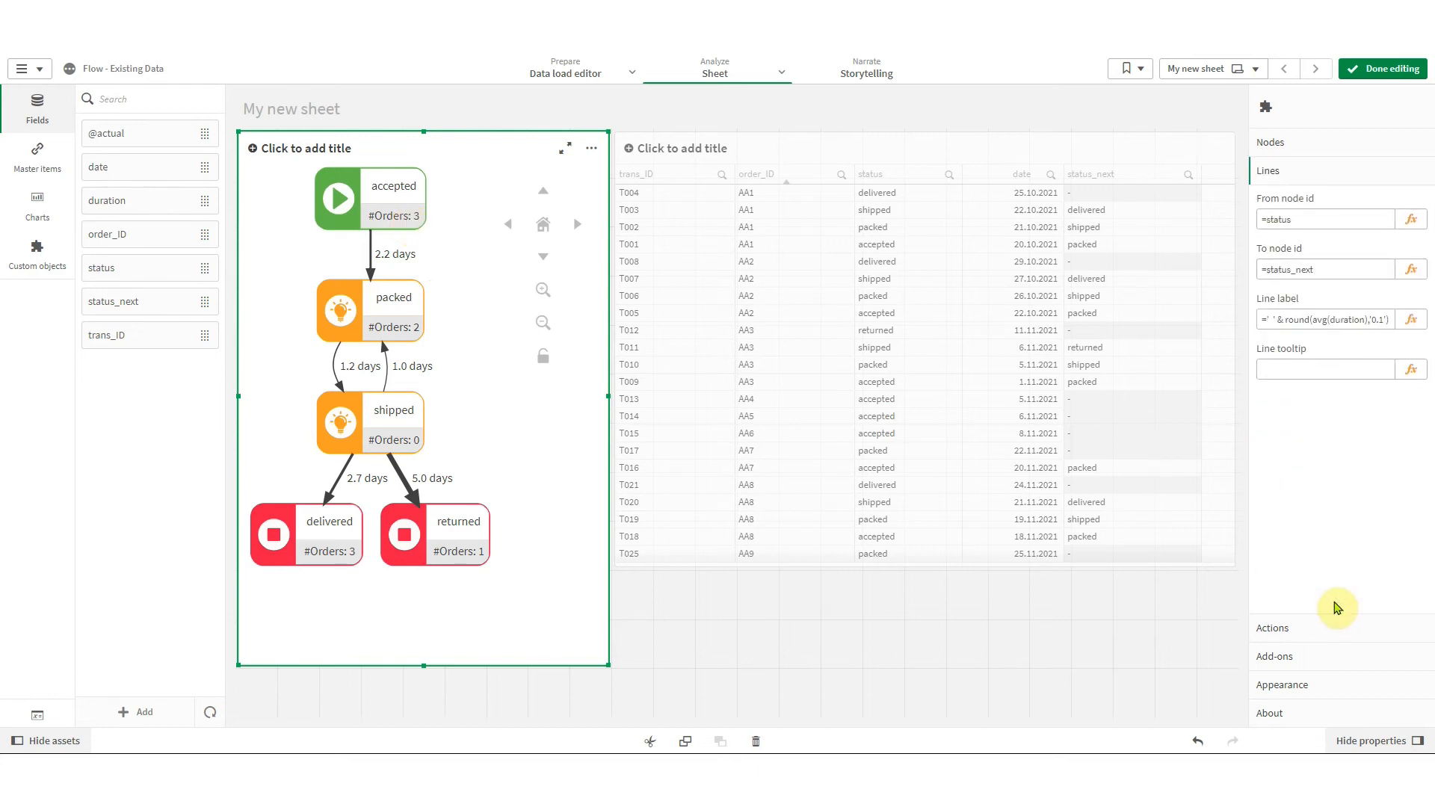
{"action": "left_click", "coordinate": [1304, 368]}
{"action": "key", "text": "ctrl+v"}
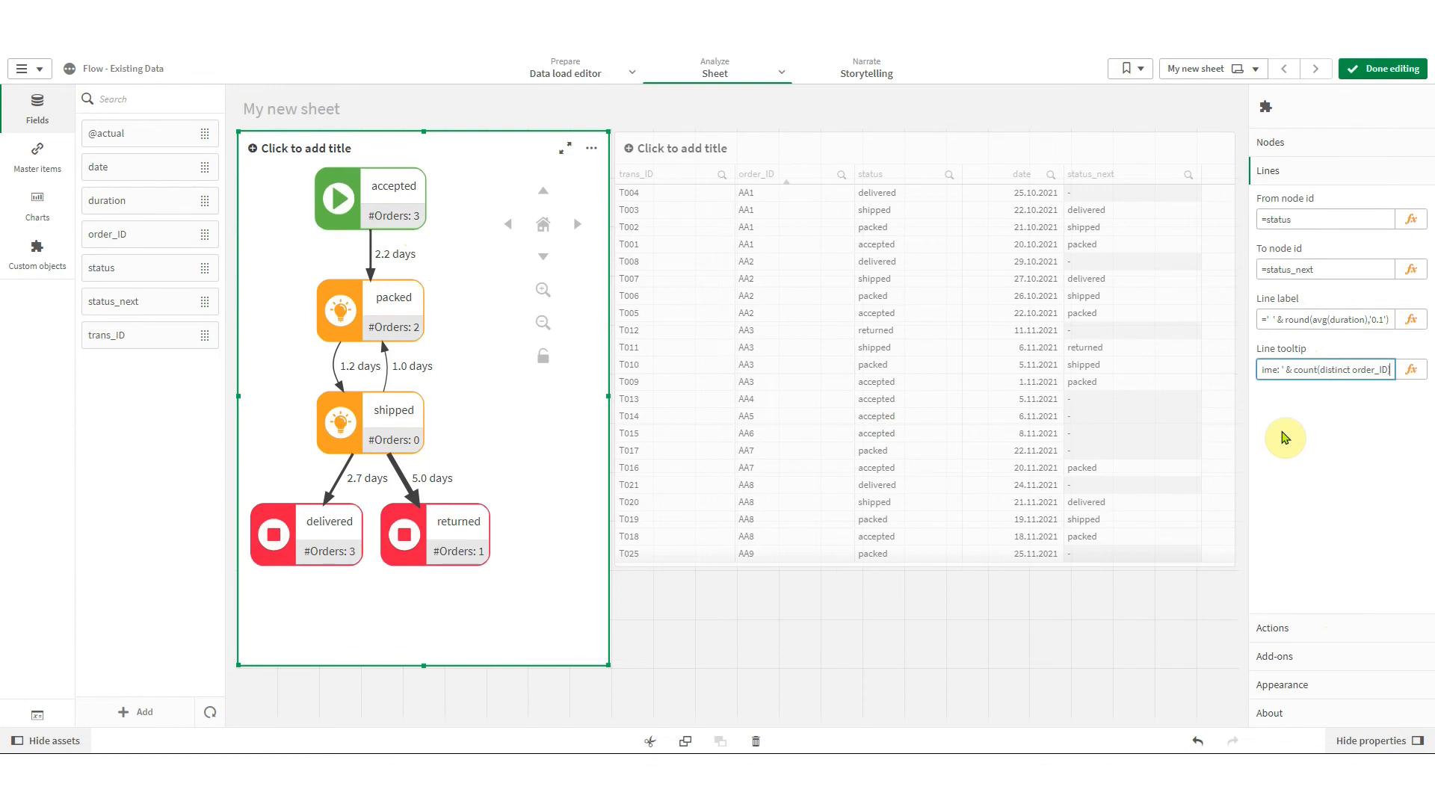
{"action": "key", "text": "ctrl+a"}
{"action": "key", "text": "BackSpace"}
{"action": "left_click", "coordinate": [1284, 437]}
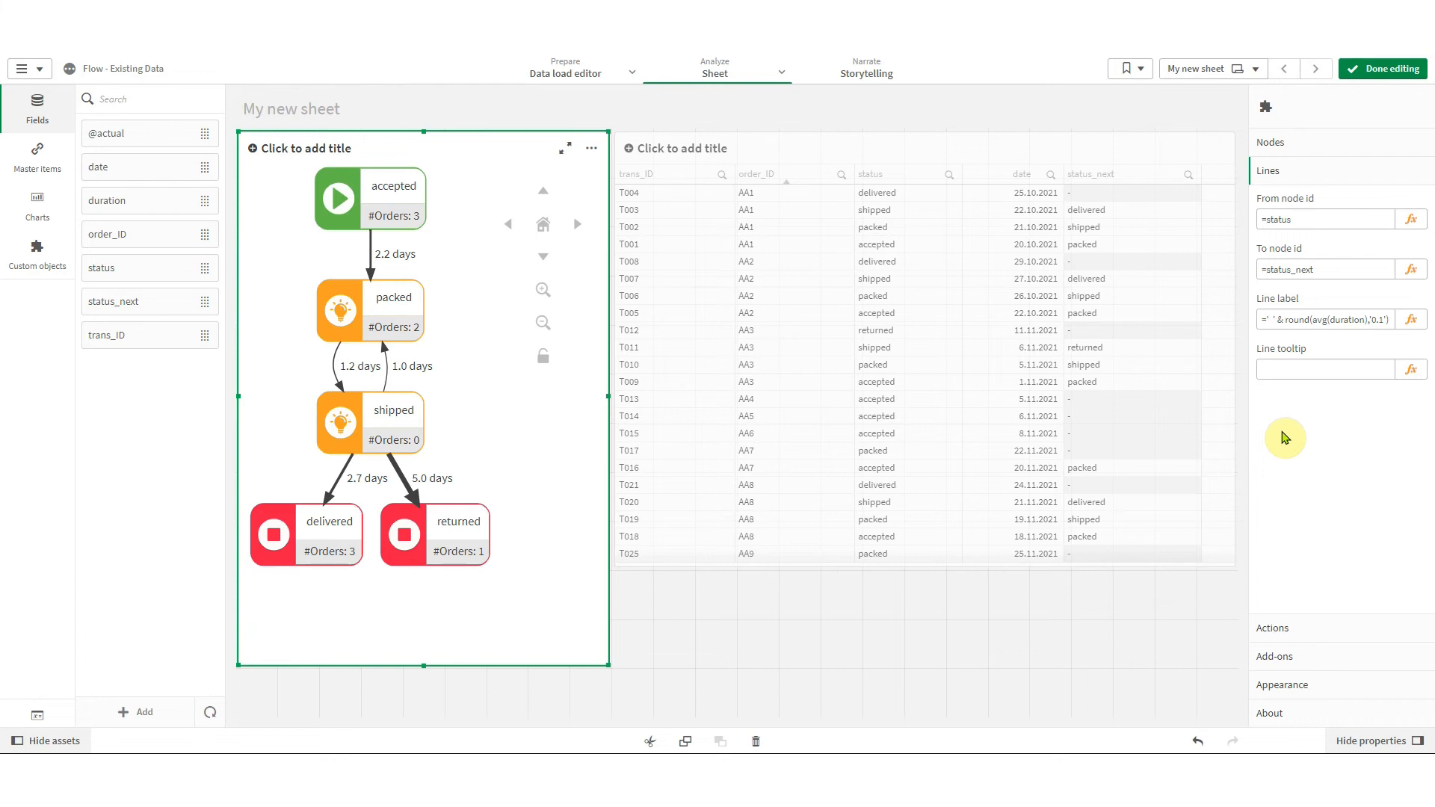
- Add a new script section after Main in the data load editor and show the data connections
{"action": "left_click", "coordinate": [565, 73]}
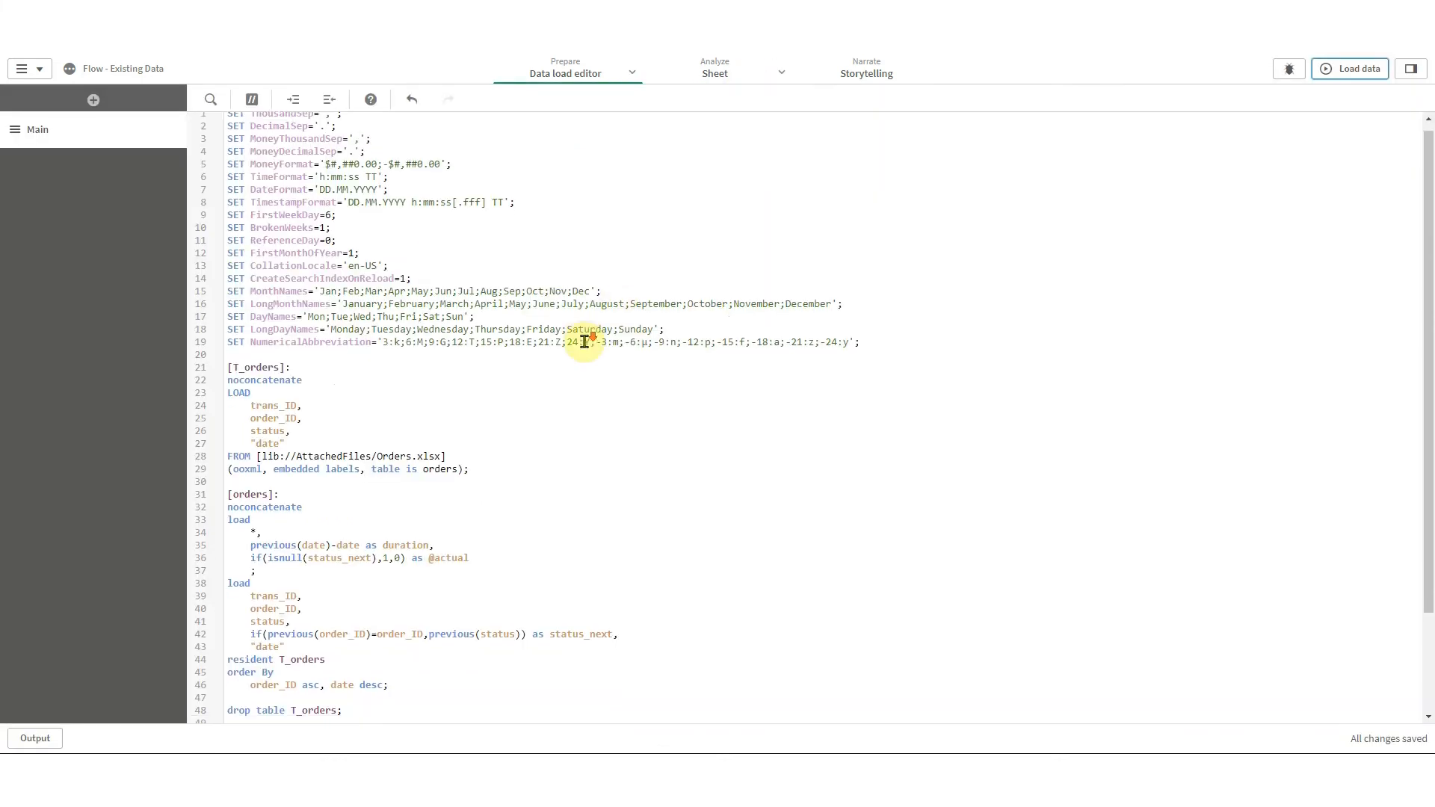
{"action": "left_click", "coordinate": [111, 101]}
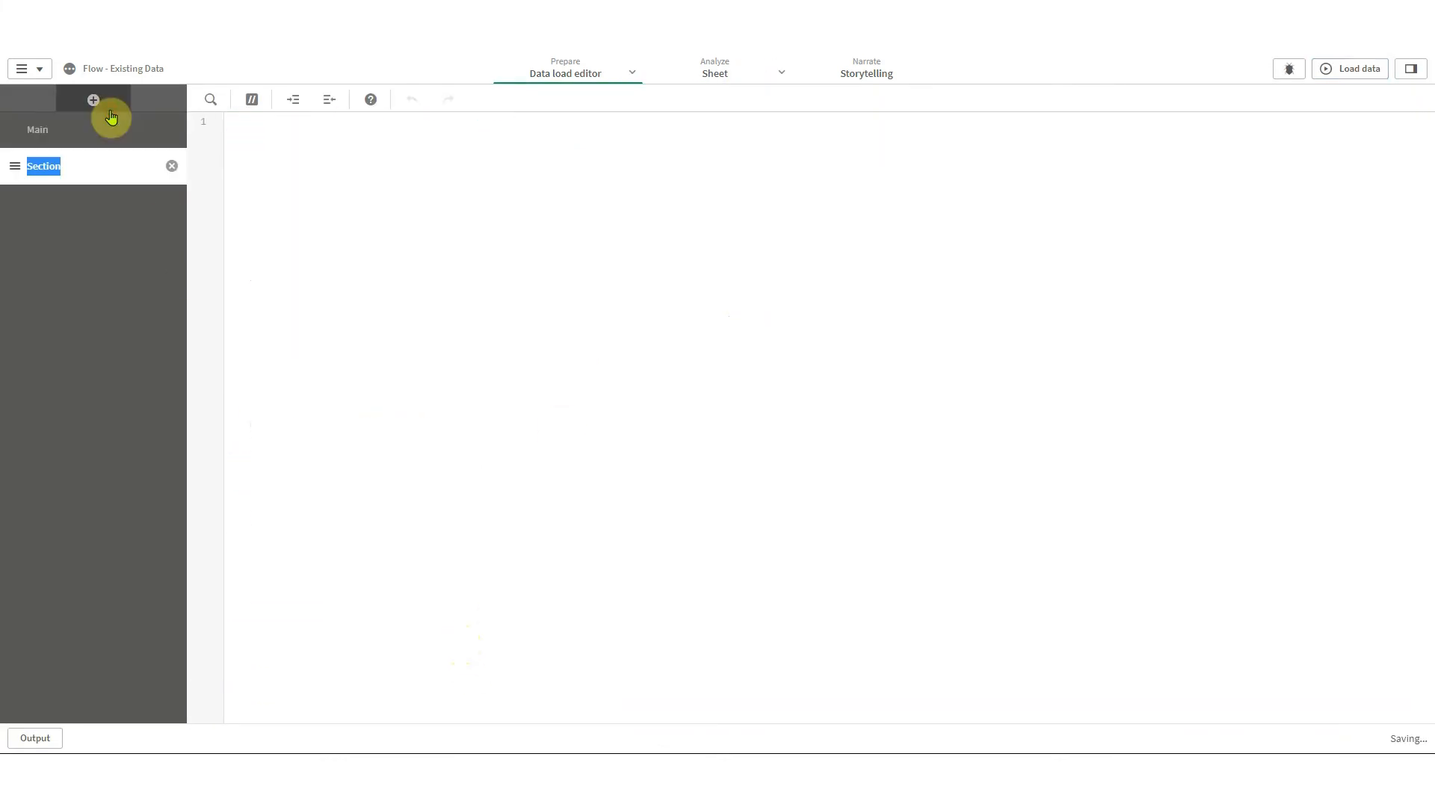
{"action": "left_click", "coordinate": [1411, 69]}
{"action": "left_click", "coordinate": [472, 145]}
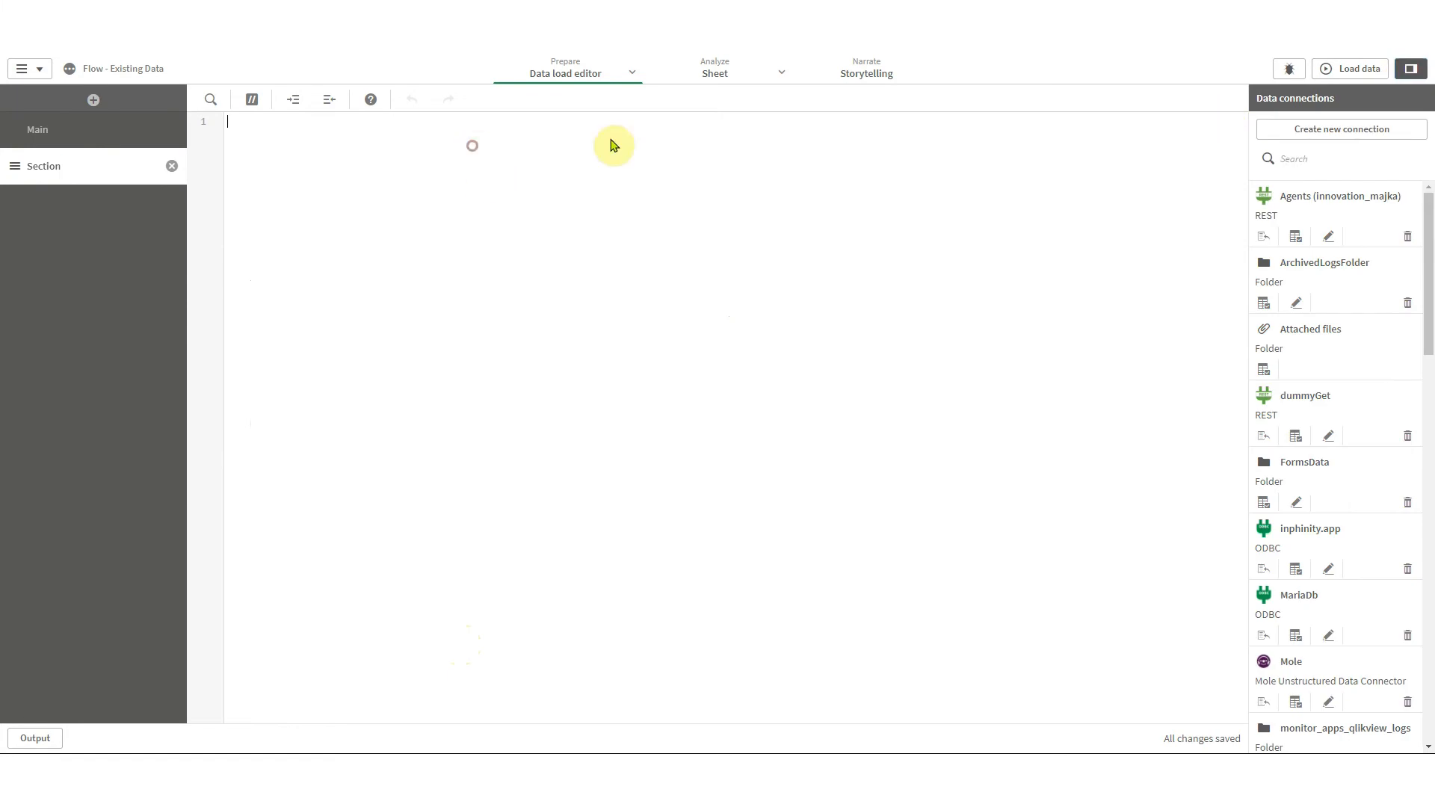
- Select the attached Orders.xlsx as the data source and include only its order_details table with all fields
{"action": "left_click", "coordinate": [1263, 369]}
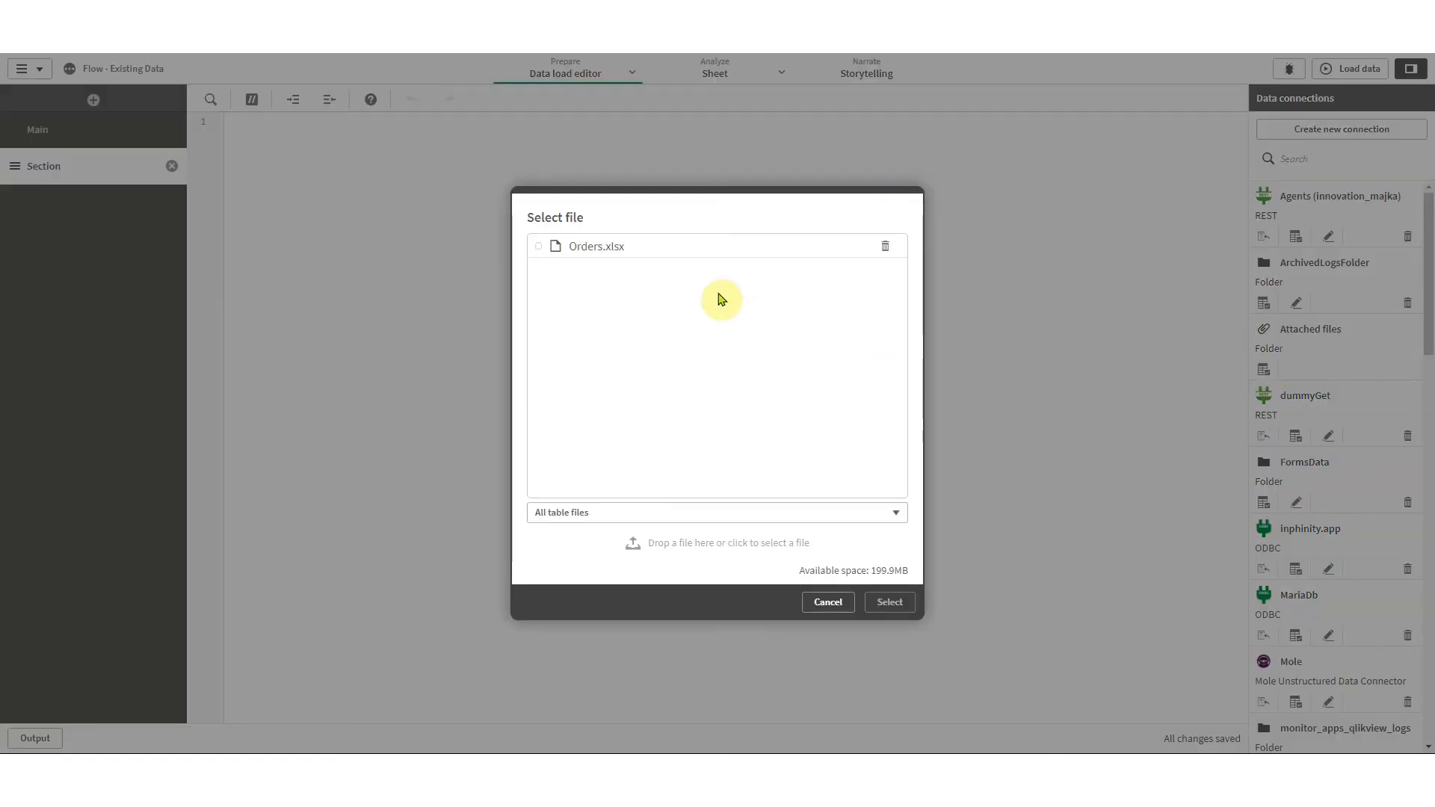
{"action": "left_click", "coordinate": [684, 249]}
{"action": "left_click", "coordinate": [889, 602]}
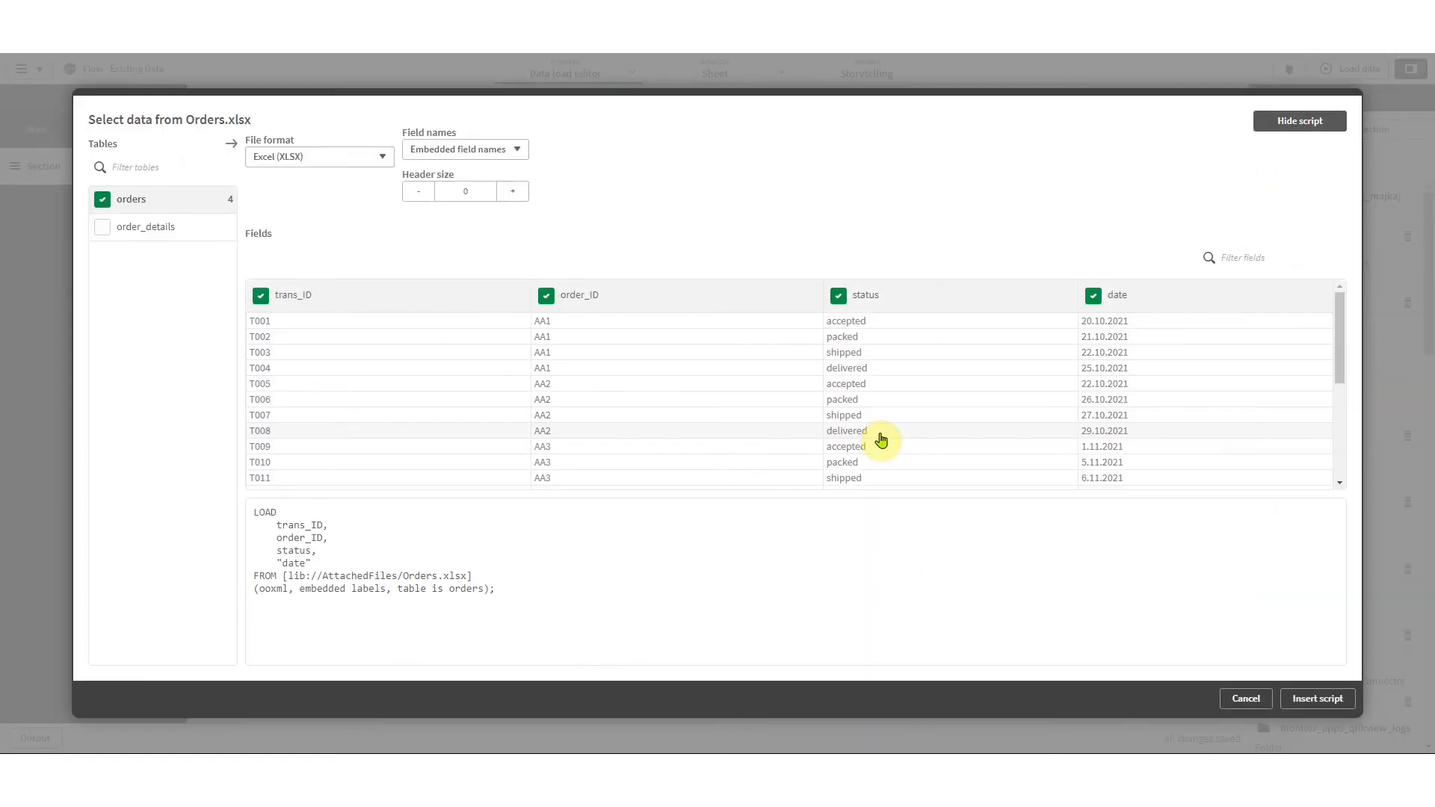
{"action": "left_click", "coordinate": [102, 198]}
{"action": "left_click", "coordinate": [105, 228]}
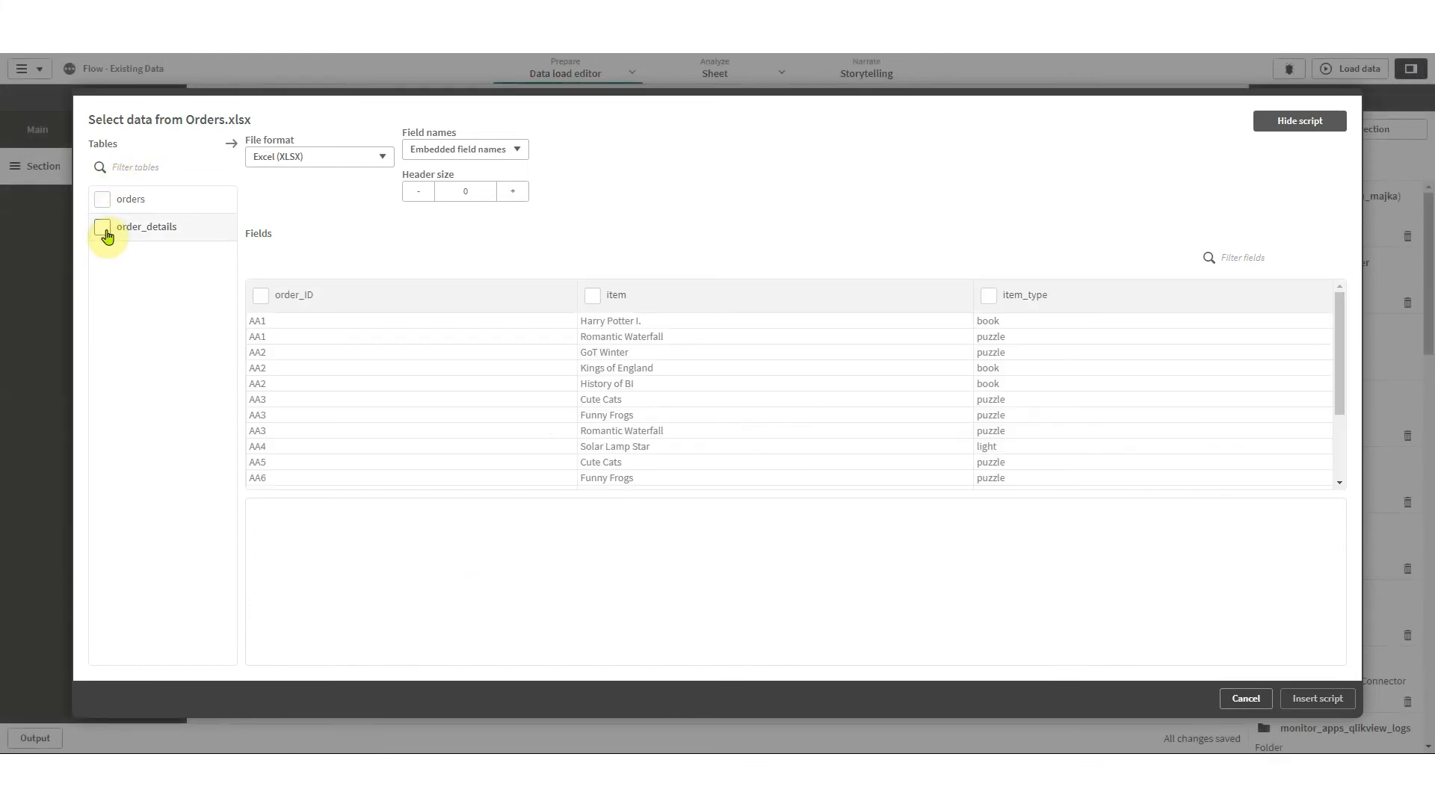
{"action": "left_click", "coordinate": [104, 229]}
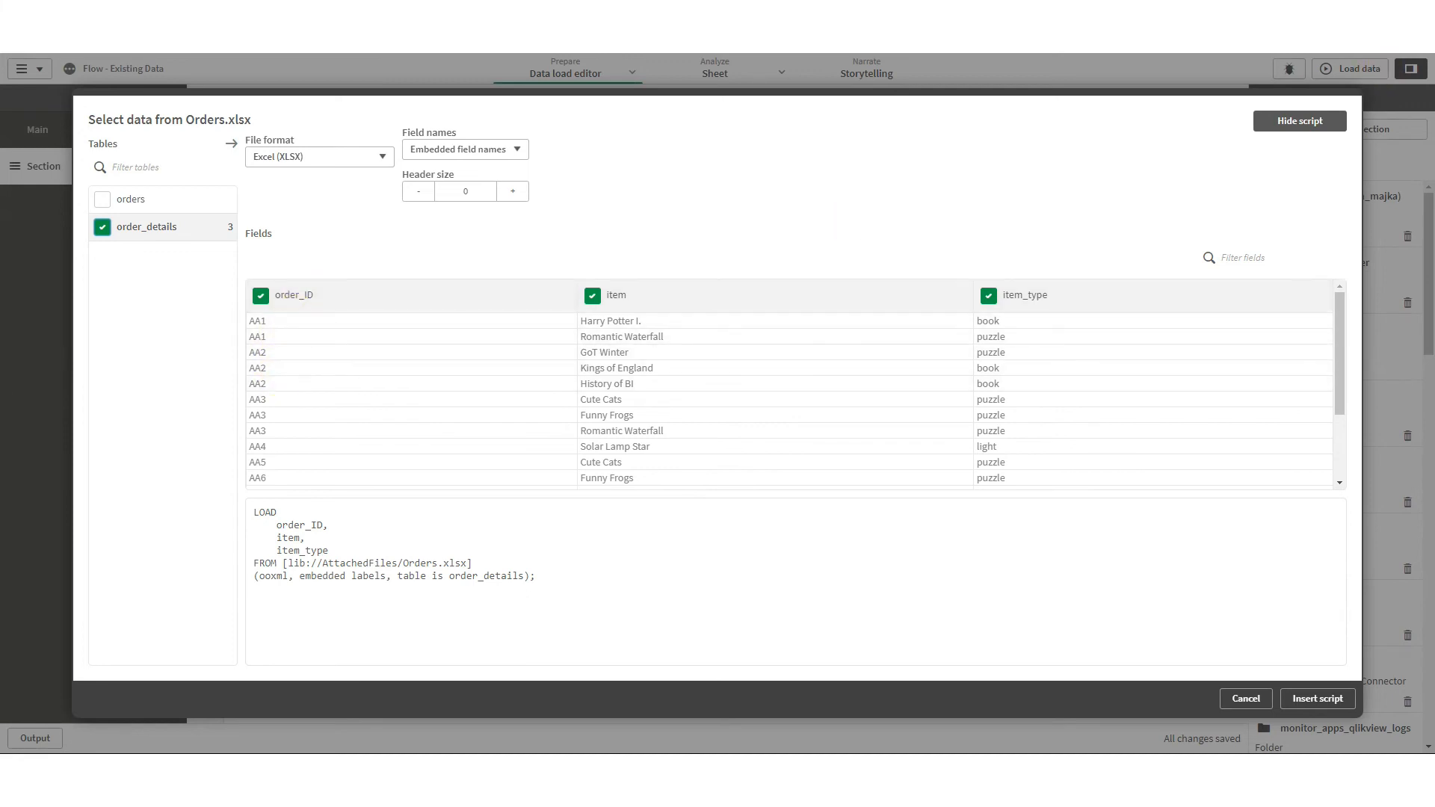
- Enlarge the browser zoom to 125% and insert the order_details load script into the new section
{"action": "key", "text": "alt+f"}
{"action": "left_click", "coordinate": [1373, 154]}
{"action": "left_click", "coordinate": [1373, 154]}
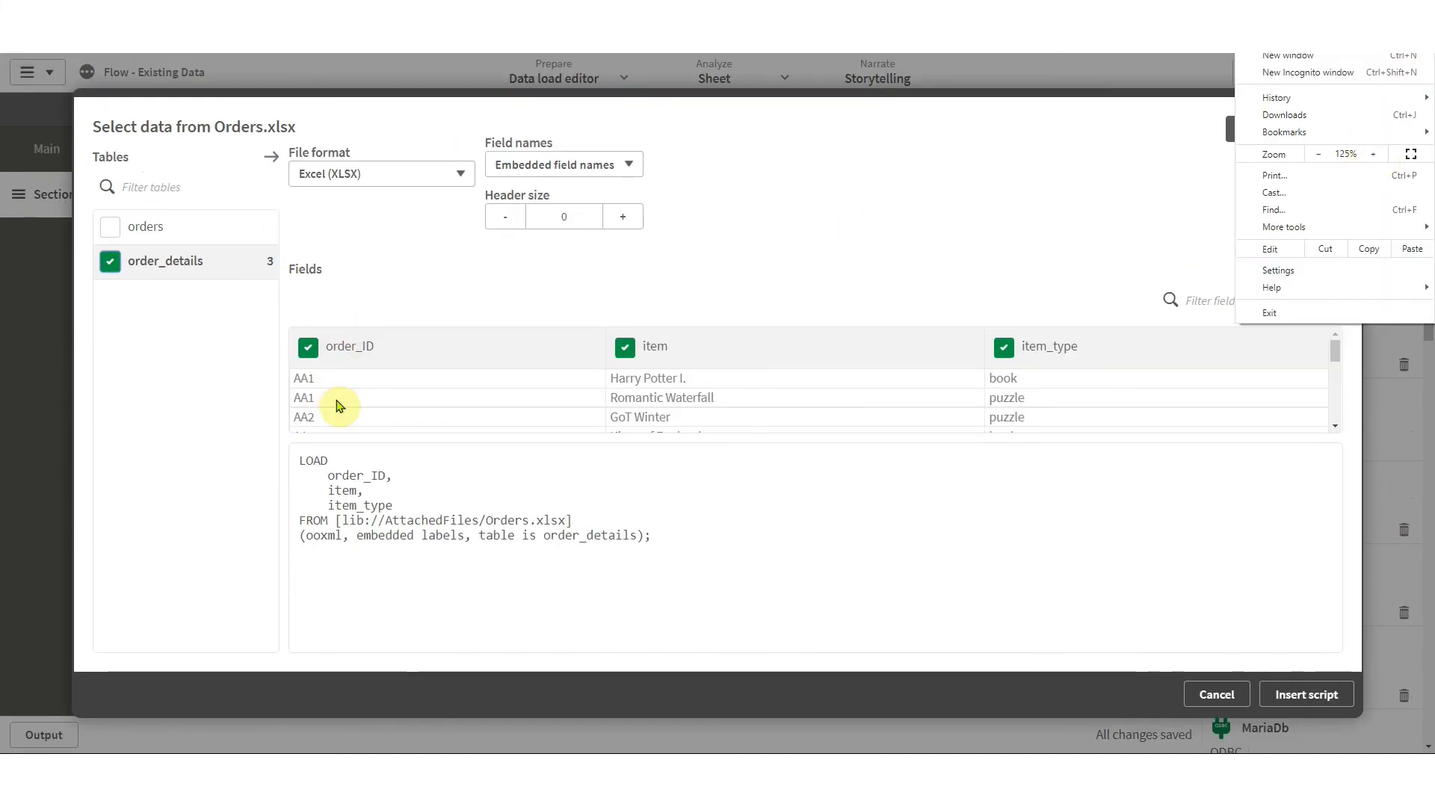
{"action": "left_click", "coordinate": [450, 281]}
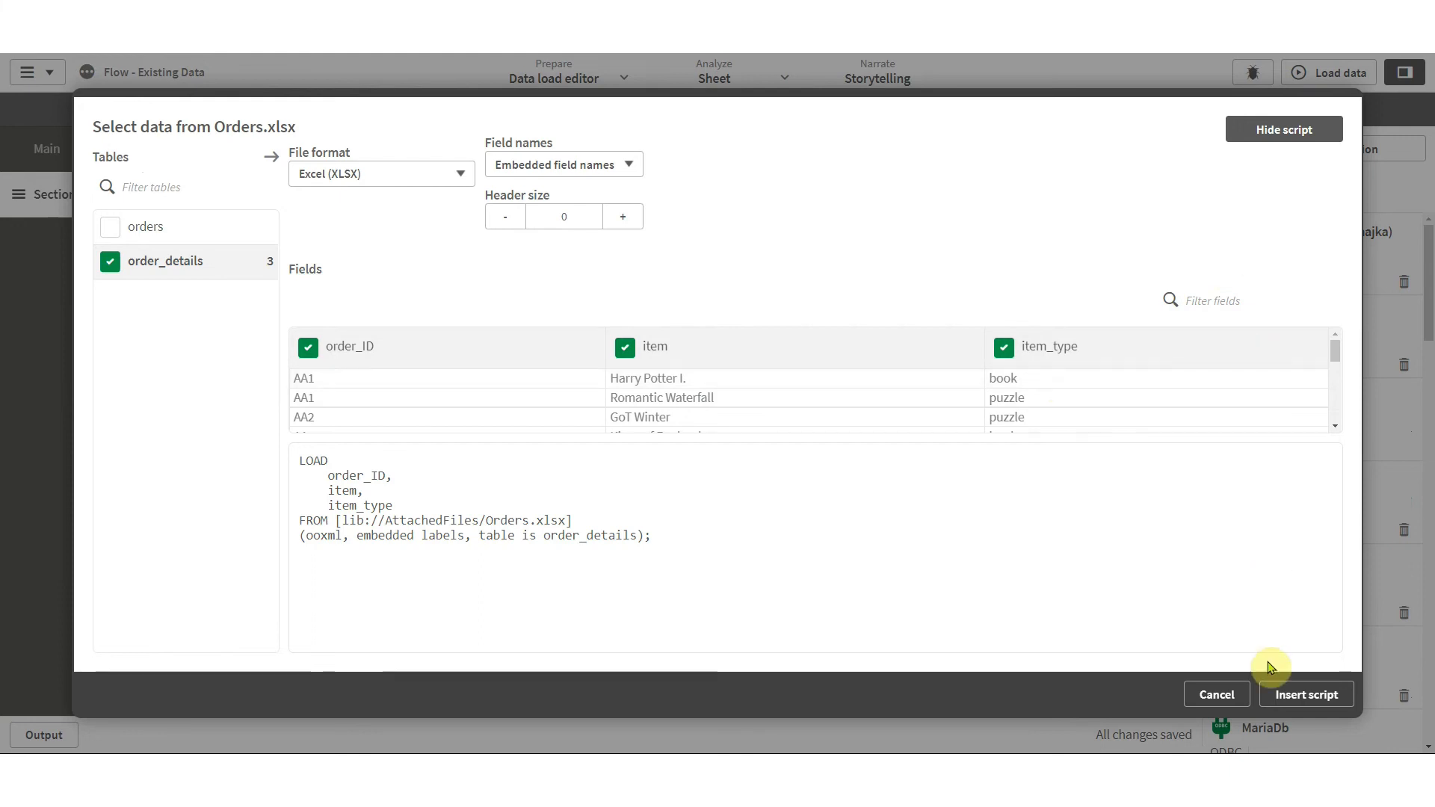
{"action": "left_click", "coordinate": [1324, 695]}
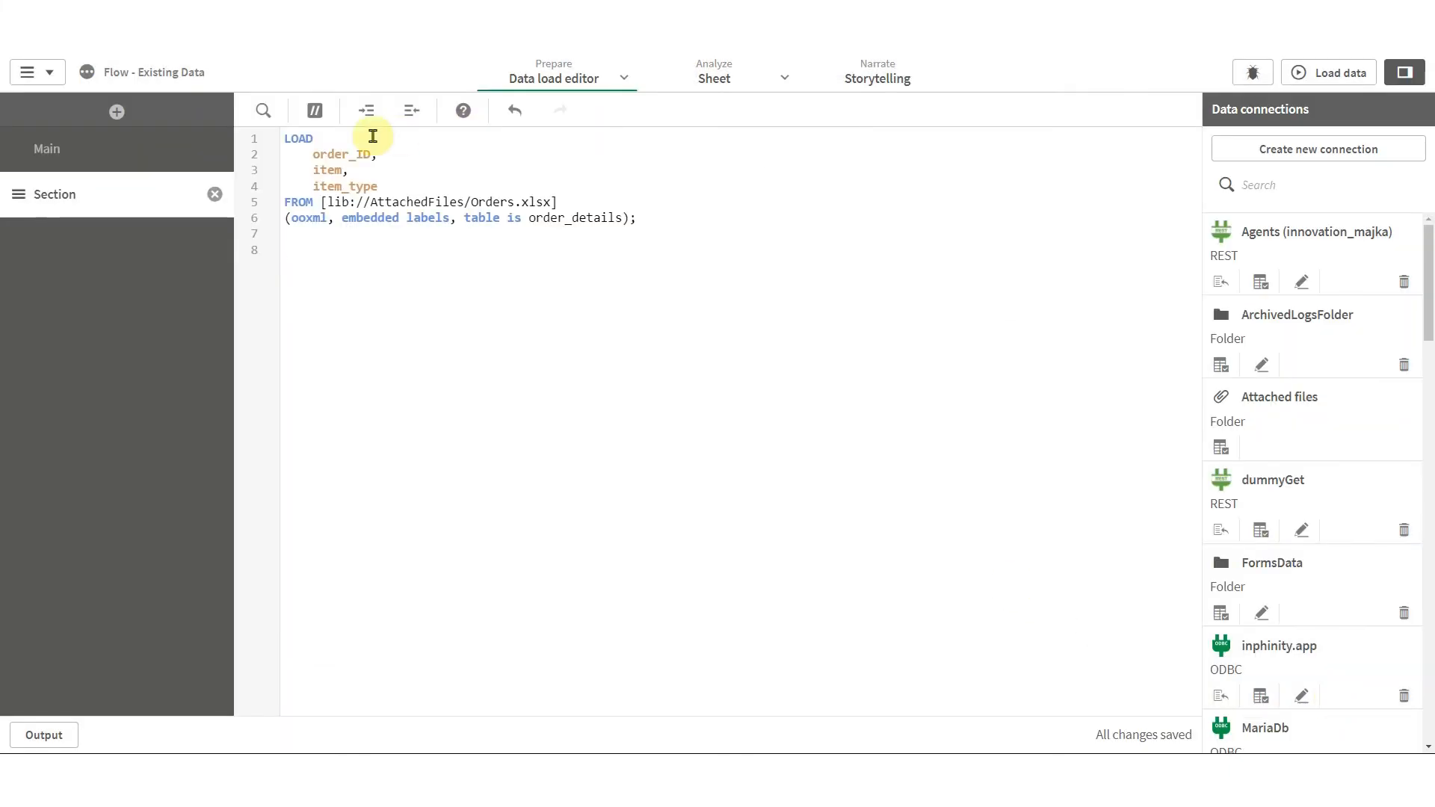
- Label the inserted load statement [items]: and add NoConcatenate on its own line before LOAD
{"action": "left_click", "coordinate": [285, 137]}
{"action": "key", "text": "Return"}
{"action": "key", "text": "Up"}
{"action": "type", "text": "["}
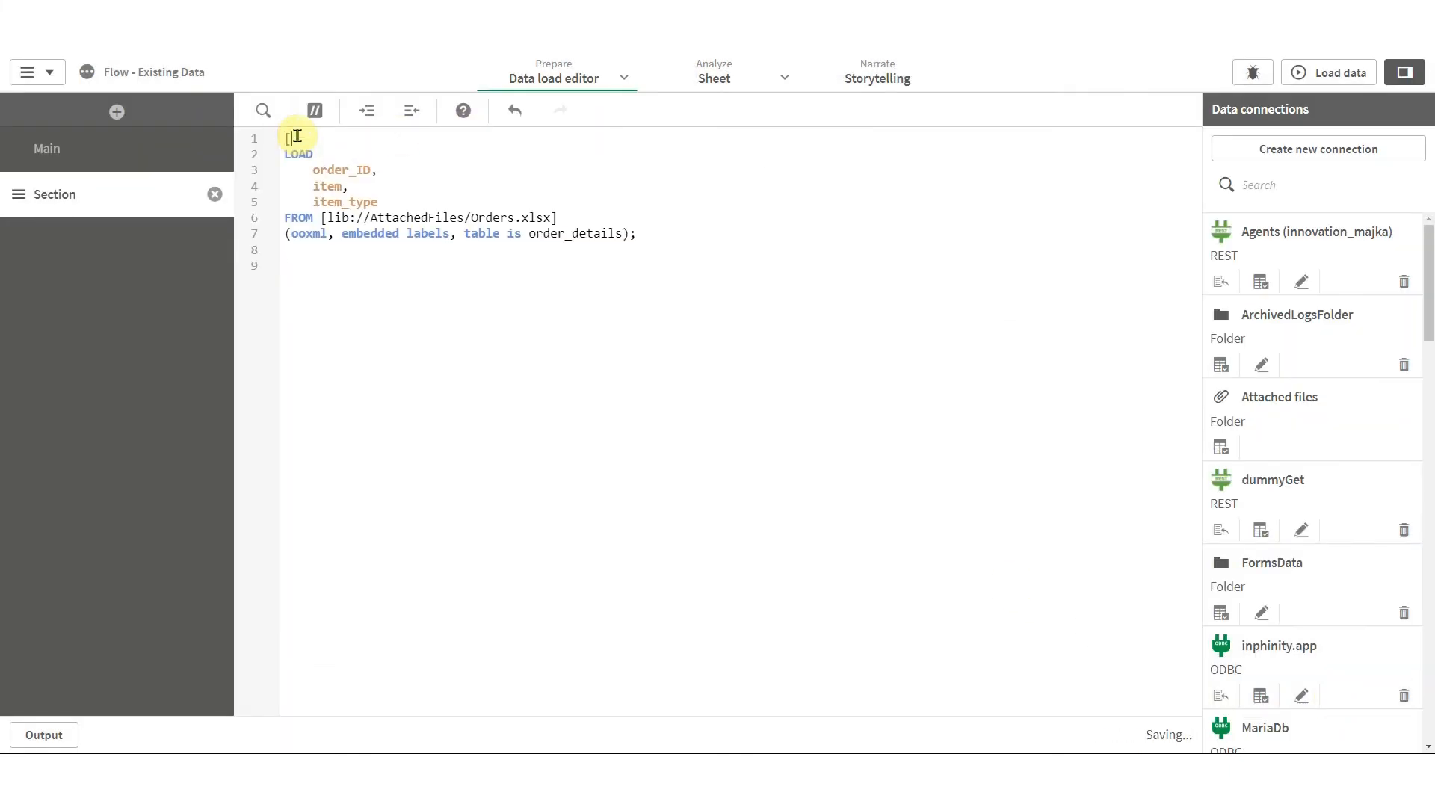
{"action": "type", "text": "iteems]:"}
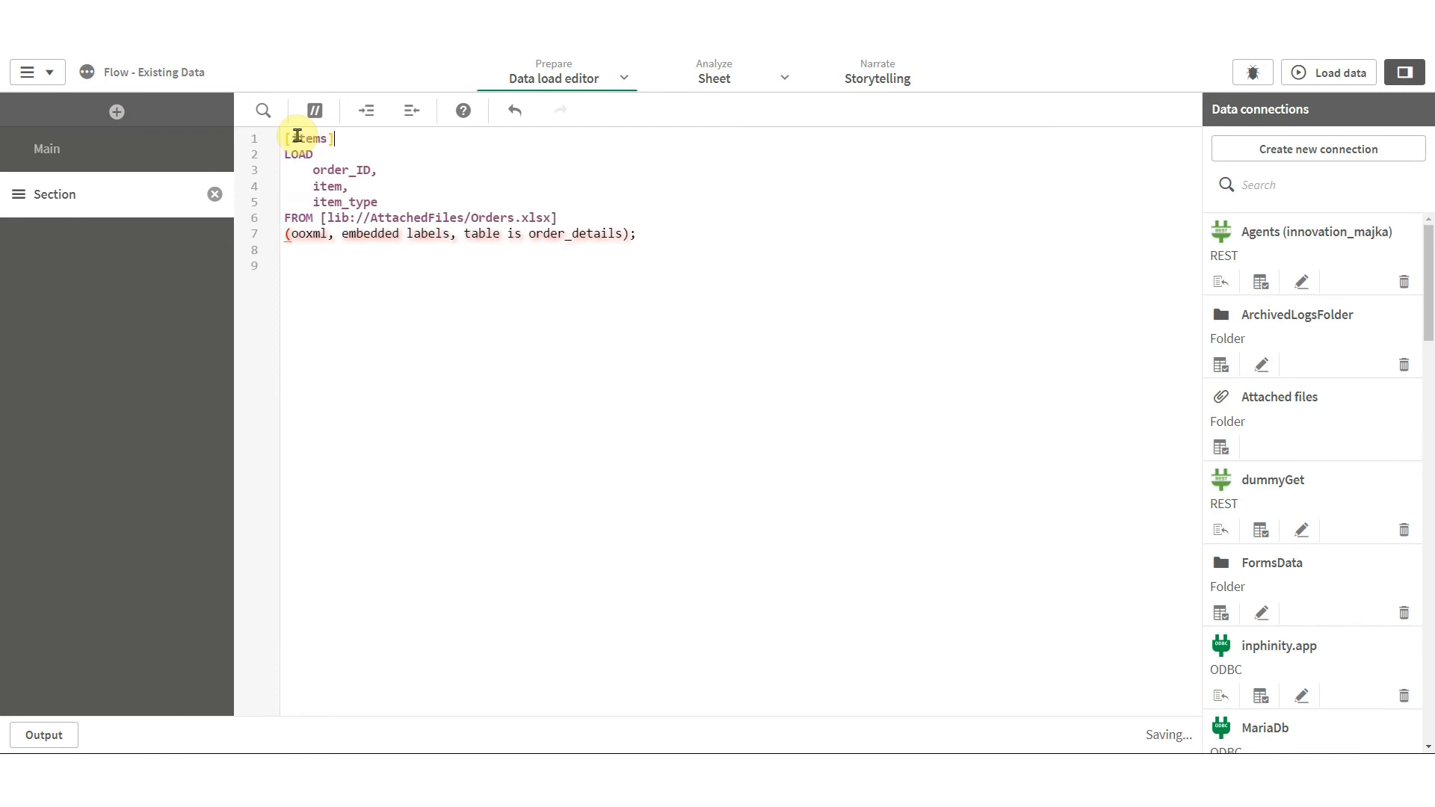
{"action": "key", "text": "Return"}
{"action": "type", "text": "noco"}
{"action": "key", "text": "Return"}
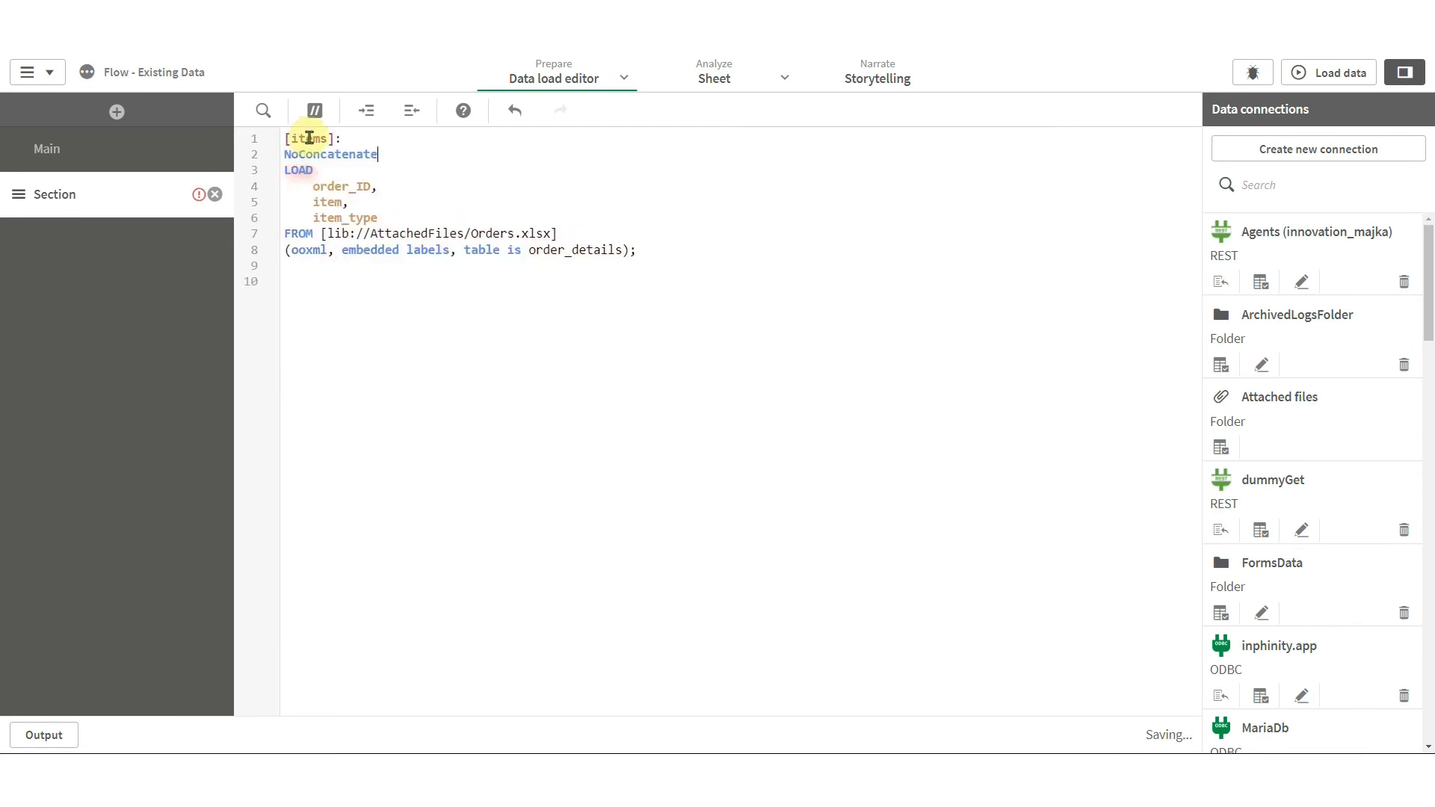
- Start an [items_hierarchy]: table below the items statement with NoConcatenate and load distinct on separate lines
{"action": "left_click", "coordinate": [685, 278]}
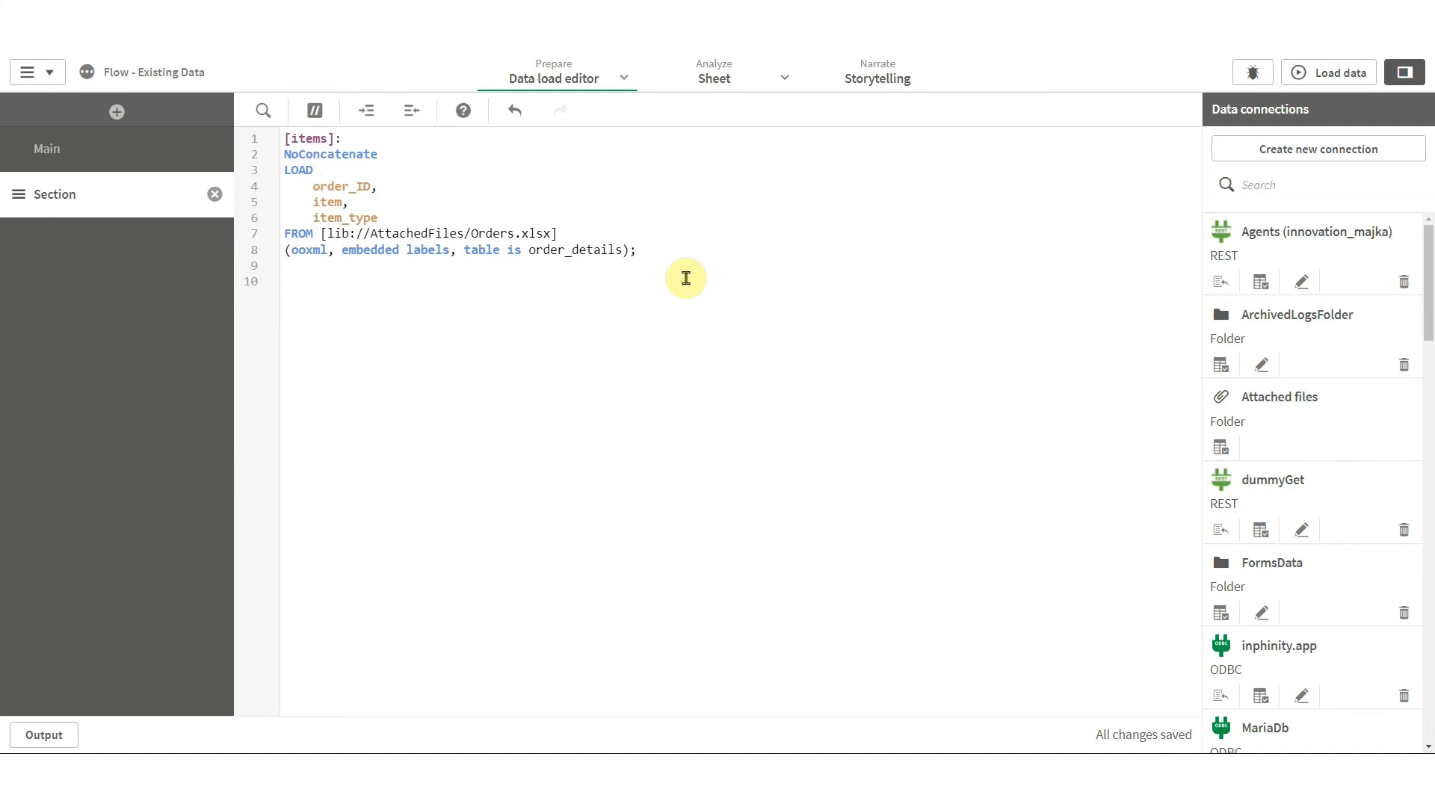
{"action": "type", "text": "[items_hierarchy]:"}
{"action": "key", "text": "Return"}
{"action": "type", "text": "NoConcatenate"}
{"action": "key", "text": "Return"}
{"action": "type", "text": "load"}
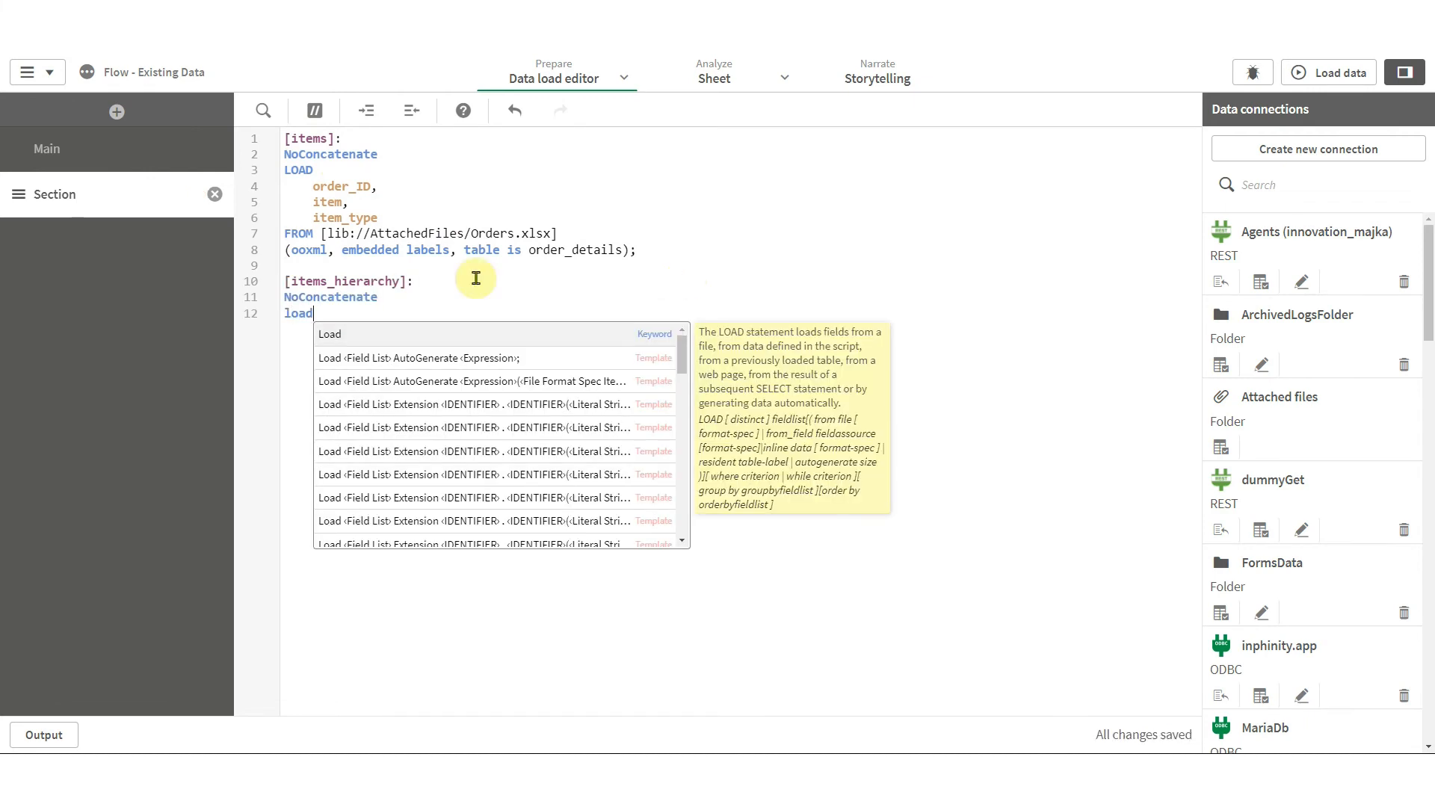
{"action": "type", "text": " distinct"}
{"action": "key", "text": "Return"}
{"action": "key", "text": "Return"}
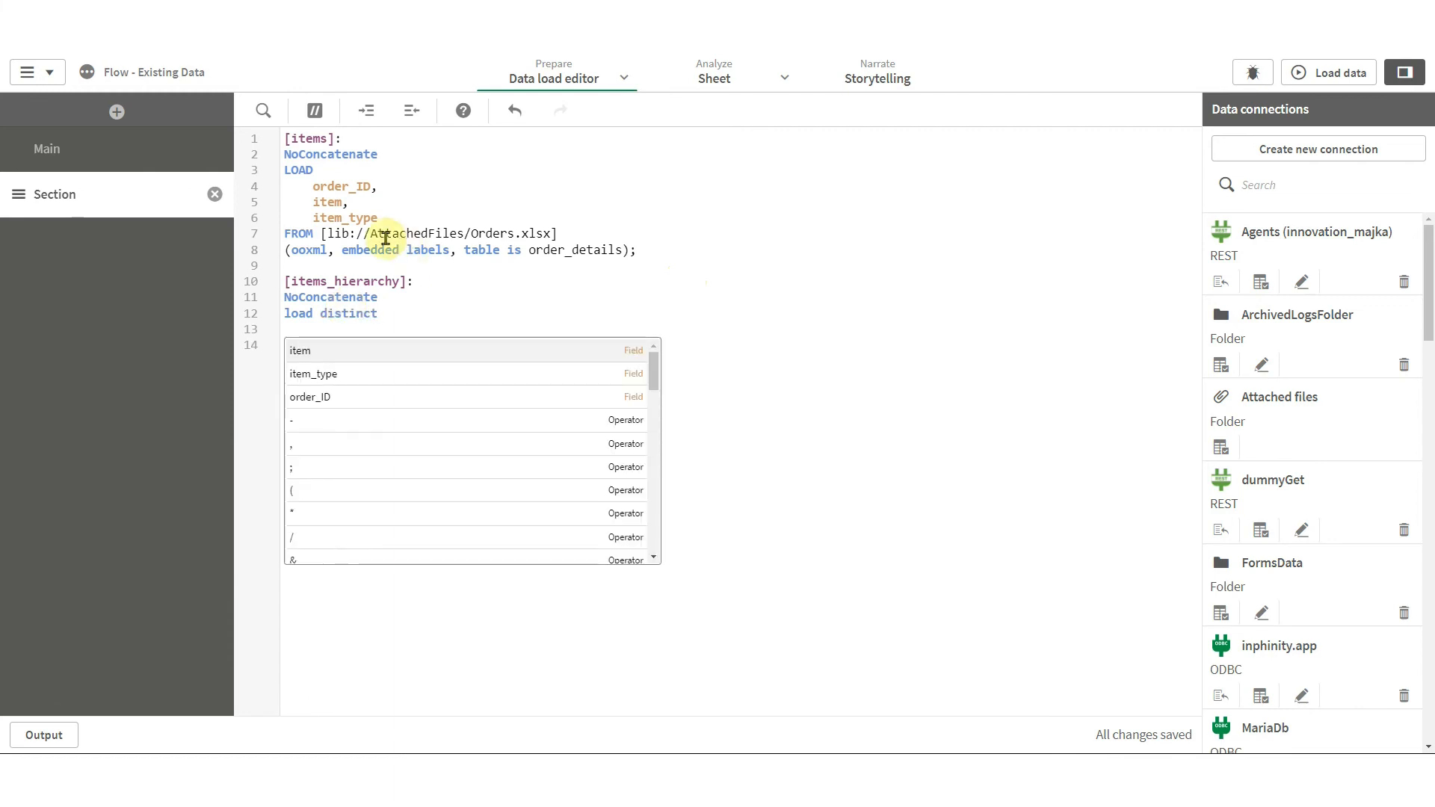
- Complete the items_hierarchy load with item_type as node, 'category' as node_type, and resident items;
{"action": "double_click", "coordinate": [368, 221]}
{"action": "key", "text": "ctrl+c"}
{"action": "left_click", "coordinate": [343, 330]}
{"action": "key", "text": "ctrl+v"}
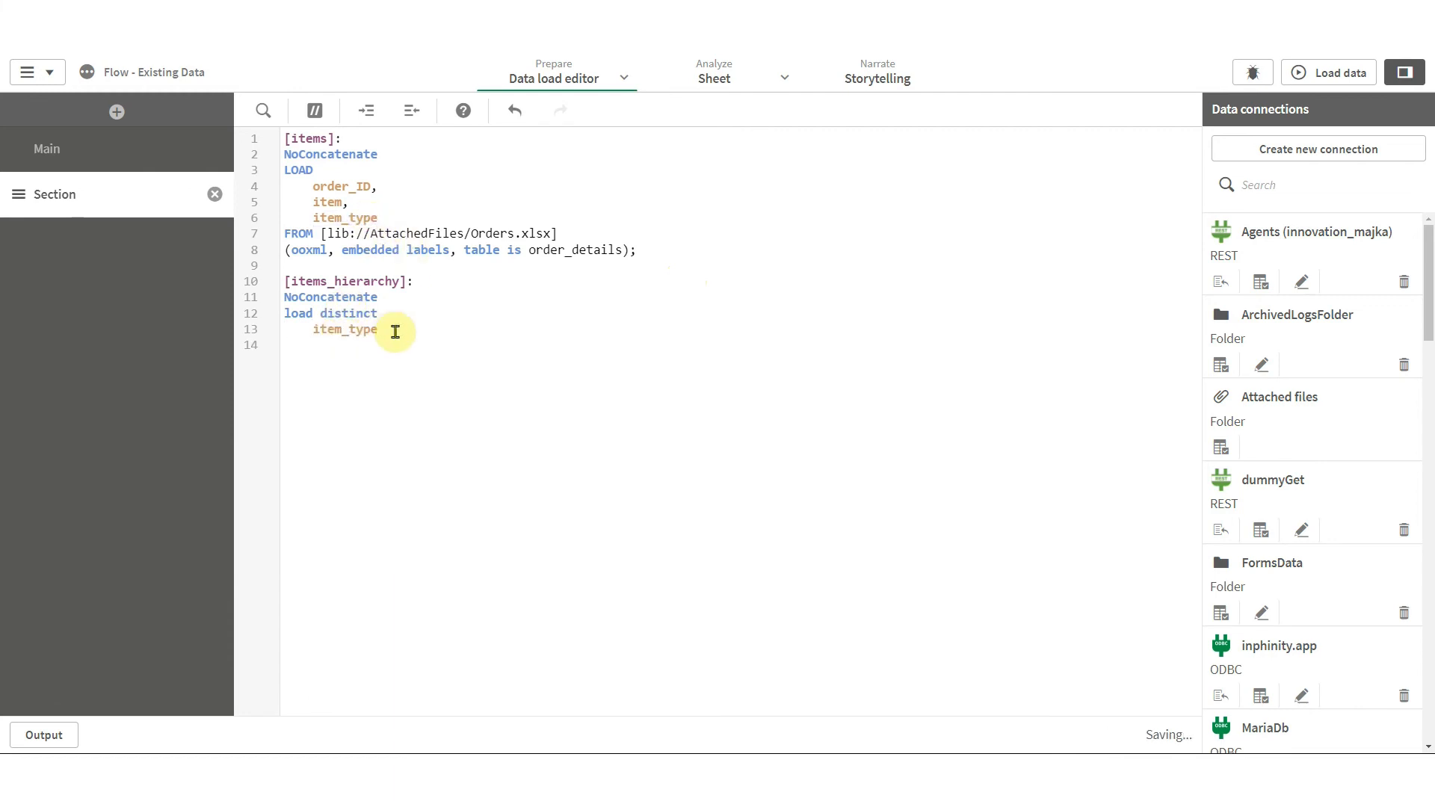
{"action": "type", "text": "as node"}
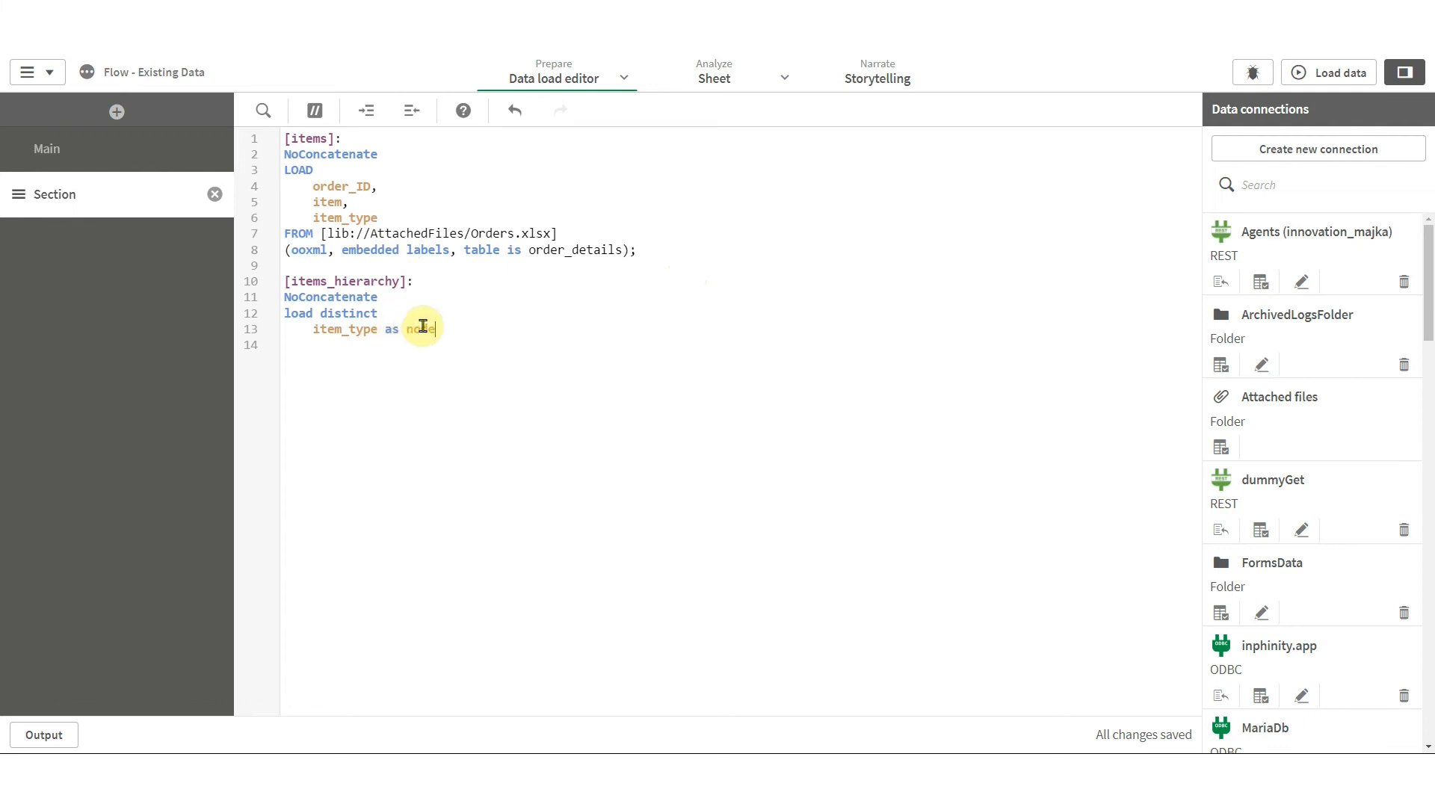
{"action": "type", "text": ","}
{"action": "key", "text": "Return"}
{"action": "type", "text": "'category"}
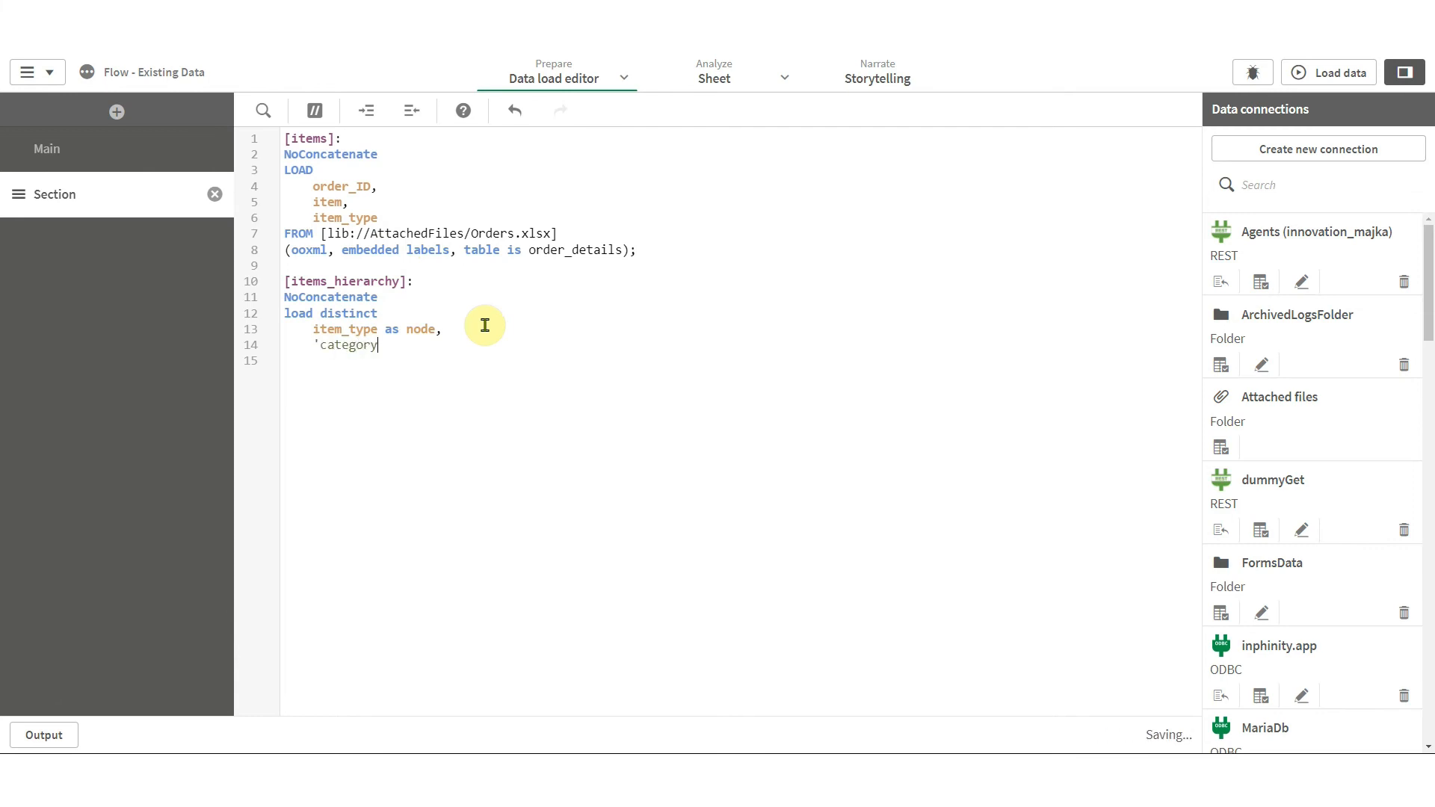
{"action": "type", "text": "' as node_type"}
{"action": "key", "text": "Return"}
{"action": "type", "text": "resident "}
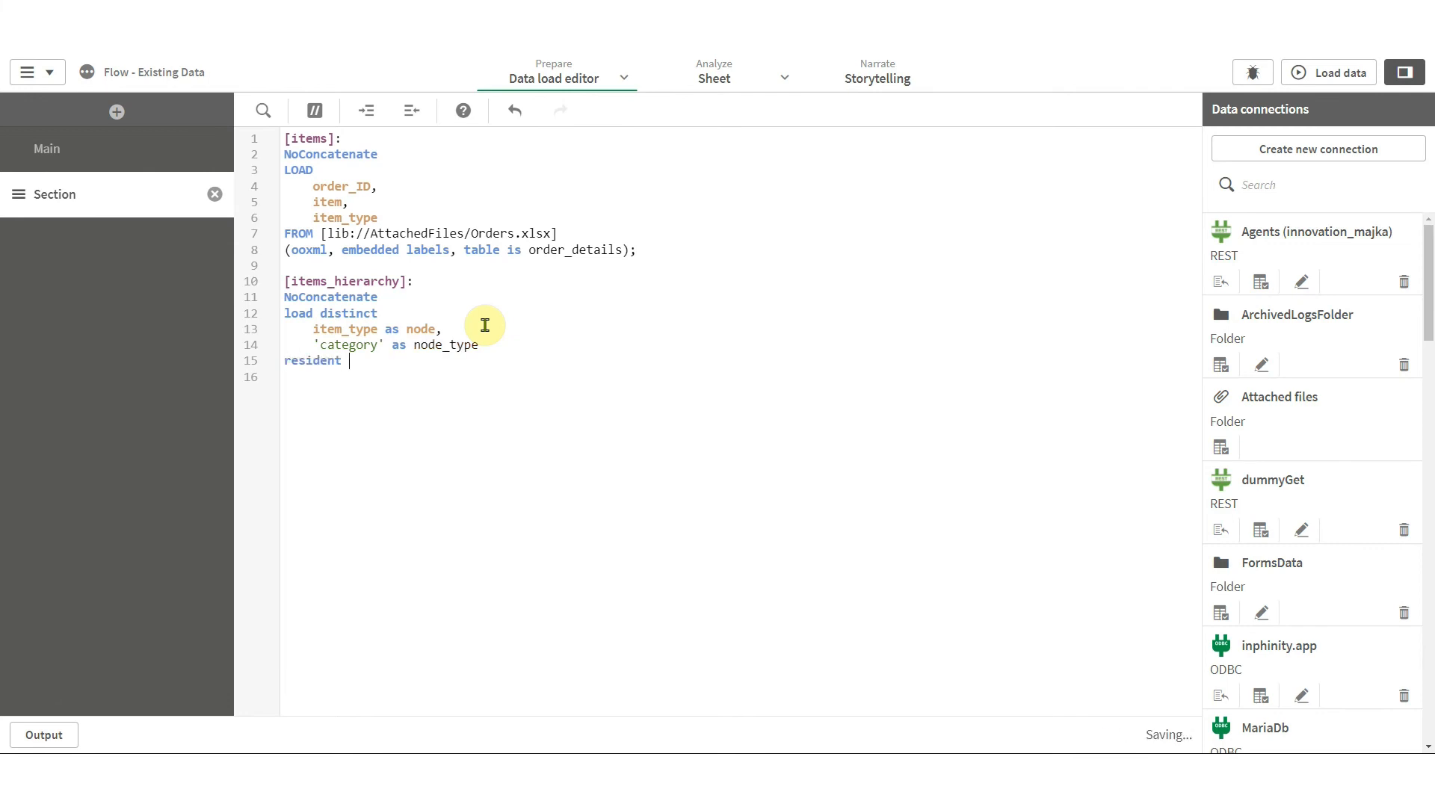
{"action": "type", "text": "items;"}
{"action": "key", "text": "Return"}
{"action": "key", "text": "Return"}
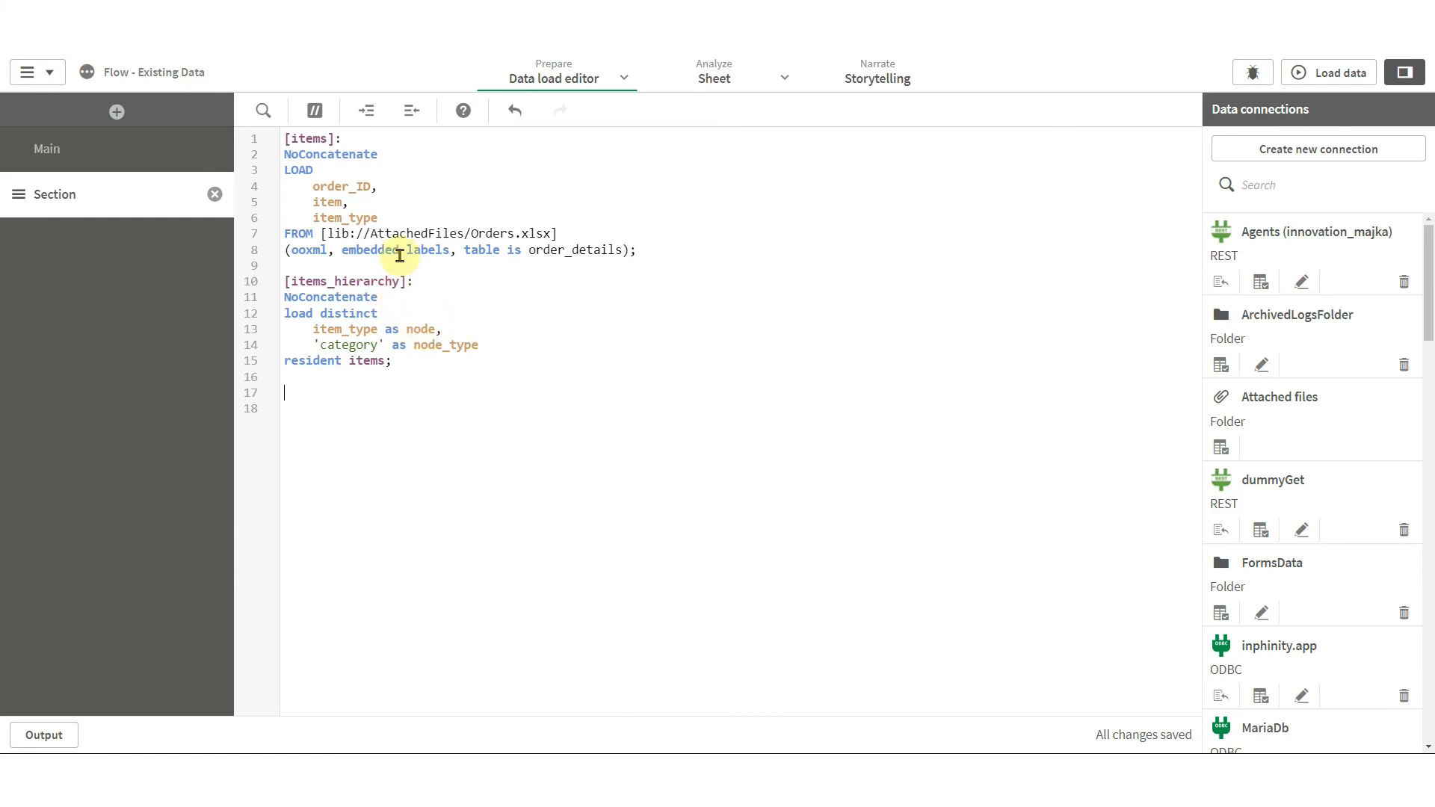
- Add a concatenate([items_hierarchy]) Load statement below with item as node and 'item' as node_type
{"action": "left_click", "coordinate": [385, 401]}
{"action": "type", "text": "concatenate([items_hierarchy])"}
{"action": "key", "text": "Return"}
{"action": "type", "text": "Load"}
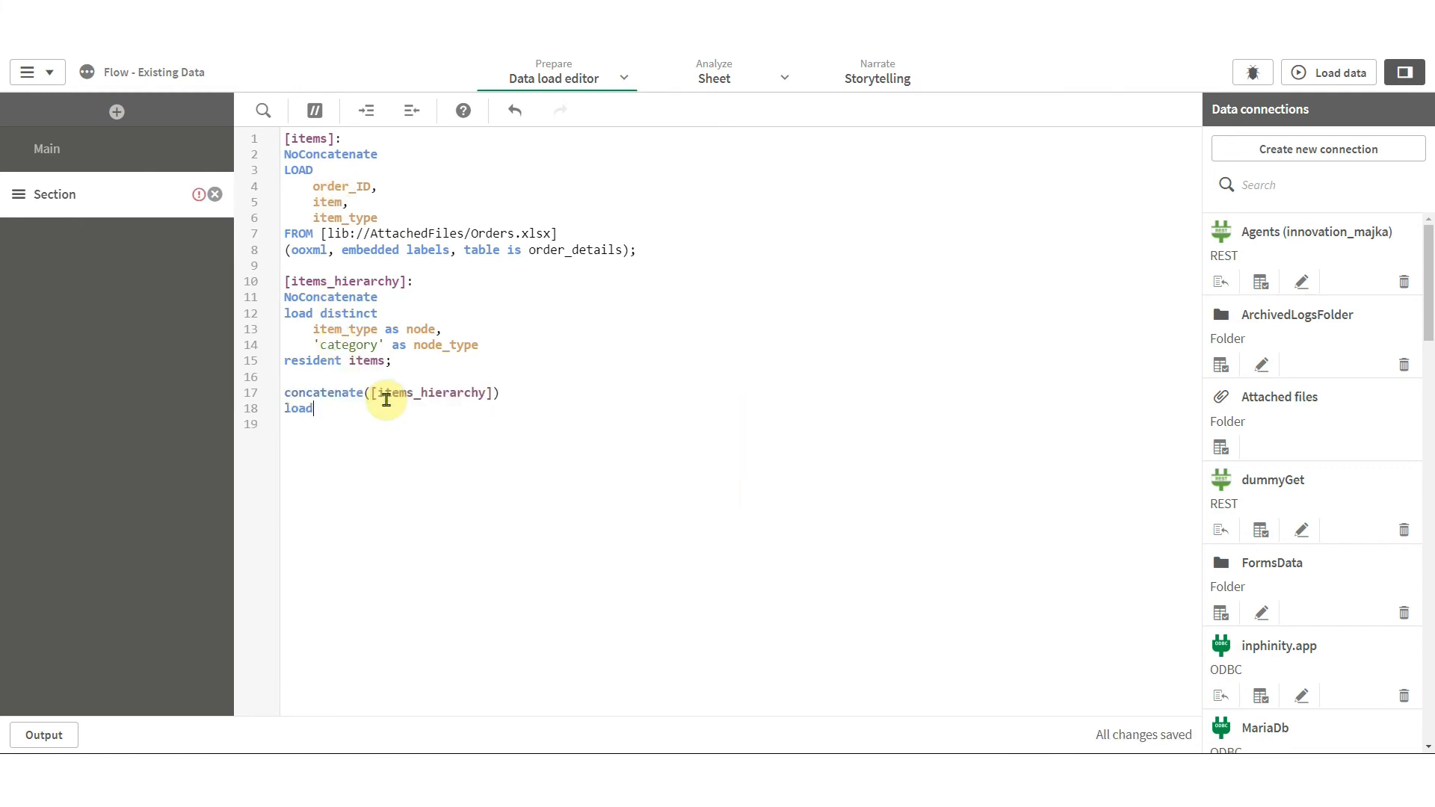
{"action": "key", "text": "Return"}
{"action": "type", "text": "item as node,"}
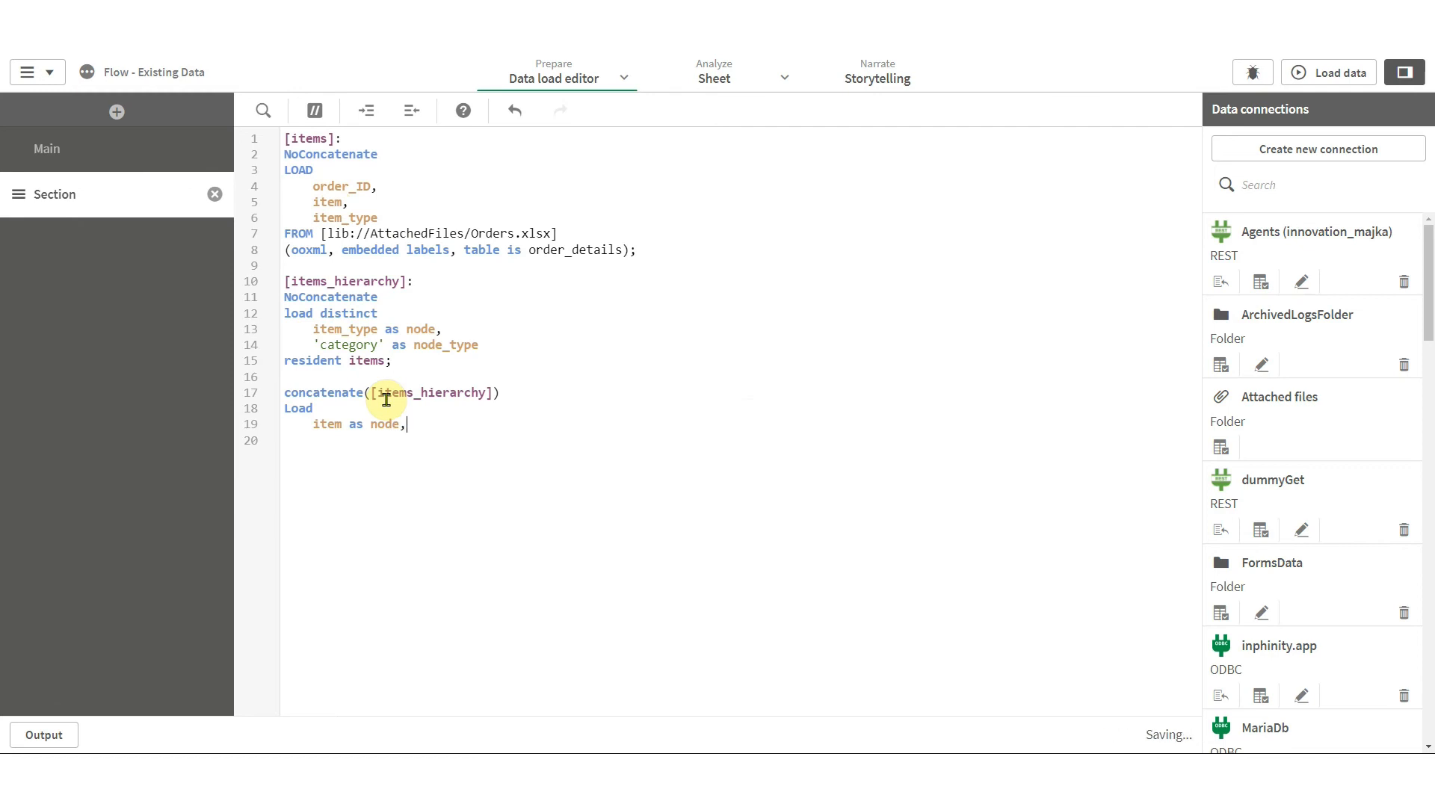
{"action": "key", "text": "Return"}
{"action": "type", "text": "'item' as node"}
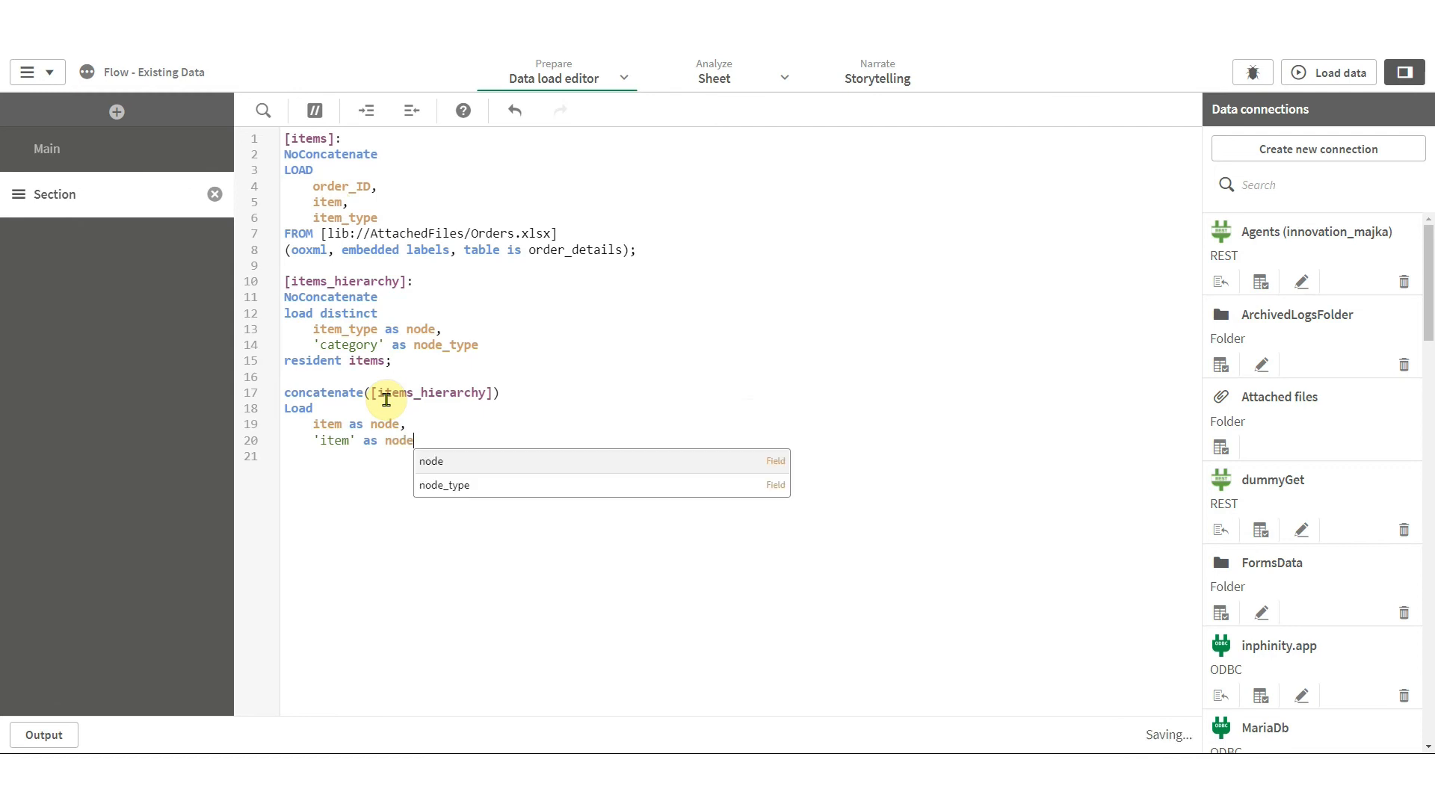
{"action": "type", "text": "_type,"}
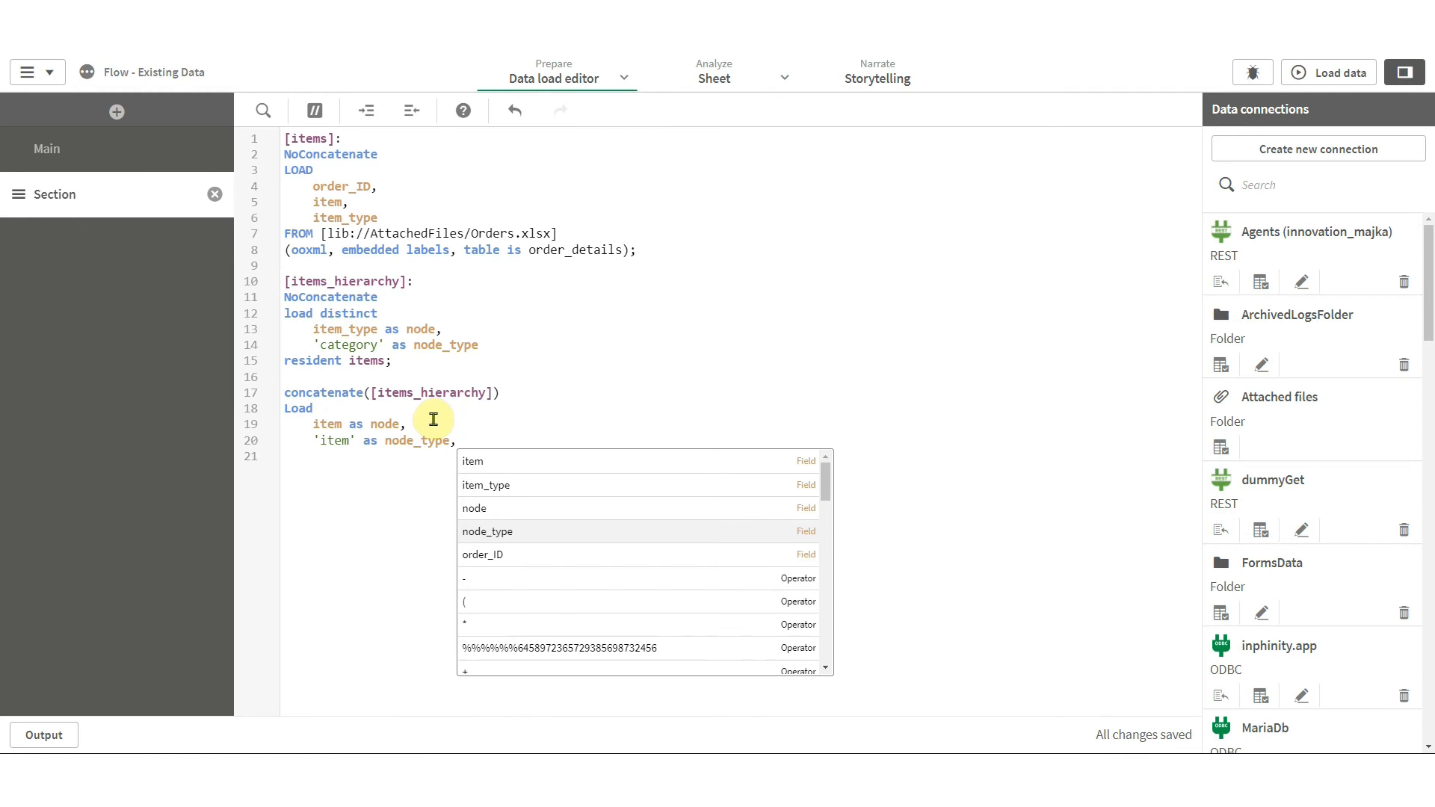
- Insert item_type as category, between the node and node_type lines of the concatenated load
{"action": "left_click", "coordinate": [433, 419]}
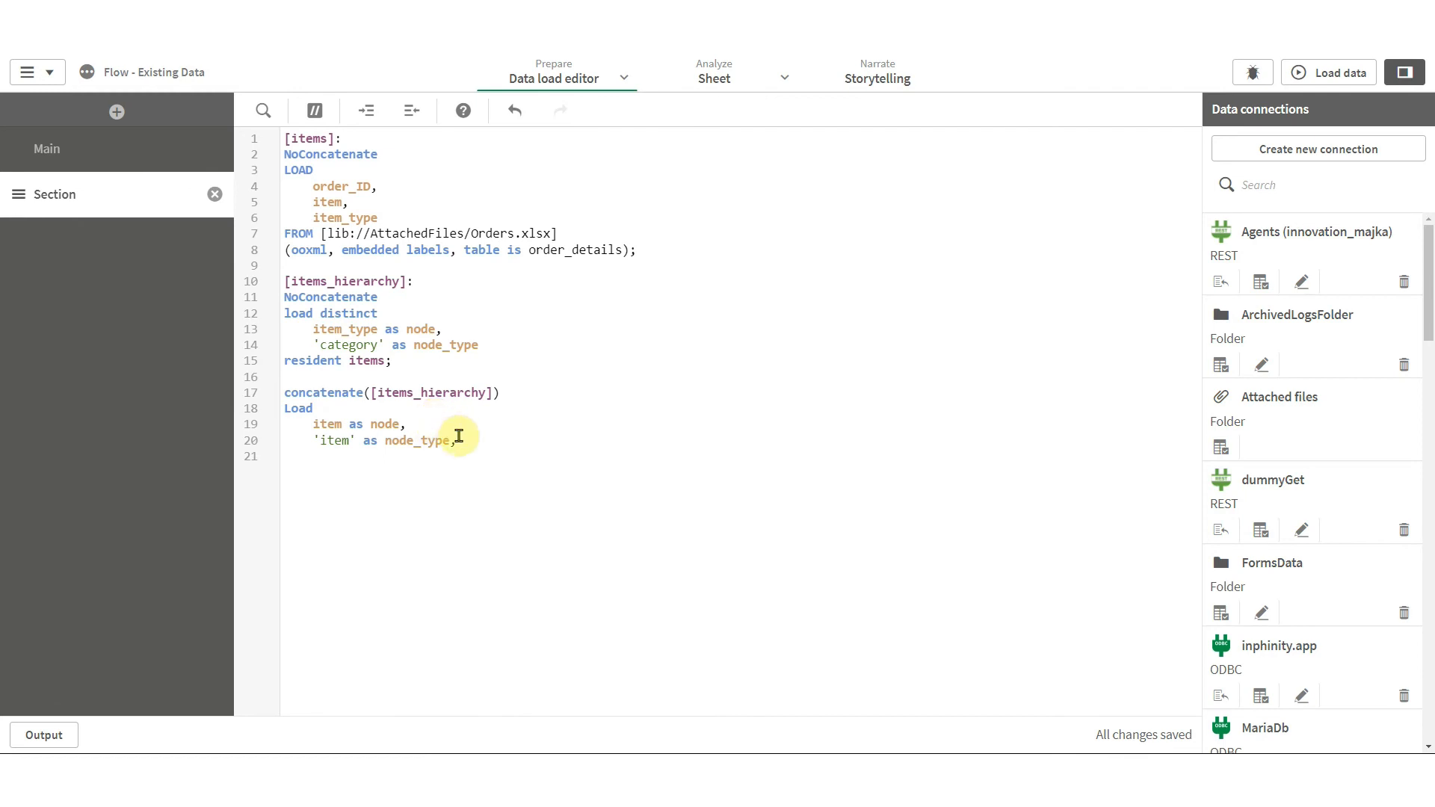
{"action": "key", "text": "Return"}
{"action": "type", "text": "item_type"}
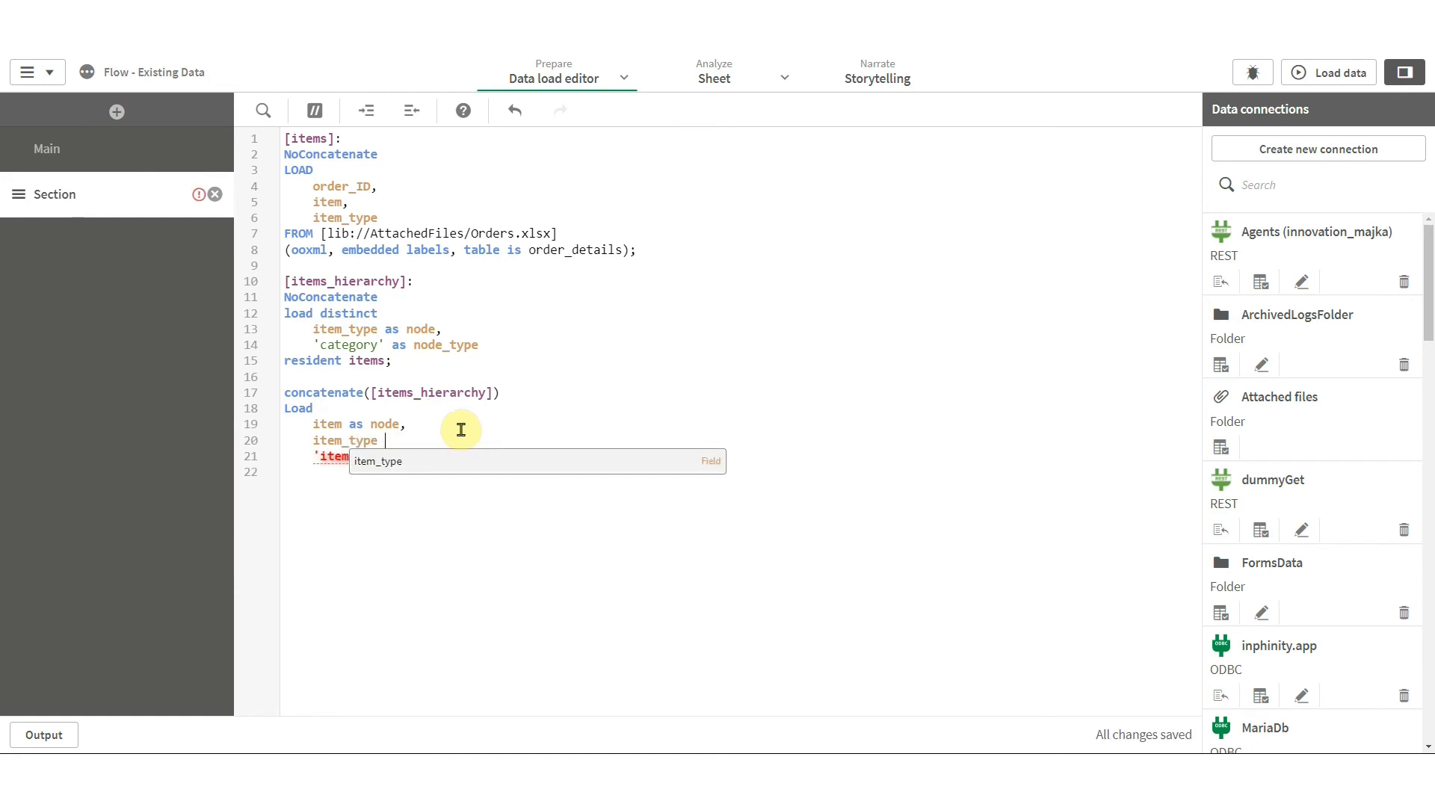
{"action": "type", "text": " as category,"}
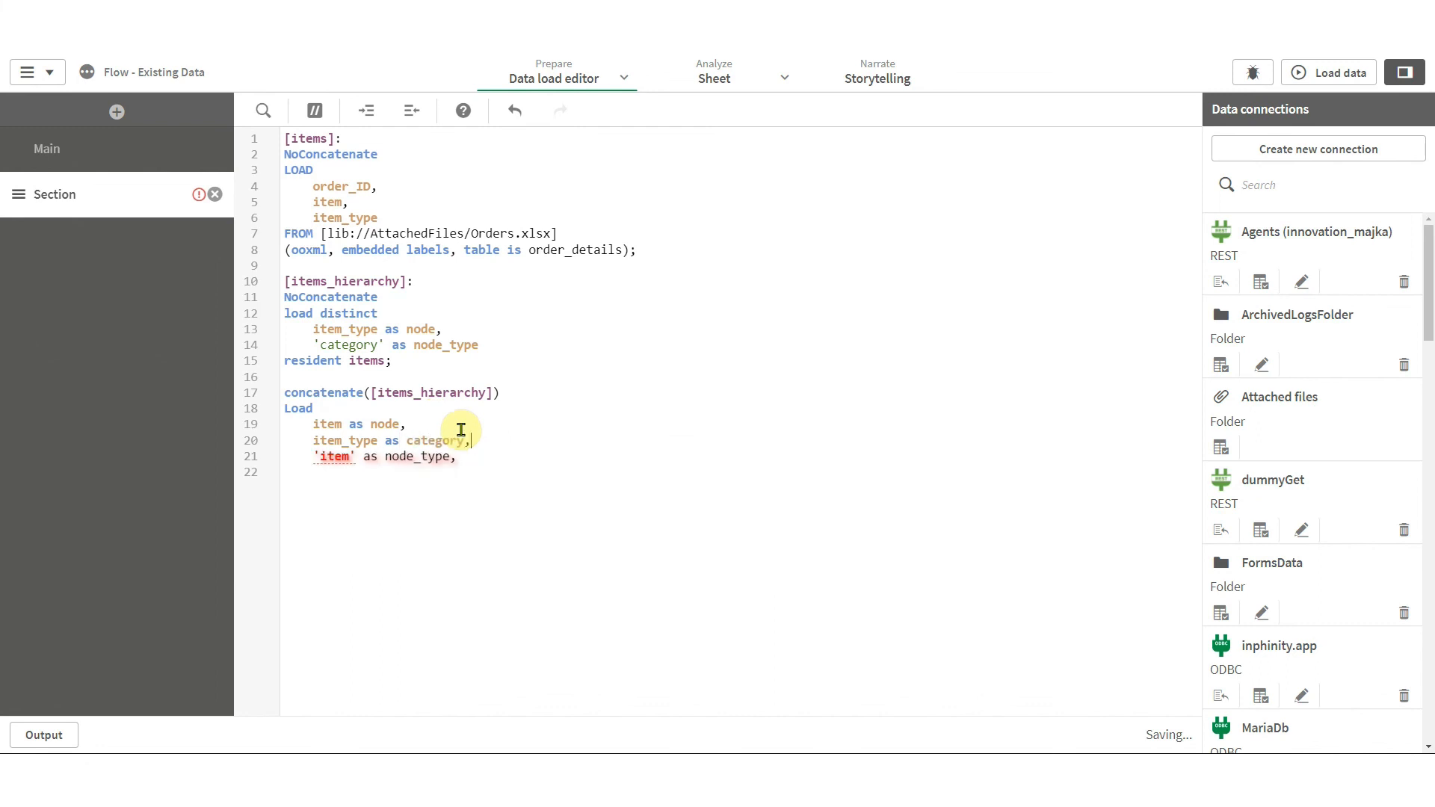
{"action": "left_click", "coordinate": [357, 283]}
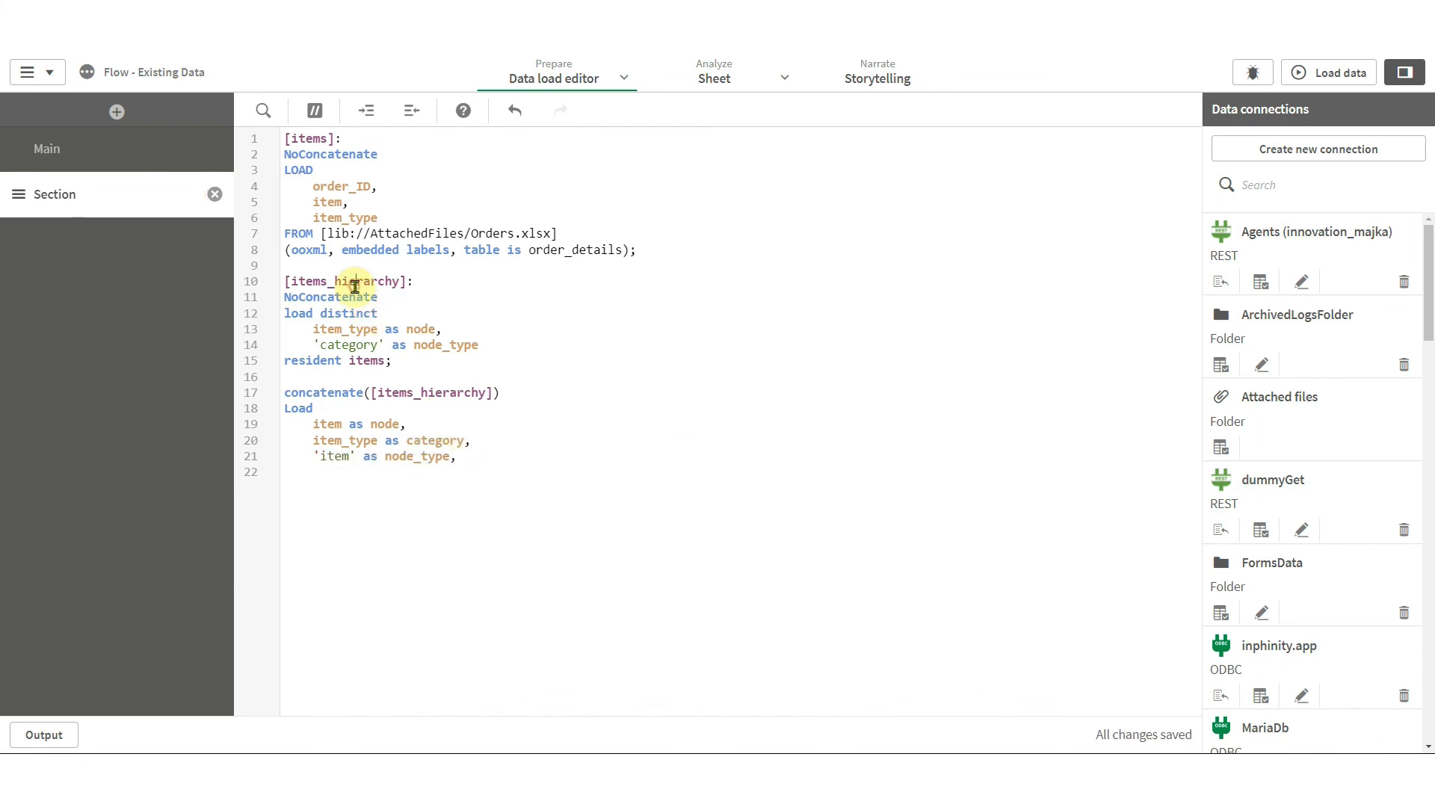
- Remove the trailing comma after node_type, end the concatenated load with resident items; and load the data
{"action": "left_click", "coordinate": [505, 460]}
{"action": "key", "text": "BackSpace"}
{"action": "key", "text": "Return"}
{"action": "key", "text": "BackSpace"}
{"action": "type", "text": "resident items;"}
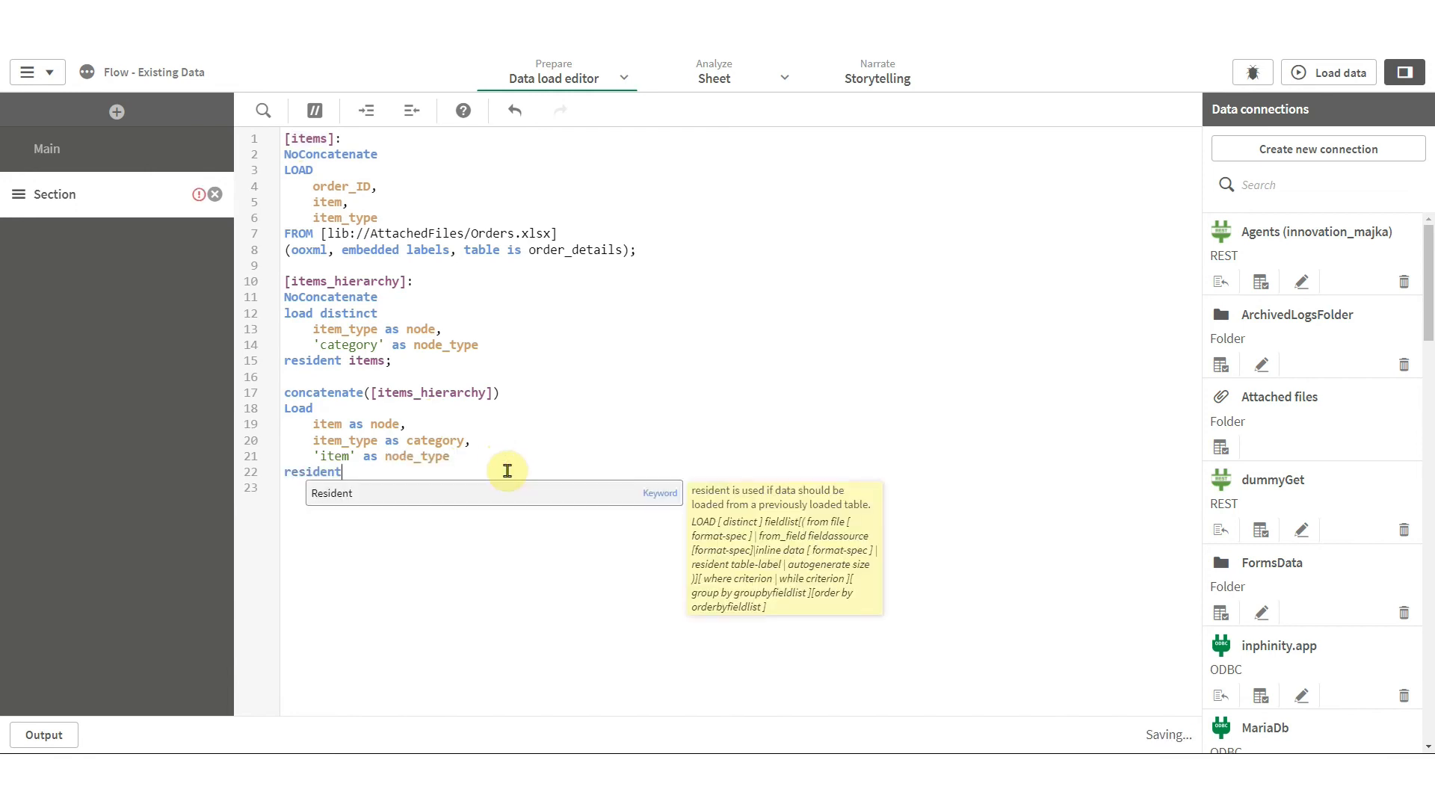
{"action": "left_click", "coordinate": [1328, 84]}
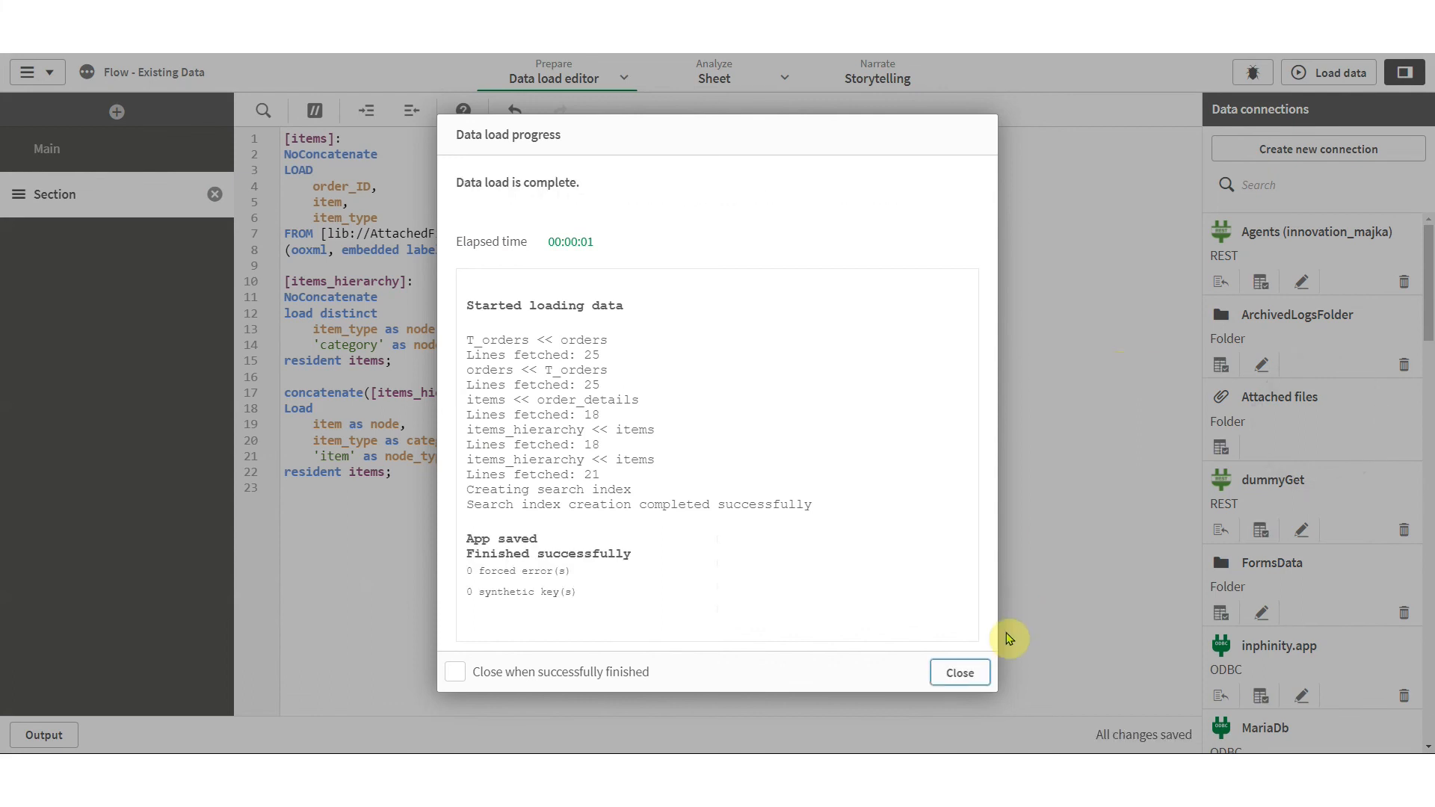
{"action": "left_click", "coordinate": [962, 672]}
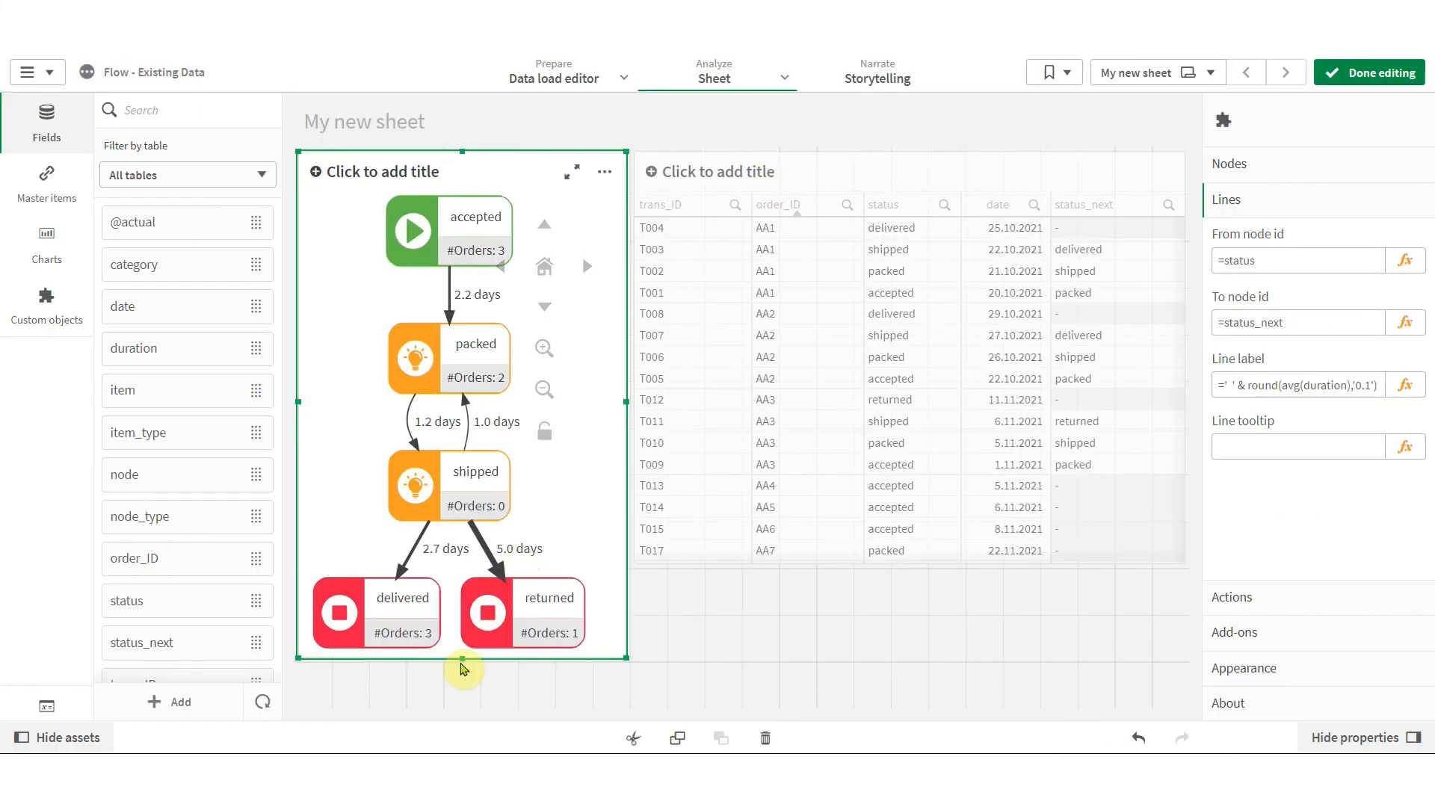
- Reduce the height of the flow diagram and the orders table on the sheet to free the lower area
{"action": "left_click_drag", "start_coordinate": [458, 662], "coordinate": [465, 384]}
{"action": "left_click", "coordinate": [688, 529]}
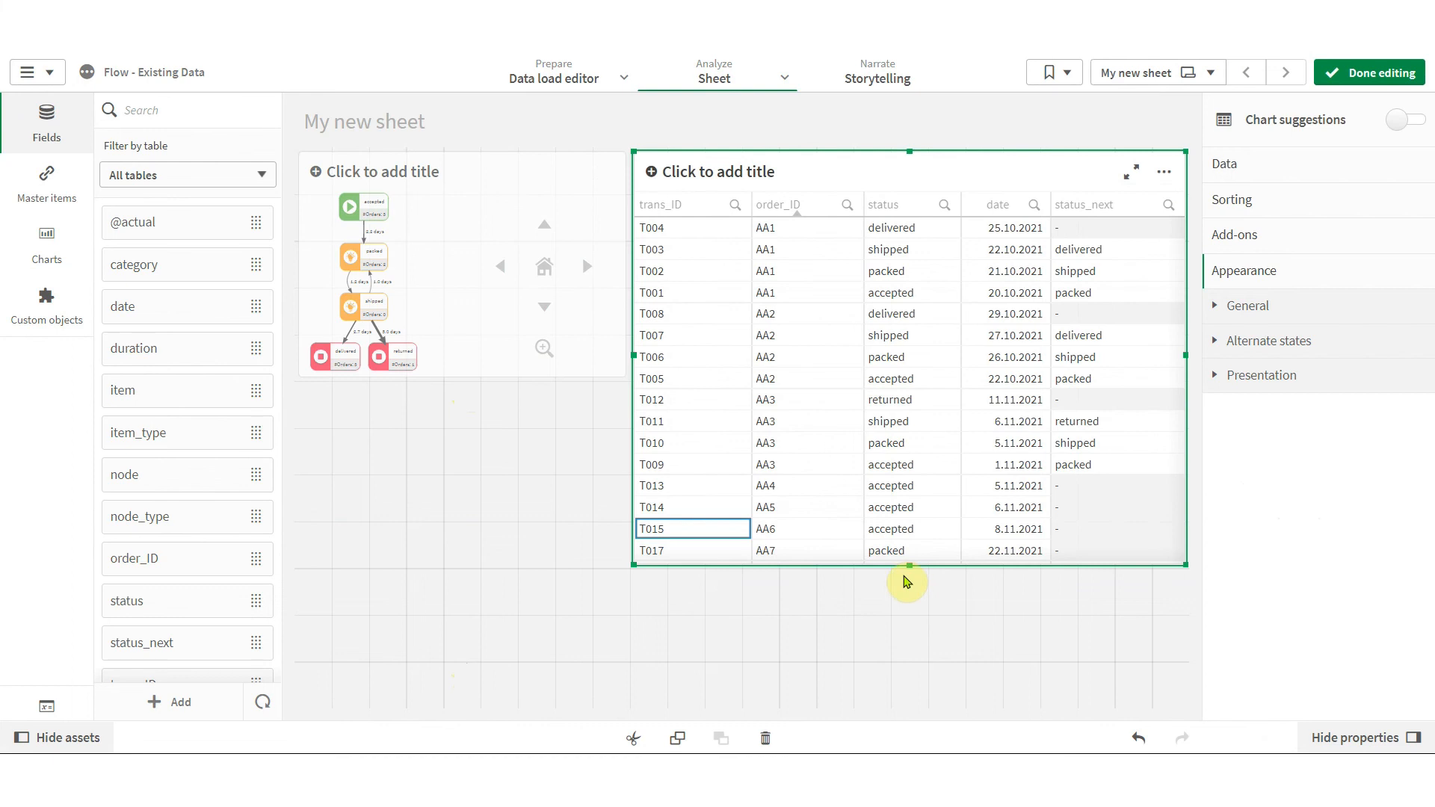
{"action": "left_click_drag", "start_coordinate": [907, 567], "coordinate": [904, 430]}
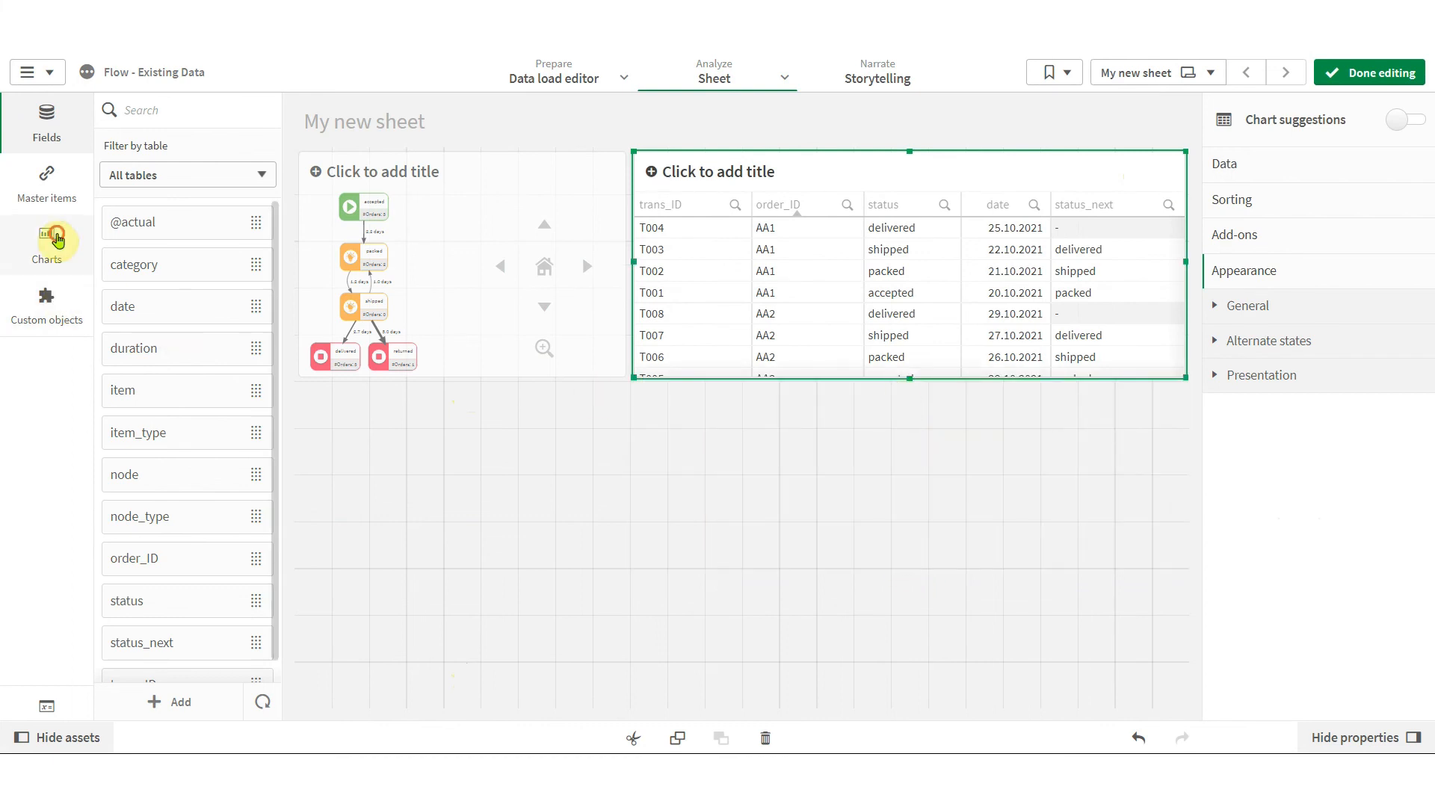
- Add a table in the empty area below the orders table with node from items_hierarchy as its first column
{"action": "left_click", "coordinate": [49, 236]}
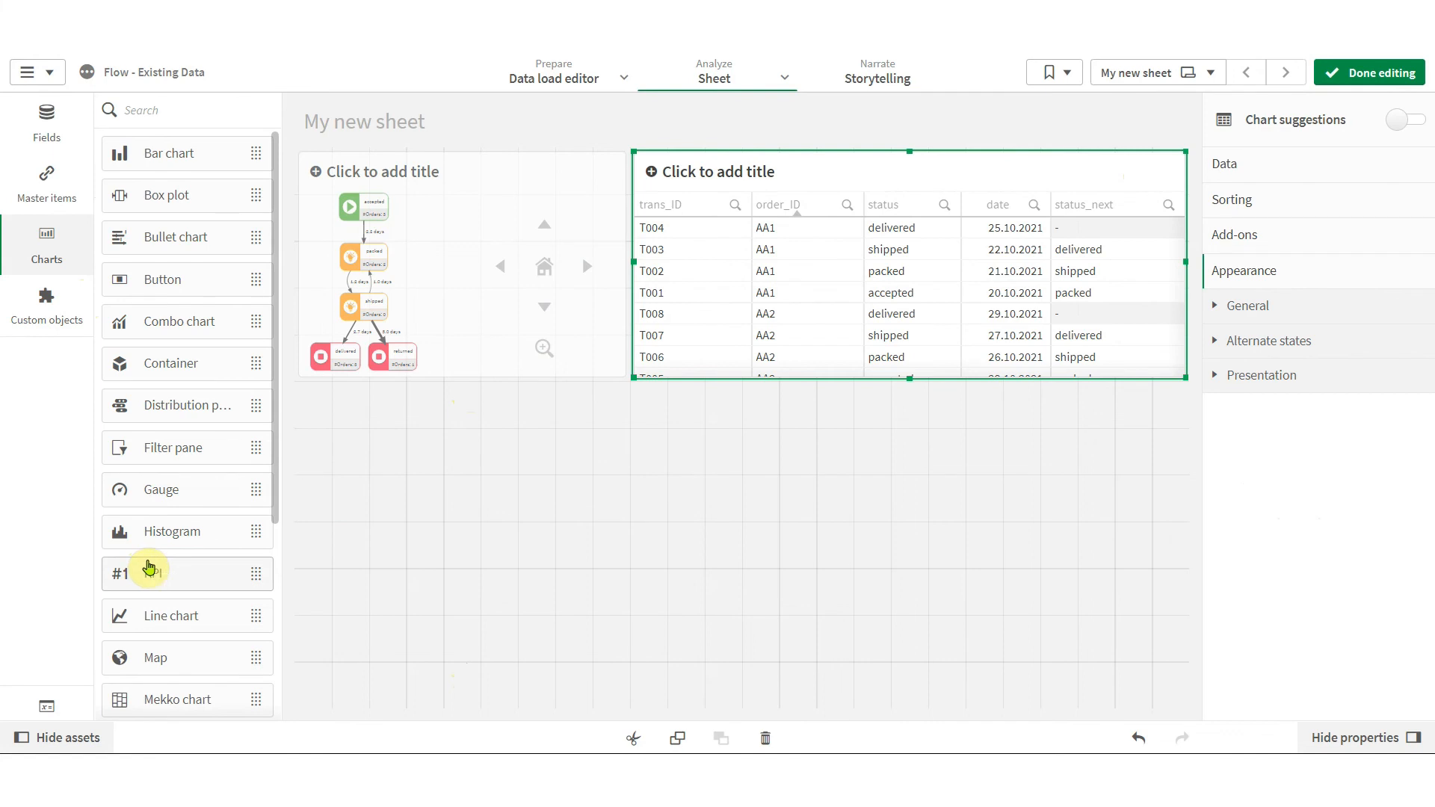
{"action": "scroll", "coordinate": [160, 570], "scroll_direction": "down", "scroll_amount": 2}
{"action": "scroll", "coordinate": [196, 673], "scroll_direction": "down", "scroll_amount": 2}
{"action": "left_click_drag", "start_coordinate": [186, 701], "coordinate": [927, 575]}
{"action": "left_click", "coordinate": [41, 133]}
{"action": "left_click", "coordinate": [180, 175]}
{"action": "left_click", "coordinate": [182, 225]}
{"action": "left_click_drag", "start_coordinate": [154, 267], "coordinate": [1002, 545]}
{"action": "left_click", "coordinate": [957, 535]}
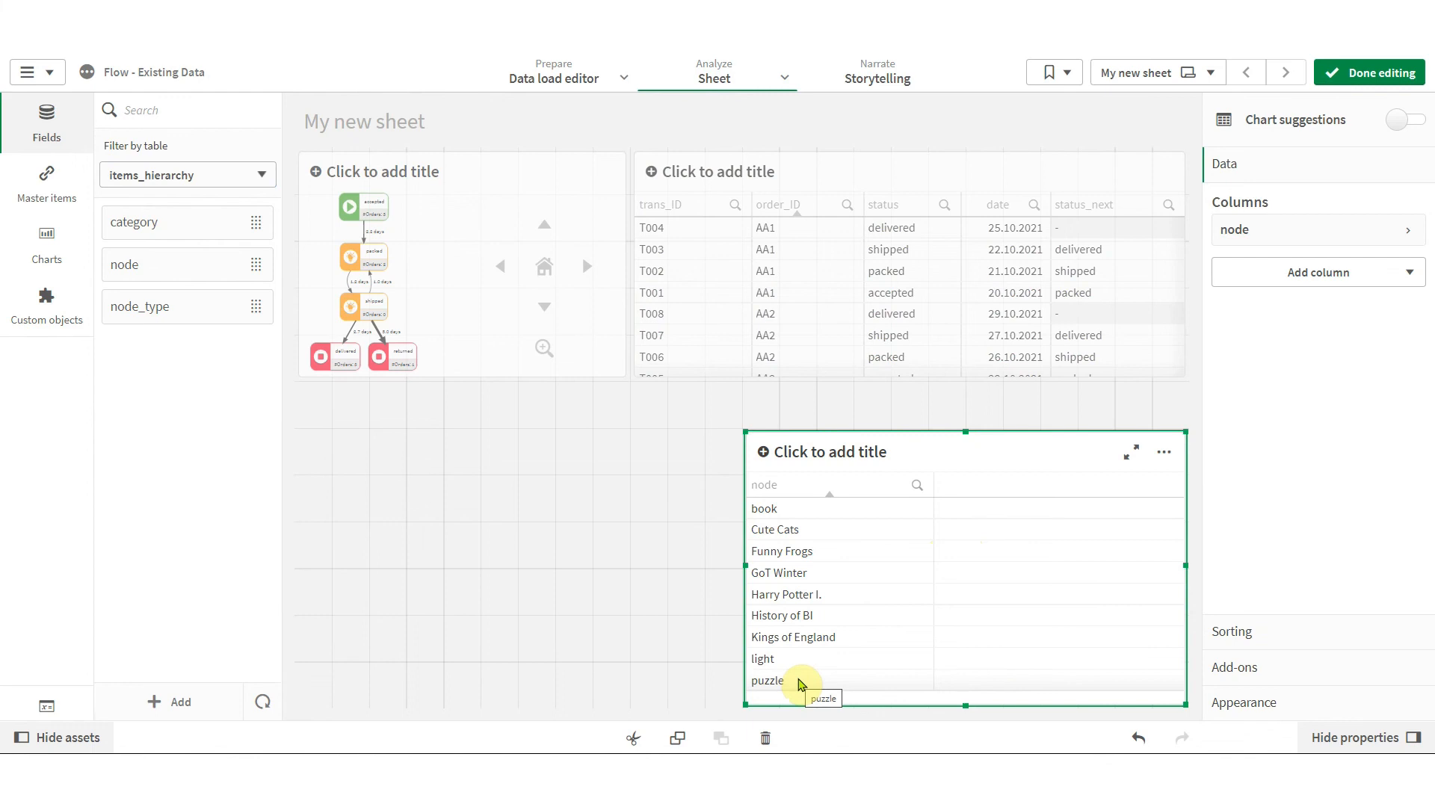
- Add node_type and category from items_hierarchy as further columns of the new table
{"action": "left_click_drag", "start_coordinate": [172, 308], "coordinate": [926, 540]}
{"action": "left_click", "coordinate": [919, 512]}
{"action": "left_click_drag", "start_coordinate": [192, 237], "coordinate": [1002, 541]}
{"action": "left_click", "coordinate": [889, 510]}
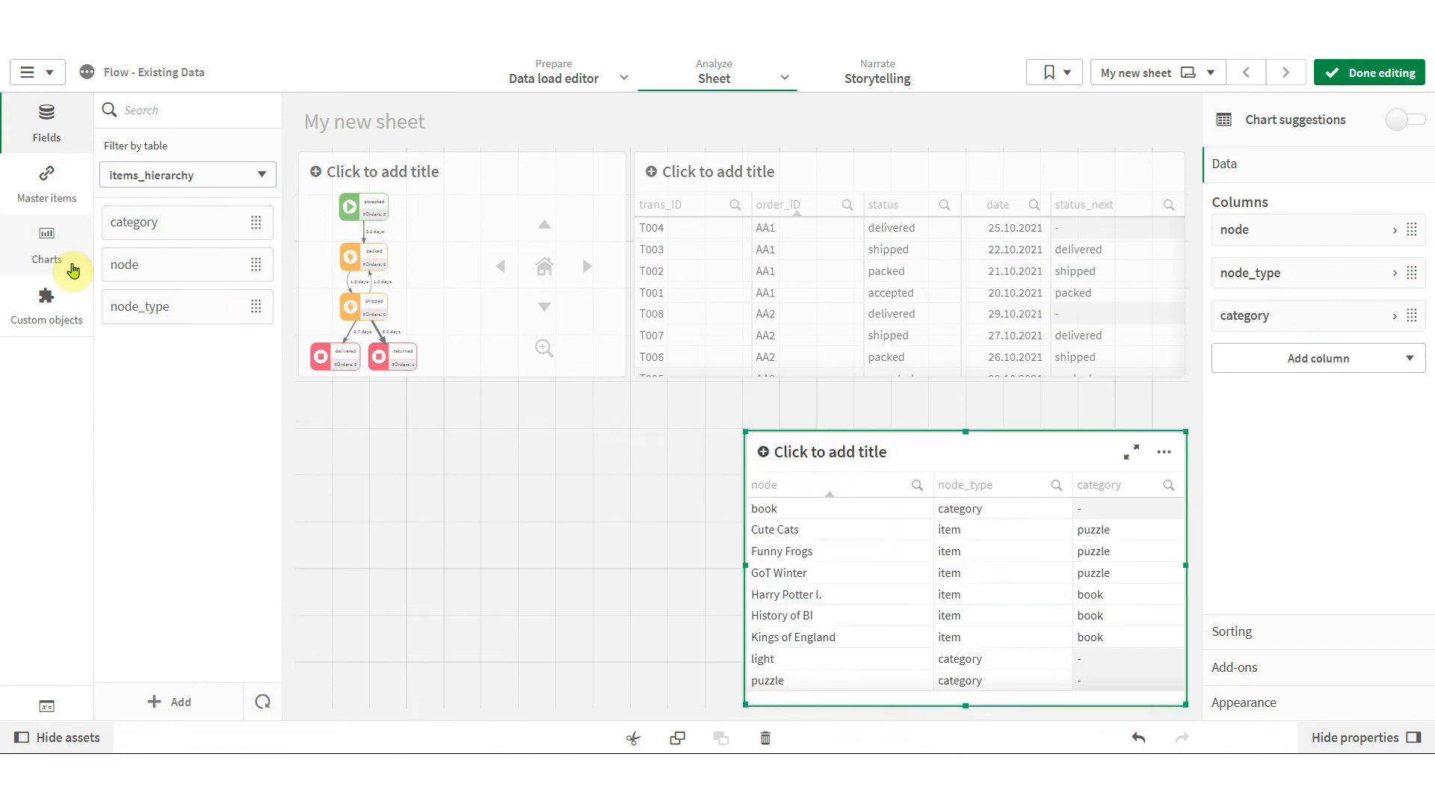
- Add an Inphinity Flow object from the Inphinity bundle to the empty area beside the items table
{"action": "left_click", "coordinate": [60, 320]}
{"action": "left_click", "coordinate": [179, 183]}
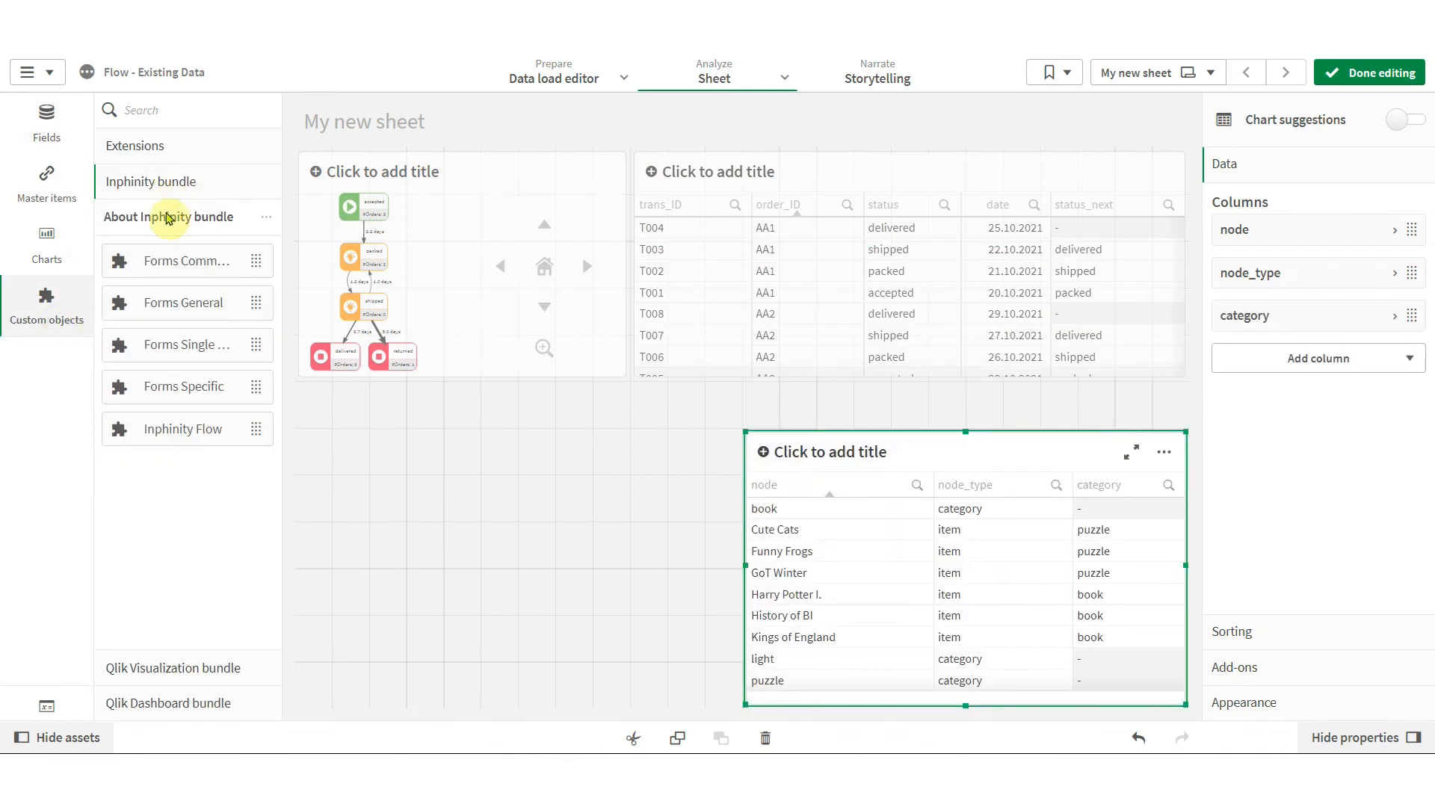
{"action": "left_click_drag", "start_coordinate": [157, 434], "coordinate": [657, 528]}
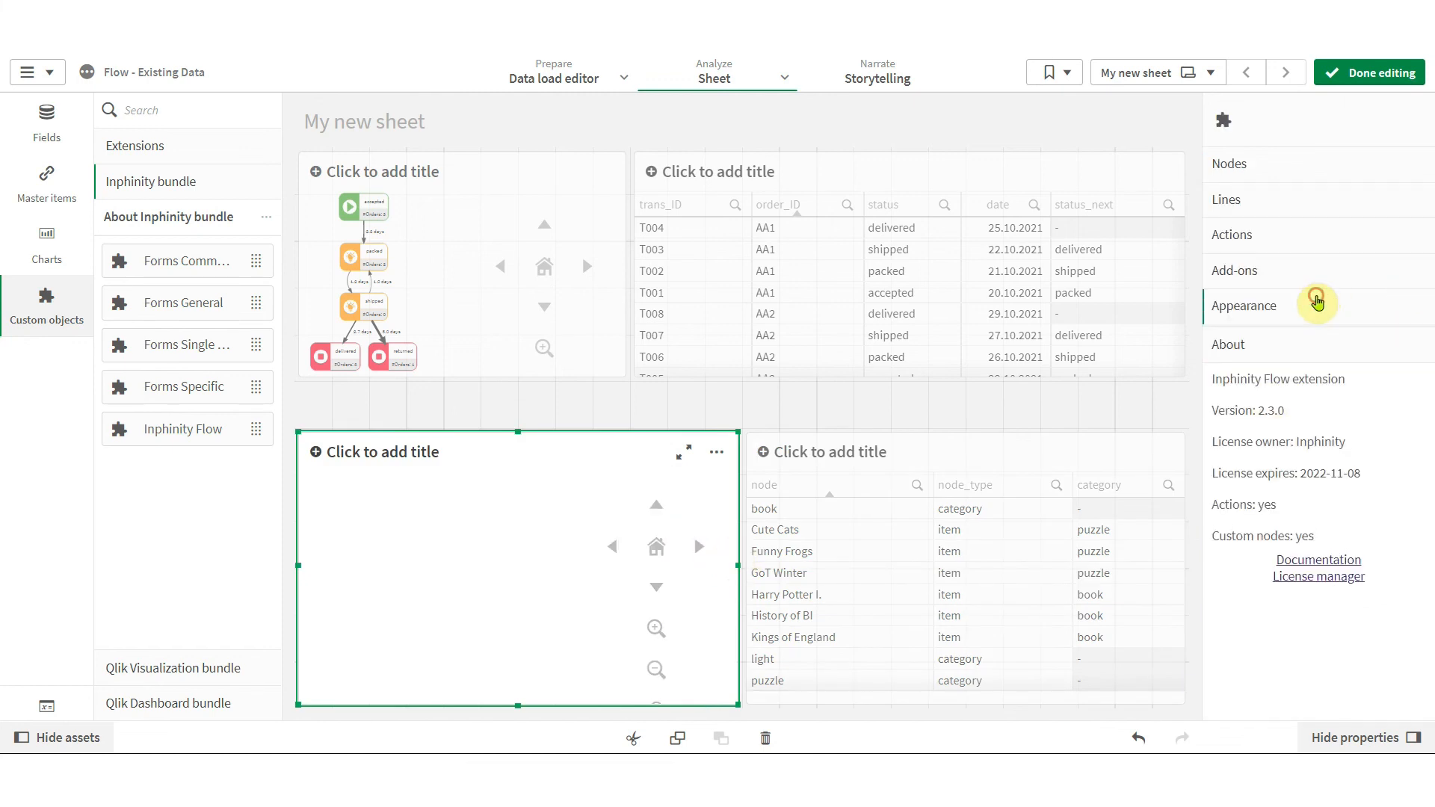
- Turn off Navigation and Show warnings in the new flow object's presentation settings
{"action": "left_click", "coordinate": [1319, 305]}
{"action": "left_click", "coordinate": [1292, 447]}
{"action": "left_click", "coordinate": [1291, 482]}
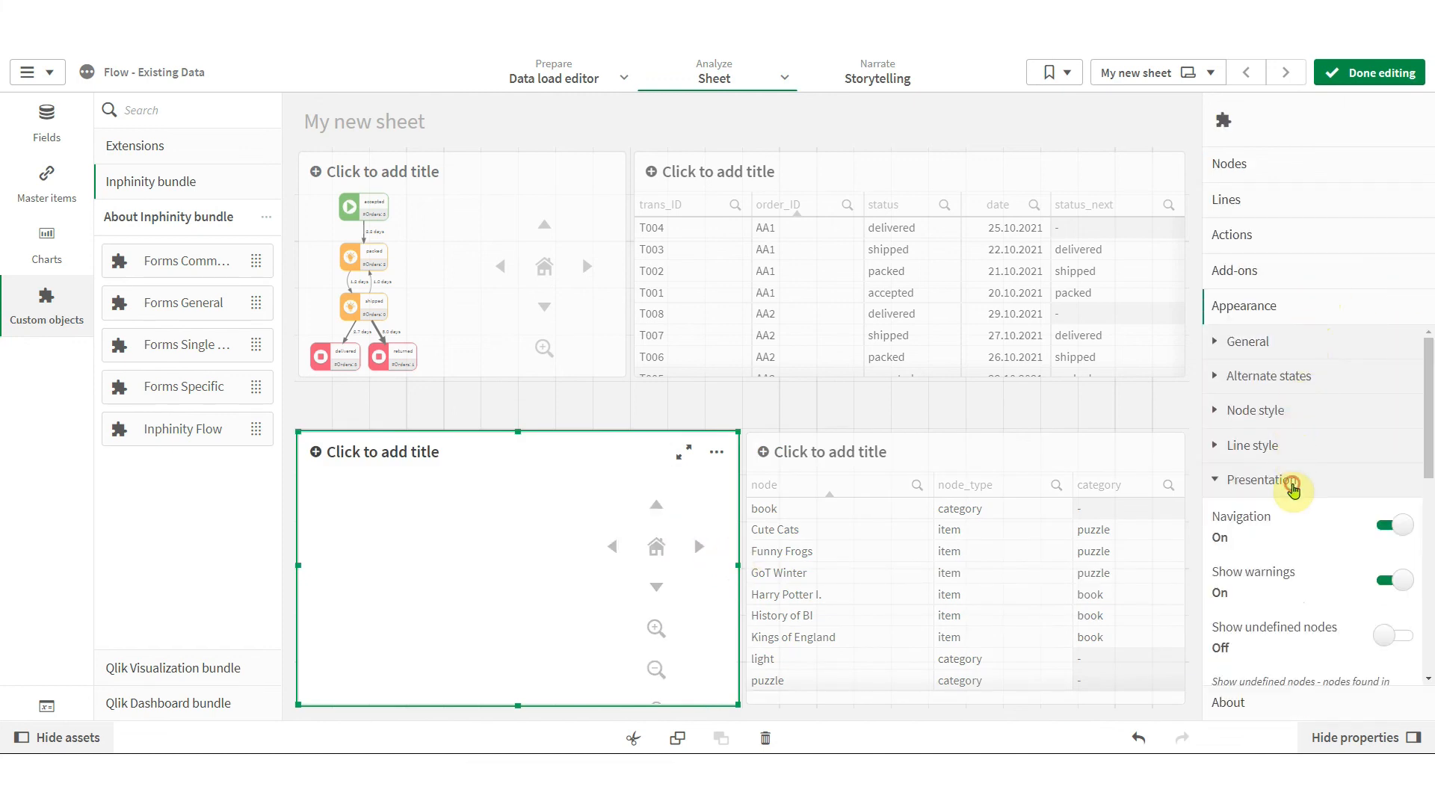
{"action": "left_click", "coordinate": [1409, 527]}
{"action": "left_click", "coordinate": [1387, 583]}
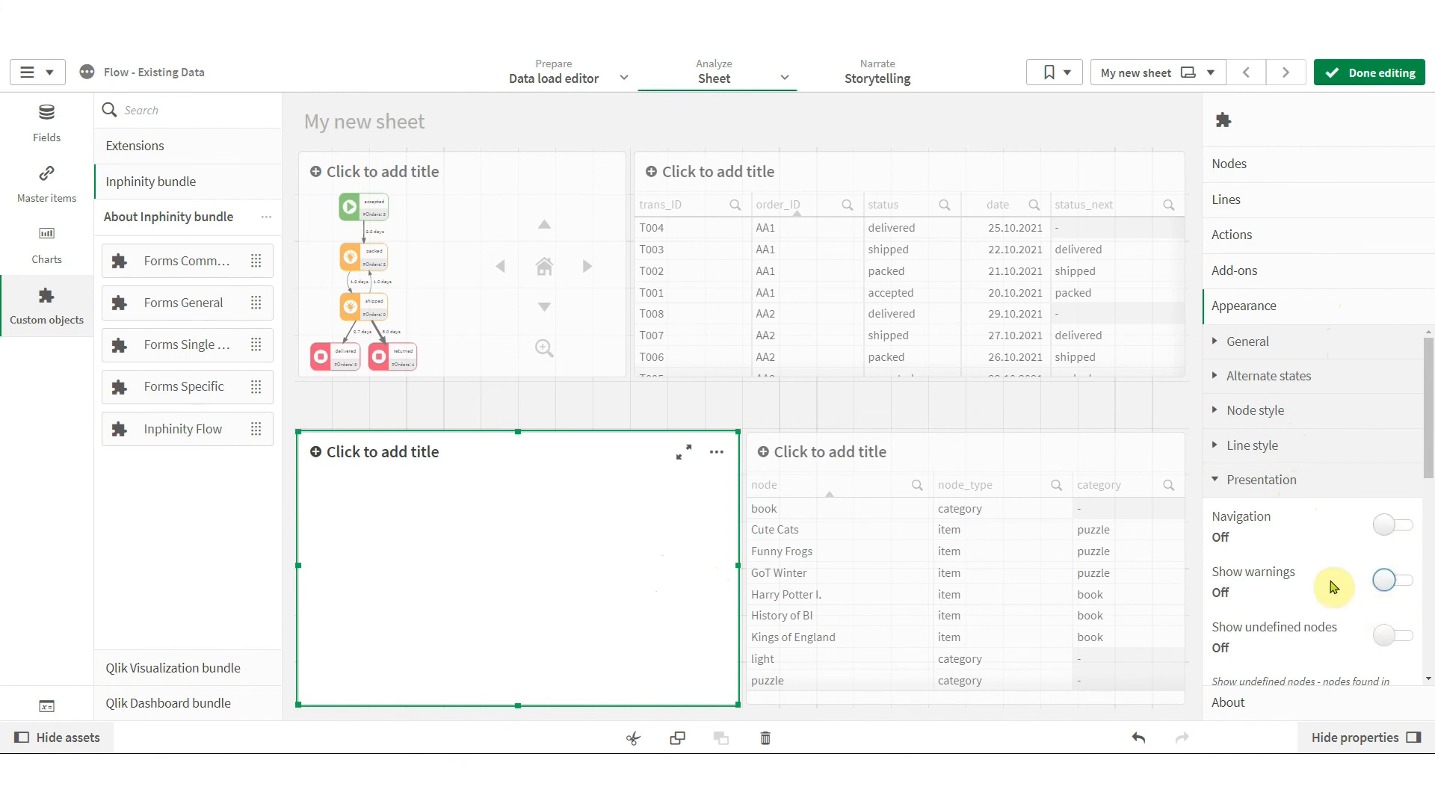
{"action": "left_click", "coordinate": [1276, 484]}
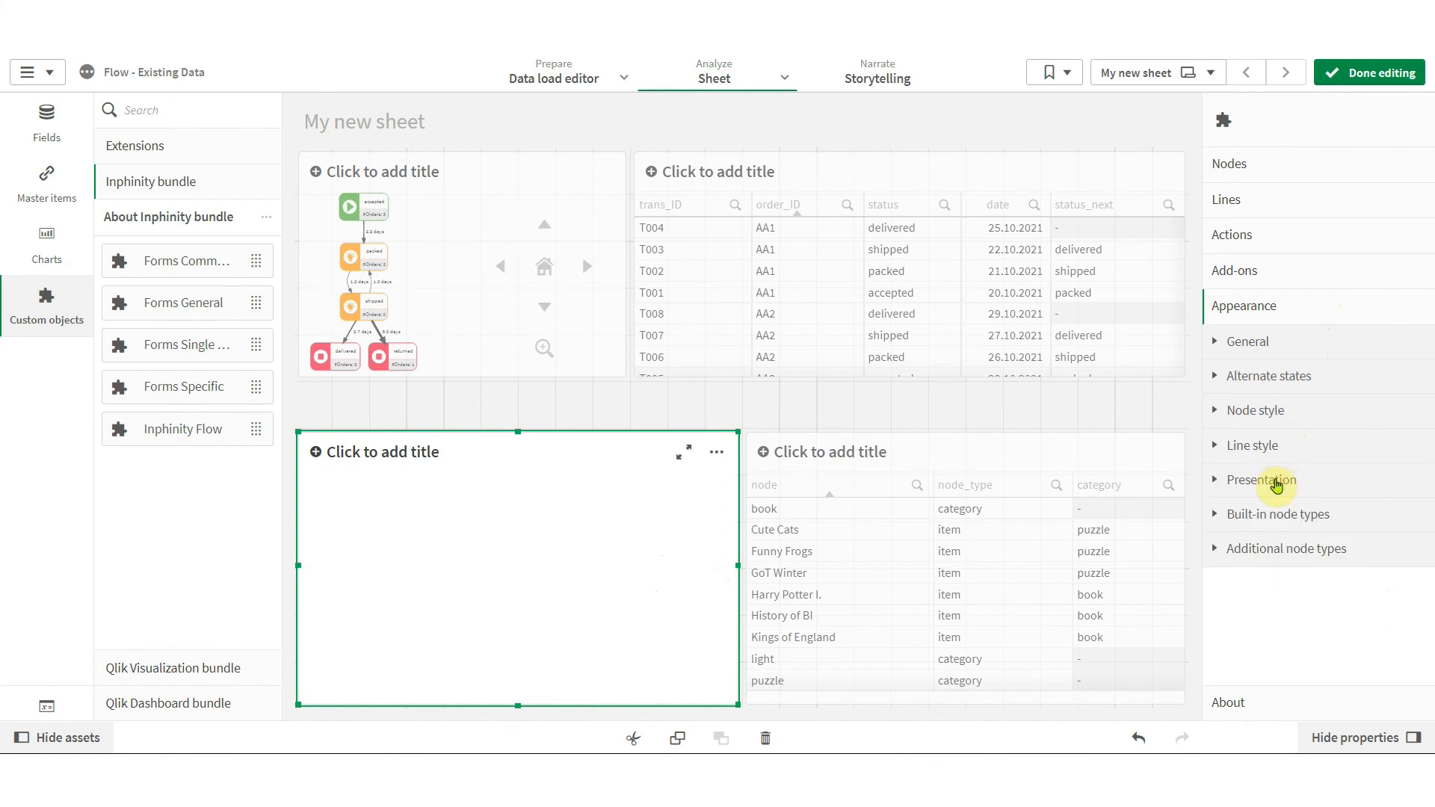
- Define the new flow's nodes with =node as id, =node_type as type and =node as label
{"action": "left_click", "coordinate": [1290, 166]}
{"action": "left_click", "coordinate": [1280, 217]}
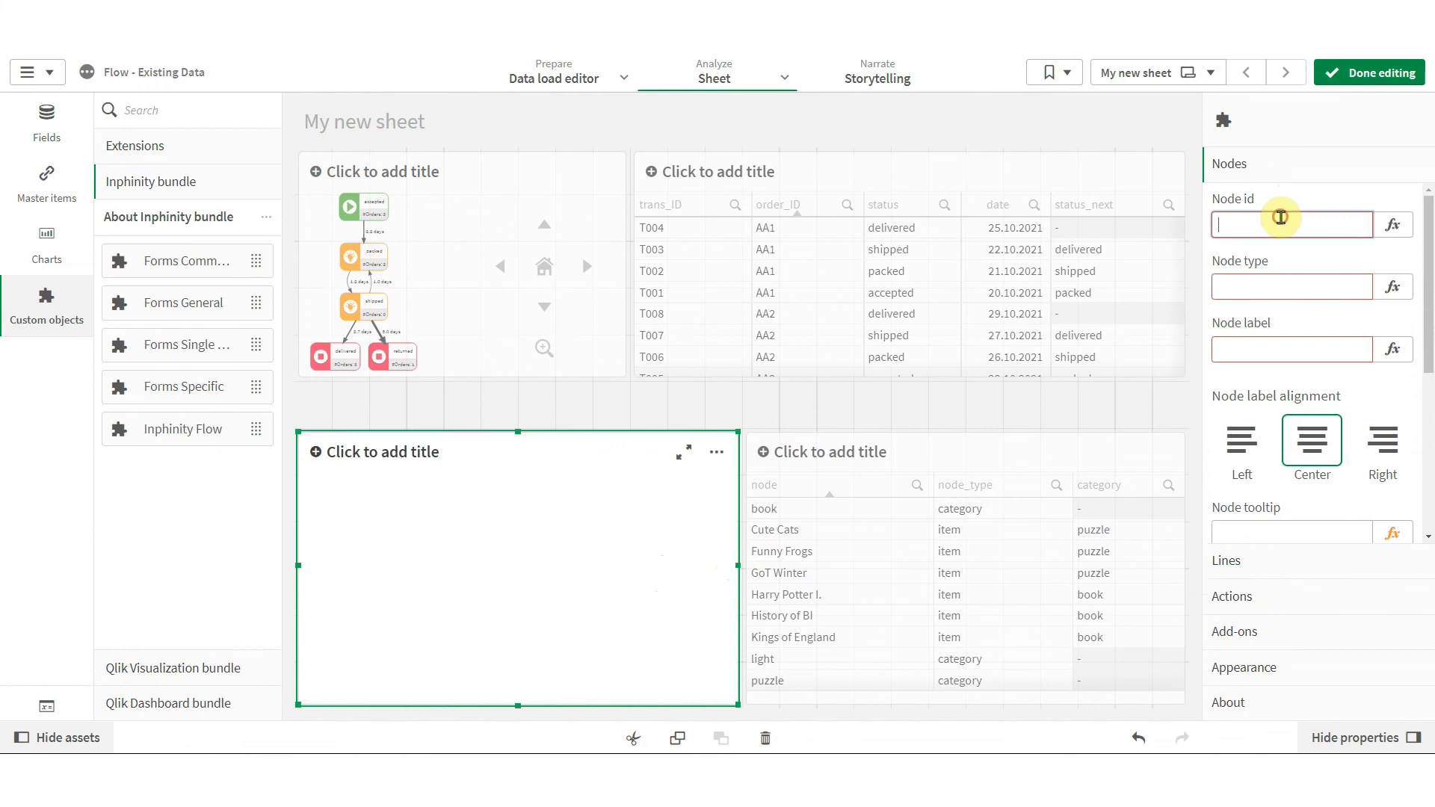
{"action": "type", "text": "=node"}
{"action": "left_click", "coordinate": [1262, 286]}
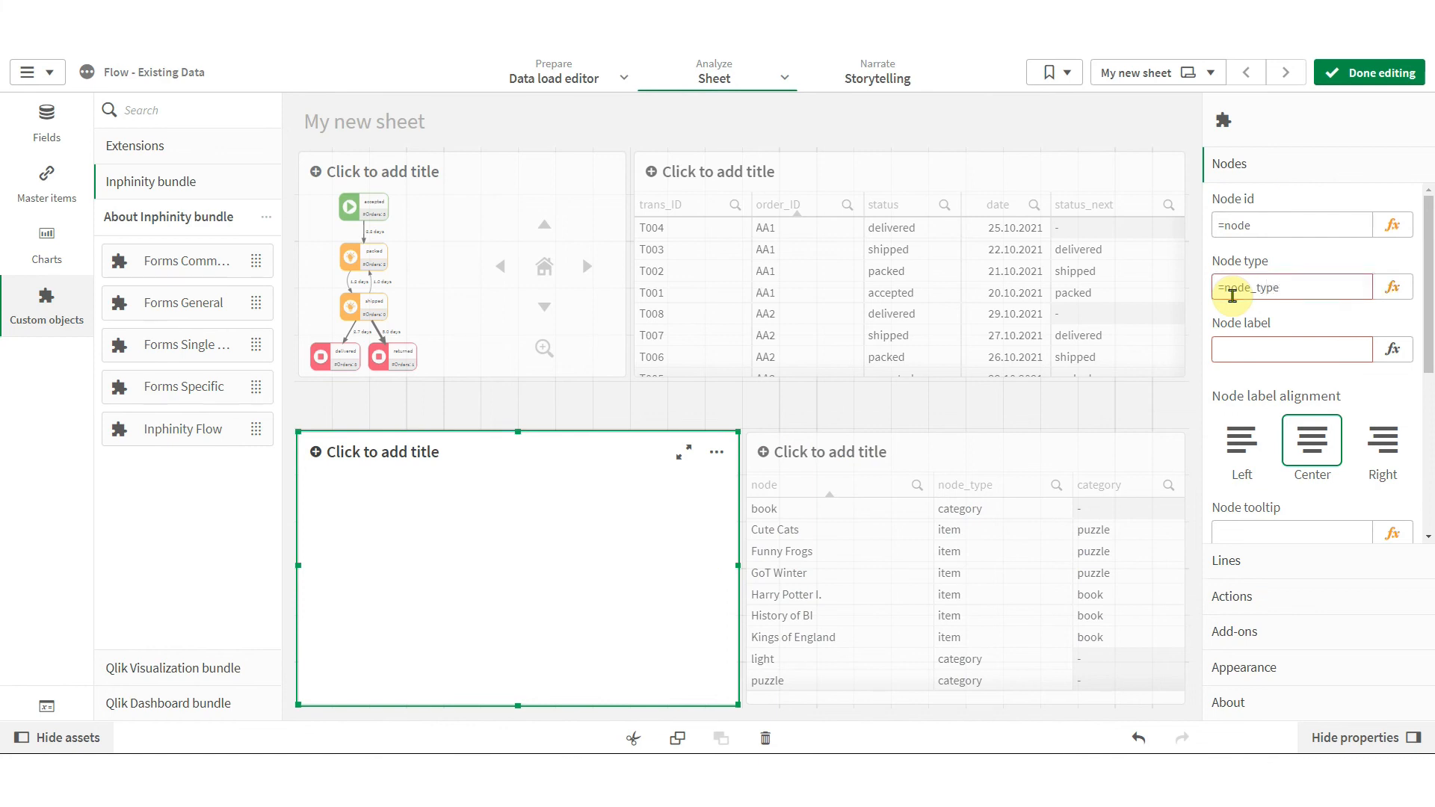
{"action": "left_click", "coordinate": [1244, 340]}
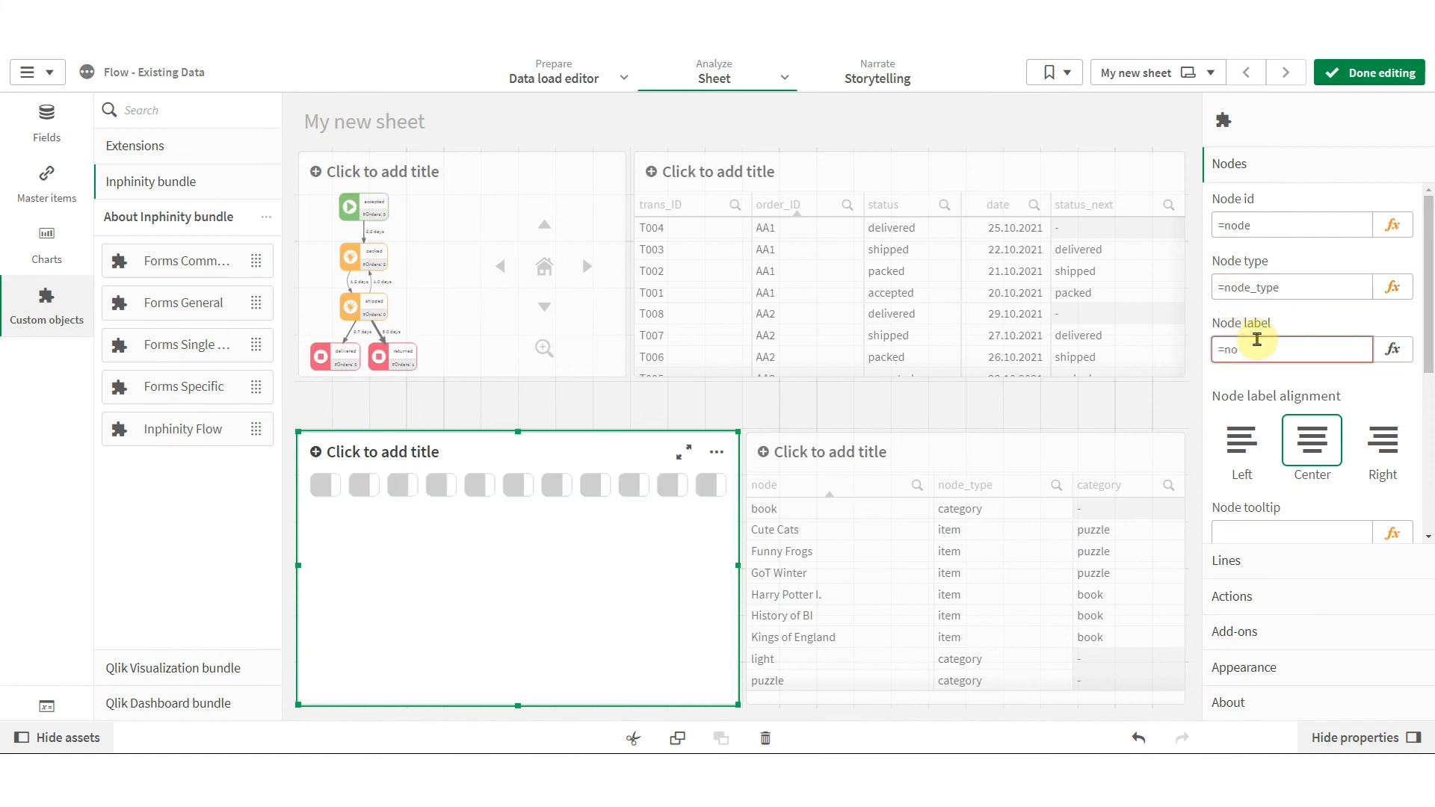
{"action": "key", "text": "Return"}
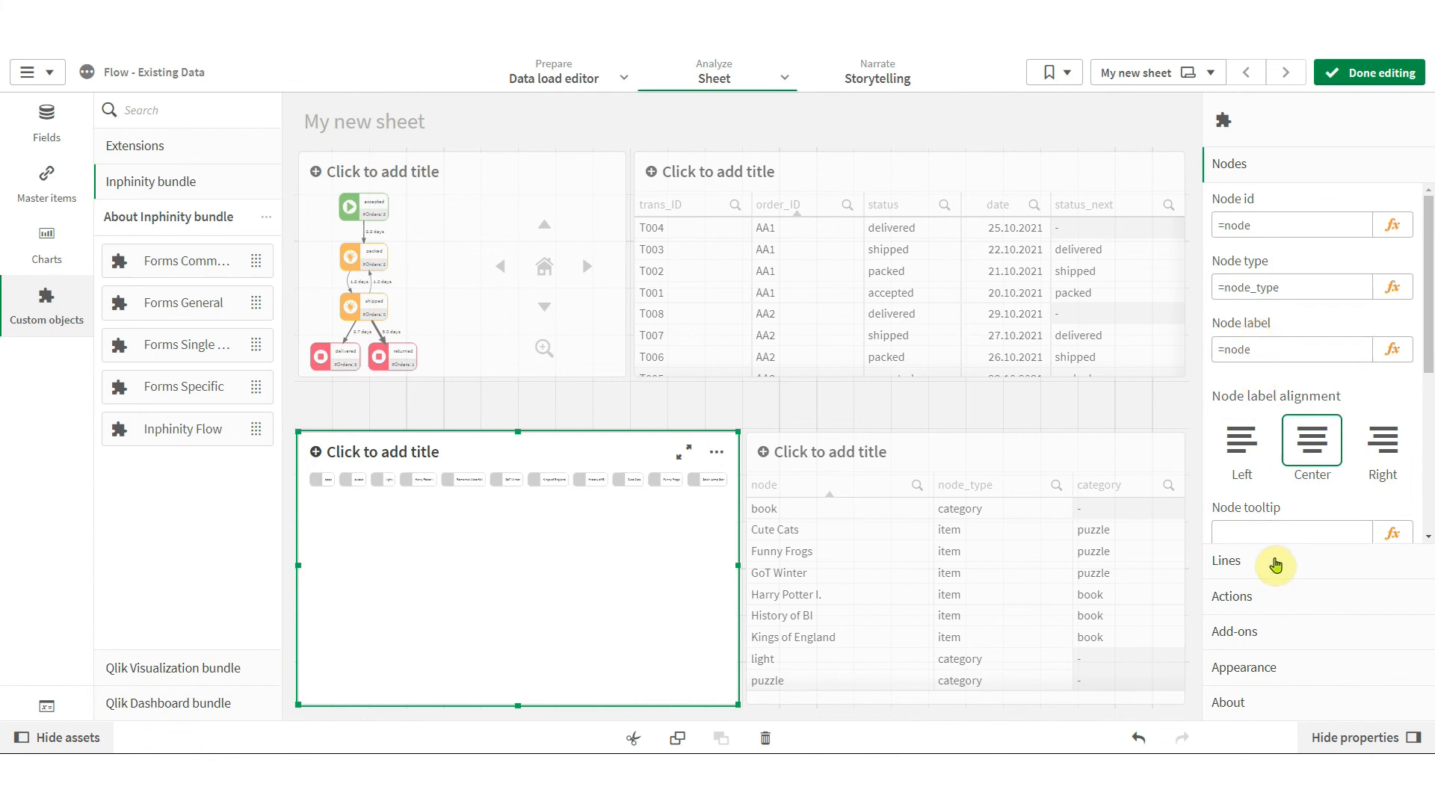
- Define the new flow's lines from node id category to node id node
{"action": "left_click", "coordinate": [1274, 562]}
{"action": "left_click", "coordinate": [1275, 266]}
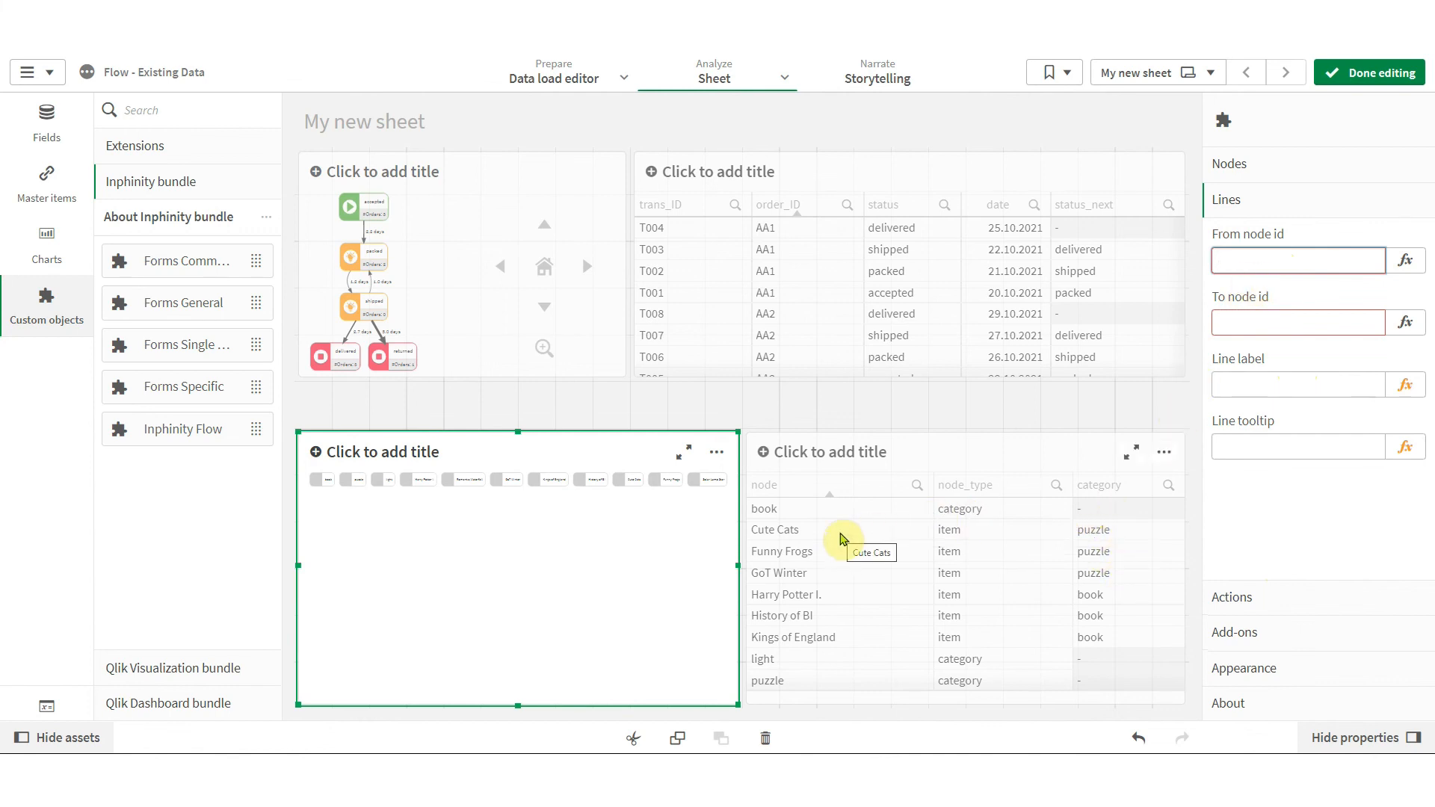
{"action": "left_click", "coordinate": [1234, 321]}
{"action": "type", "text": "node"}
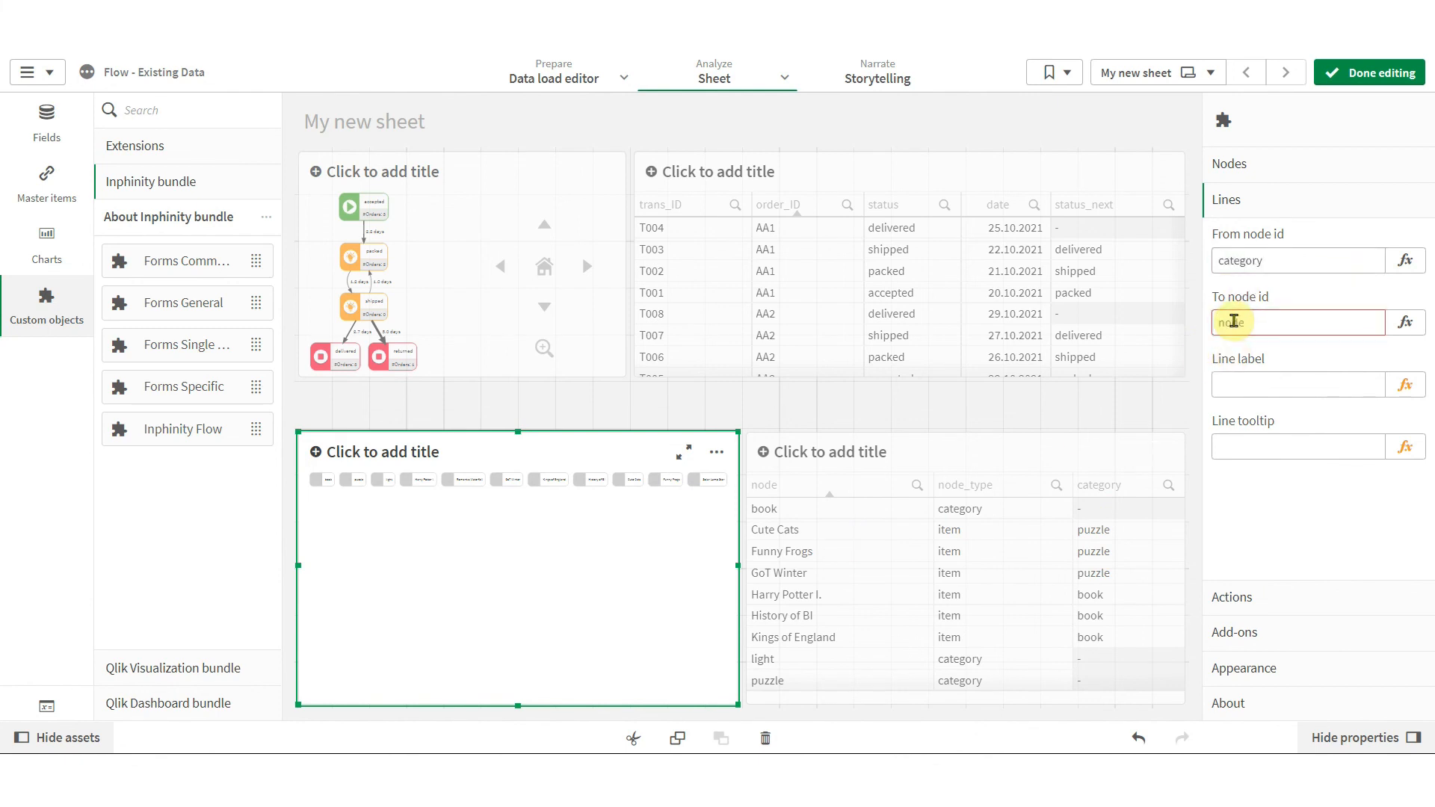
- Make category the first column of the items table, check the sheet outside edit mode and return to editing
{"action": "left_click", "coordinate": [1023, 452]}
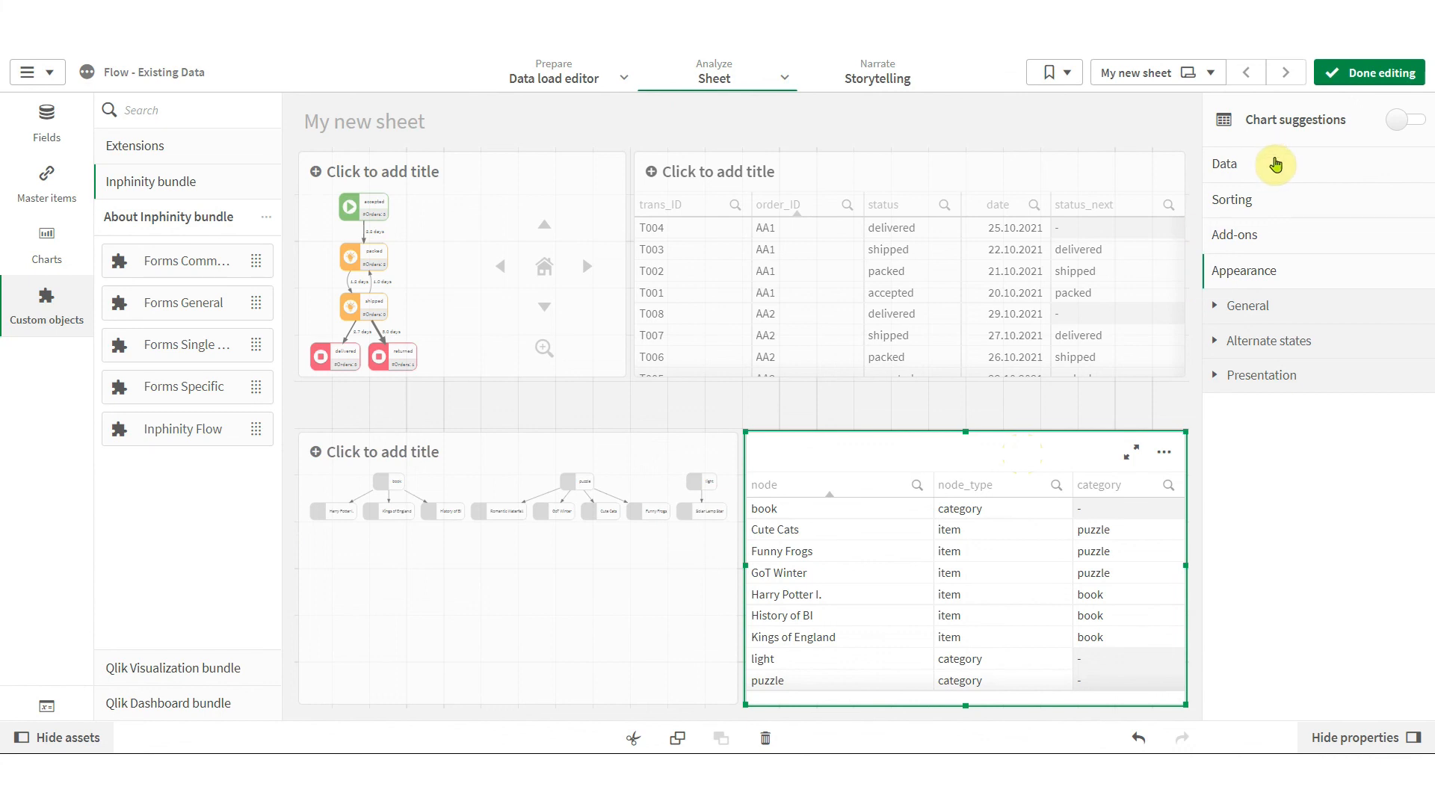
{"action": "left_click", "coordinate": [1272, 157]}
{"action": "left_click_drag", "start_coordinate": [1271, 320], "coordinate": [1269, 228]}
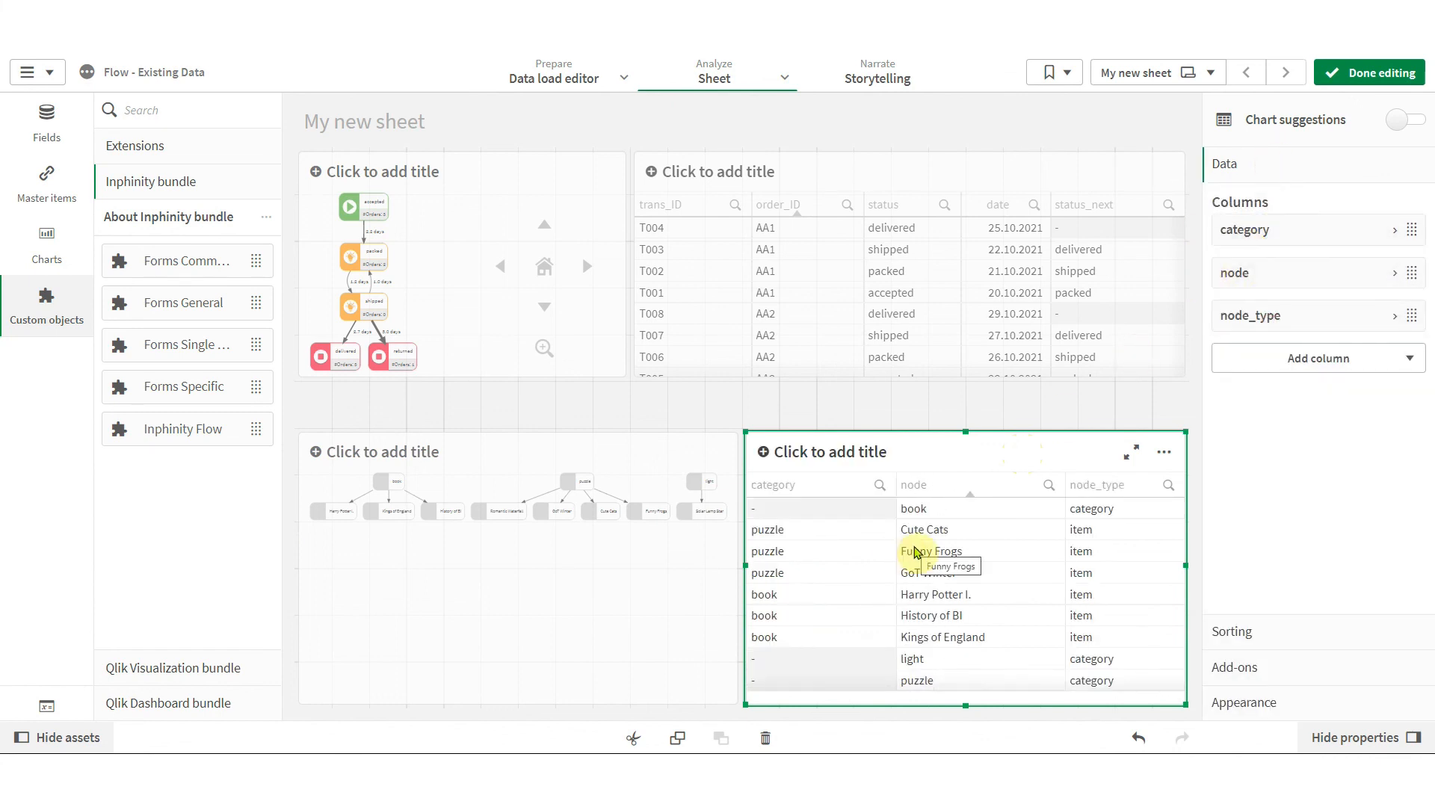
{"action": "left_click", "coordinate": [1383, 72]}
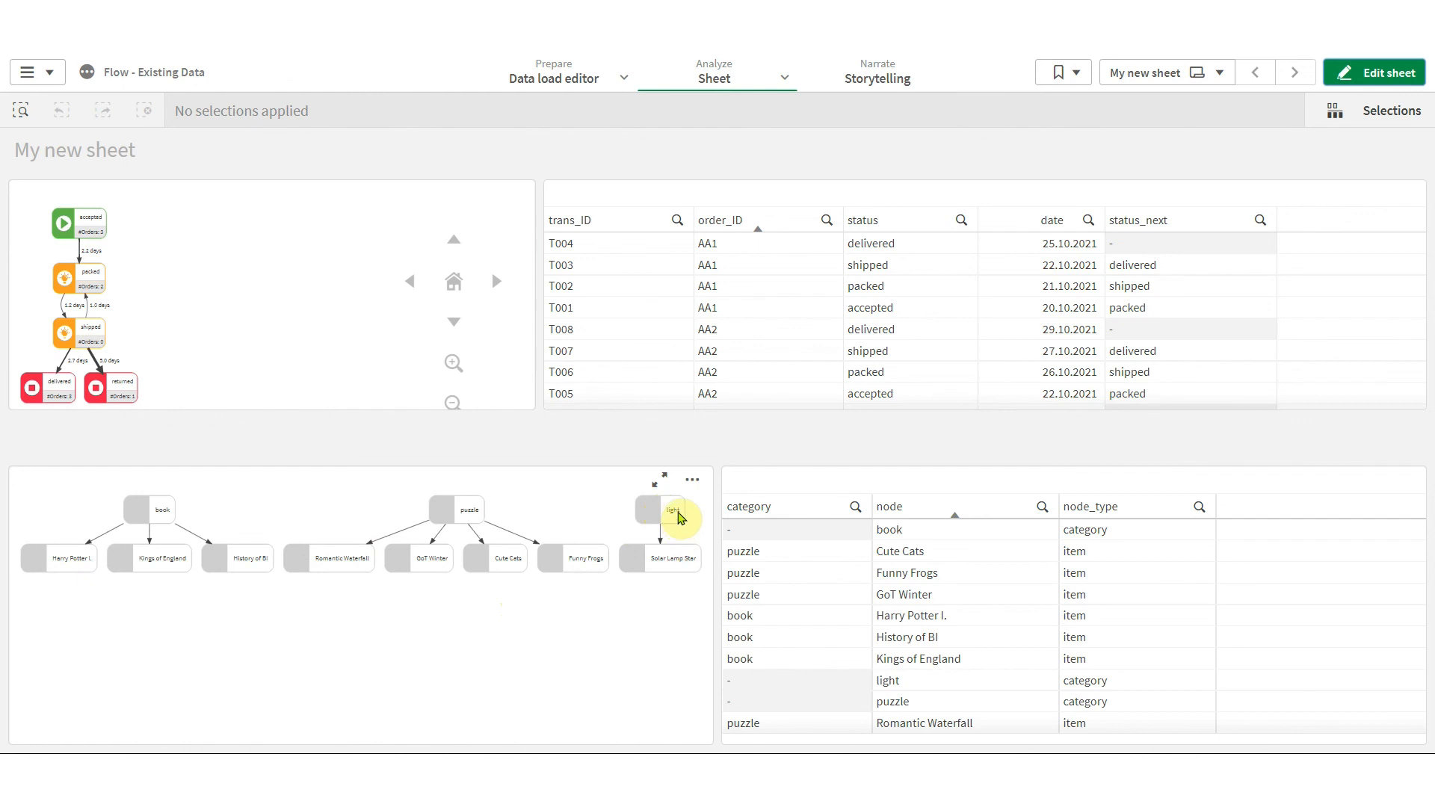
{"action": "left_click", "coordinate": [1356, 73]}
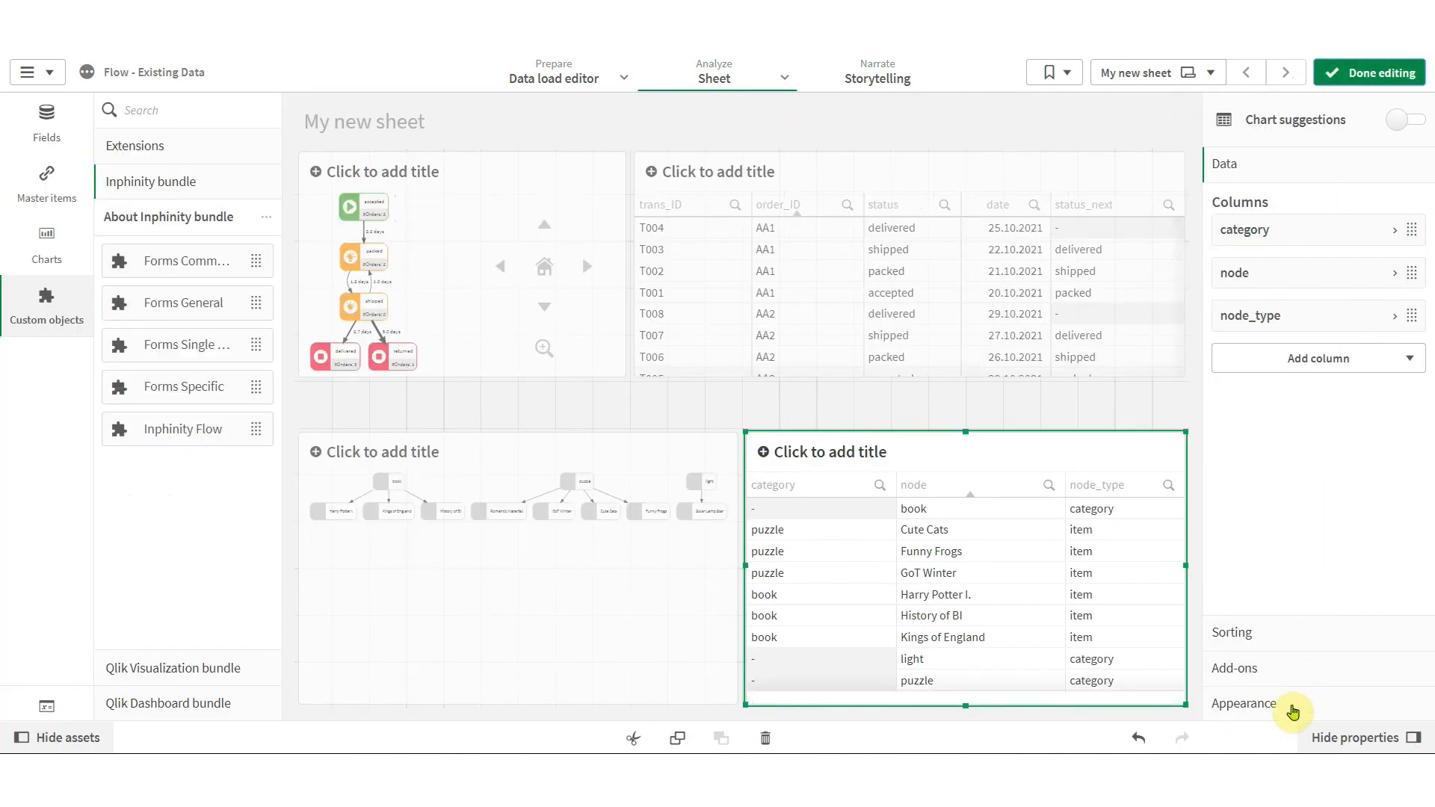
{"action": "left_click", "coordinate": [1292, 713]}
{"action": "left_click", "coordinate": [1292, 377]}
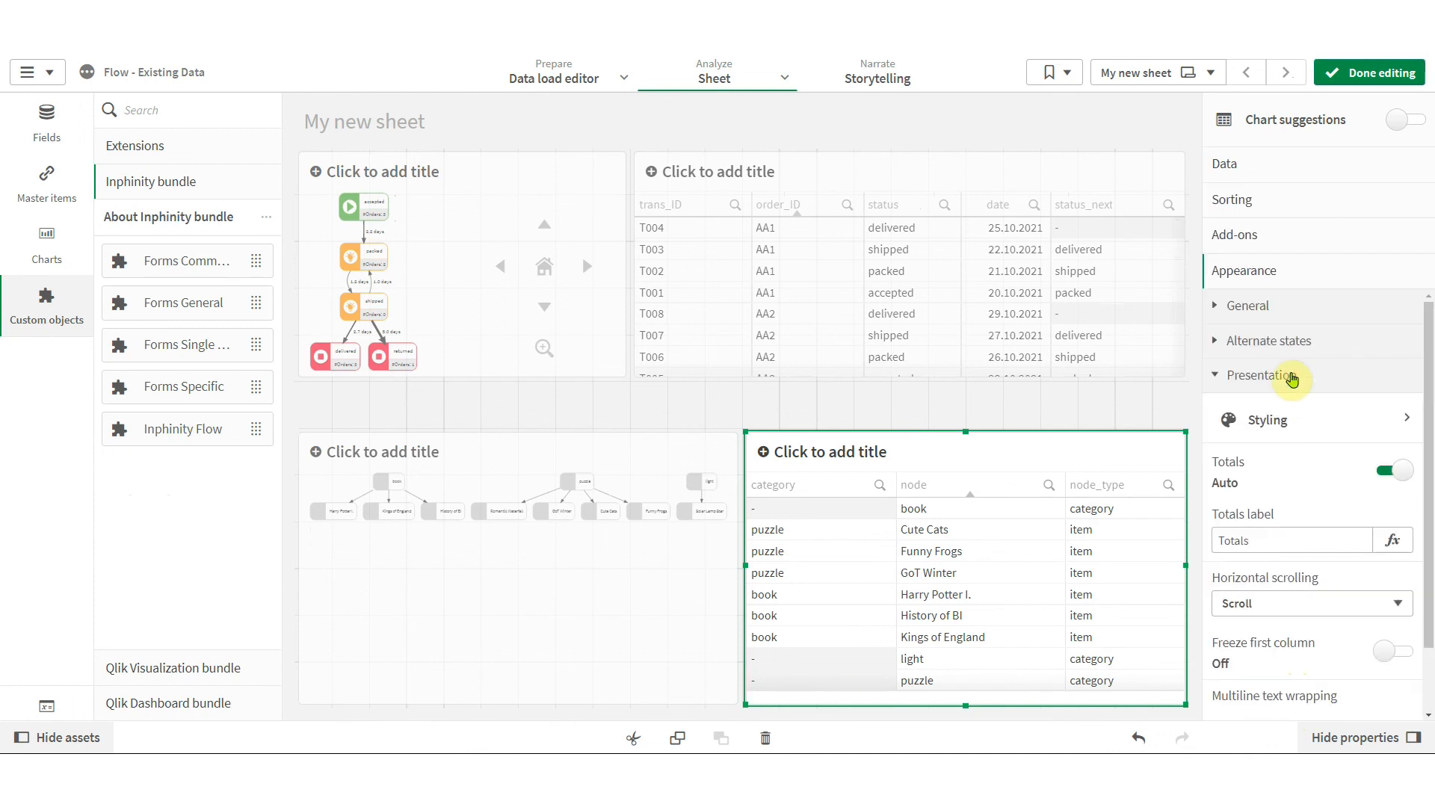
{"action": "left_click", "coordinate": [1292, 377]}
- Choose In-app library as the content library for the item flow's additional node types and open its editor
{"action": "left_click", "coordinate": [657, 602]}
{"action": "left_click", "coordinate": [1286, 307]}
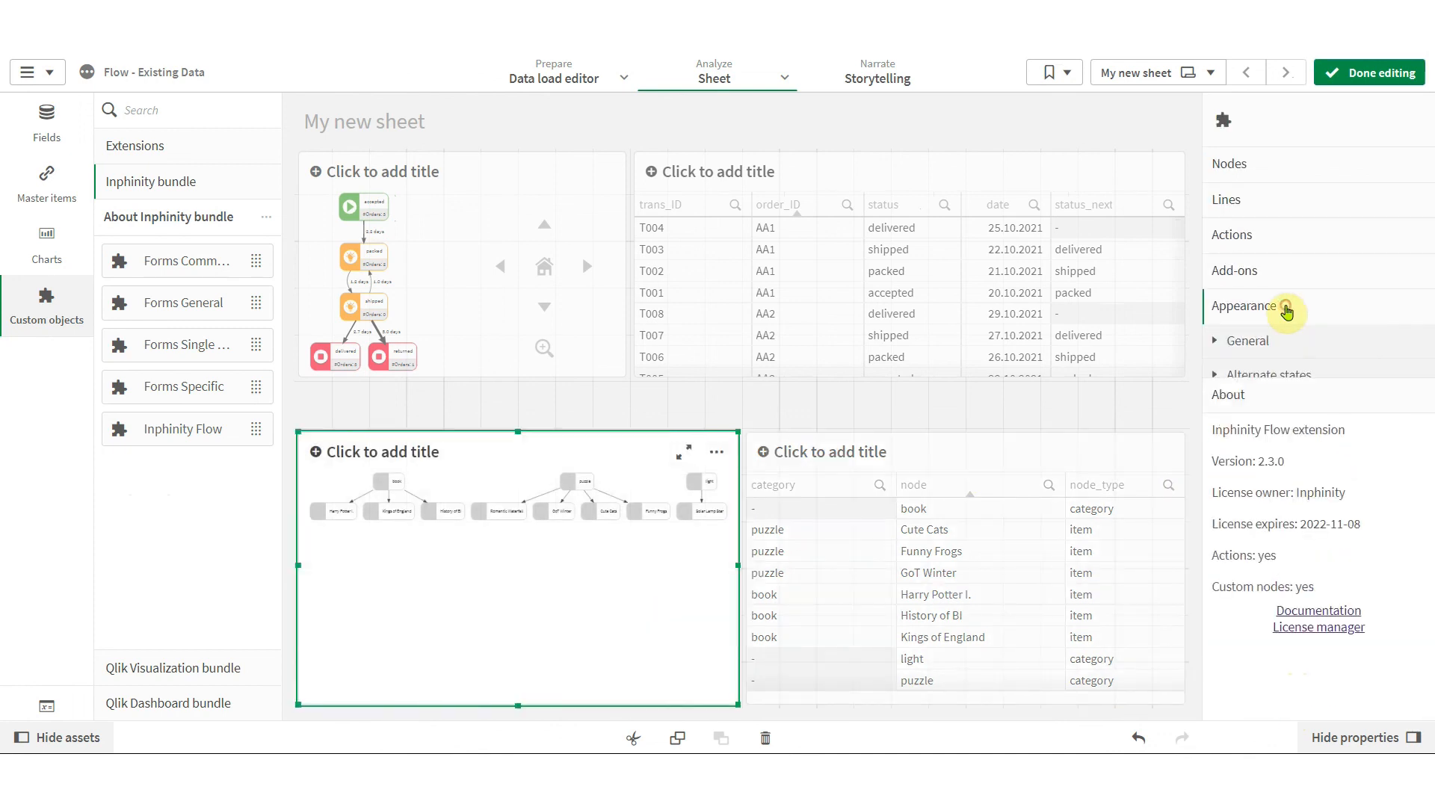
{"action": "left_click", "coordinate": [1300, 549]}
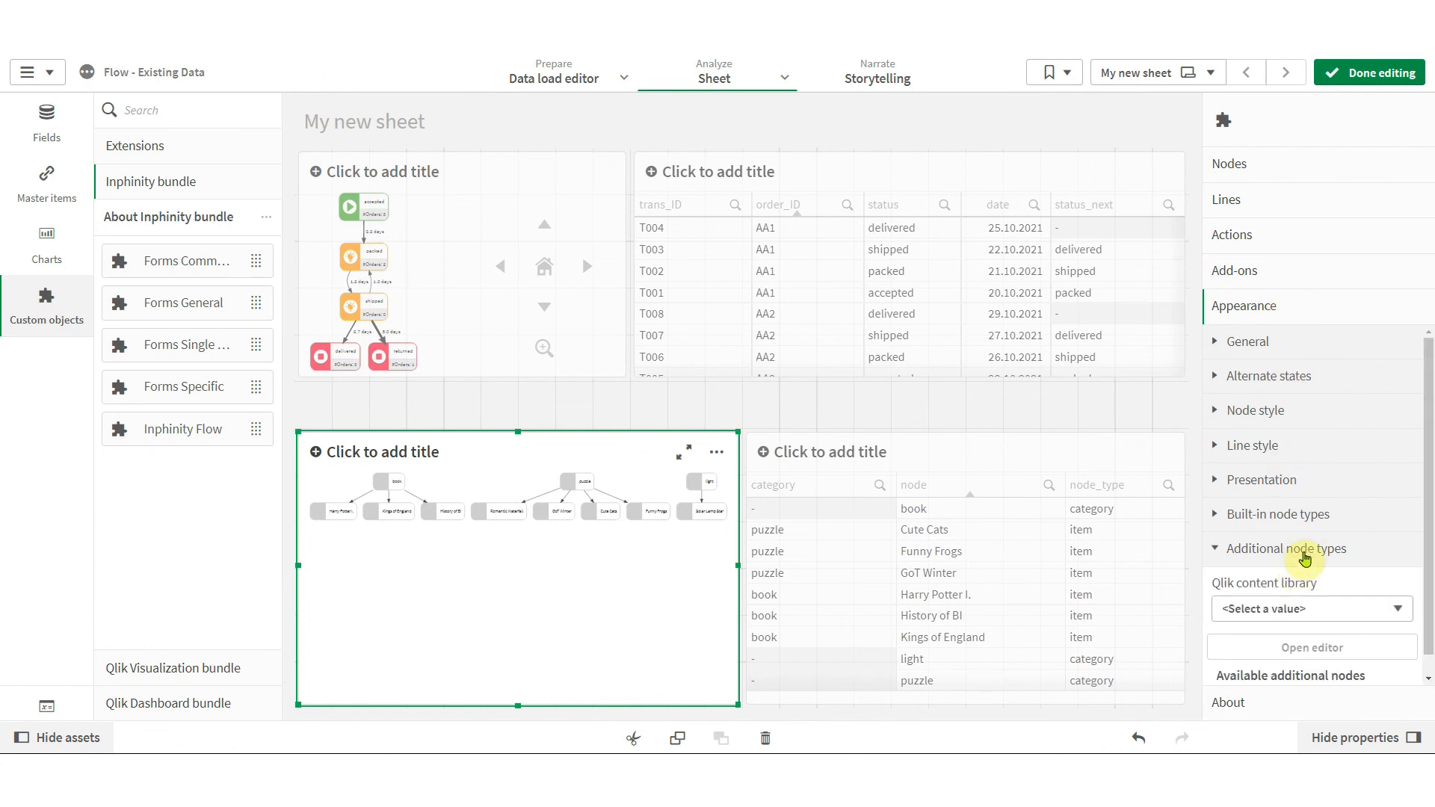
{"action": "left_click", "coordinate": [1306, 588]}
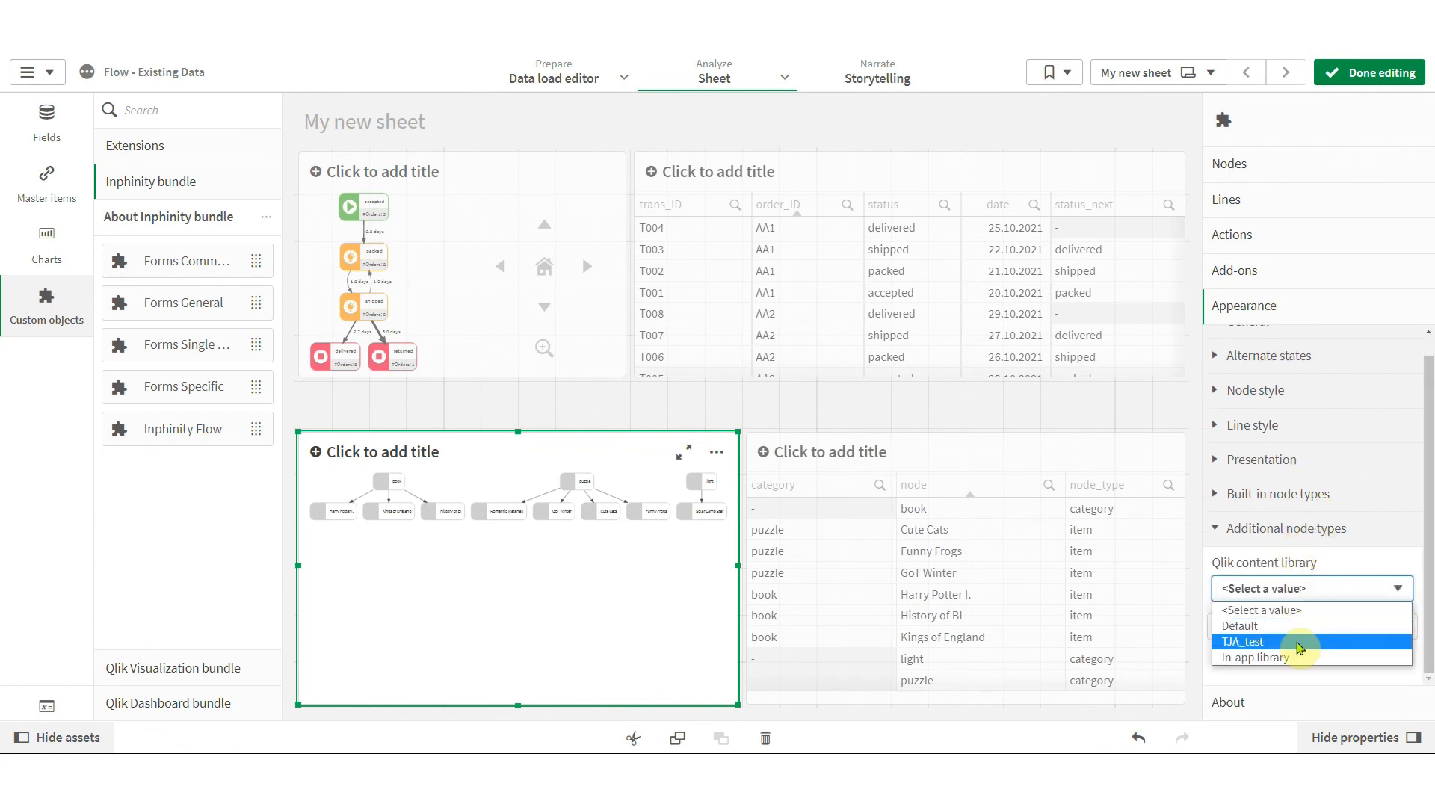
{"action": "left_click", "coordinate": [1299, 657]}
{"action": "left_click", "coordinate": [1317, 630]}
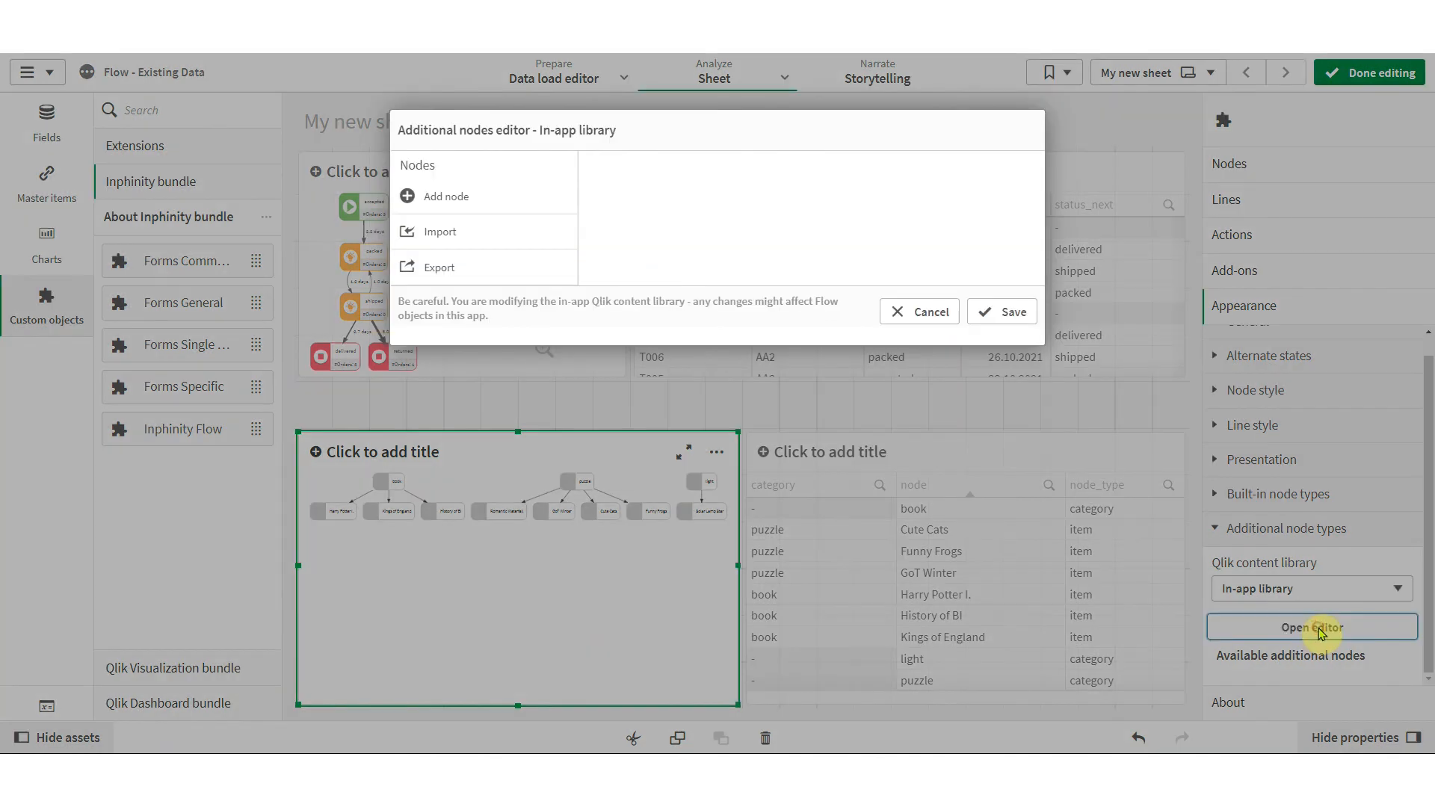
- Add a node type named item with the lime green colour #bed62f
{"action": "left_click", "coordinate": [512, 196]}
{"action": "left_click_drag", "start_coordinate": [687, 219], "coordinate": [602, 226]}
{"action": "type", "text": "item"}
{"action": "left_click", "coordinate": [640, 330]}
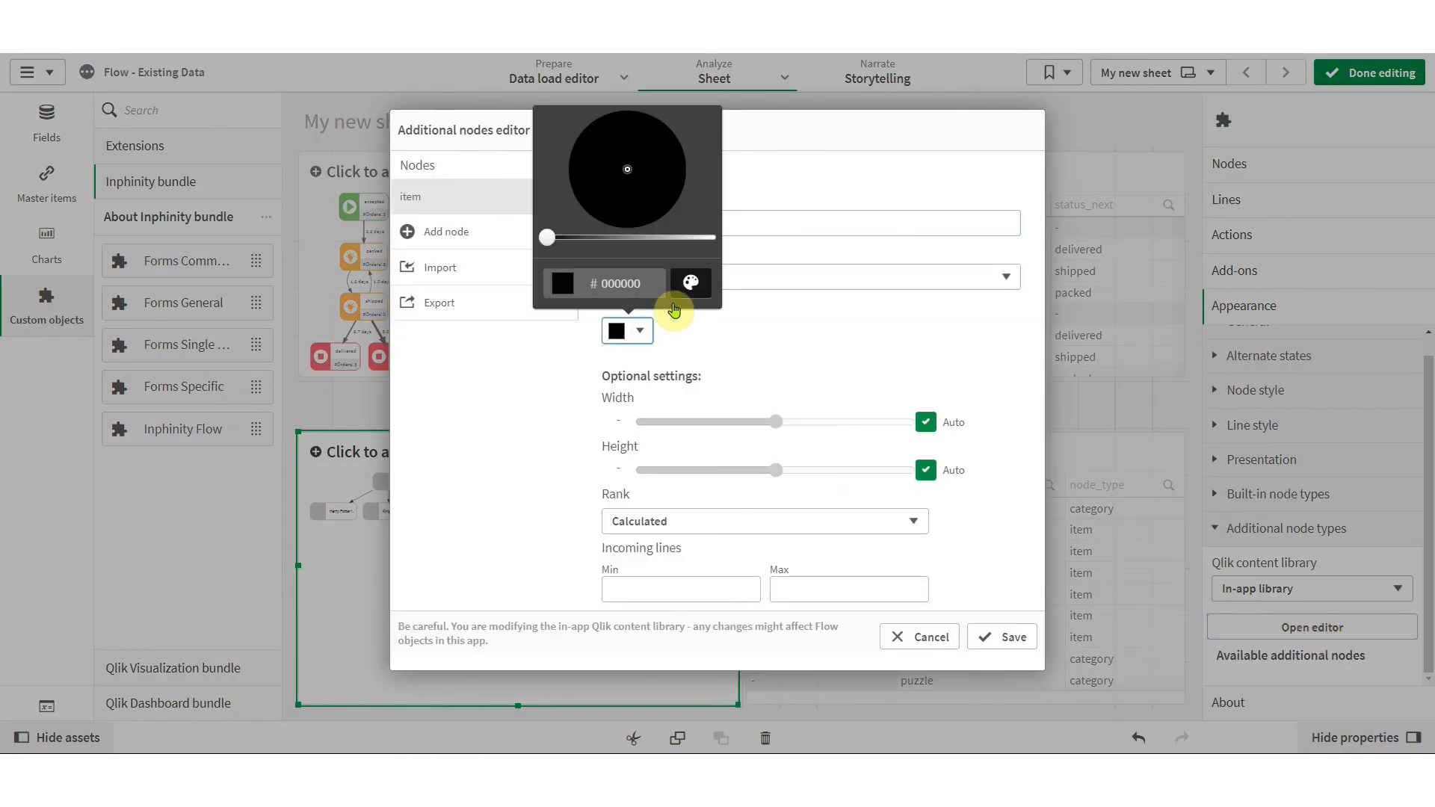
{"action": "left_click", "coordinate": [689, 284]}
{"action": "left_click", "coordinate": [628, 203]}
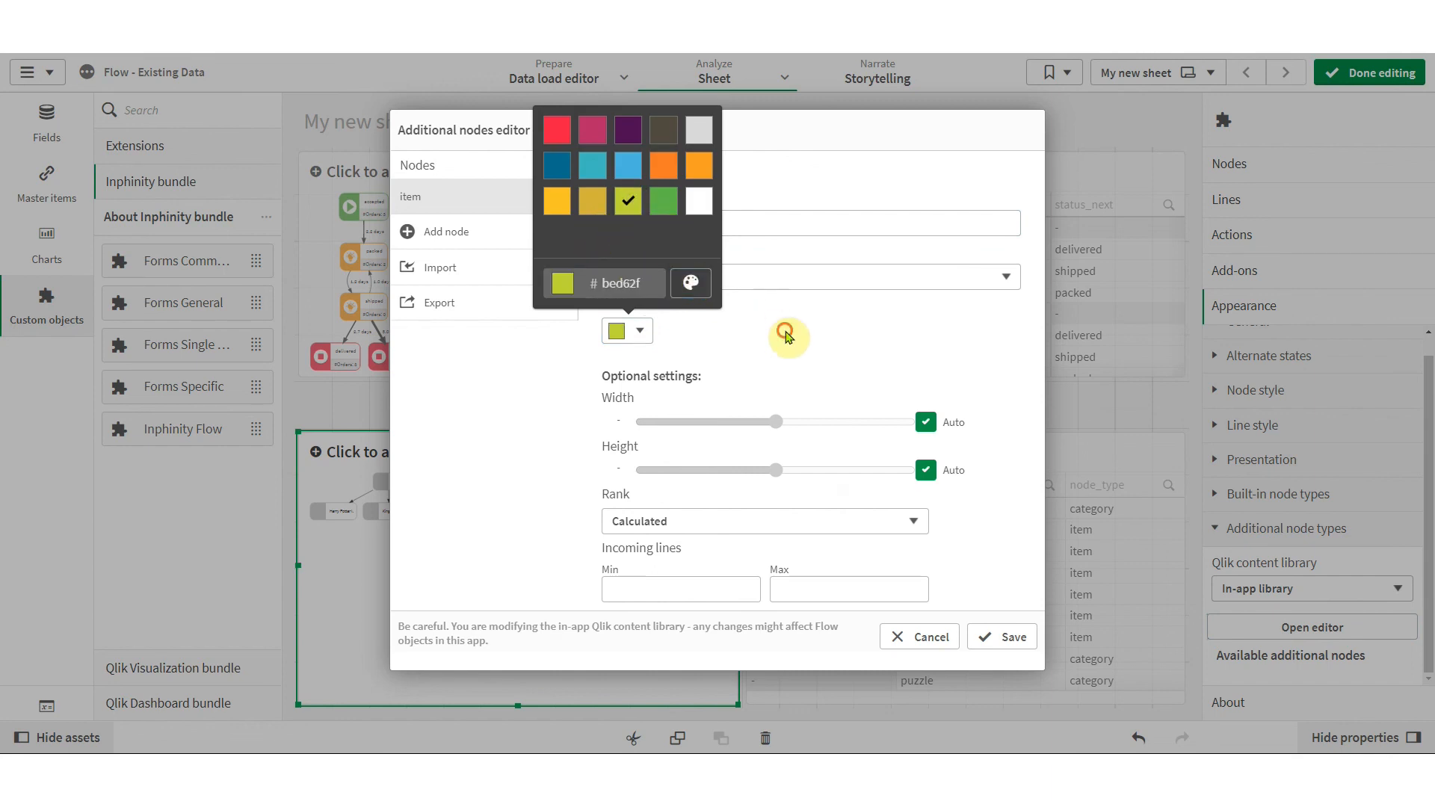
{"action": "left_click", "coordinate": [785, 335]}
- Add a second node type named node in dark blue and save the additional nodes
{"action": "left_click", "coordinate": [553, 231]}
{"action": "double_click", "coordinate": [705, 225]}
{"action": "type", "text": "node"}
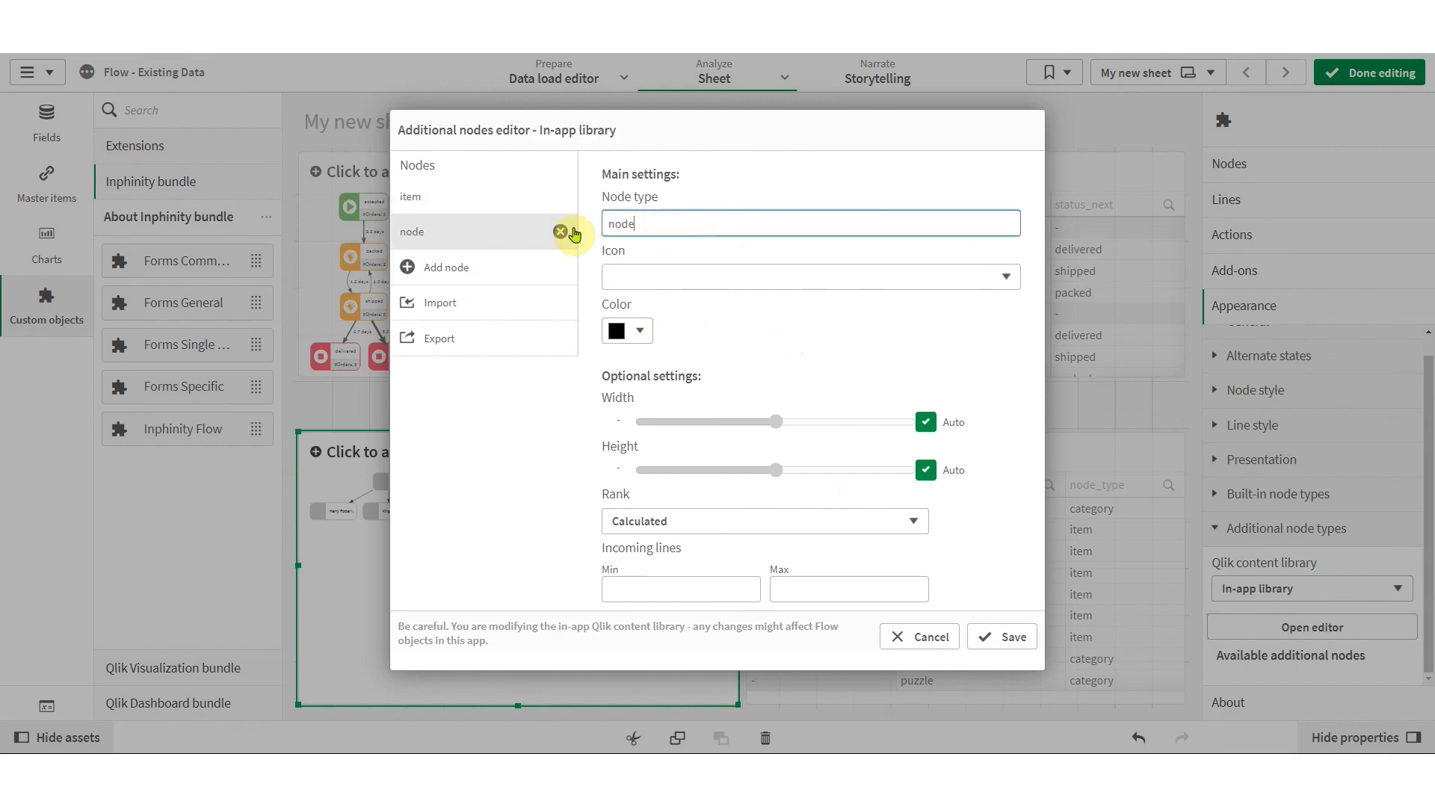
{"action": "left_click", "coordinate": [640, 330]}
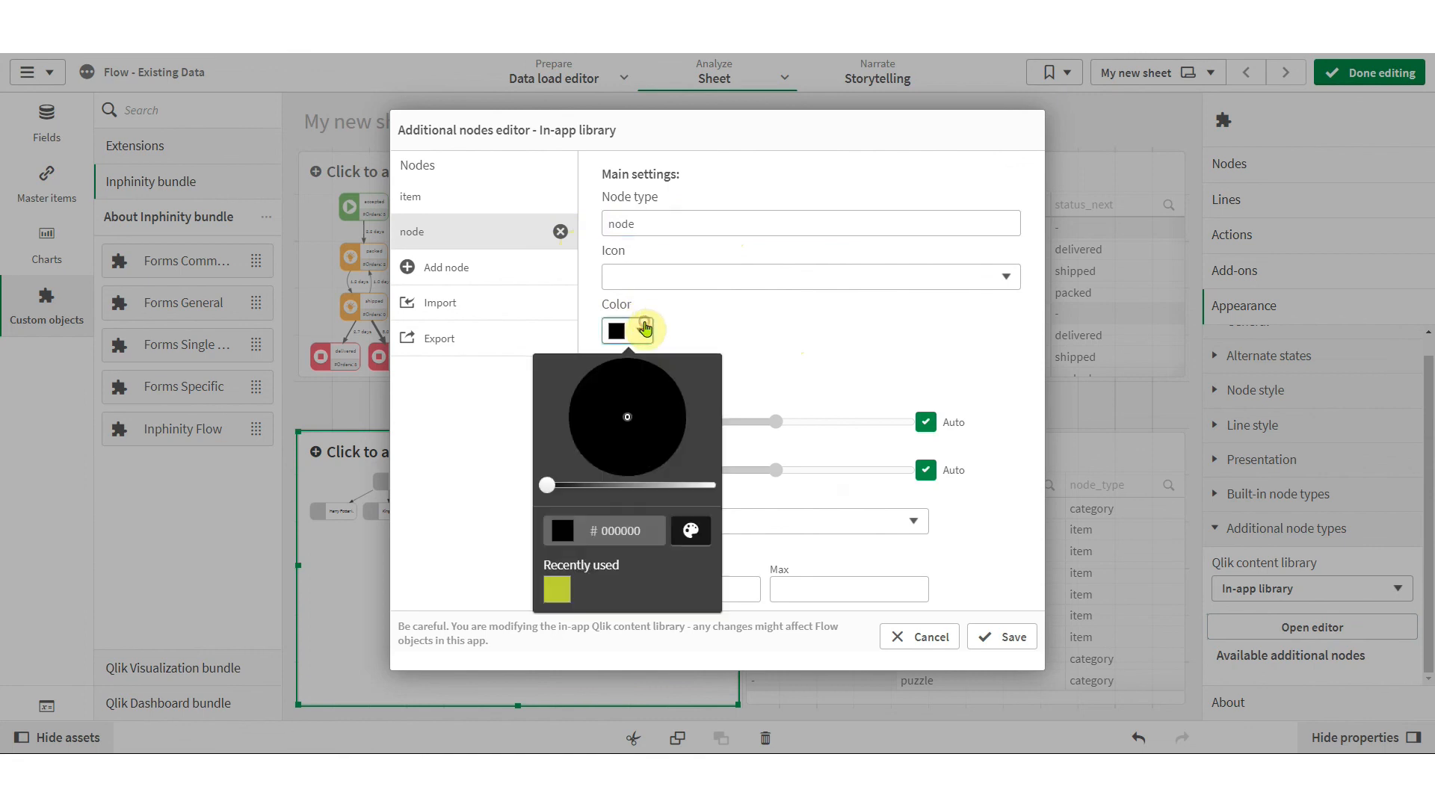
{"action": "left_click", "coordinate": [689, 531]}
{"action": "left_click", "coordinate": [557, 413]}
{"action": "left_click", "coordinate": [901, 327]}
{"action": "left_click", "coordinate": [1013, 635]}
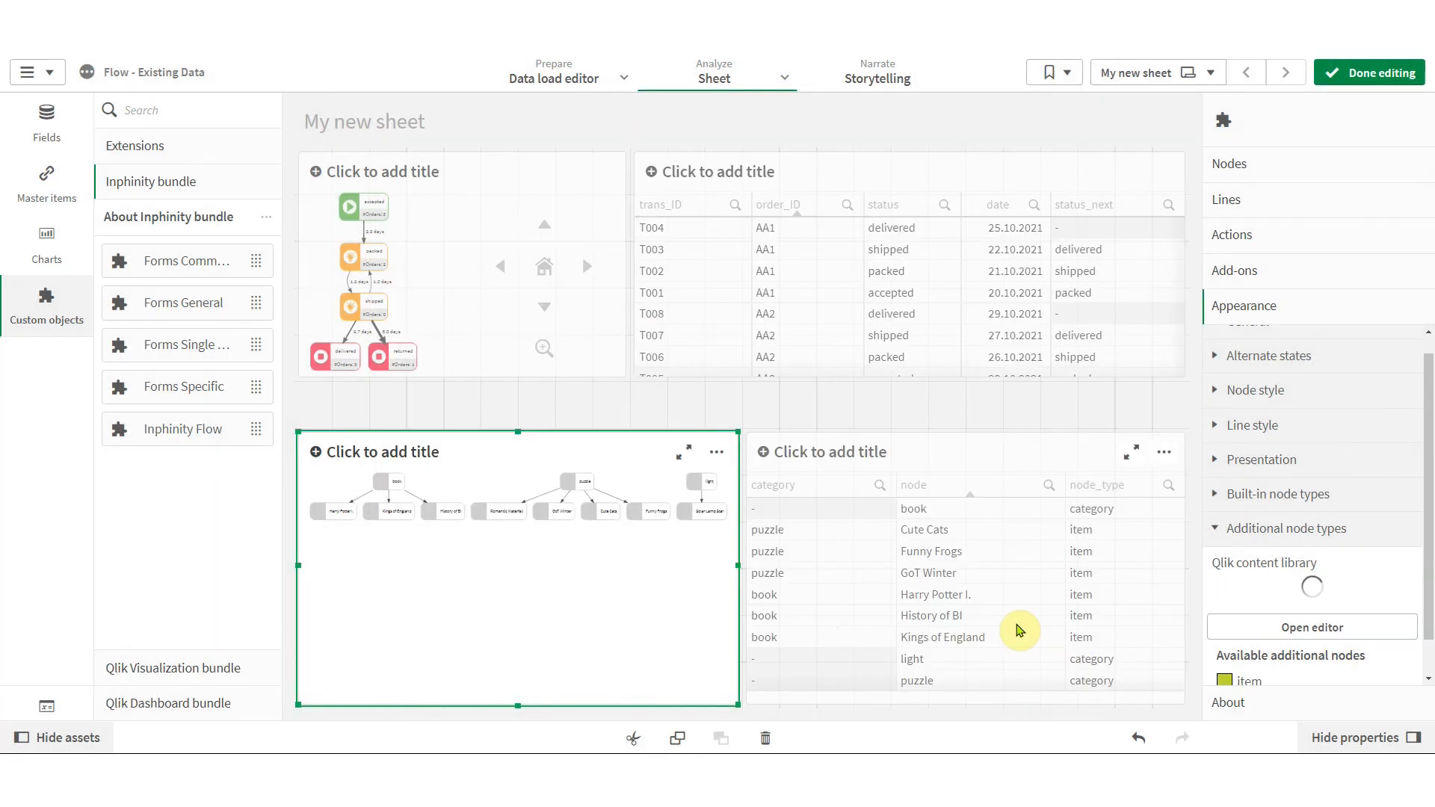
- Rename the dark blue node type as category, save the library and finish editing the sheet
{"action": "left_click", "coordinate": [1375, 636]}
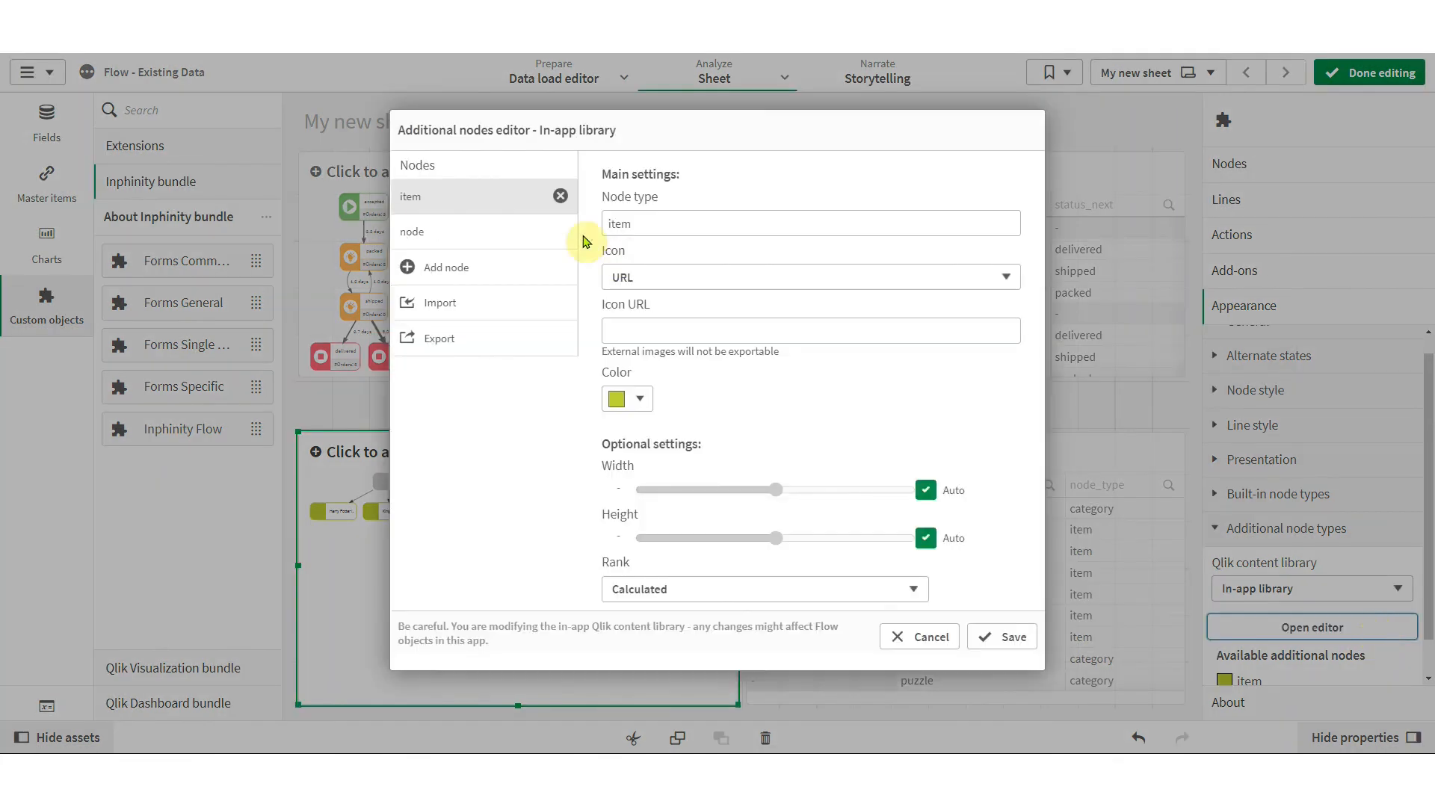
{"action": "left_click", "coordinate": [478, 233]}
{"action": "left_click", "coordinate": [614, 226]}
{"action": "double_click", "coordinate": [614, 225]}
{"action": "type", "text": "cat"}
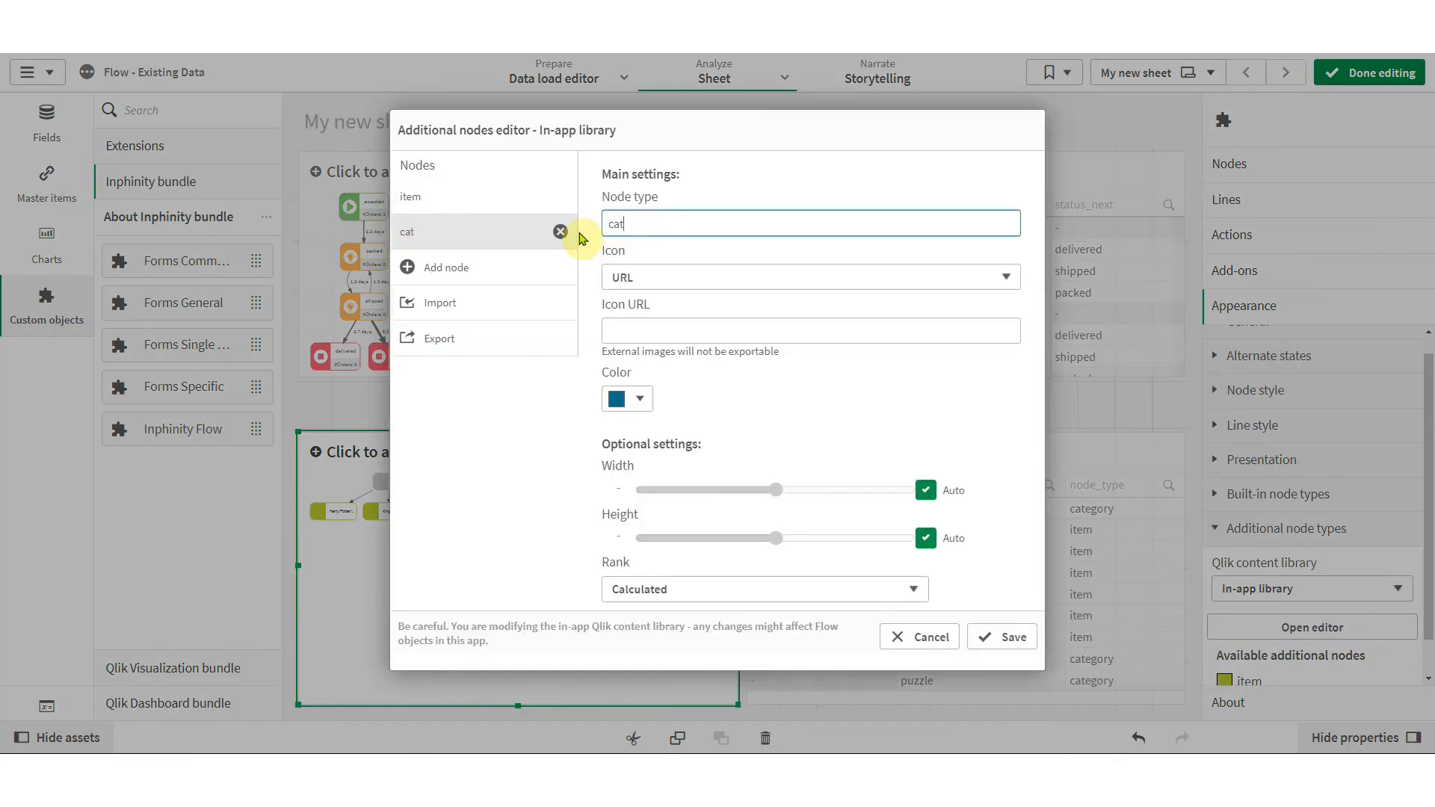
{"action": "type", "text": "egory"}
{"action": "left_click", "coordinate": [1016, 637]}
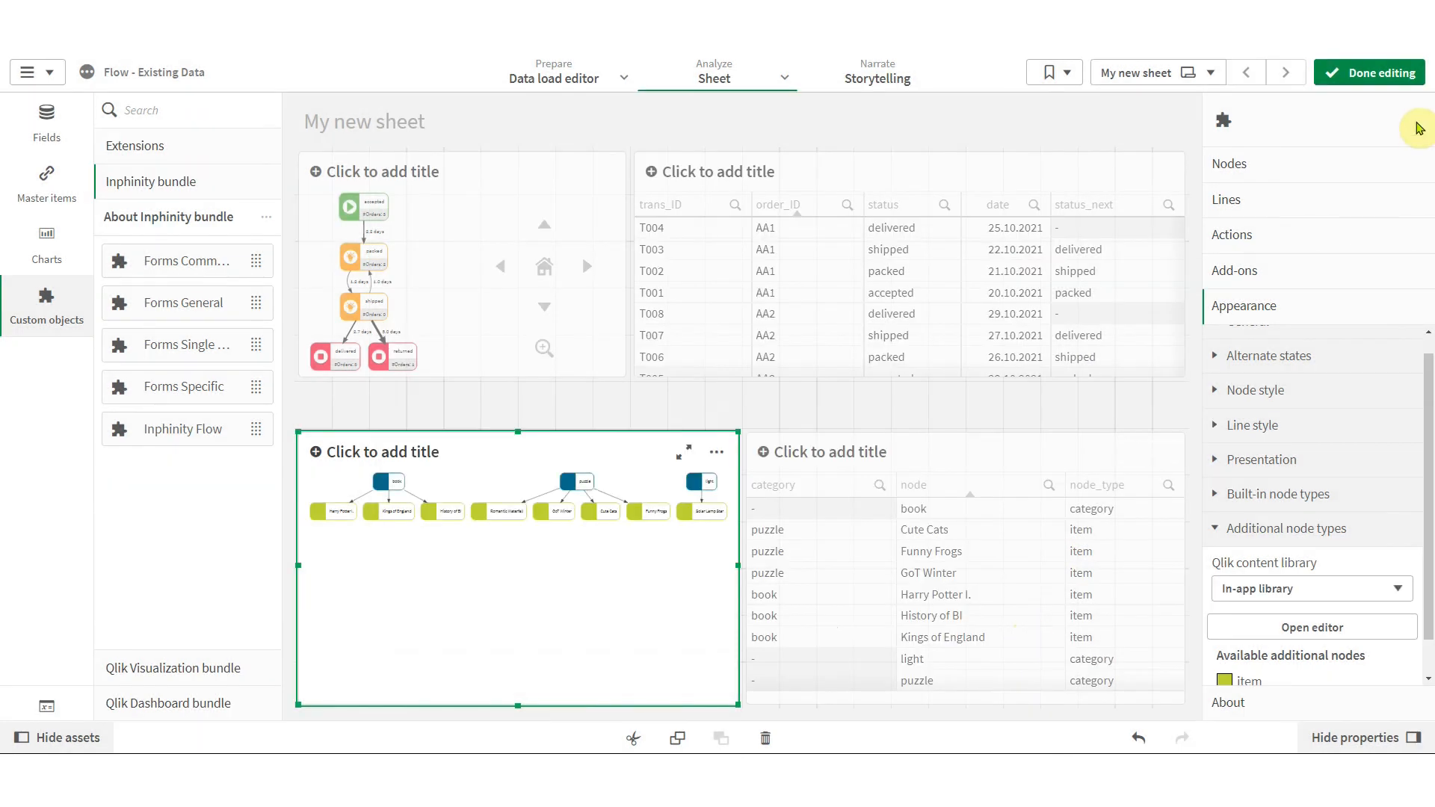
{"action": "left_click", "coordinate": [1382, 74]}
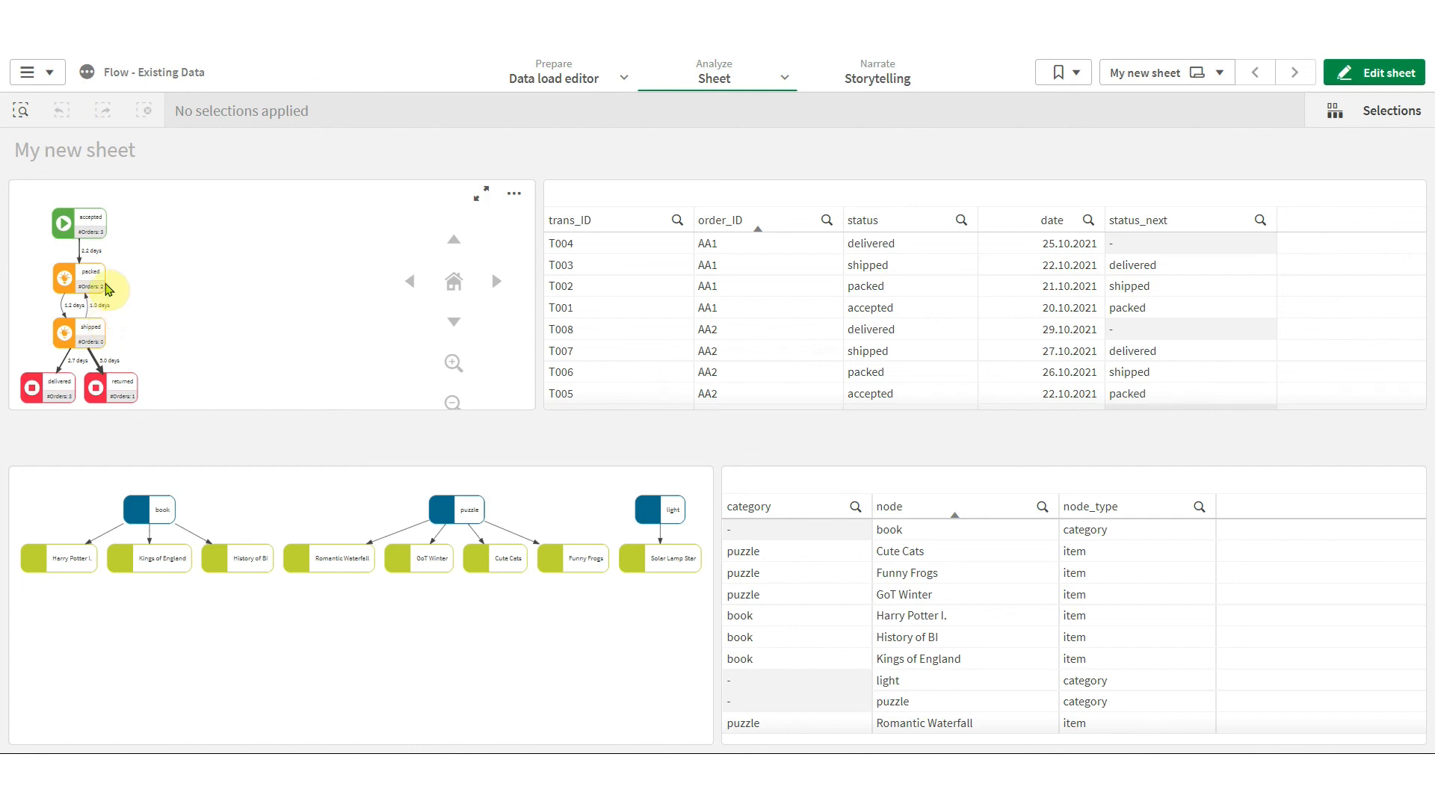
- Turn on Node selections in the order status flow's presentation settings and finish editing the sheet
{"action": "mouse_move", "coordinate": [93, 284]}
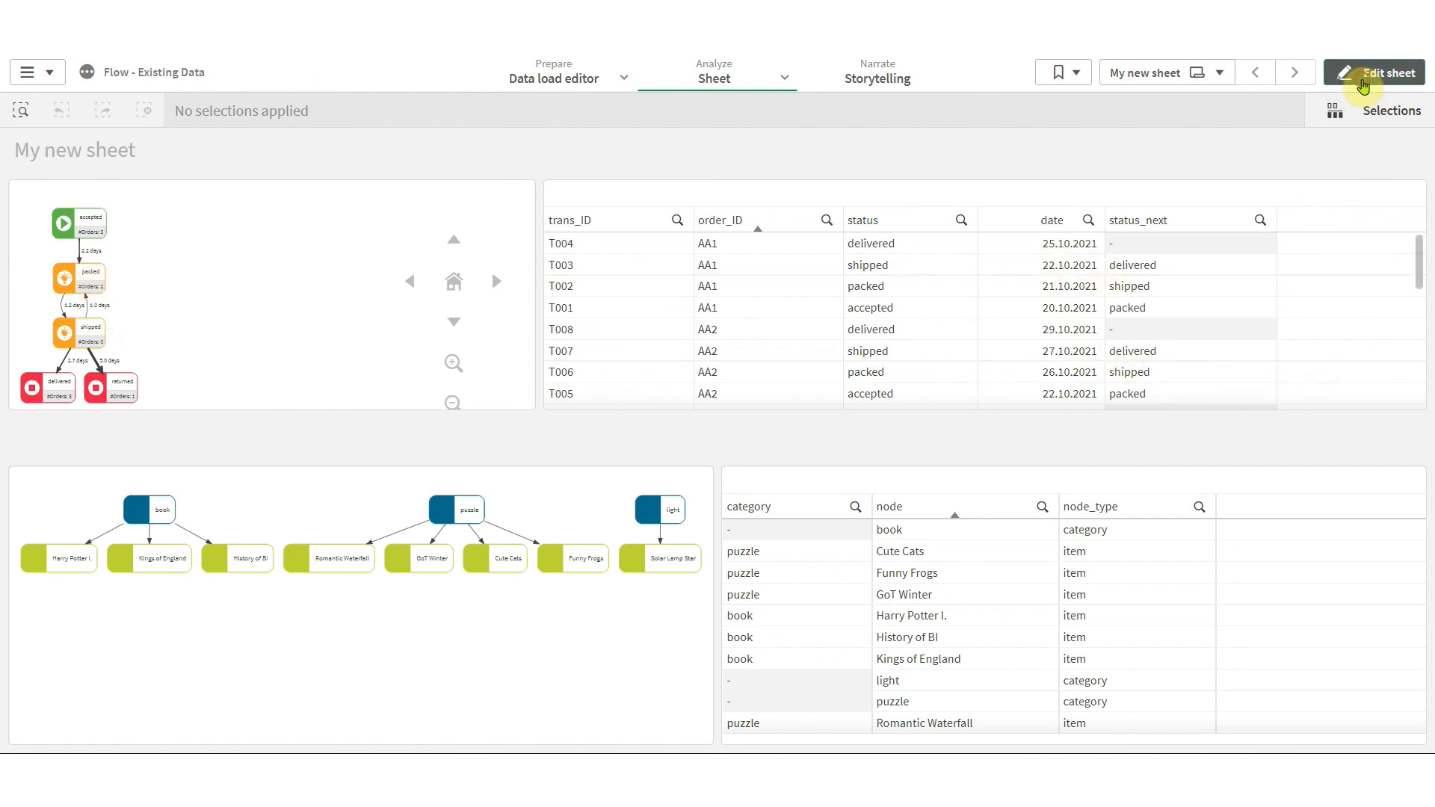
{"action": "left_click", "coordinate": [1375, 73]}
{"action": "left_click", "coordinate": [496, 362]}
{"action": "left_click", "coordinate": [1206, 338]}
{"action": "left_click", "coordinate": [1256, 305]}
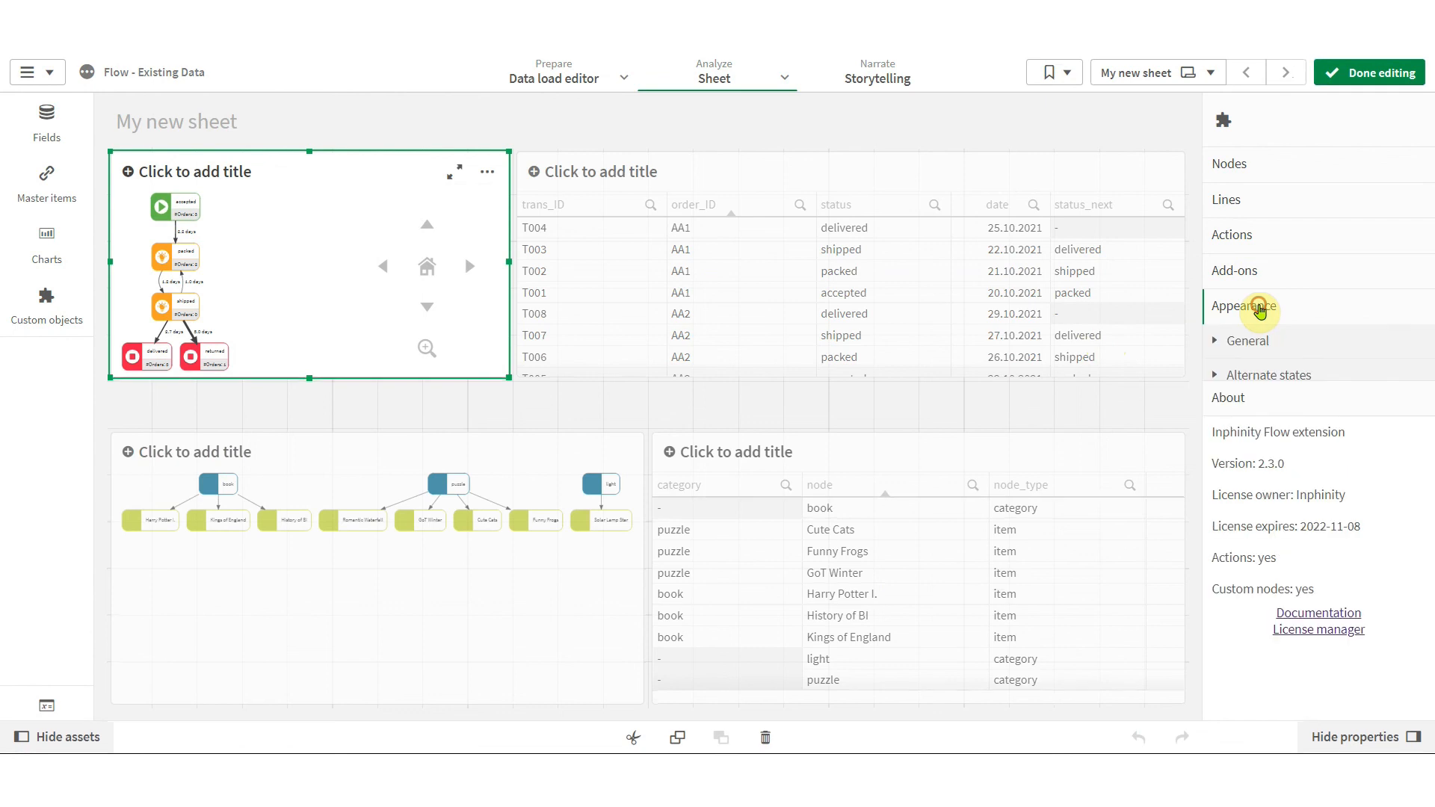
{"action": "left_click", "coordinate": [1287, 477]}
{"action": "scroll", "coordinate": [1291, 480], "scroll_direction": "down", "scroll_amount": 2}
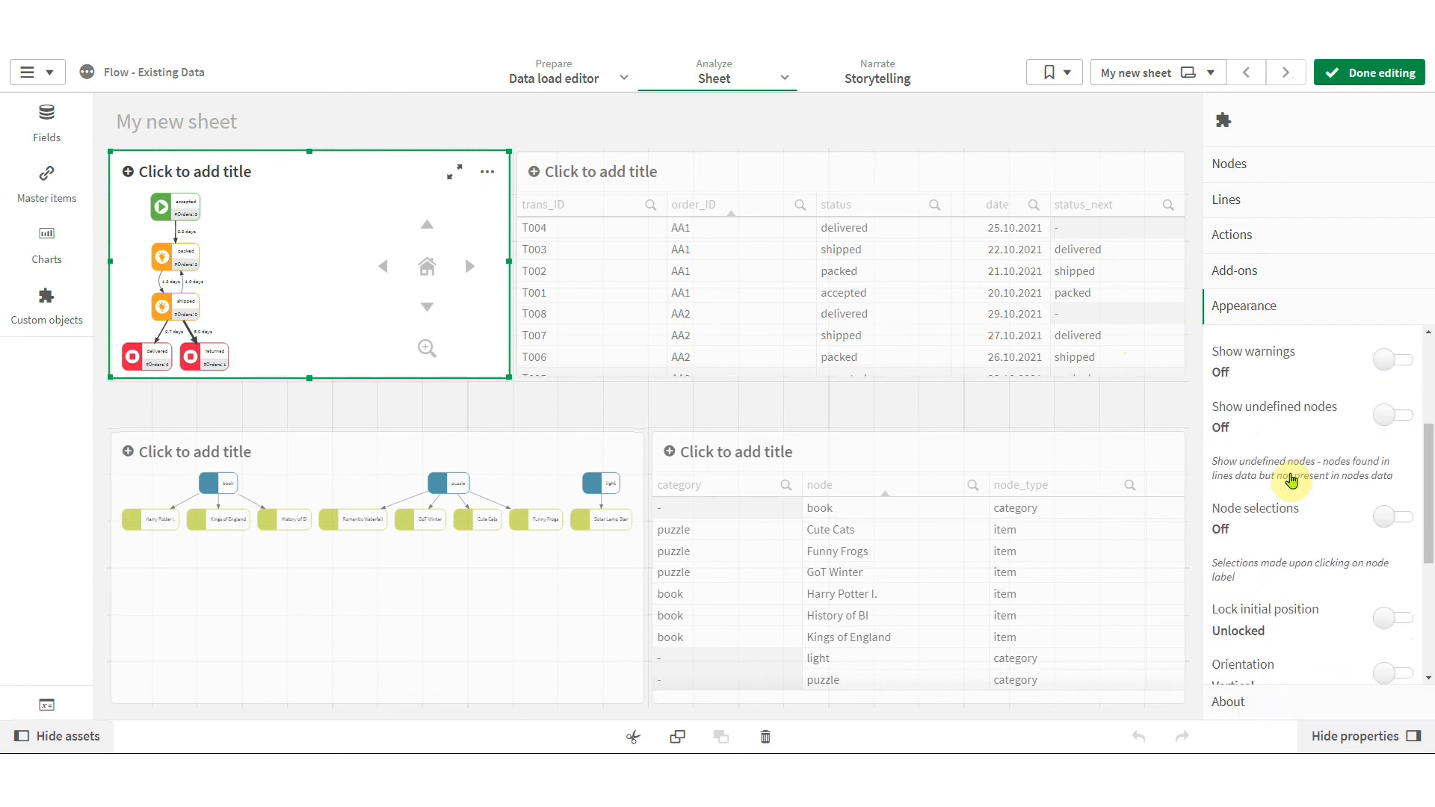
{"action": "left_click", "coordinate": [1396, 506]}
{"action": "scroll", "coordinate": [1297, 479], "scroll_direction": "up", "scroll_amount": 2}
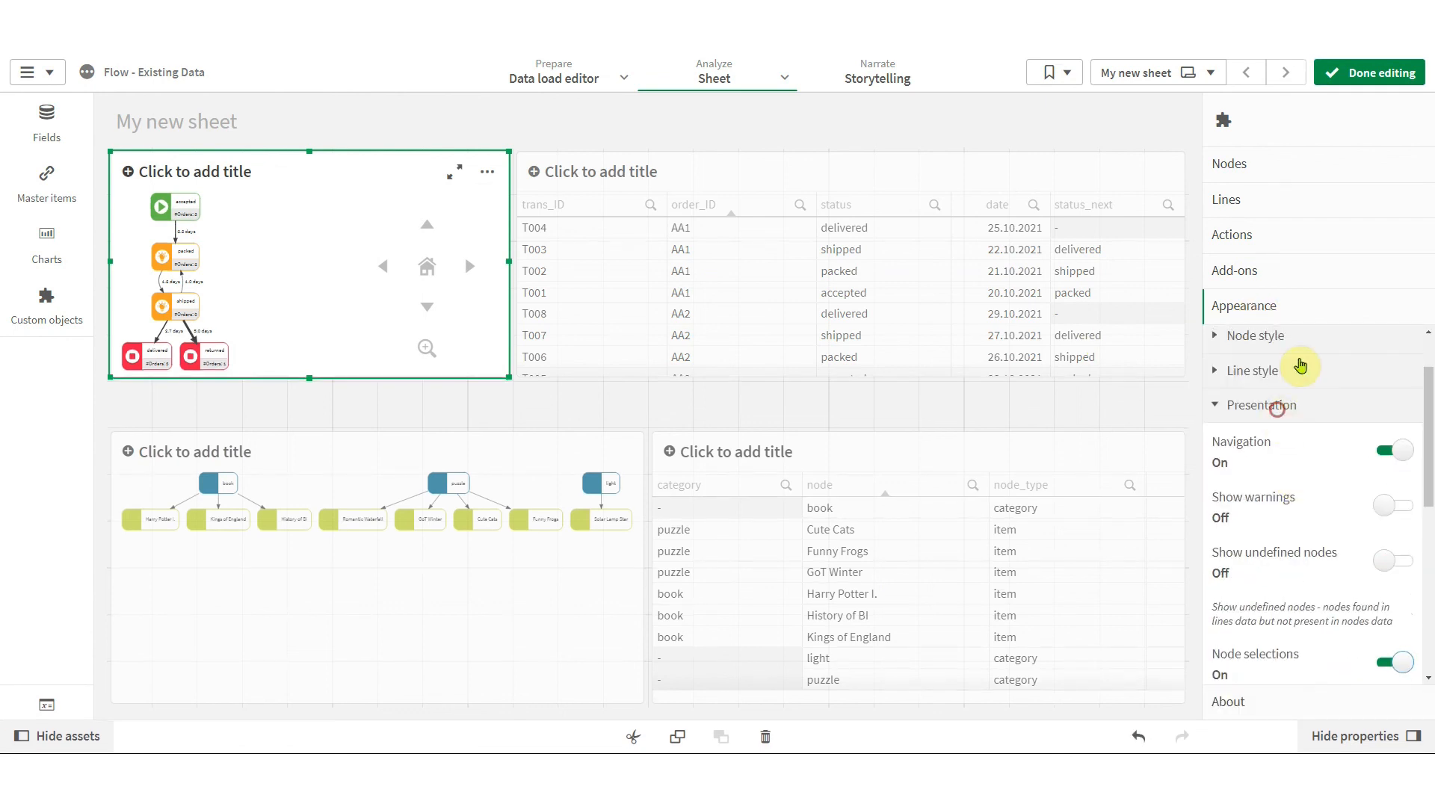
{"action": "left_click", "coordinate": [1298, 368]}
{"action": "left_click", "coordinate": [1377, 73]}
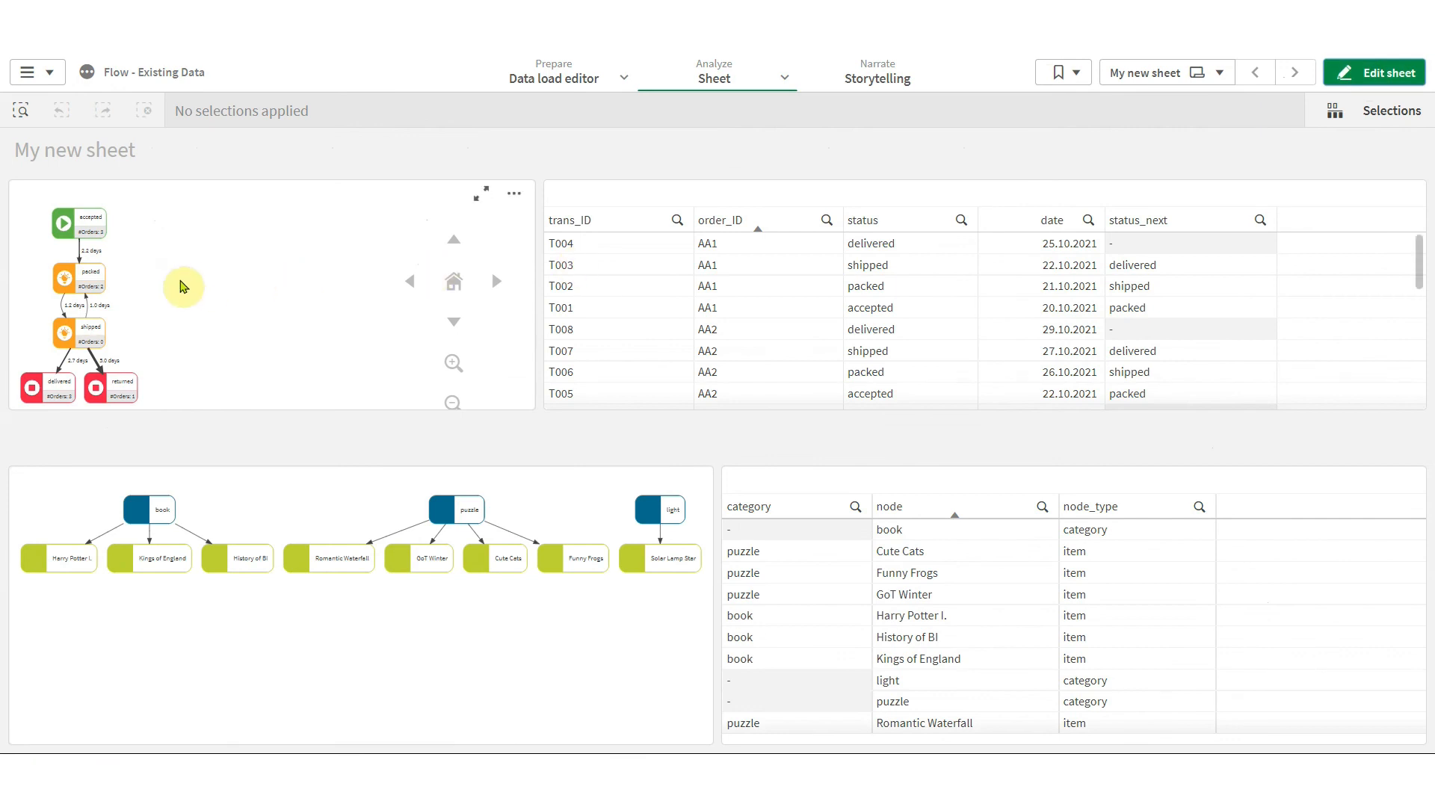
- Test node selection by filtering the sheet on shipped in the order status flow and clearing the status selection
{"action": "left_click", "coordinate": [88, 332]}
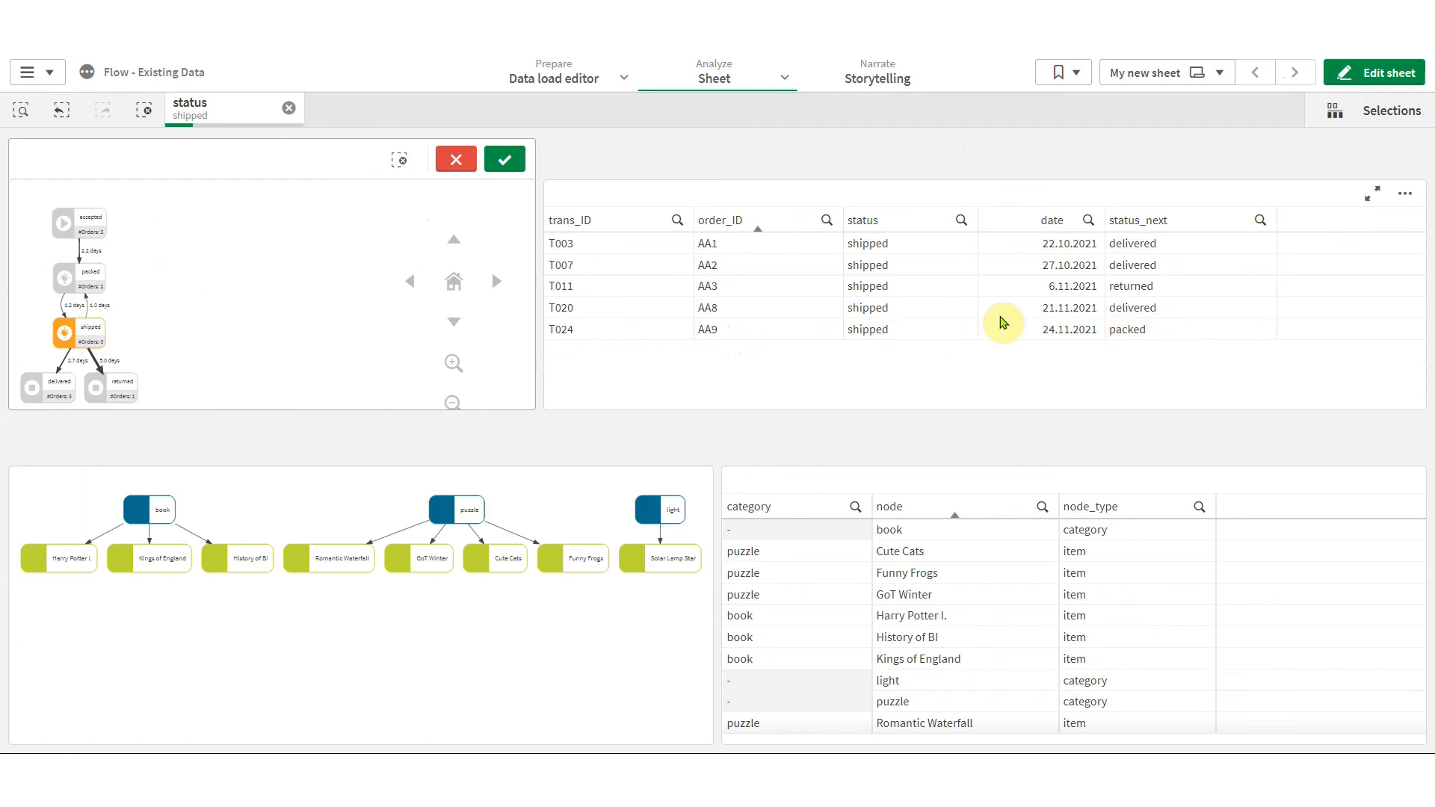
{"action": "left_click", "coordinate": [504, 159]}
{"action": "left_click", "coordinate": [292, 112]}
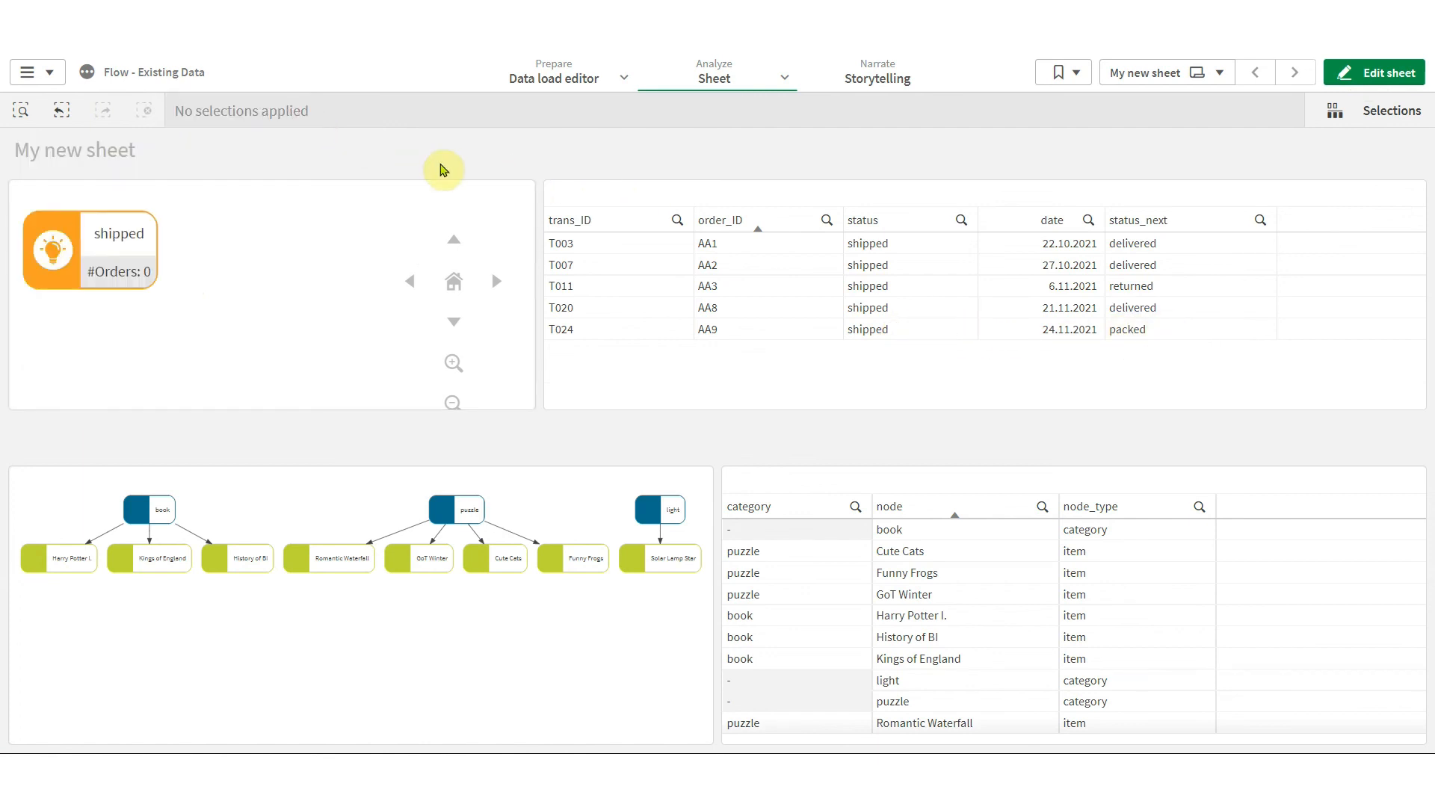